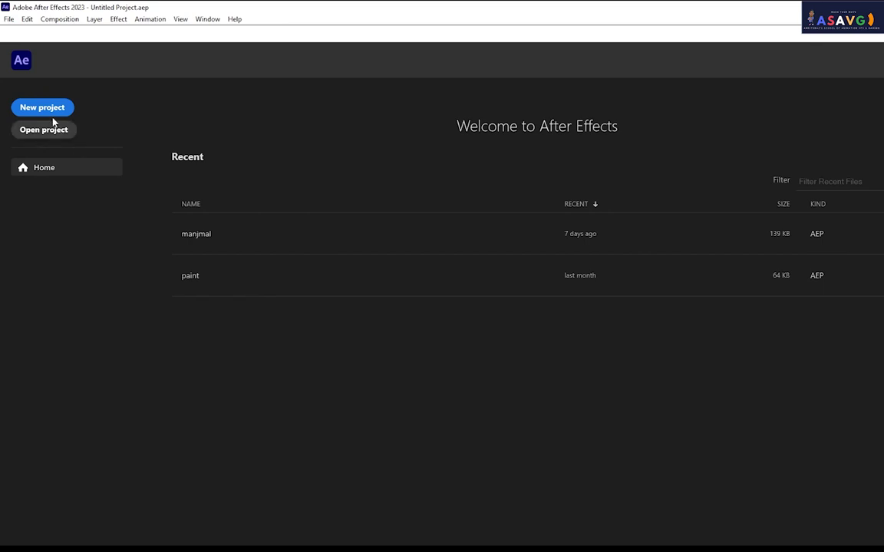
Create a new project holding Comp 1, a black 1920×1080, 24 fps composition.
left_click(48, 110)
left_click(459, 238)
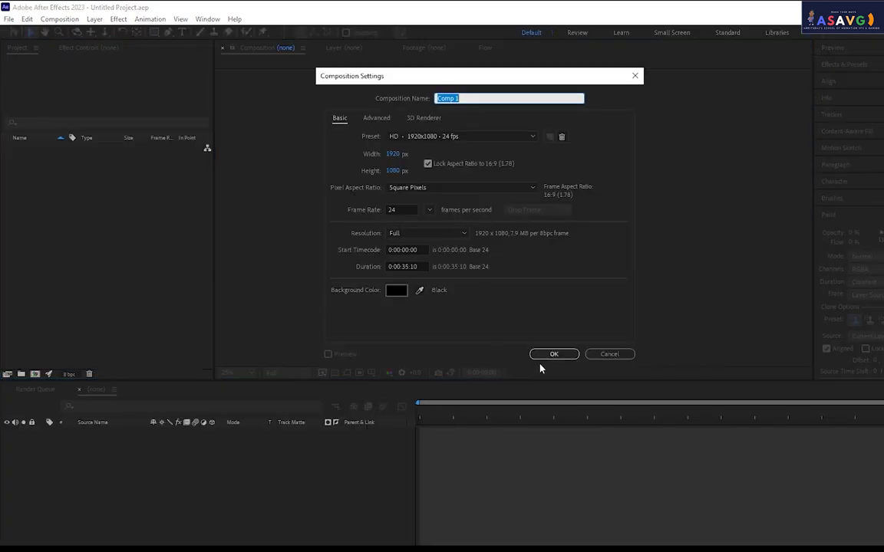
left_click(552, 353)
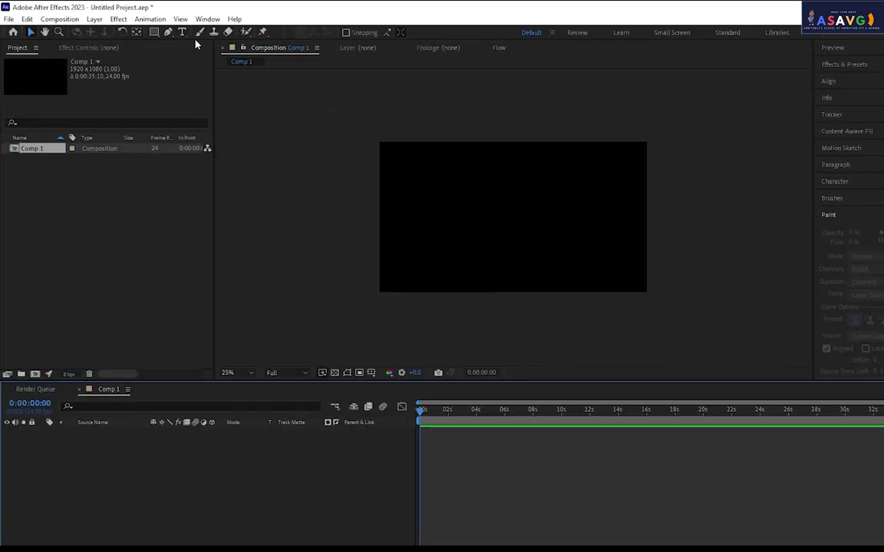
Add a horizontal text layer reading PIXEL POLY in the composition.
left_click(182, 32)
left_click(182, 33)
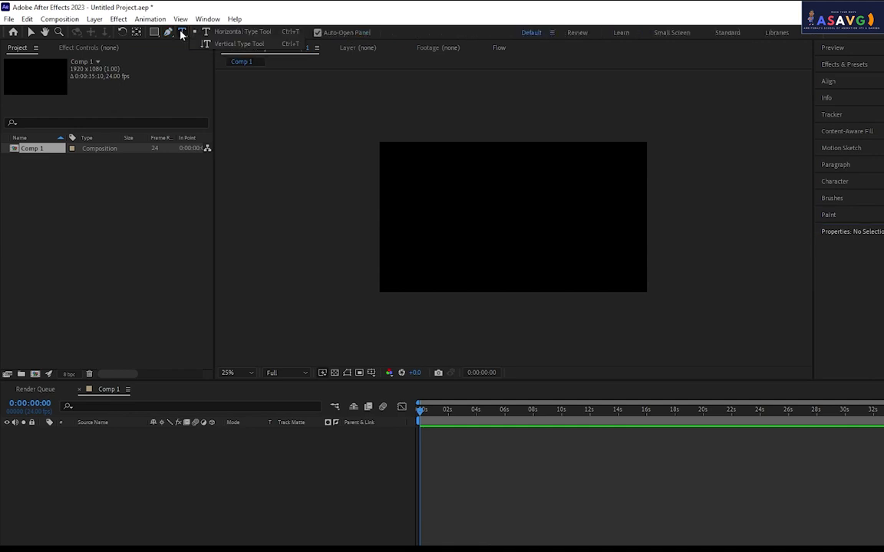
left_click(207, 31)
left_click(418, 208)
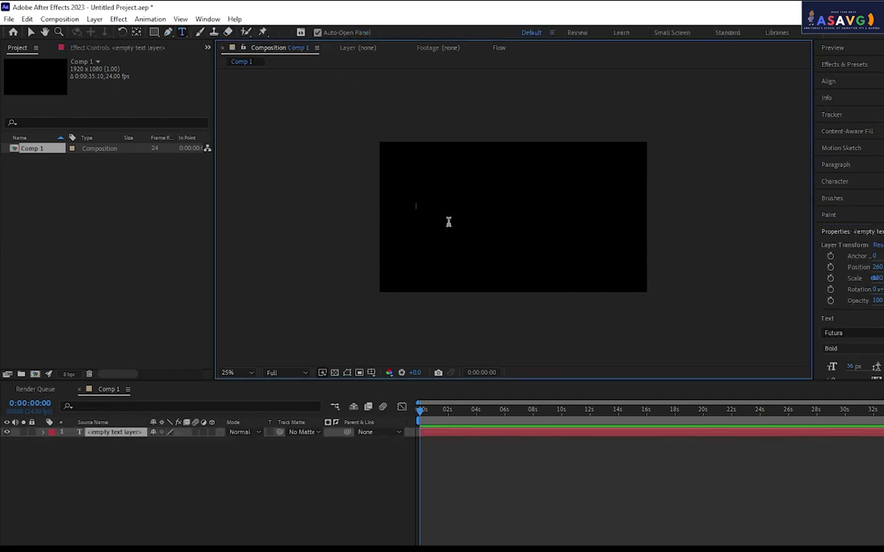
type("PIXEL POLY")
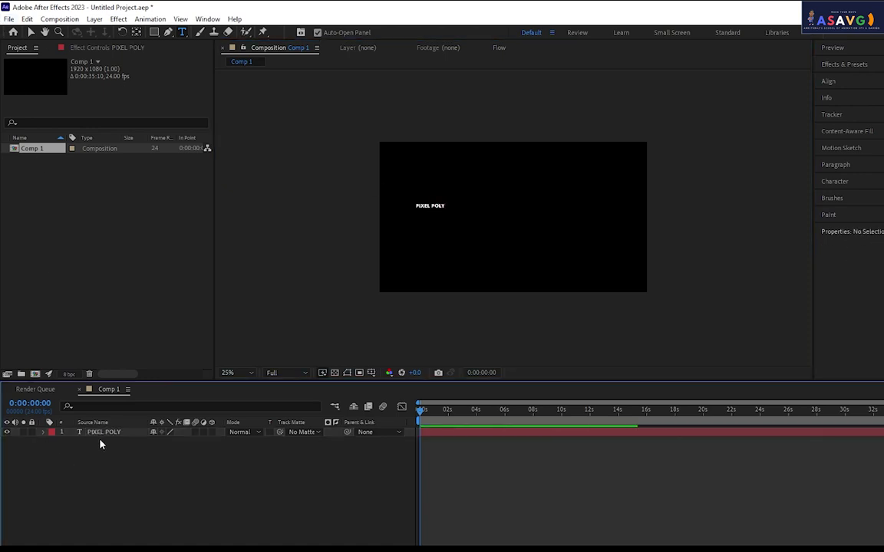
Scale the PIXEL POLY text to 666% and centre its anchor point and position.
left_click(100, 433)
key("s")
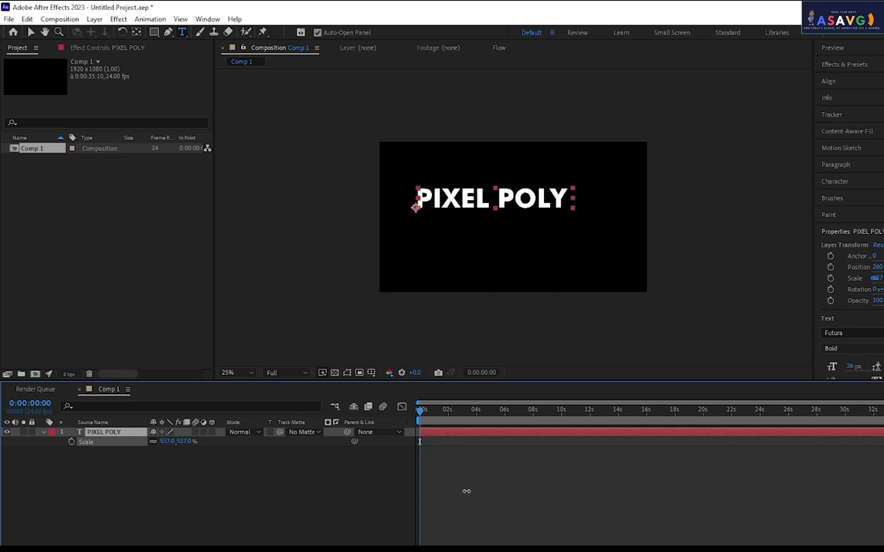
left_click_drag(208, 449, 539, 507)
key("v")
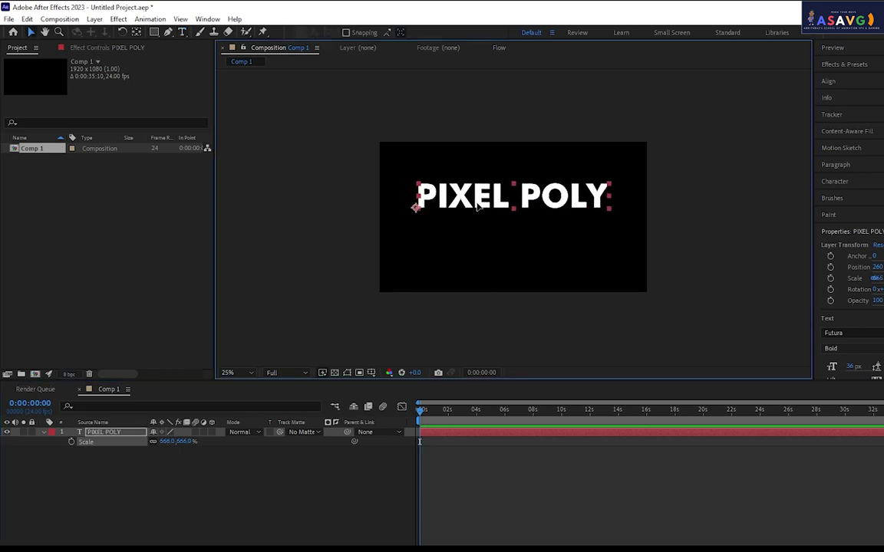
left_click_drag(473, 192, 477, 224)
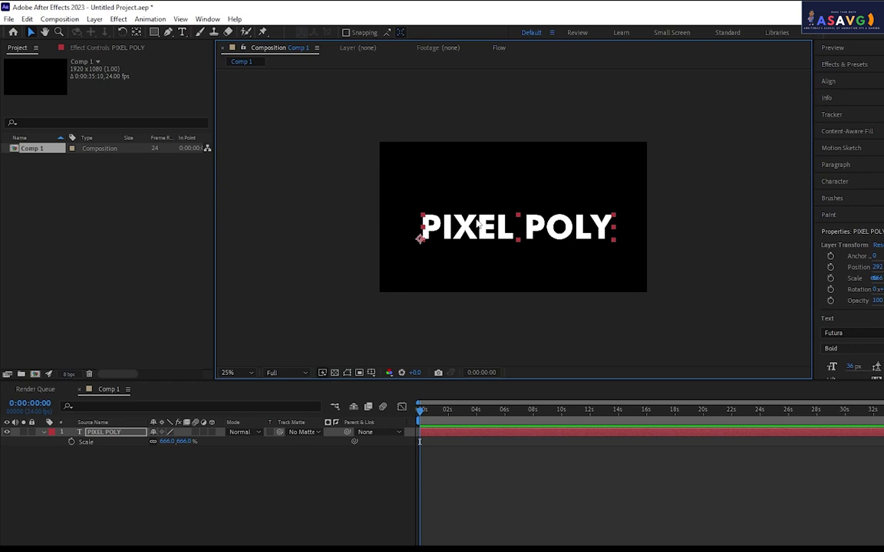
key("ctrl+alt+Home")
key("ctrl+Home")
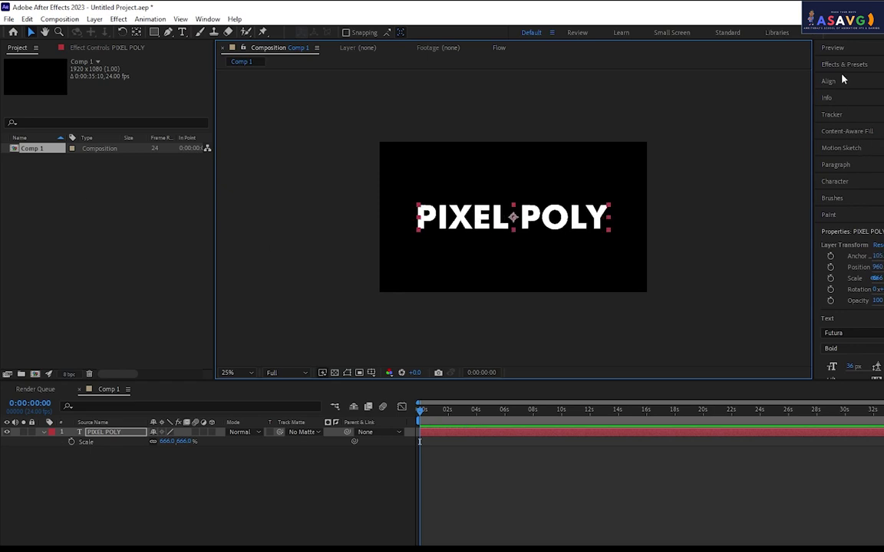
Search Effects & Presets for 'pixel' and apply CC Pixel Polly to the text.
left_click(845, 66)
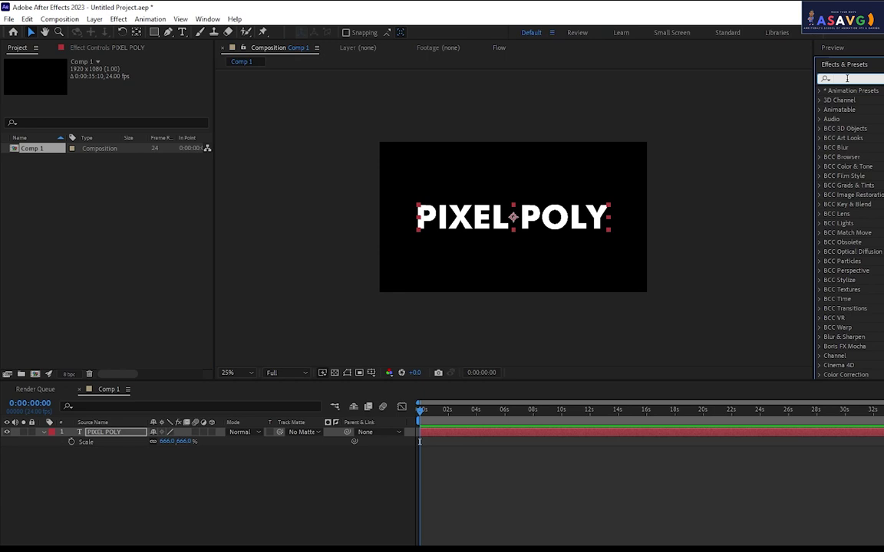
left_click(847, 79)
type("pixel")
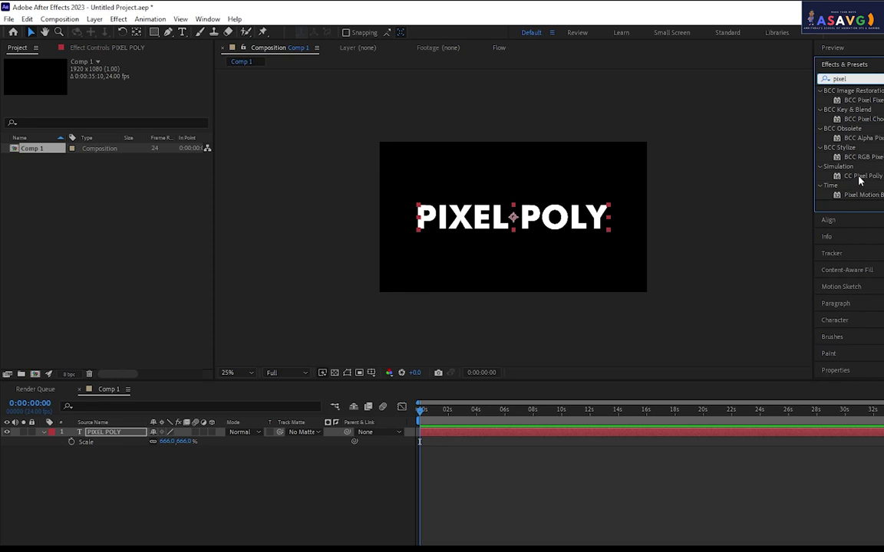
left_click_drag(859, 178, 534, 224)
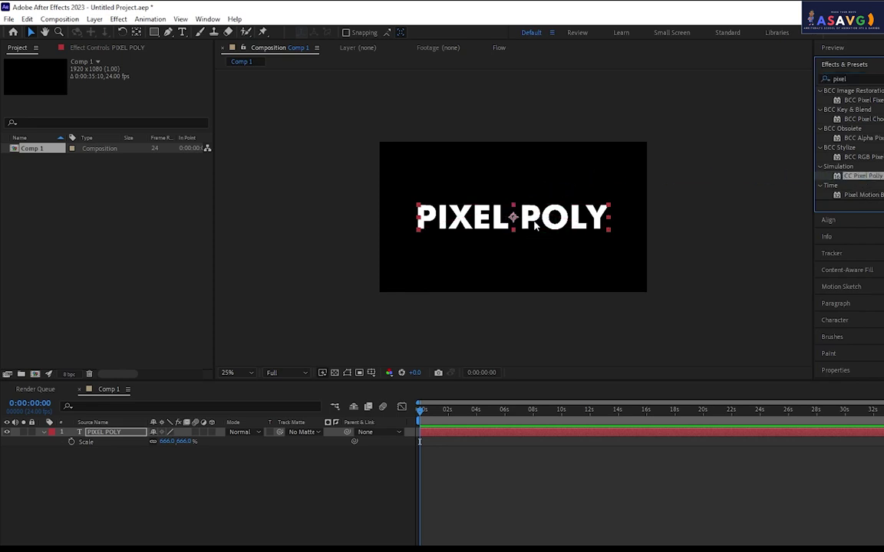
Preview the shatter animation several times, then delete the CC Pixel Polly effect.
key("space")
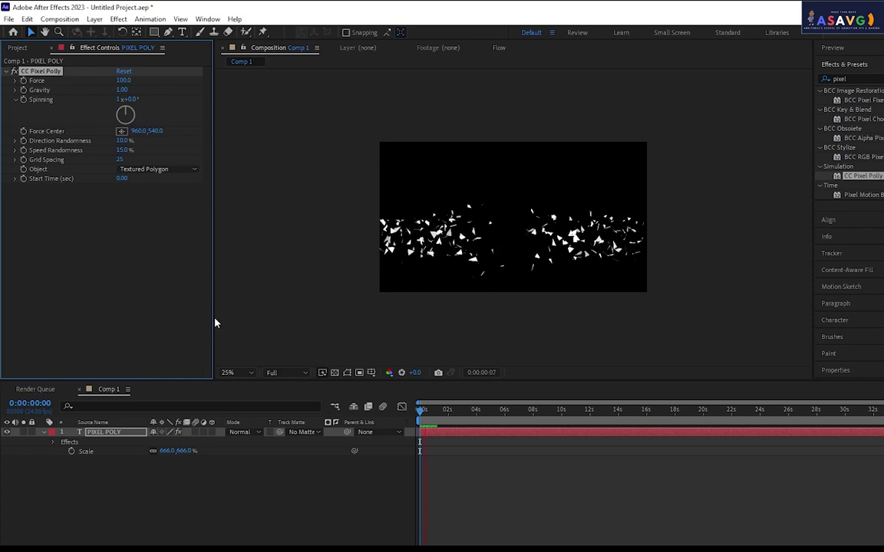
key("space")
key("space")
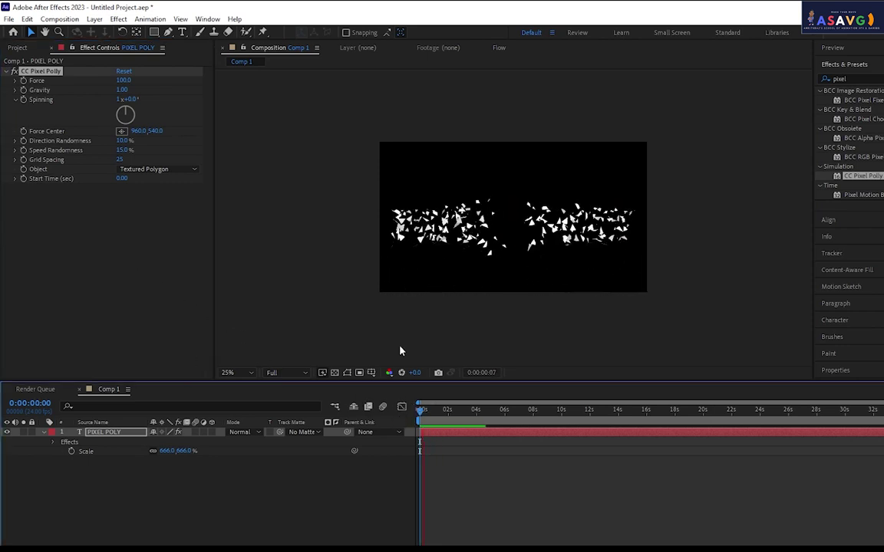
key("space")
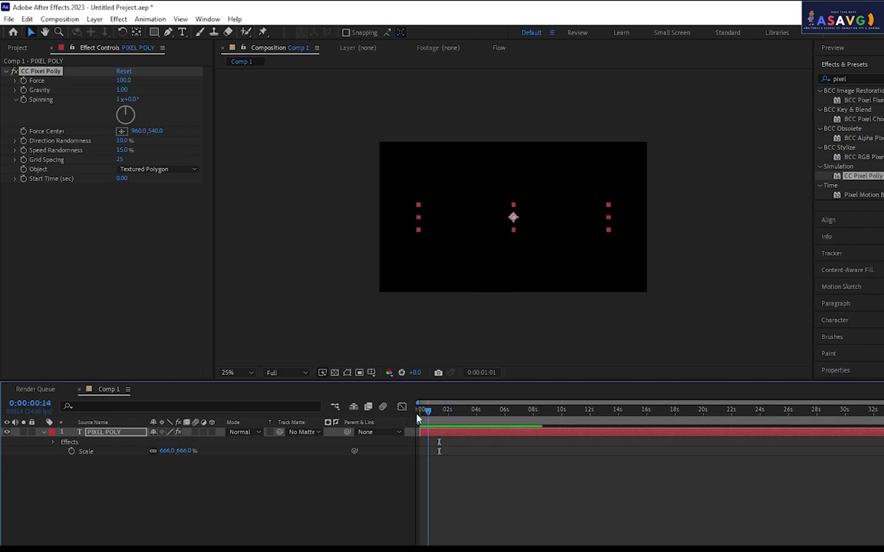
key("space")
key("space")
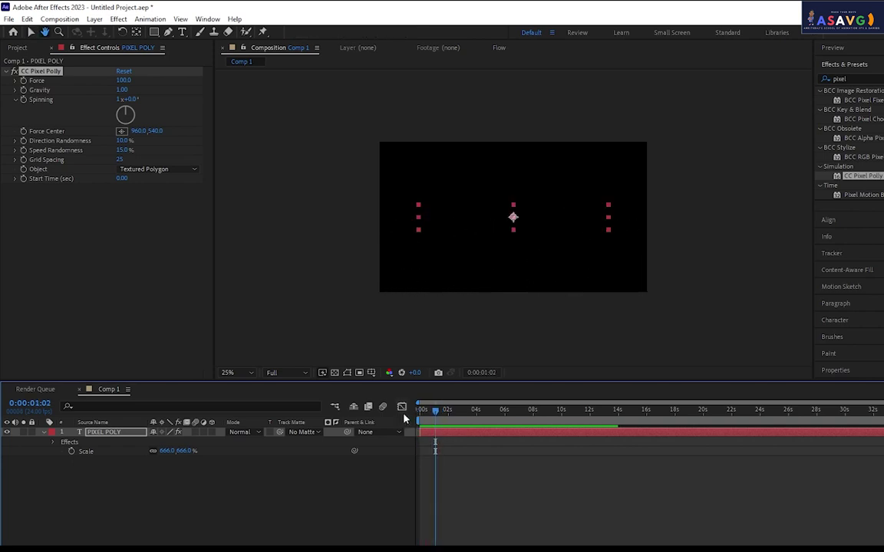
key("Delete")
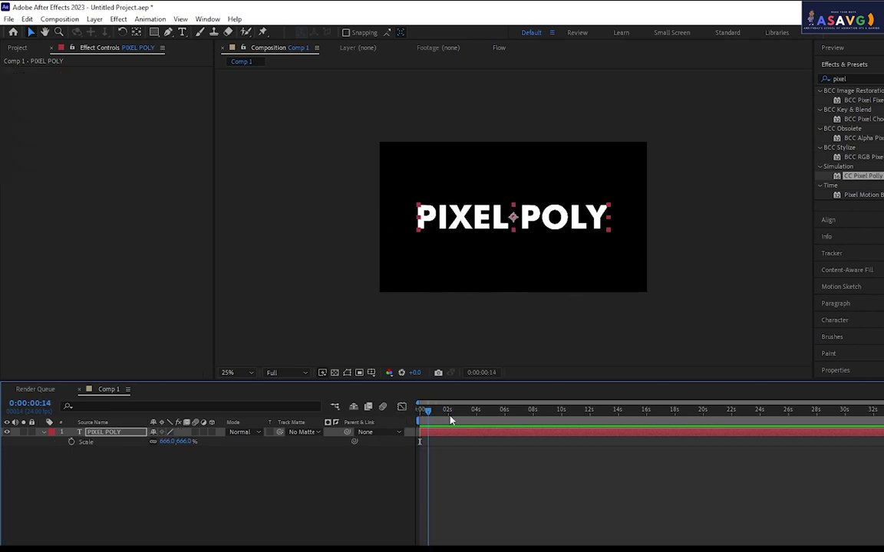
Select the PIXEL POLY layer and drag CC Pixel Polly from Effects & Presets onto it.
left_click(17, 49)
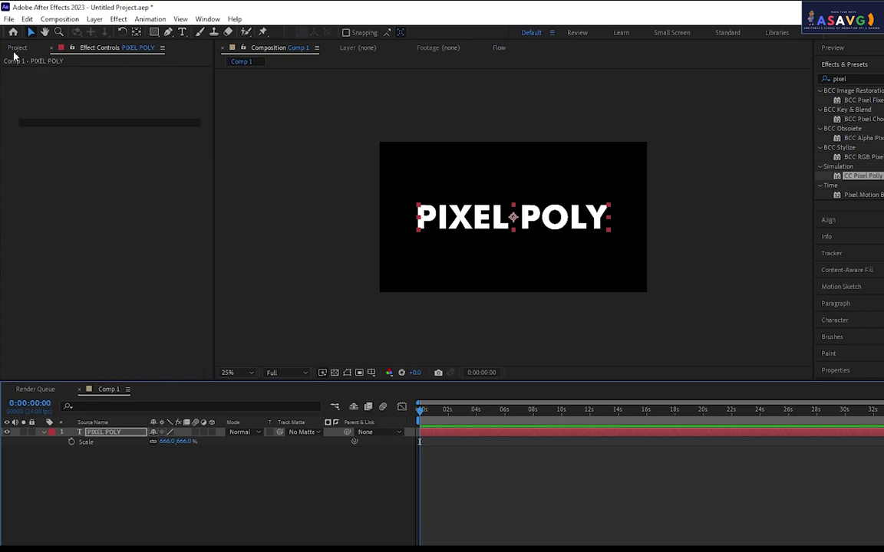
left_click(104, 439)
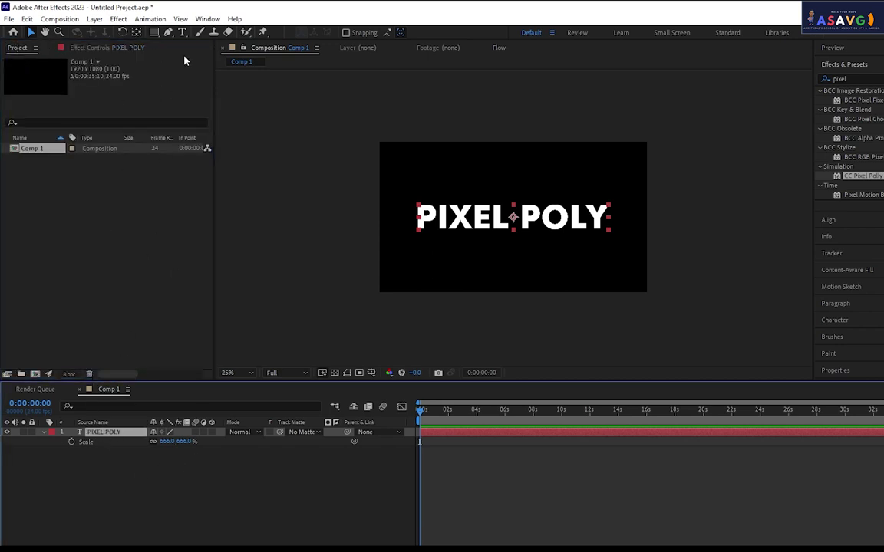
left_click(112, 46)
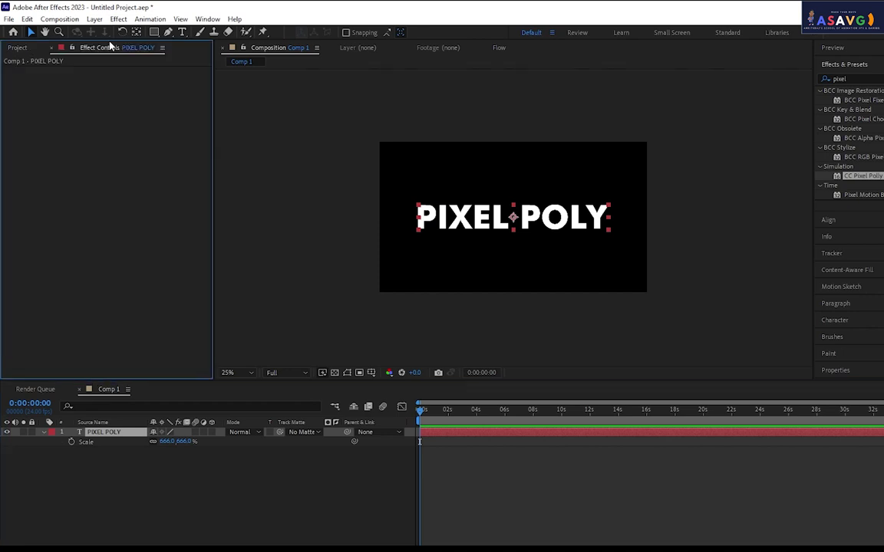
left_click(119, 436)
left_click(33, 68)
left_click_drag(859, 181, 117, 434)
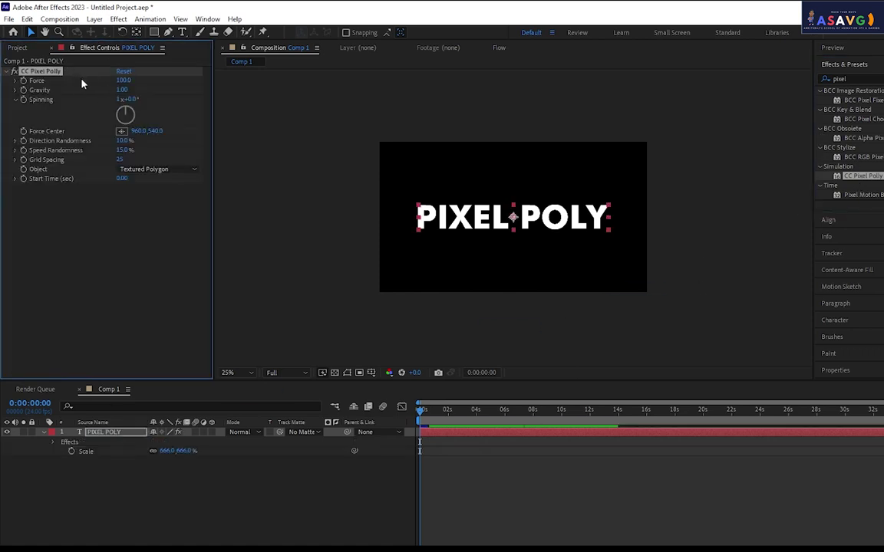
Preview Force at about 150 and Gravity at 1.47, reverting each to 100 and 1.00.
left_click_drag(123, 81, 150, 80)
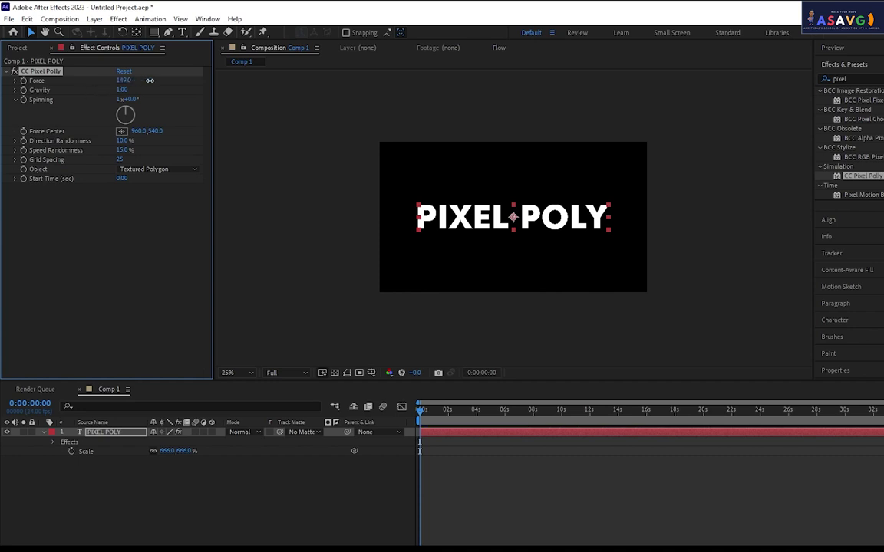
key("space")
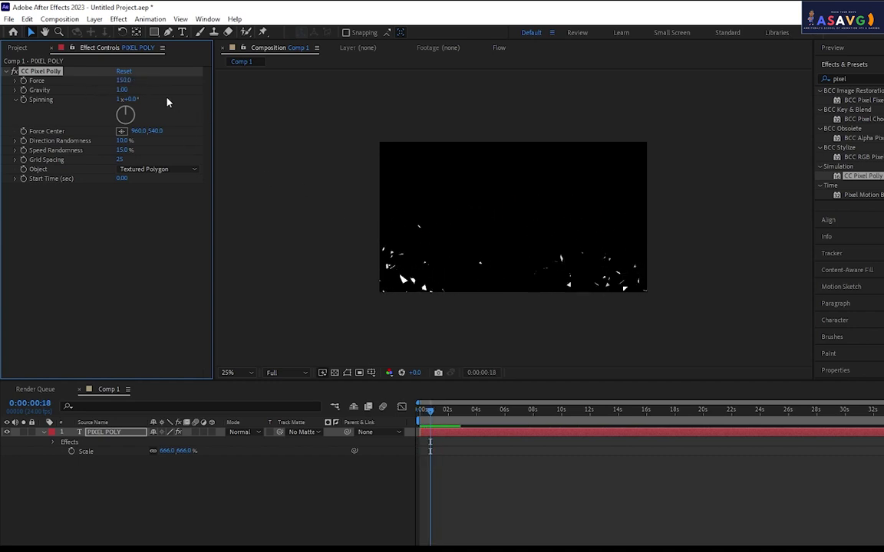
key("ctrl+z")
left_click_drag(122, 91, 149, 89)
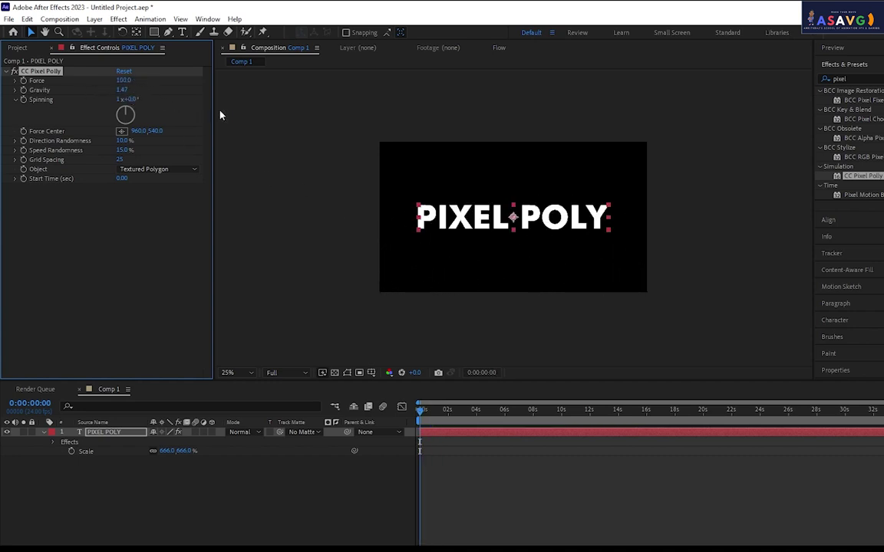
key("space")
key("ctrl+z")
Try a 124° spin and a Force Center of 1042, reverting both after previewing.
left_click_drag(131, 100, 223, 120)
key("space")
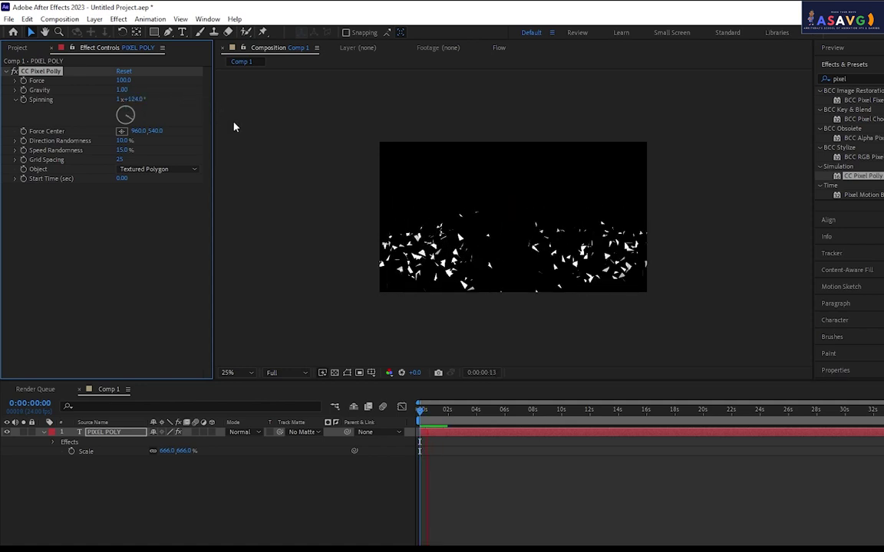
key("space")
key("ctrl+z")
left_click_drag(142, 130, 186, 133)
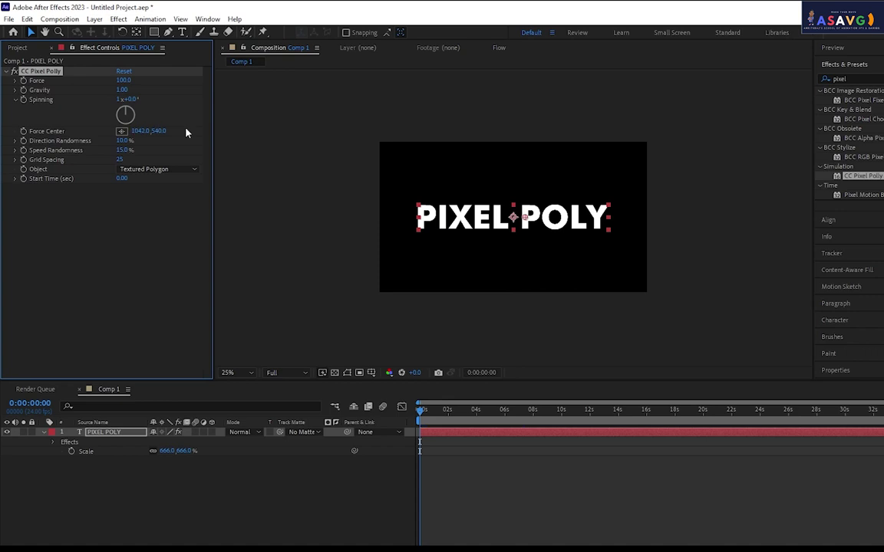
key("space")
Preview full direction and speed randomness, revert them, then set Start Time to 8.10.
key("space")
key("ctrl+z")
left_click_drag(123, 141, 199, 143)
key("space")
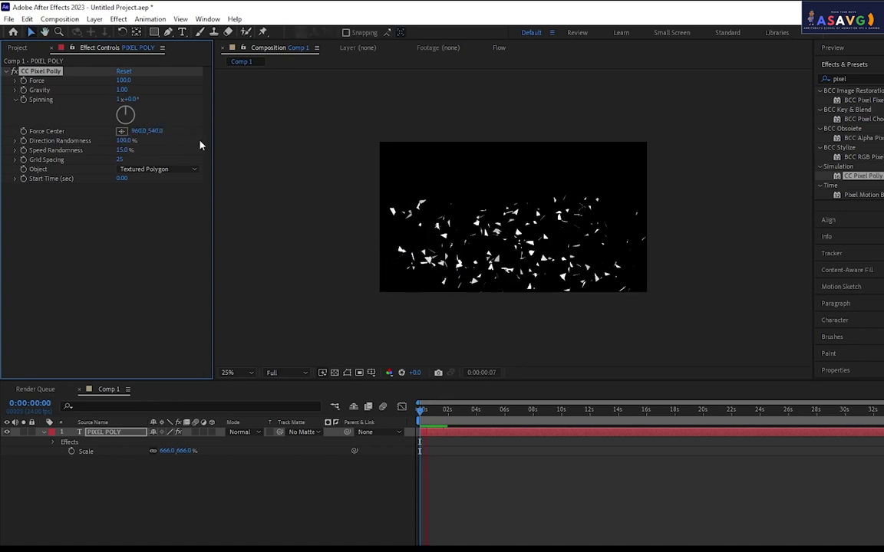
key("space")
key("ctrl+z")
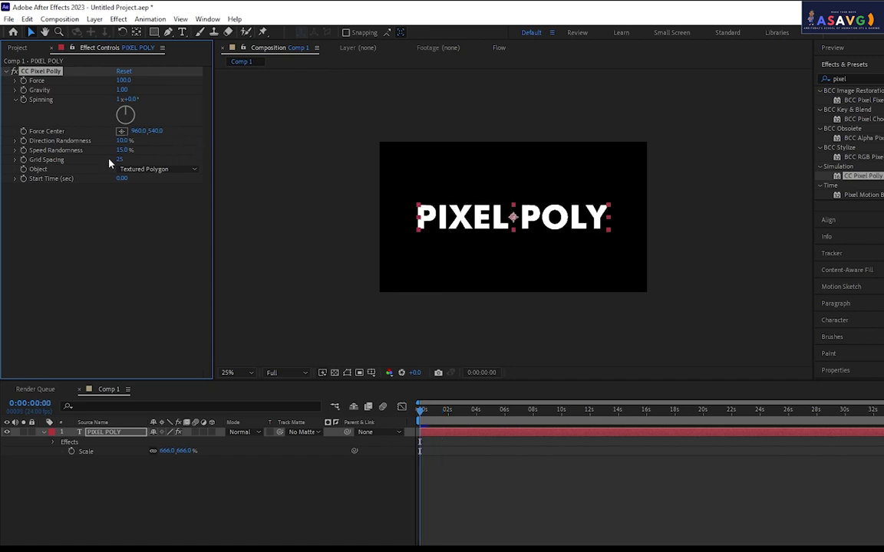
key("space")
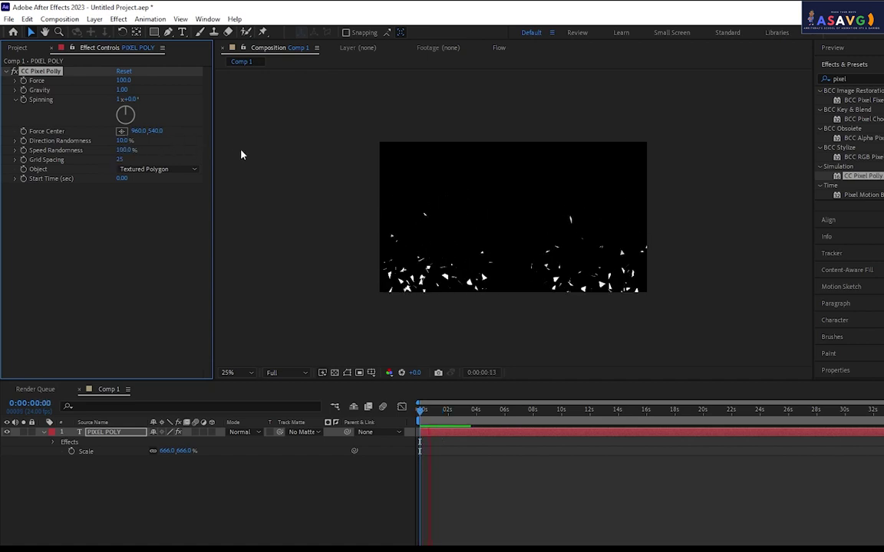
key("space")
key("ctrl+z")
key("space")
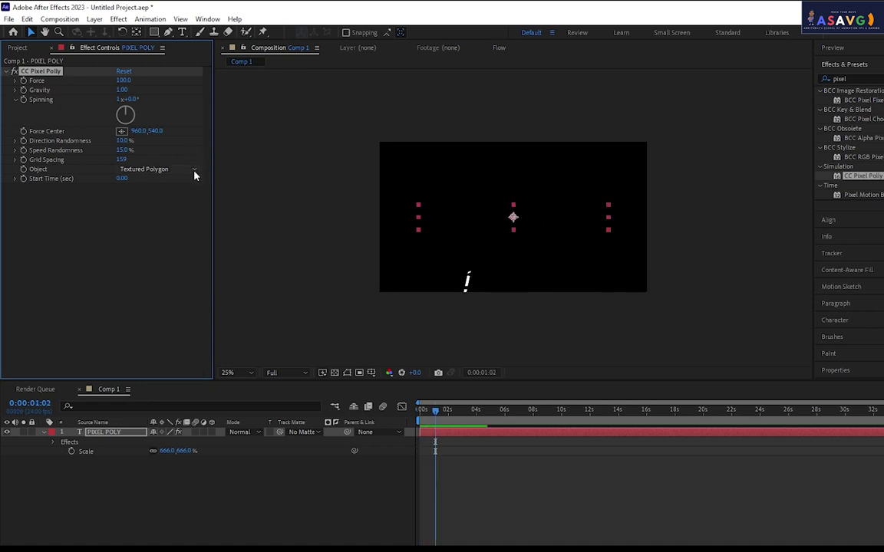
key("space")
left_click_drag(122, 178, 171, 182)
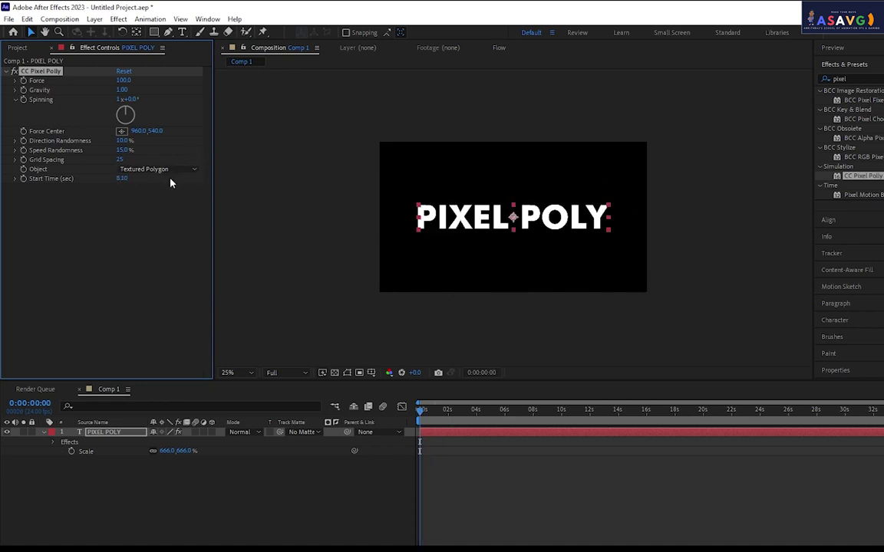
key("space")
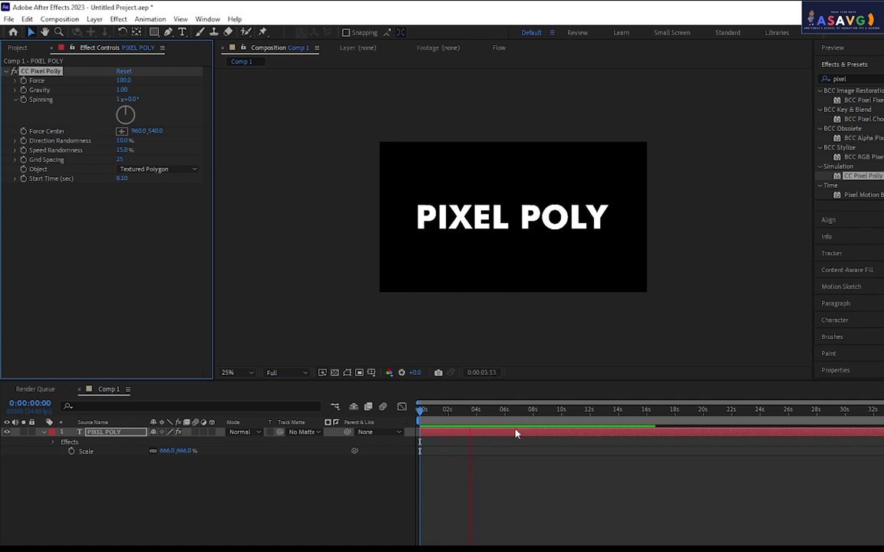
key("space")
left_click(123, 178)
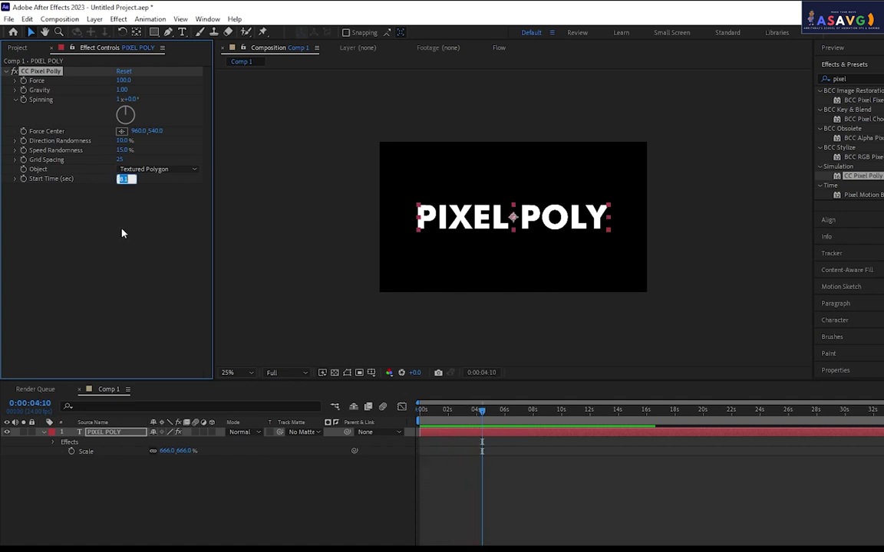
type("5")
key("Return")
key("Home")
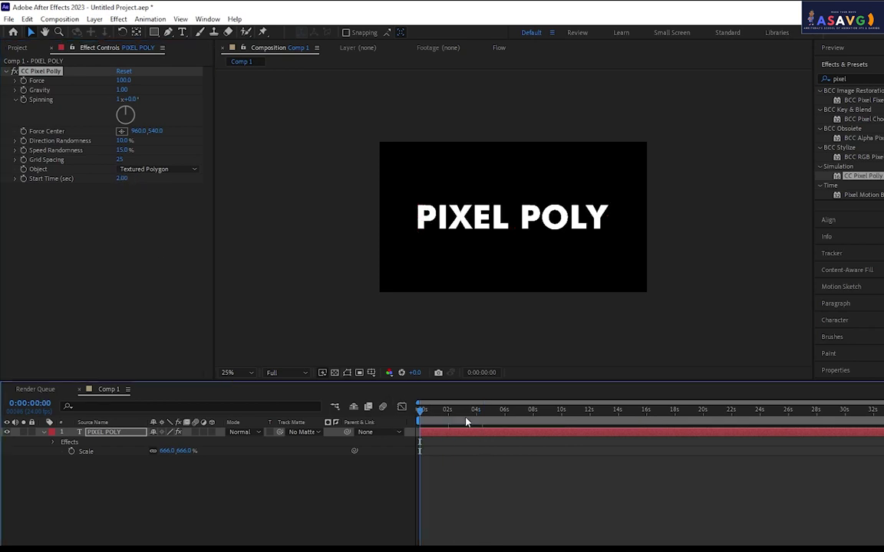
key("space")
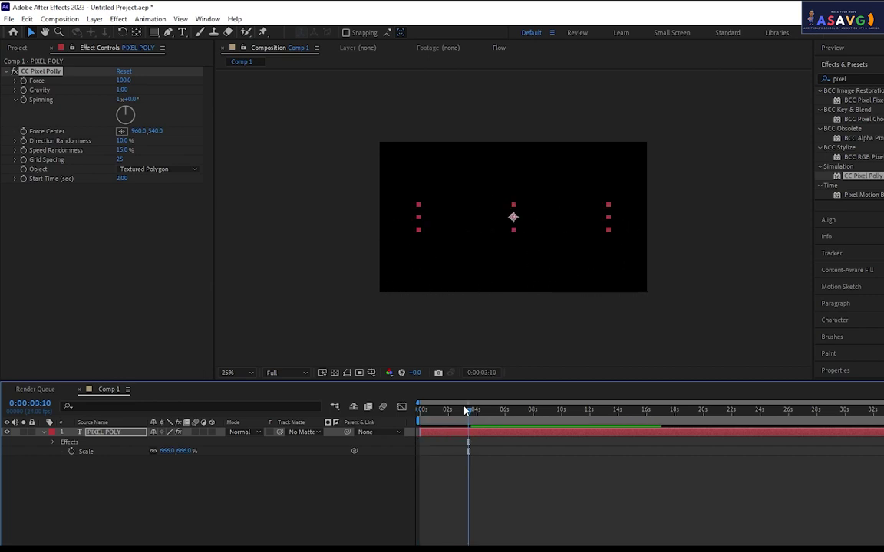
left_click_drag(445, 420, 418, 422)
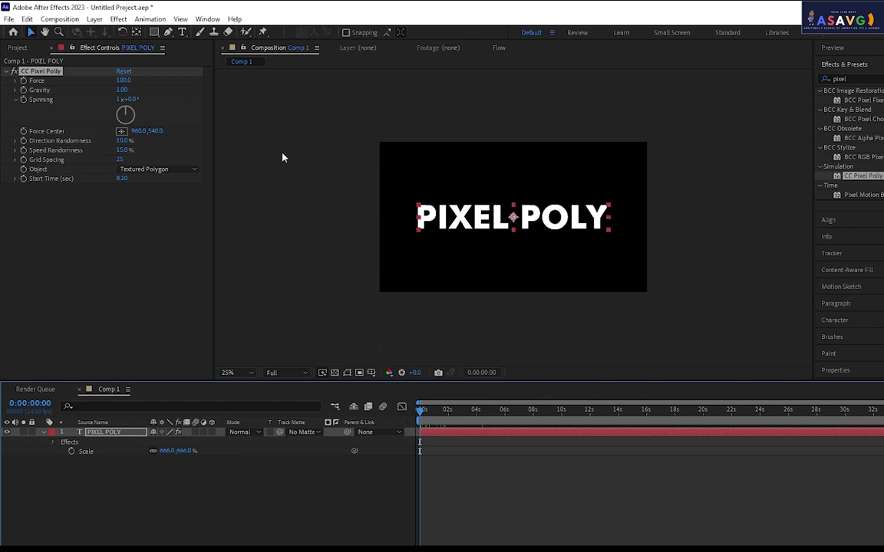
mouse_move(154, 31)
left_mouse_down()
mouse_move(192, 51)
mouse_move(184, 32)
left_mouse_up()
left_click_drag(455, 188, 568, 255)
key("space")
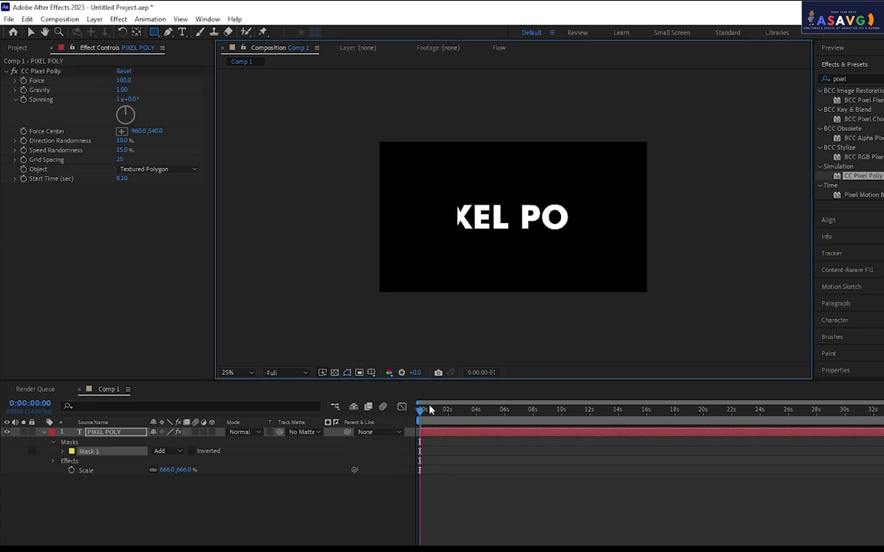
key("space")
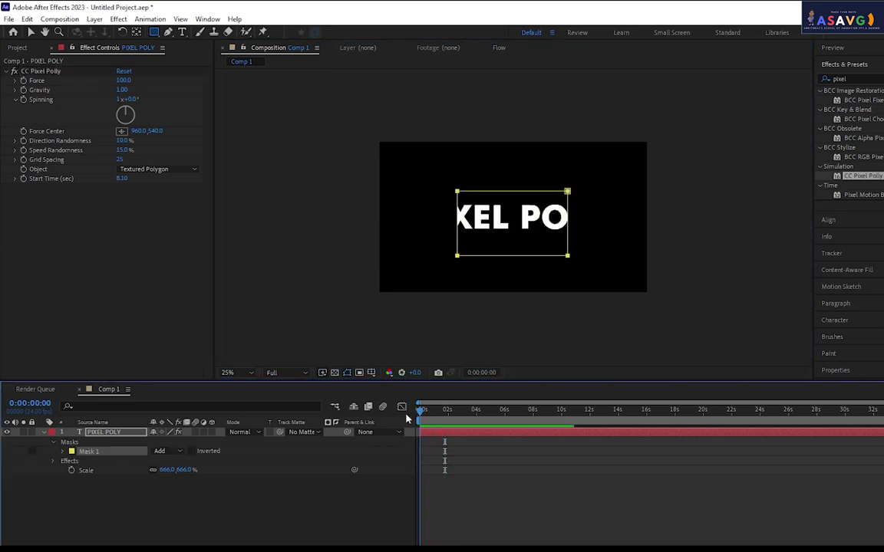
left_click(191, 453)
key("space")
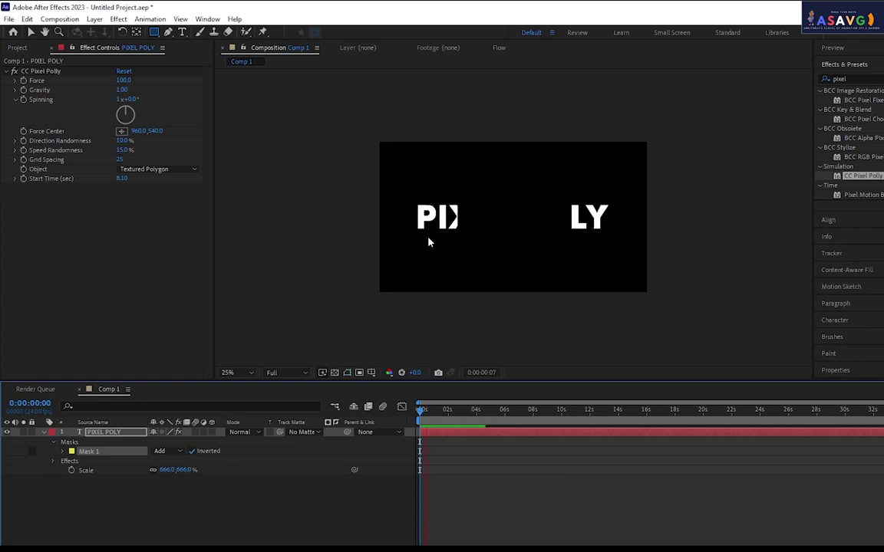
left_click_drag(432, 409, 451, 410)
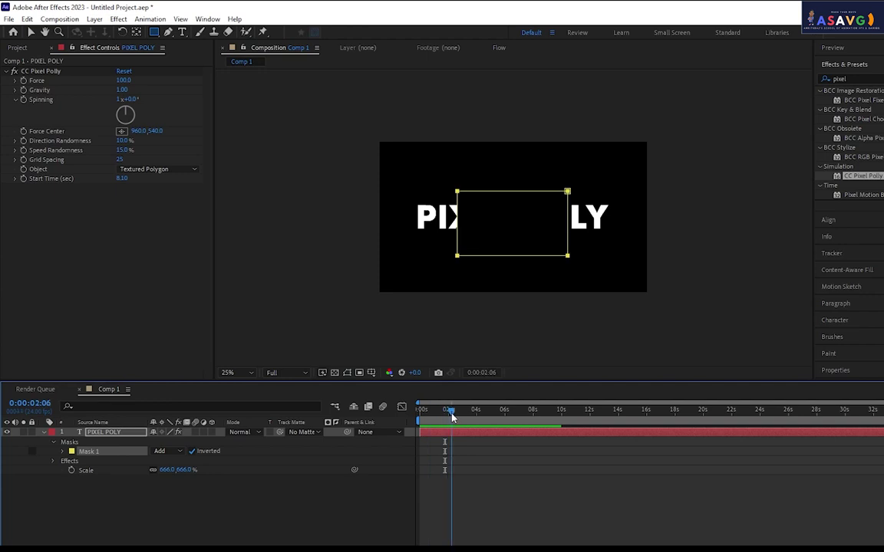
left_click(122, 79)
type("44")
key("Return")
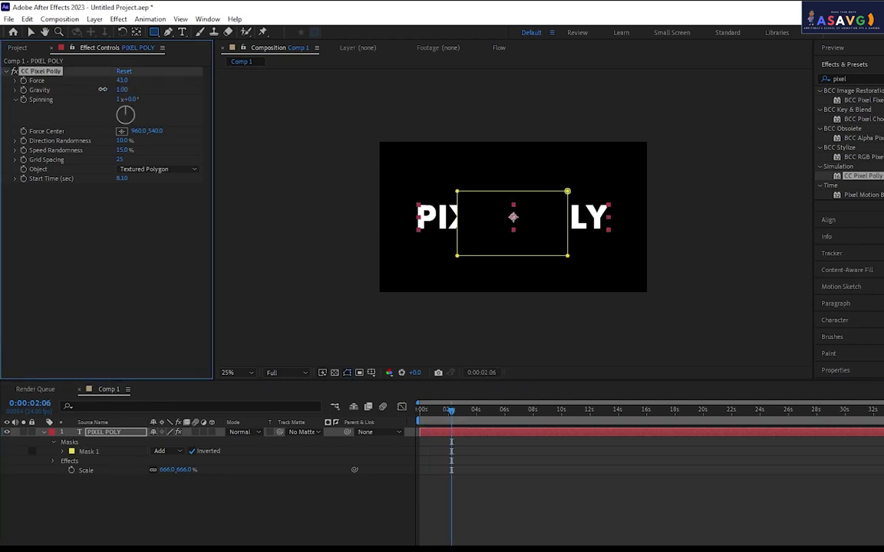
key("ctrl+z")
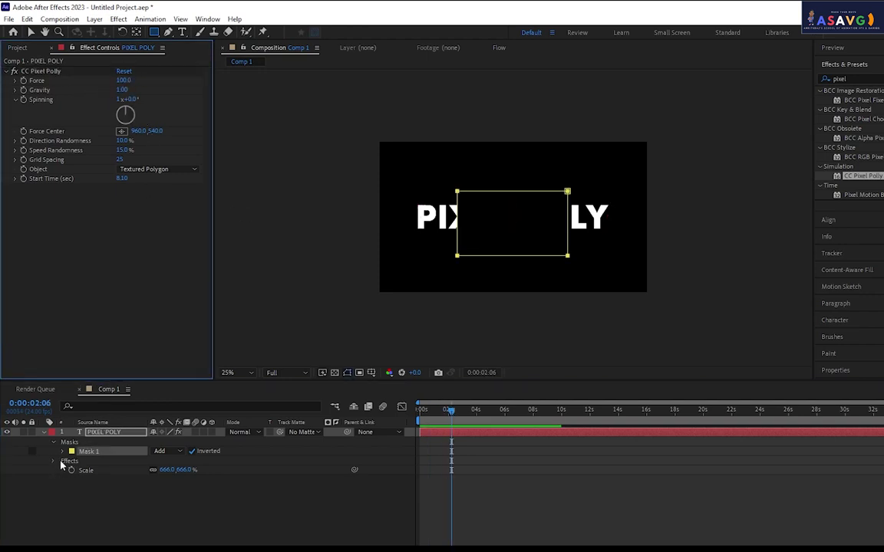
left_click(63, 453)
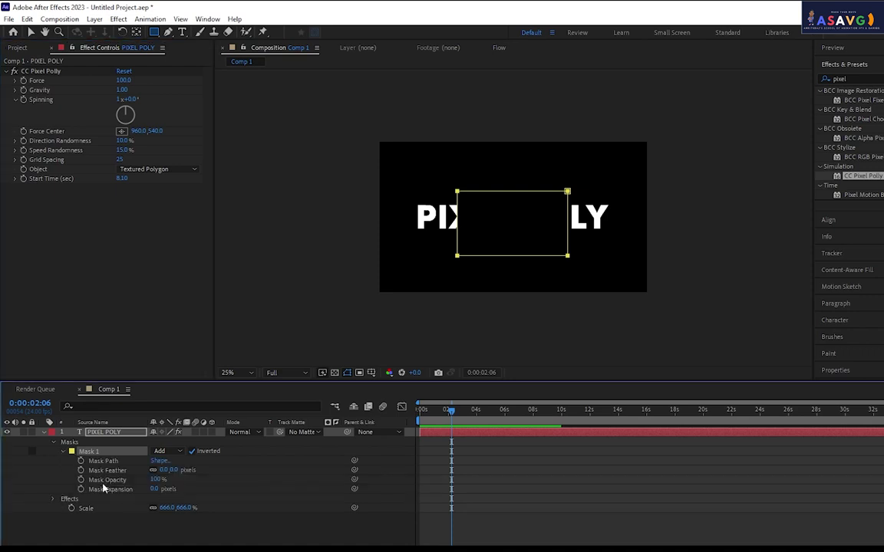
left_click_drag(165, 469, 214, 467)
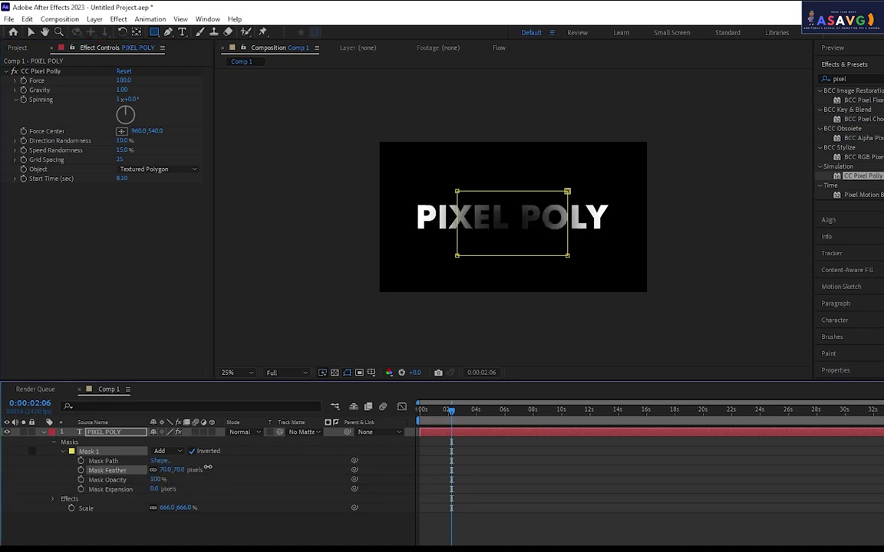
left_click(414, 411)
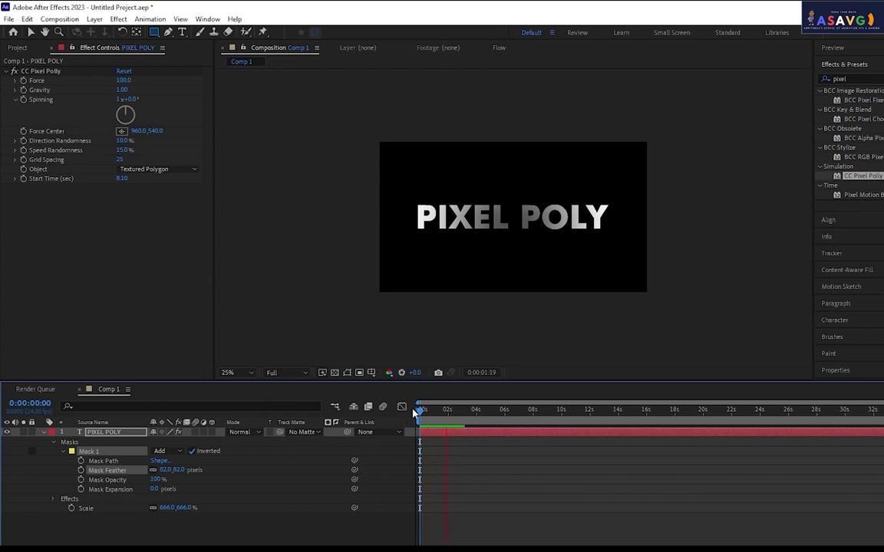
left_click(191, 452)
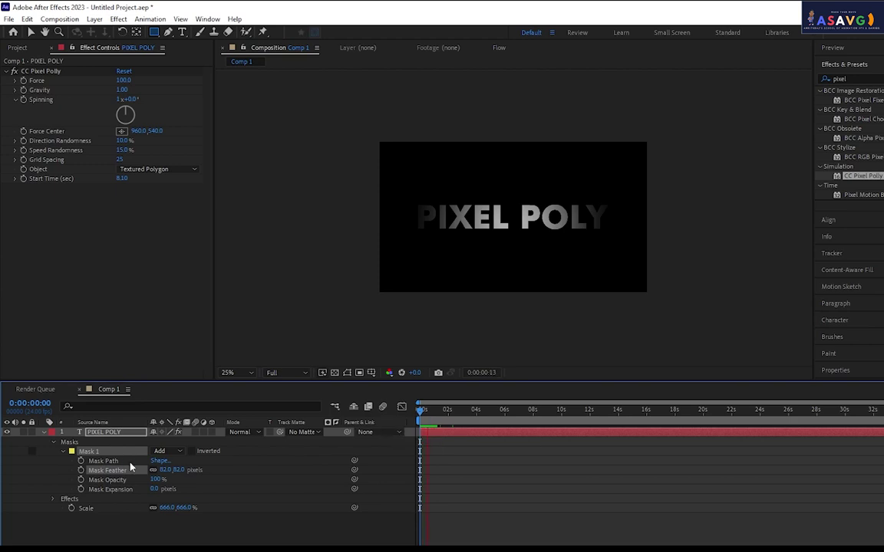
left_click(167, 451)
left_click(176, 463)
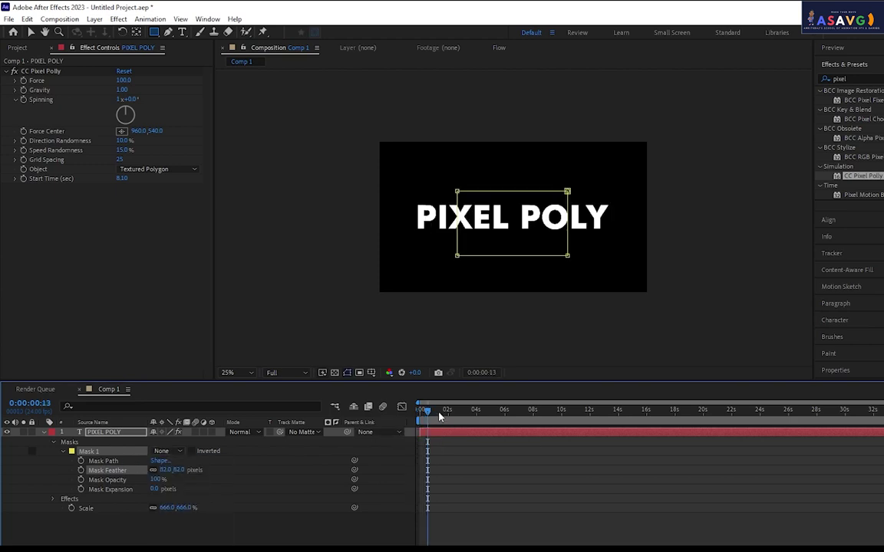
left_click(414, 415)
key("space")
key("space")
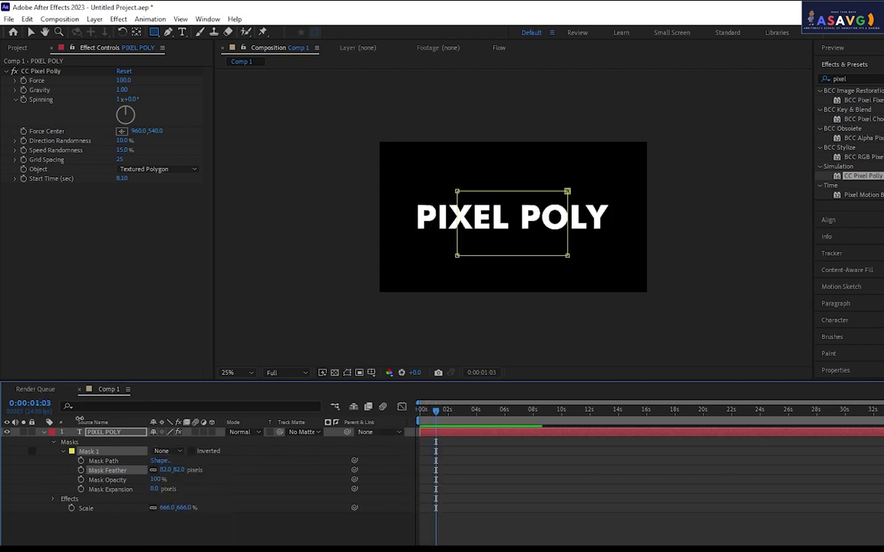
left_click_drag(178, 471, 143, 471)
key("s")
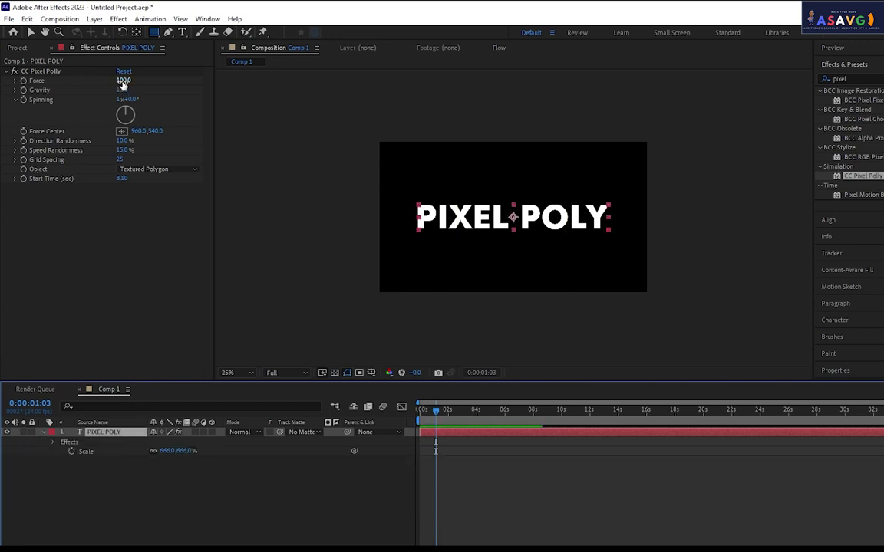
Draw an elliptical mask over the text's centre and reapply CC Pixel Polly to the layer.
left_click_drag(153, 32, 198, 59)
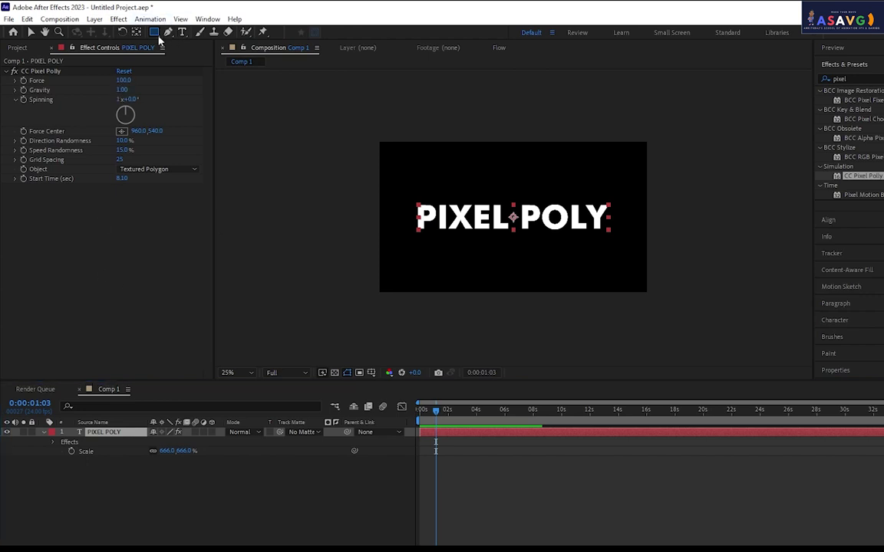
left_click_drag(475, 190, 568, 261)
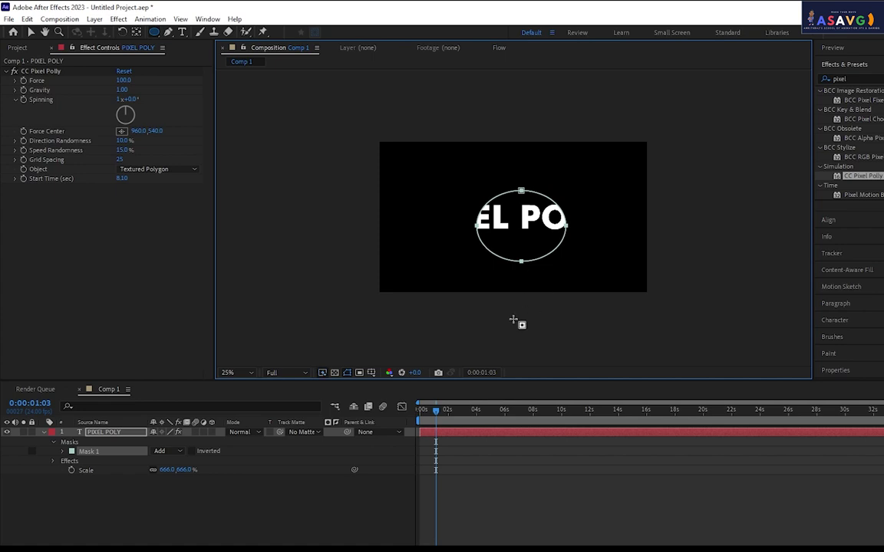
left_click(40, 70)
key("Delete")
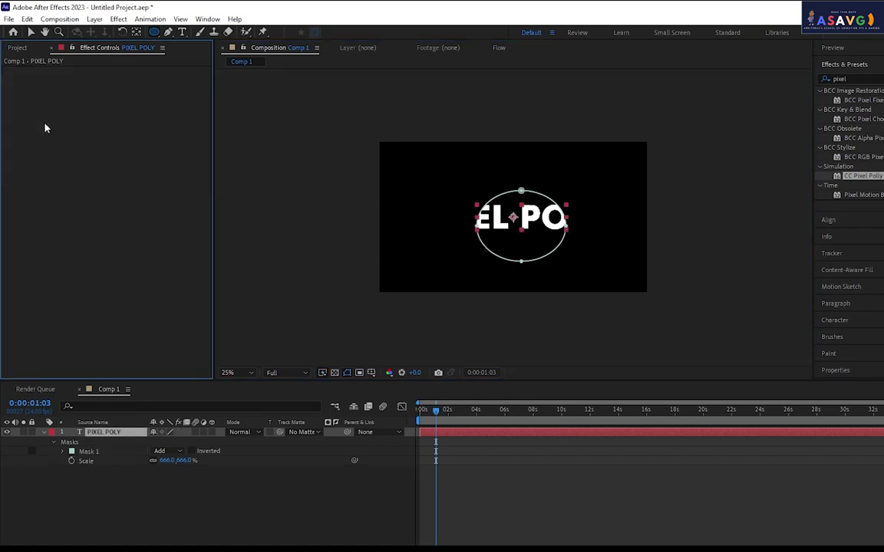
left_click(89, 405)
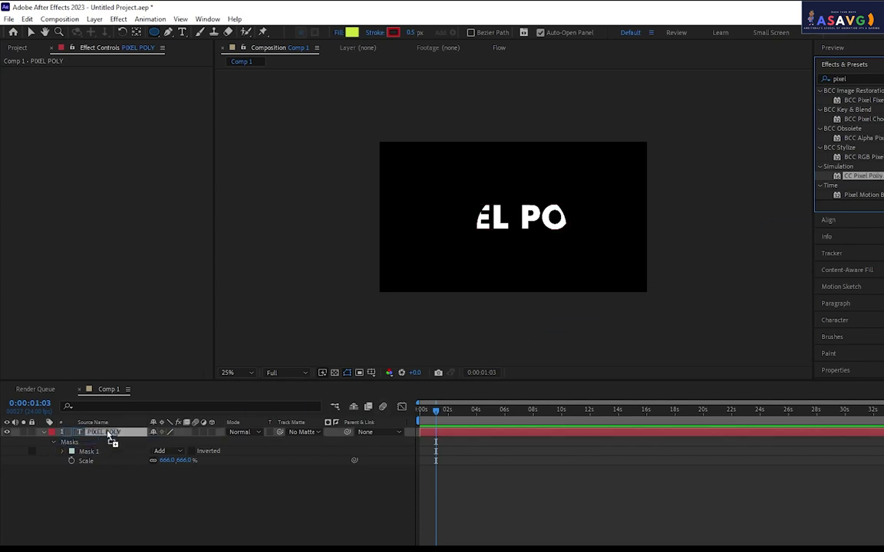
left_click_drag(879, 178, 111, 434)
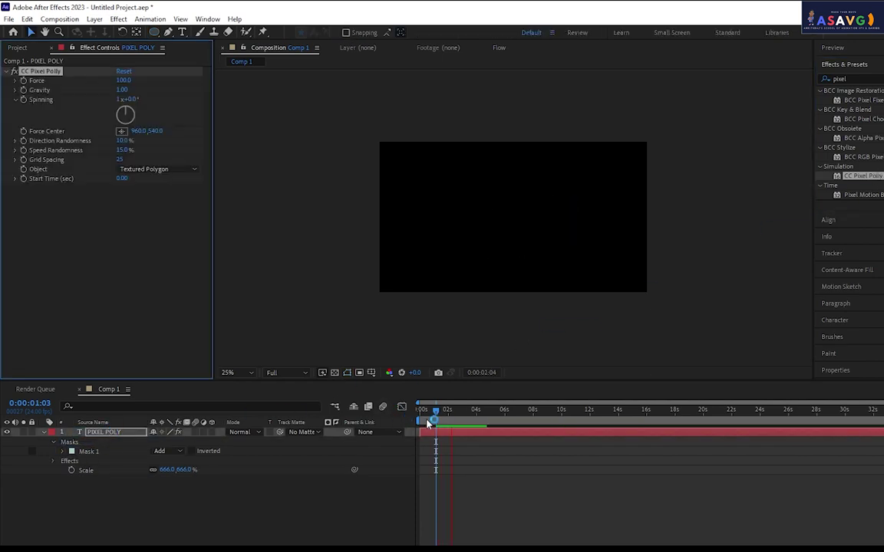
Invert Mask 1 at the first frame and preview the outer letters shattering.
left_click(420, 422)
left_click_drag(421, 422, 419, 420)
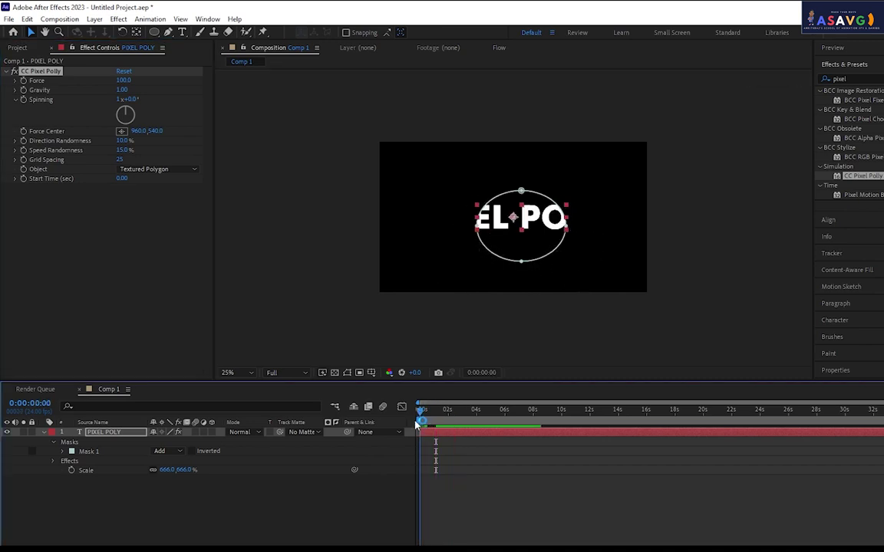
left_click(435, 434)
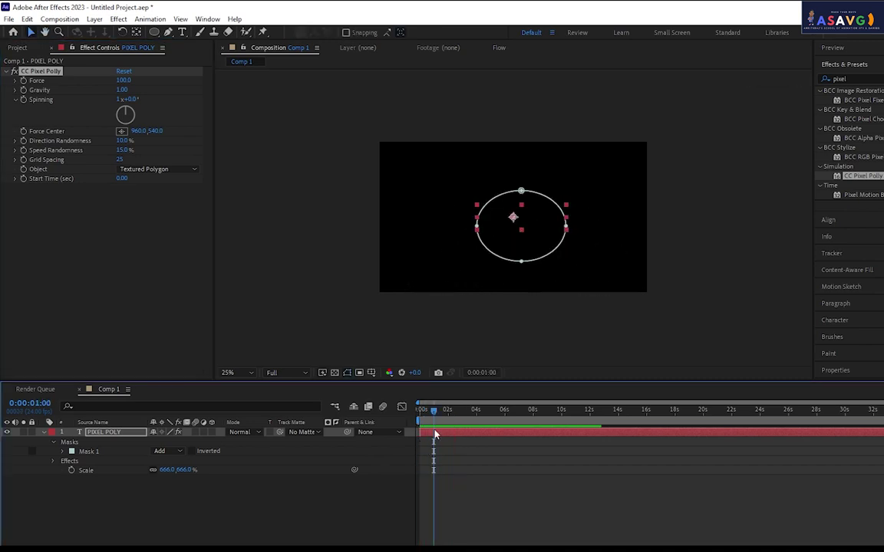
left_click_drag(431, 422, 420, 423)
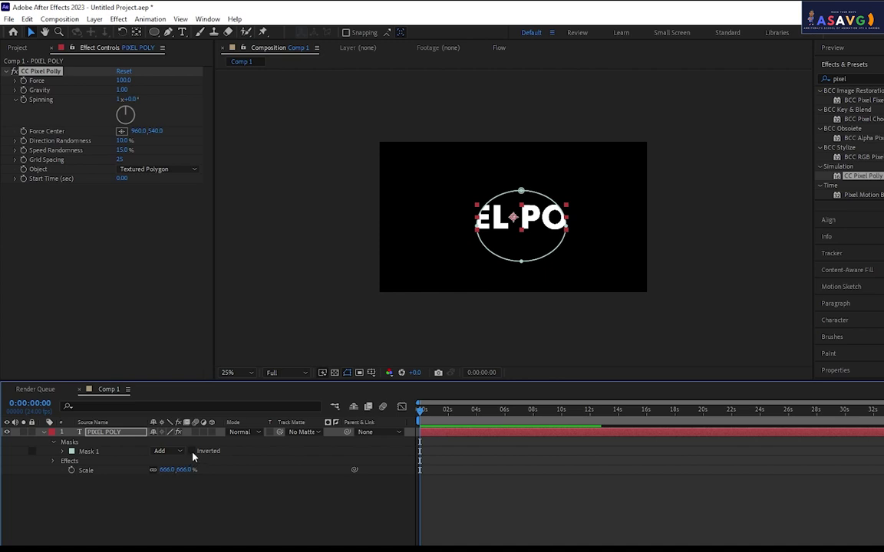
left_click(192, 451)
key("space")
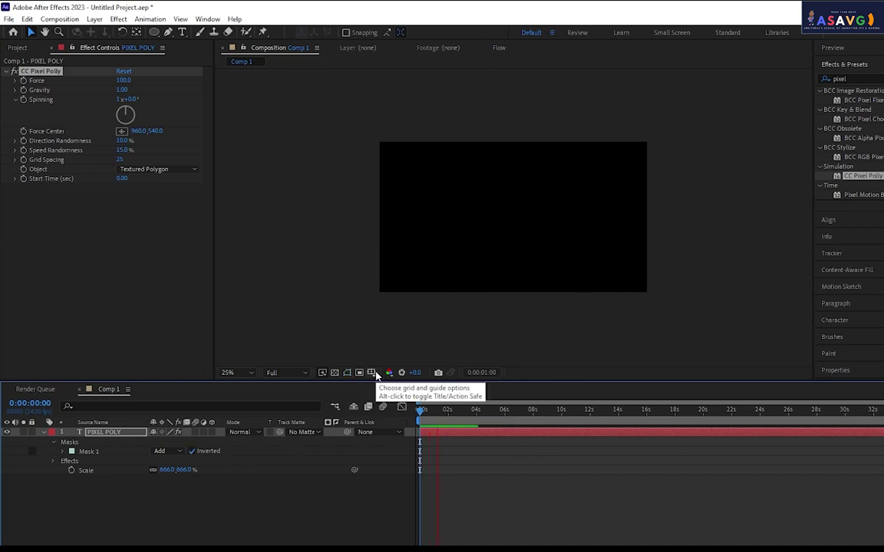
key("space")
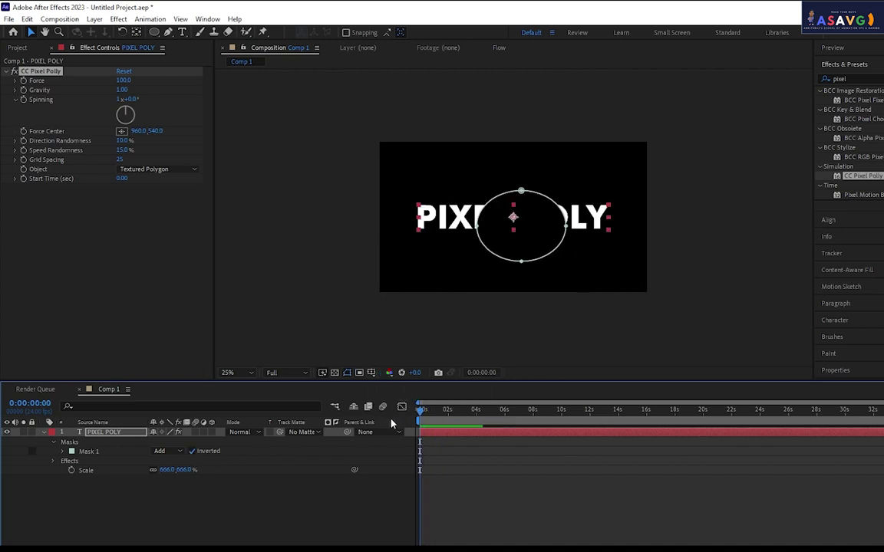
left_click(62, 451)
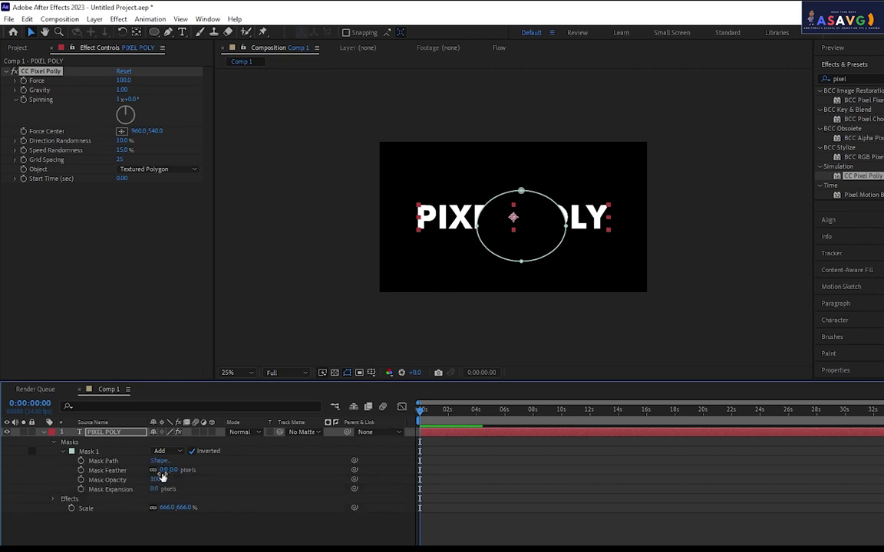
Preview the shatter with Mask Feather at about 59 pixels, then at 20 pixels.
left_click_drag(167, 470, 199, 470)
key("space")
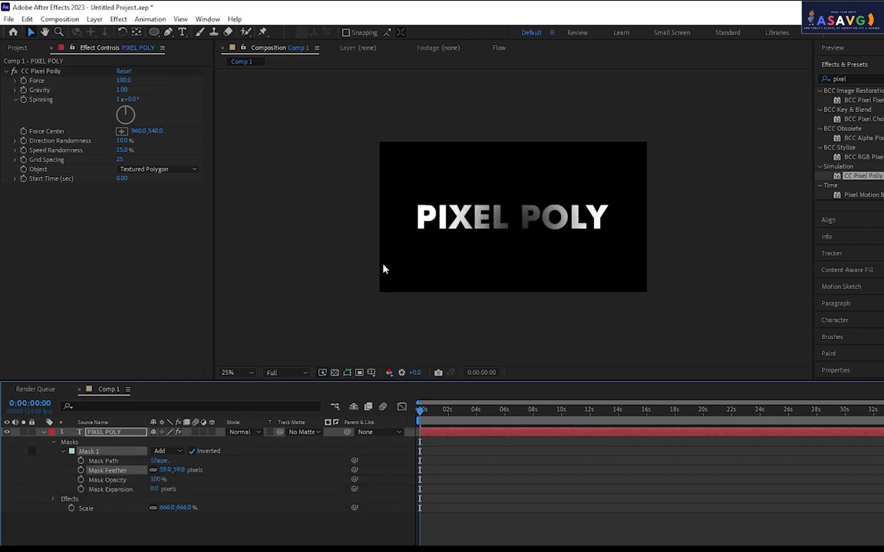
key("space")
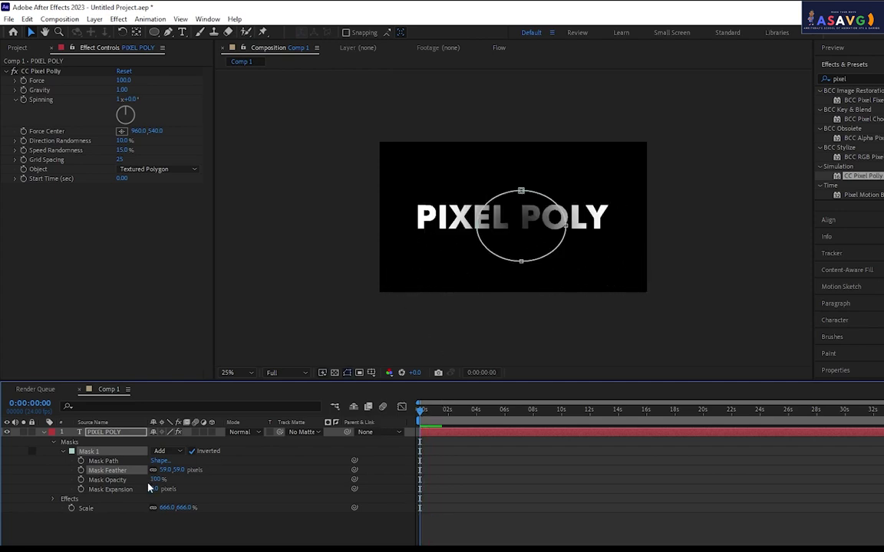
left_click_drag(164, 470, 132, 474)
key("space")
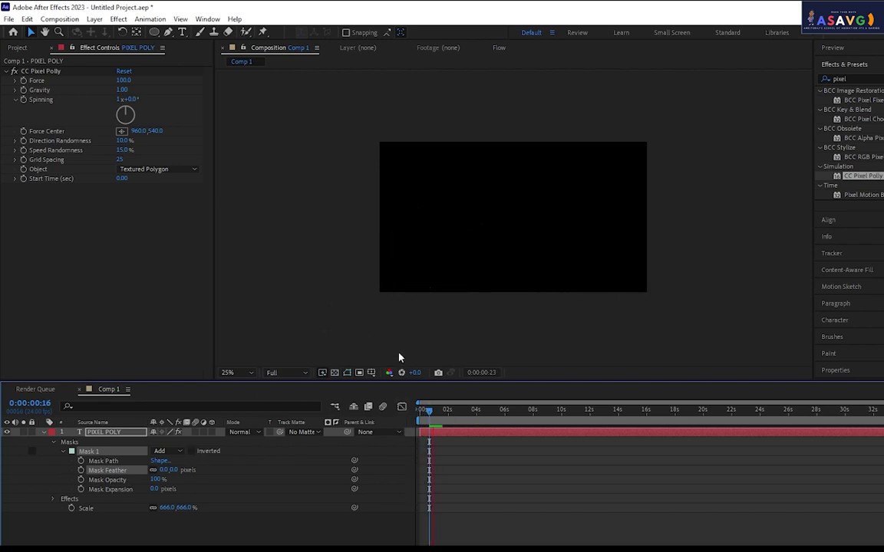
key("space")
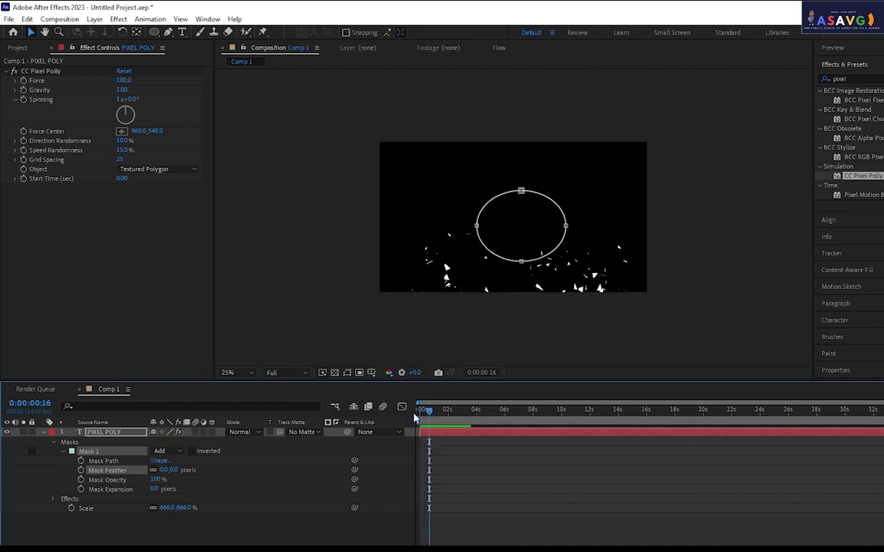
Delete Mask 1 from the PIXEL POLY layer and select CC Pixel Polly for removal.
left_click(347, 373)
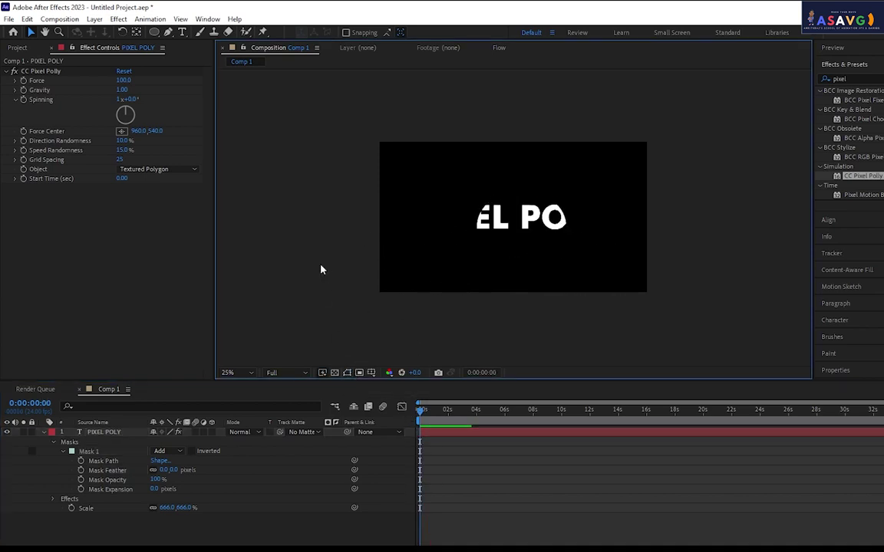
key("space")
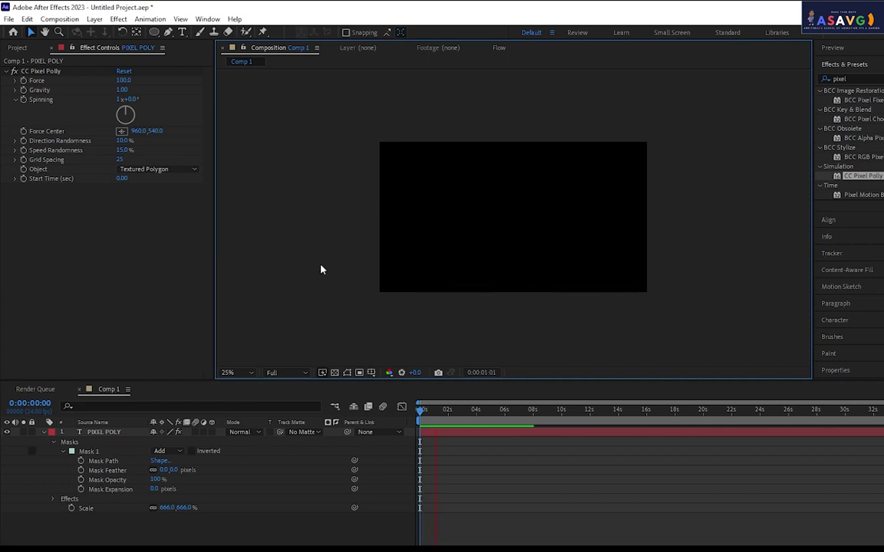
left_click(322, 269)
key("ctrl+shift+i")
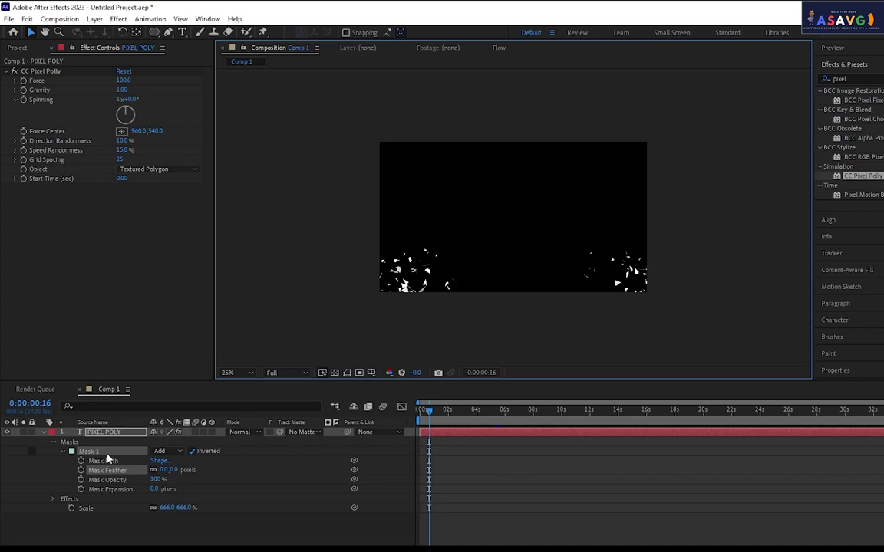
key("Delete")
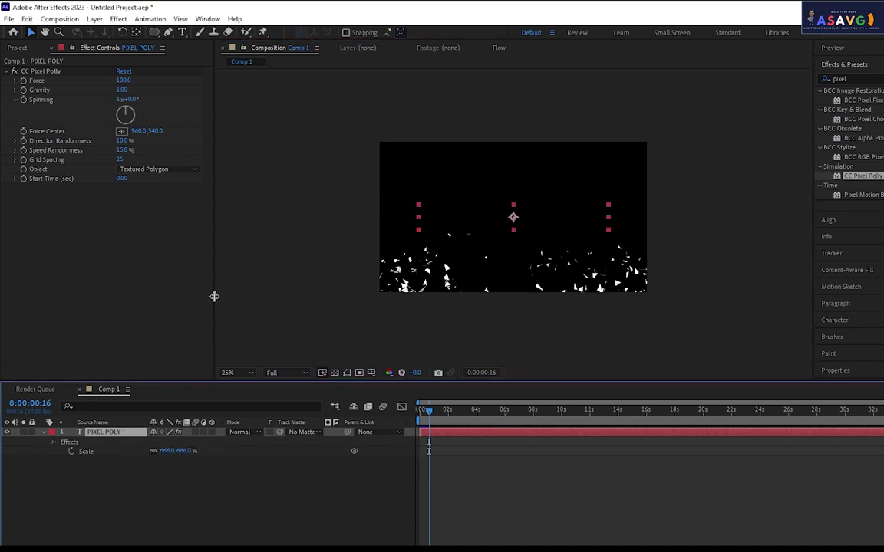
key("ctrl+z")
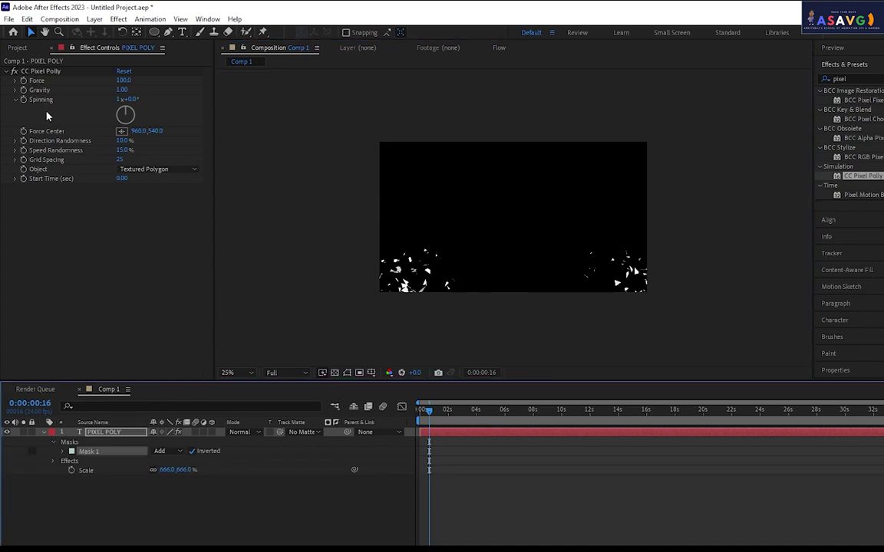
key("Delete")
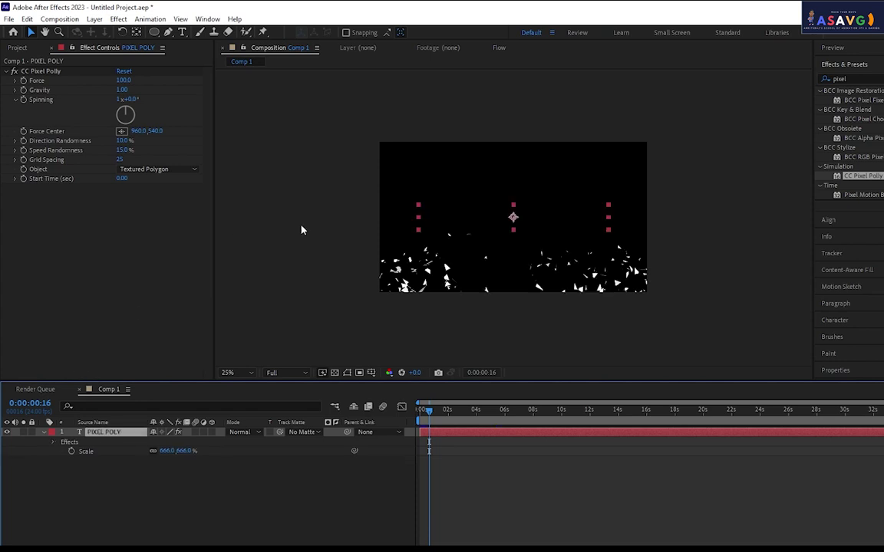
left_click(38, 72)
Delete CC Pixel Polly, draw a thin rectangular mask at the text's left edge, return to frame 0.
key("Delete")
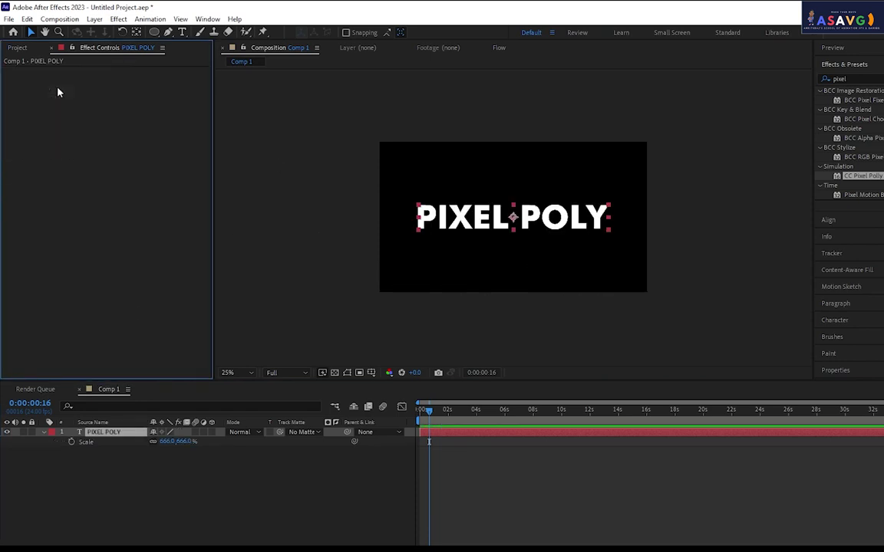
left_click_drag(153, 32, 197, 33)
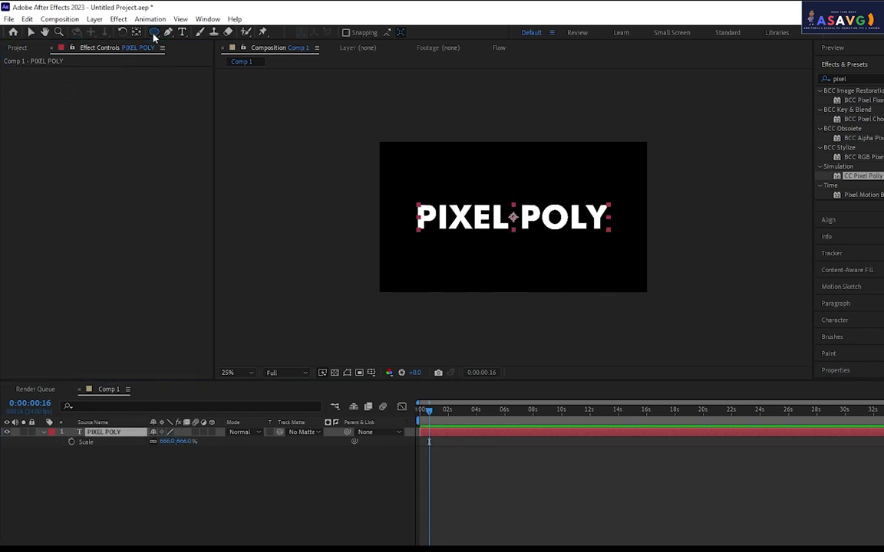
mouse_move(399, 193)
left_mouse_down()
mouse_move(432, 249)
mouse_move(418, 246)
left_mouse_up()
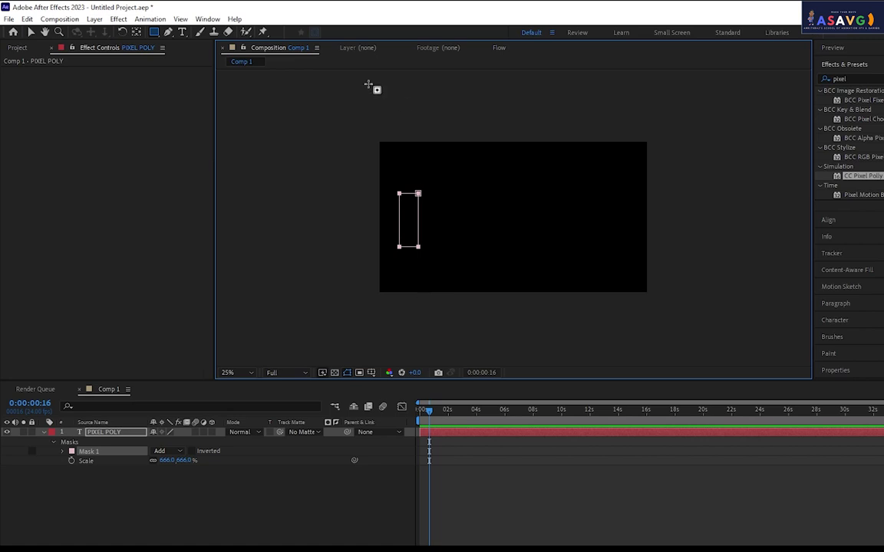
left_click(31, 32)
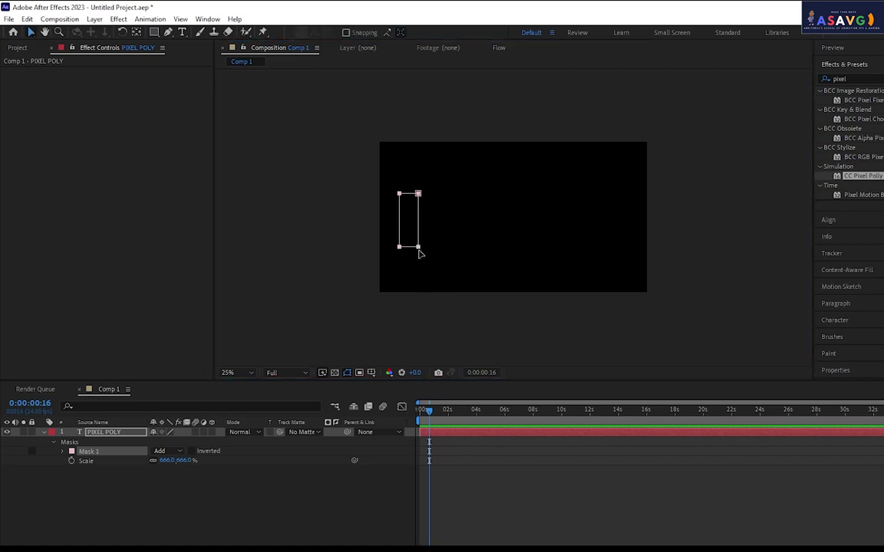
left_click(420, 251)
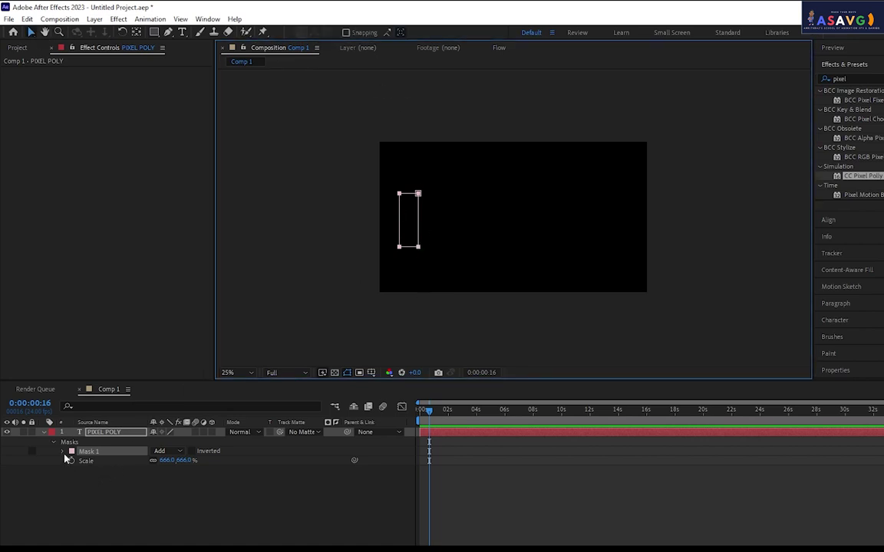
left_click(62, 451)
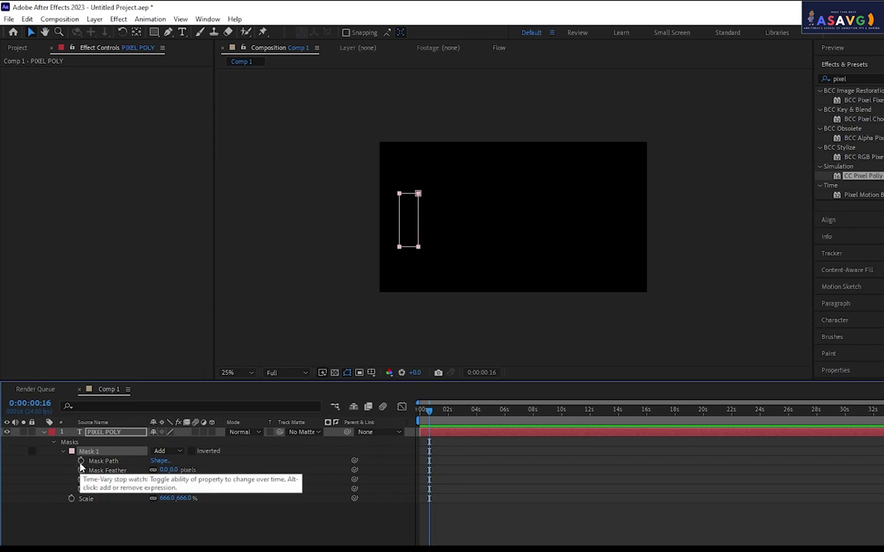
left_click_drag(423, 409, 420, 417)
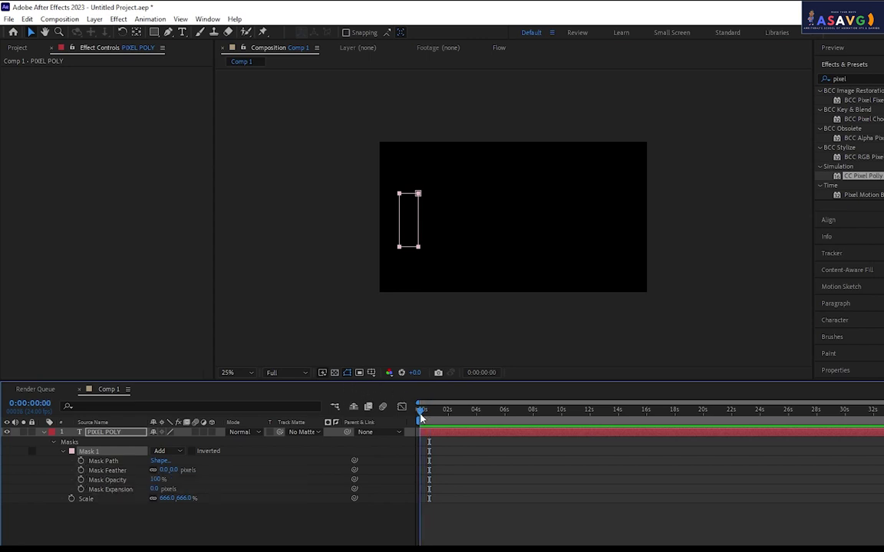
Keyframe Mask Path at 0, 0:15, 1:03 and 1:18, sliding the rectangle right across the letters.
left_click(82, 461)
left_click_drag(420, 251, 648, 256)
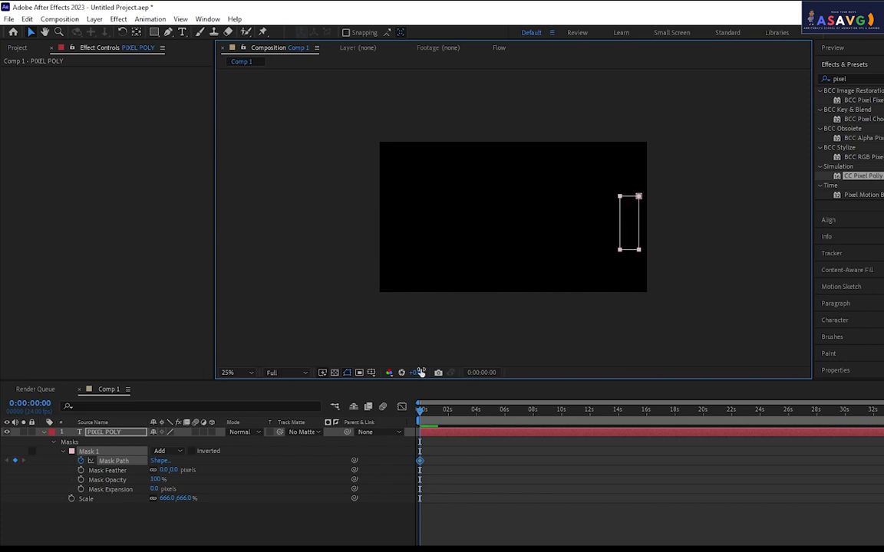
key("ctrl+z")
left_click_drag(421, 426, 428, 426)
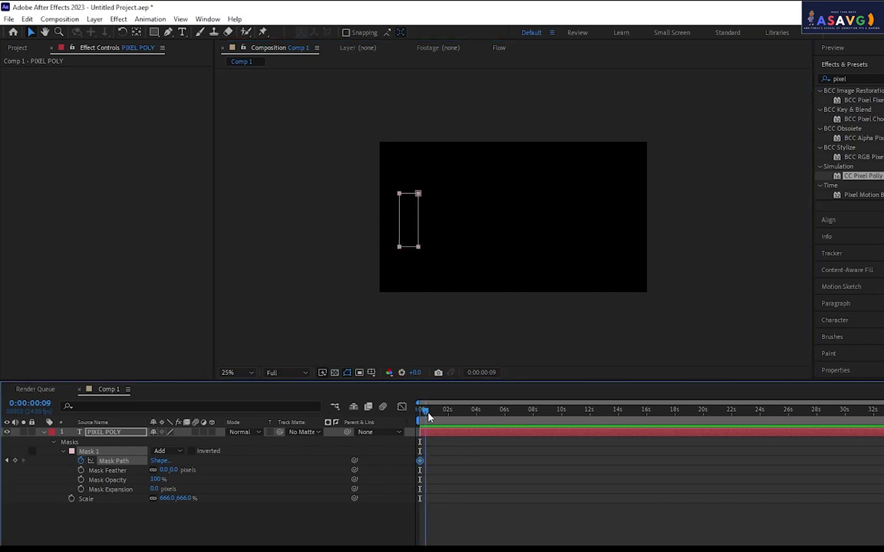
left_click_drag(421, 250, 438, 250)
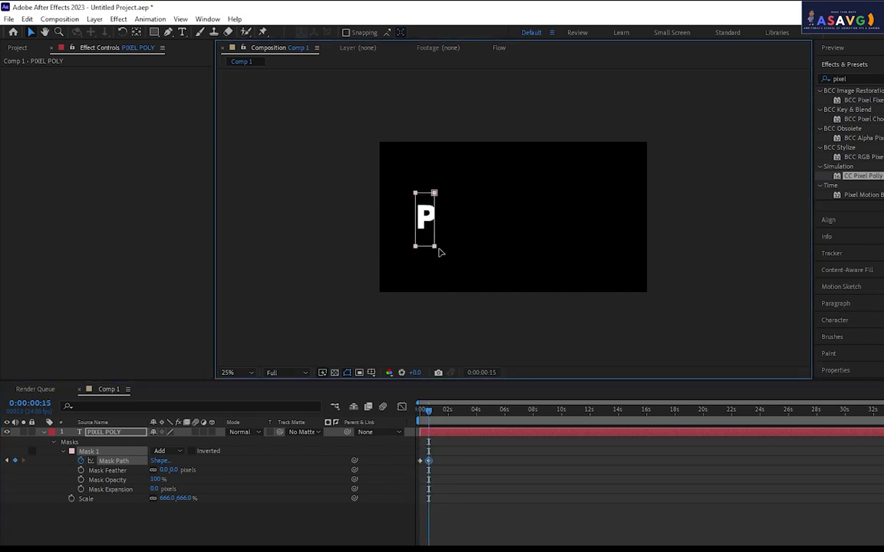
left_click_drag(430, 408, 435, 409)
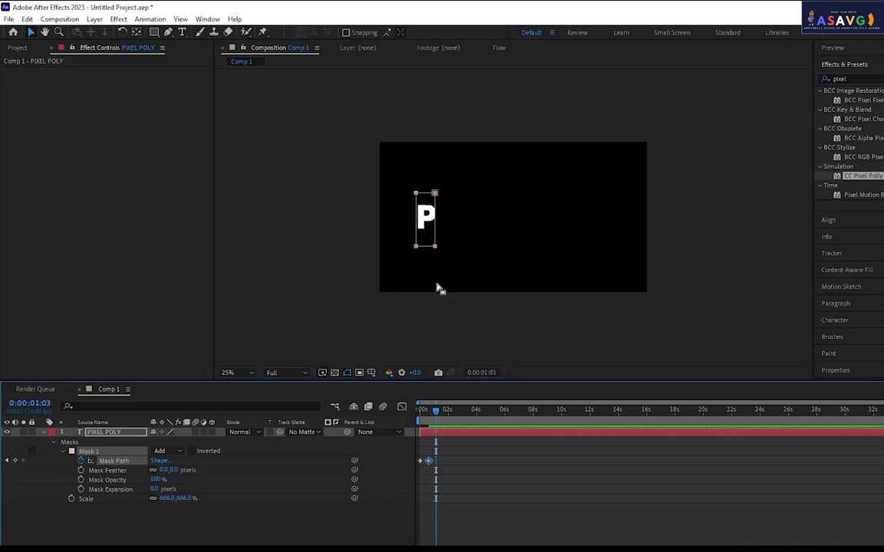
left_click_drag(435, 248, 458, 247)
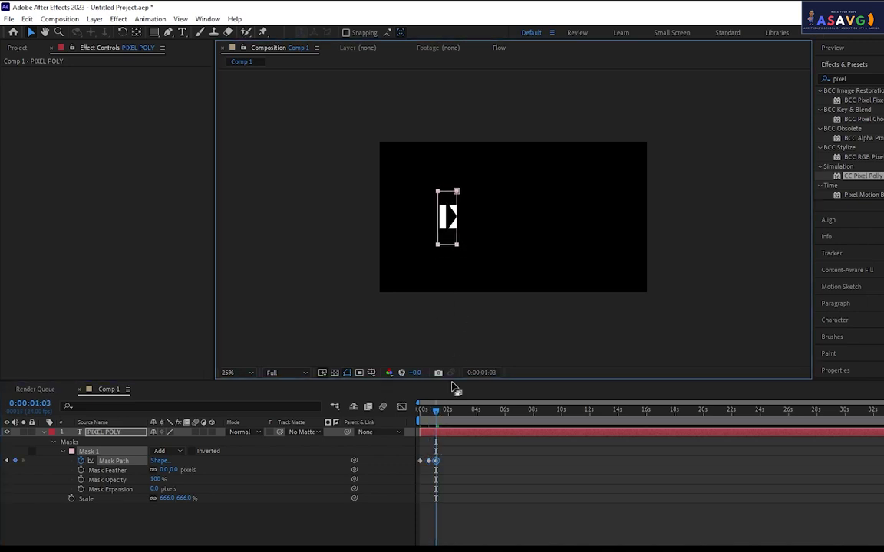
left_click_drag(435, 409, 445, 409)
left_click_drag(465, 245, 642, 243)
left_click_drag(445, 409, 420, 409)
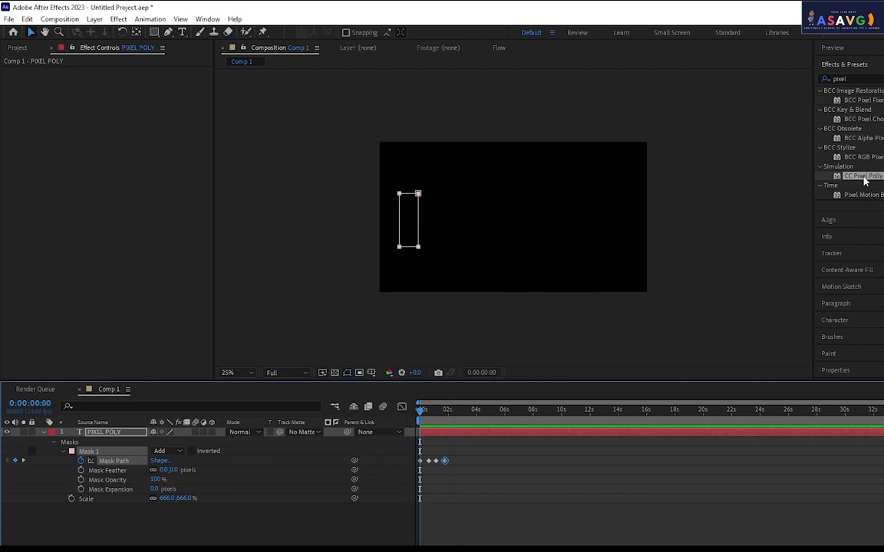
Apply CC Pixel Polly to the masked PIXEL POLY layer and preview the opening frames.
left_click_drag(866, 176, 108, 434)
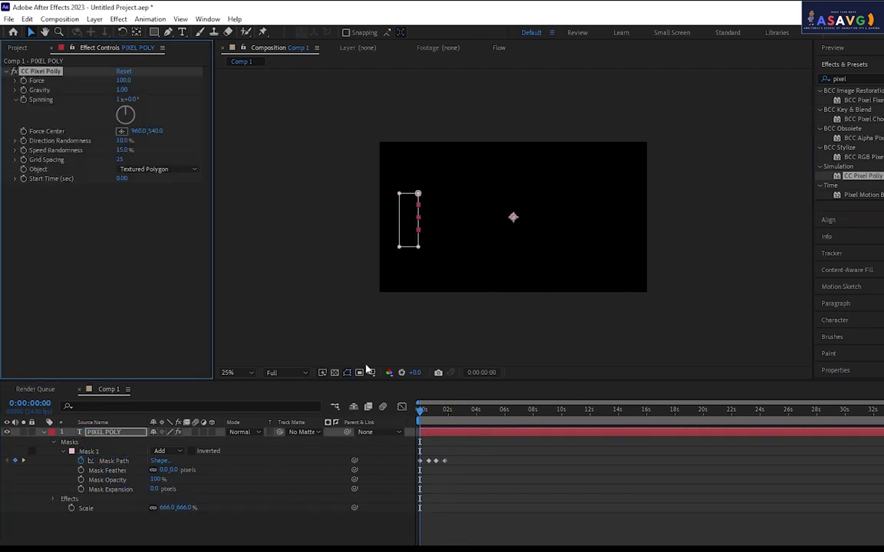
key("space")
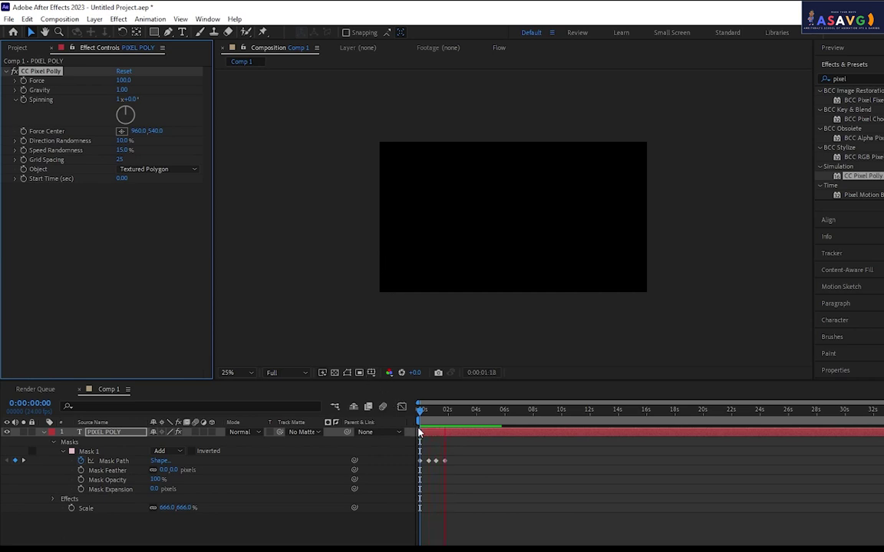
left_click_drag(421, 414, 425, 424)
Try moving the Force Center beside the mask, preview, then undo the change.
left_click(121, 131)
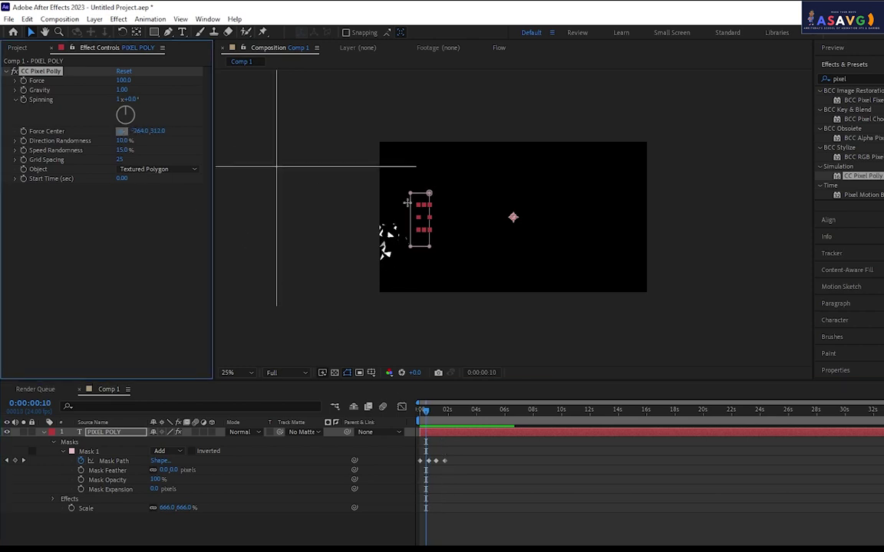
left_click(462, 224)
mouse_move(463, 225)
left_mouse_down()
mouse_move(378, 221)
mouse_move(375, 230)
left_mouse_up()
key("space")
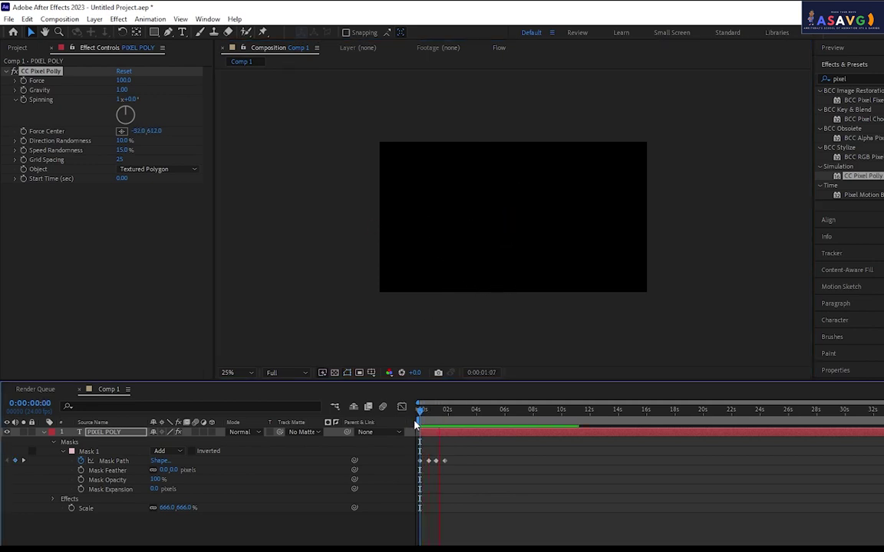
key("ctrl+z")
key("ctrl+z")
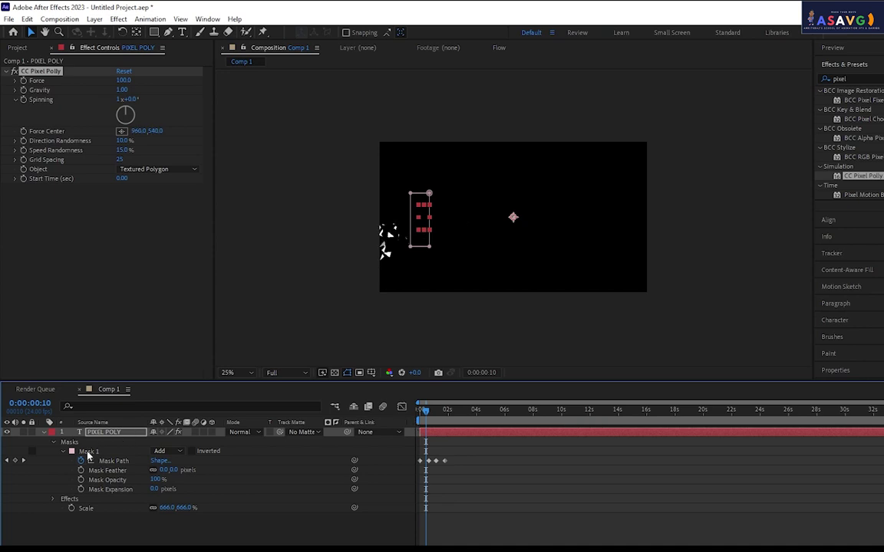
Remove CC Pixel Polly again and delete the old Mask Path keyframes on PIXEL POLY.
key("ctrl+z")
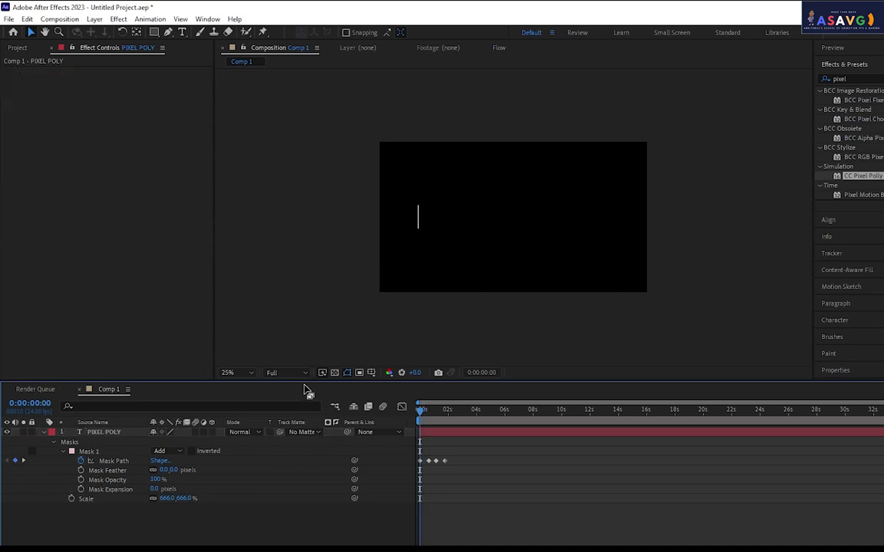
left_click(115, 461)
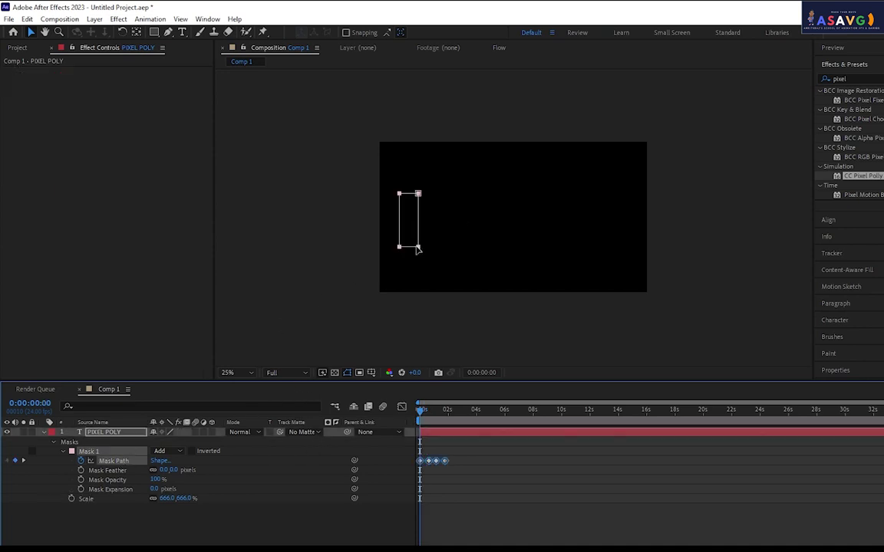
left_click(127, 528)
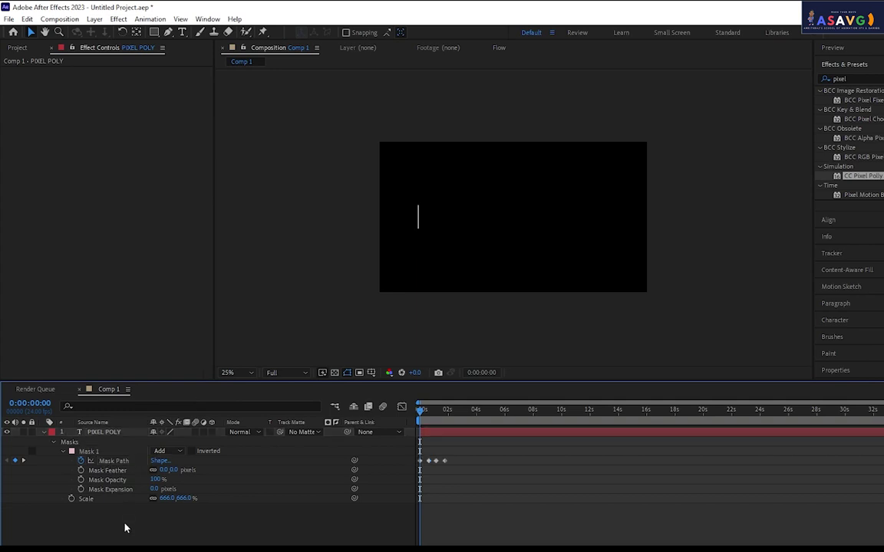
left_click(111, 461)
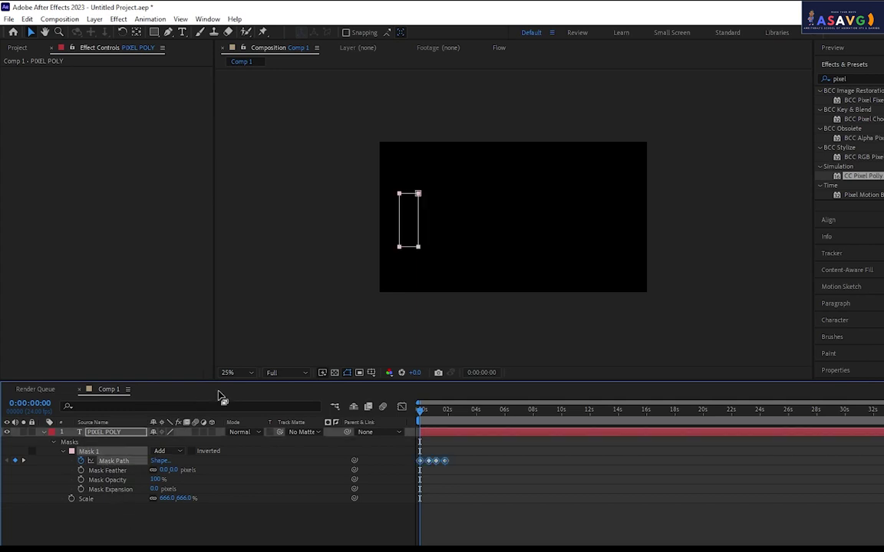
left_click(417, 250)
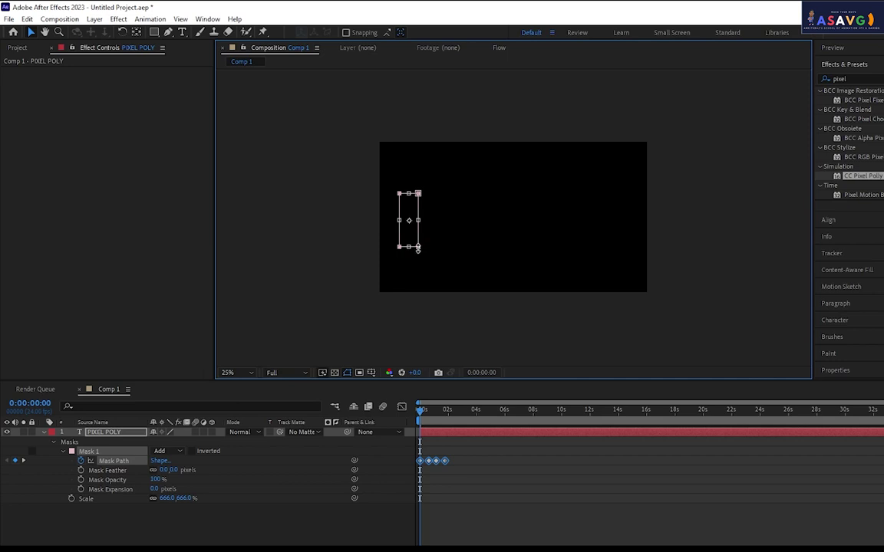
left_click(424, 479)
left_click_drag(471, 475, 428, 456)
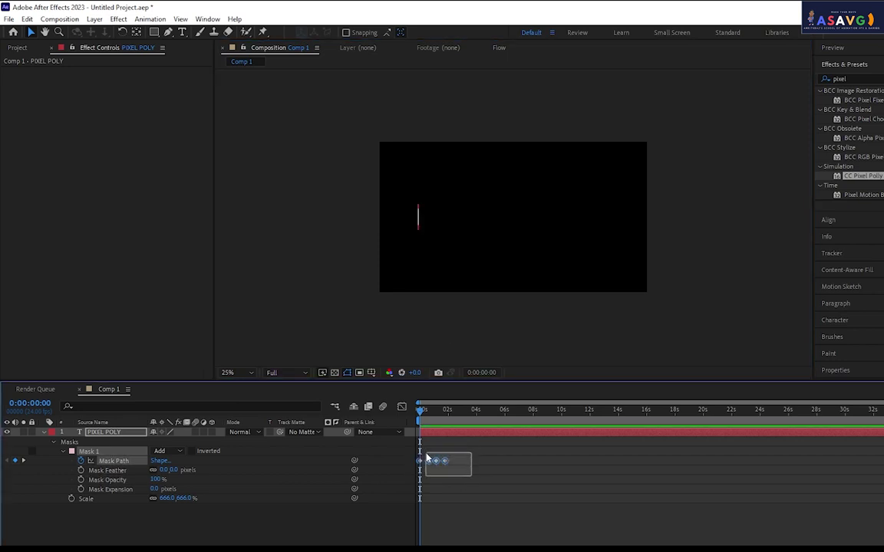
key("Delete")
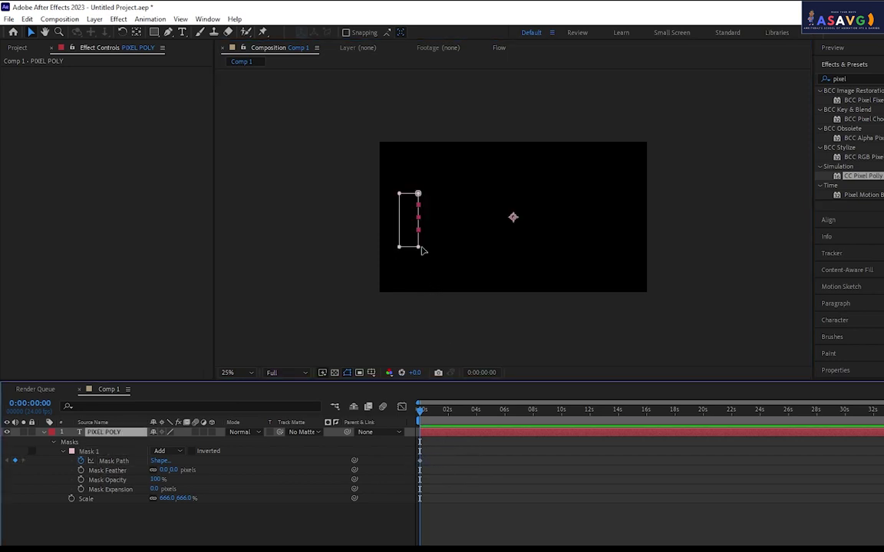
Reshape the mask into a thin strip hiding the text and move to 0:00:01:08.
left_click_drag(421, 251, 458, 250)
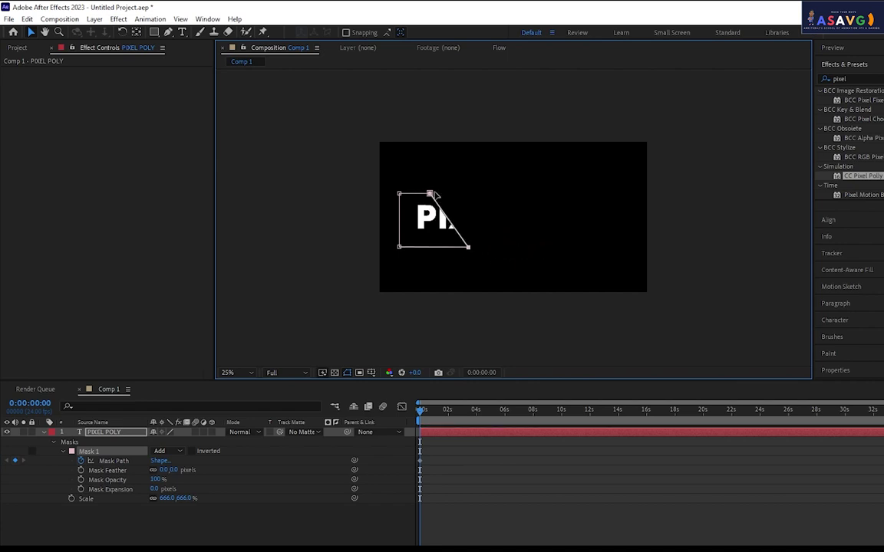
left_click_drag(418, 193, 443, 193)
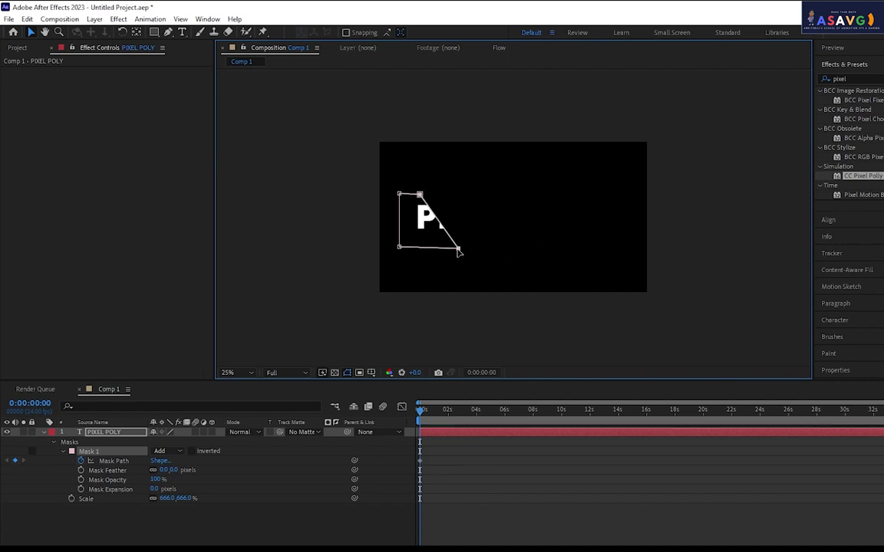
left_click_drag(485, 251, 442, 252)
key("ctrl+z")
key("ctrl+z")
key("ctrl+z")
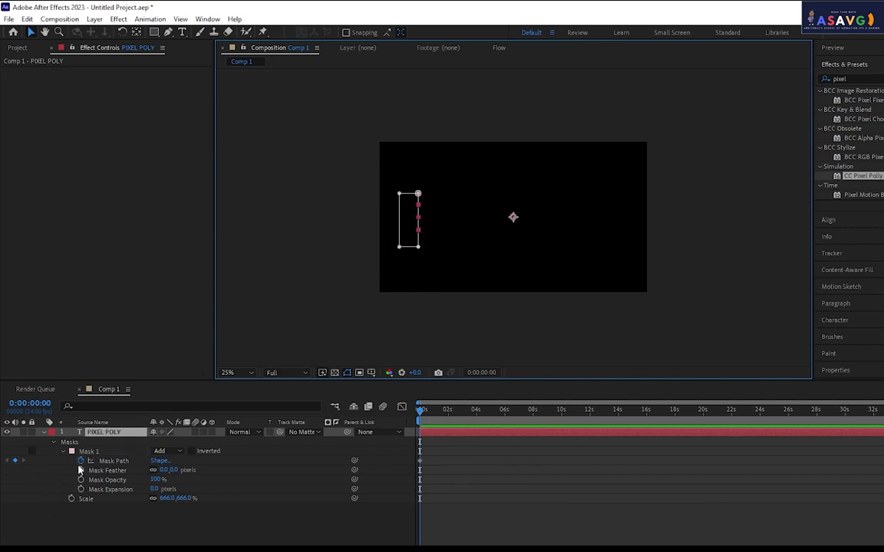
left_click_drag(417, 414, 439, 411)
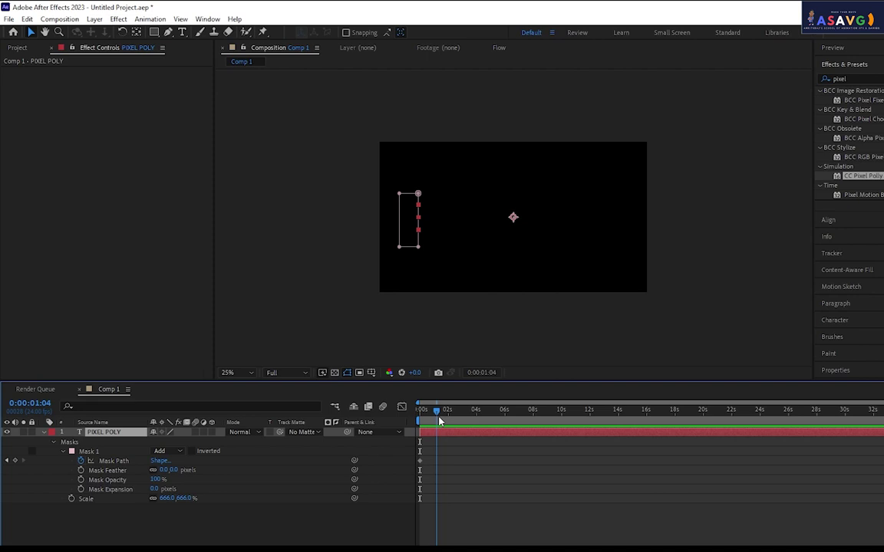
Widen the mask past POLY to reveal the full PIXEL POLY title and preview it.
double_click(418, 248)
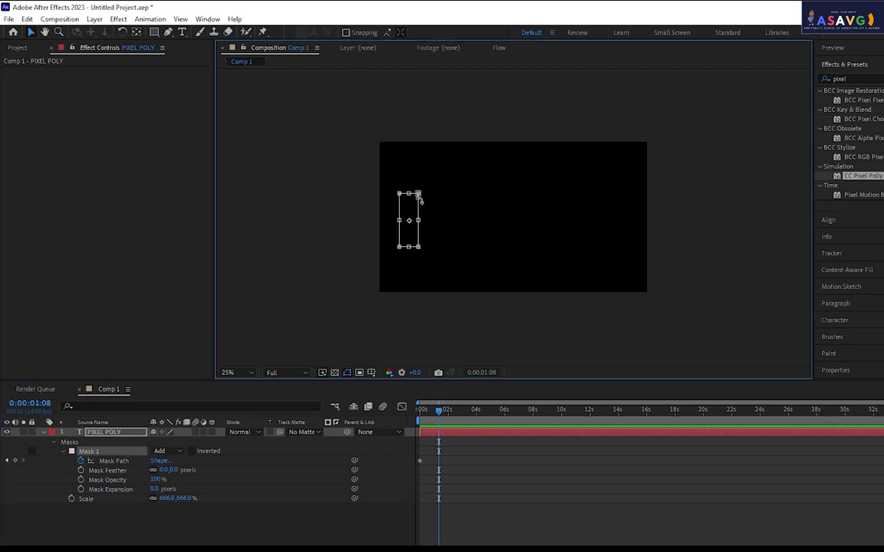
left_click_drag(416, 219, 612, 213)
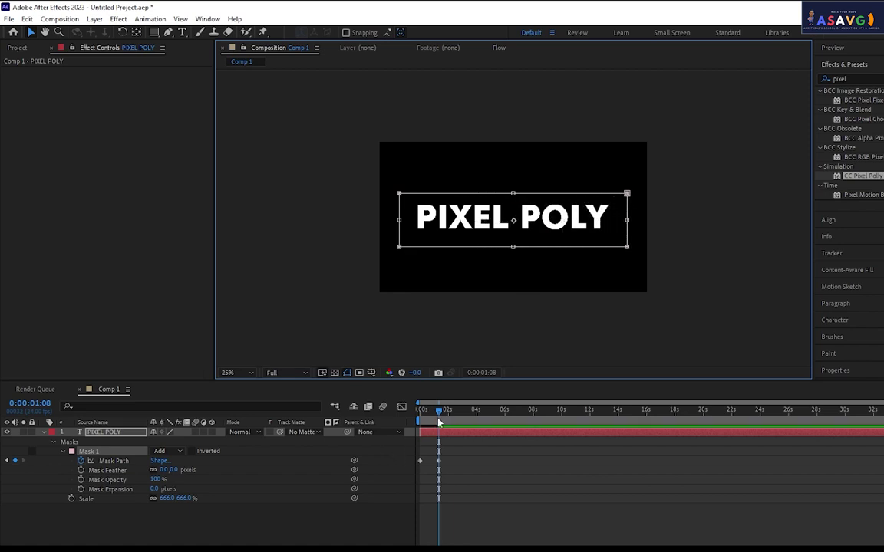
key("Home")
key("space")
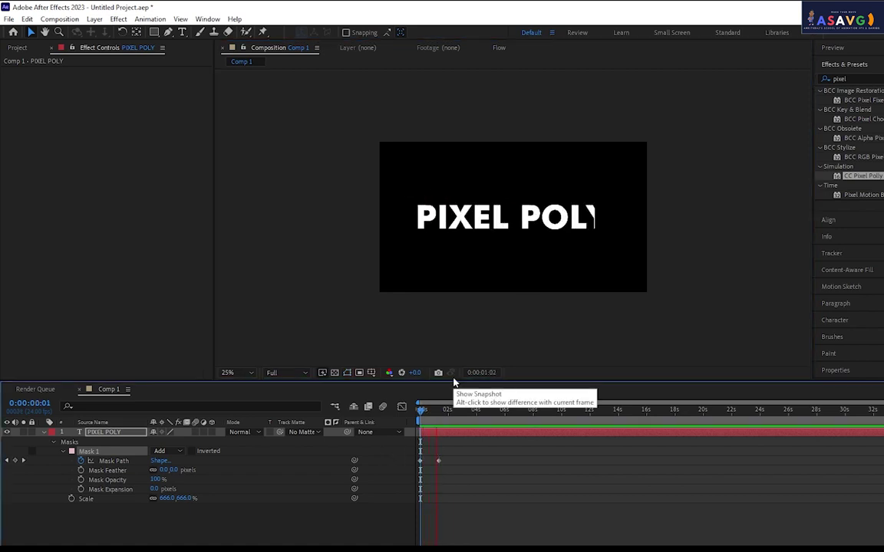
key("space")
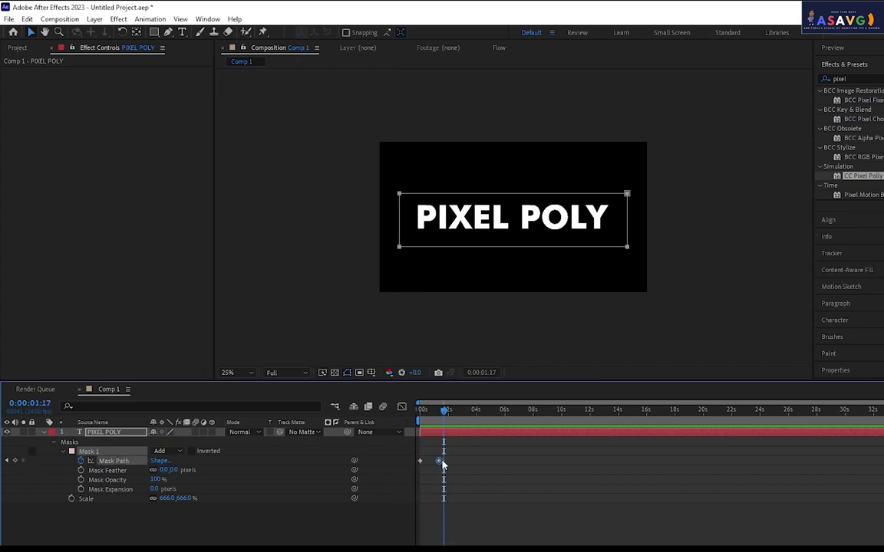
Move the end Mask Path keyframe to about 2 seconds and reapply CC Pixel Polly.
left_click_drag(438, 461, 452, 461)
key("Home")
key("space")
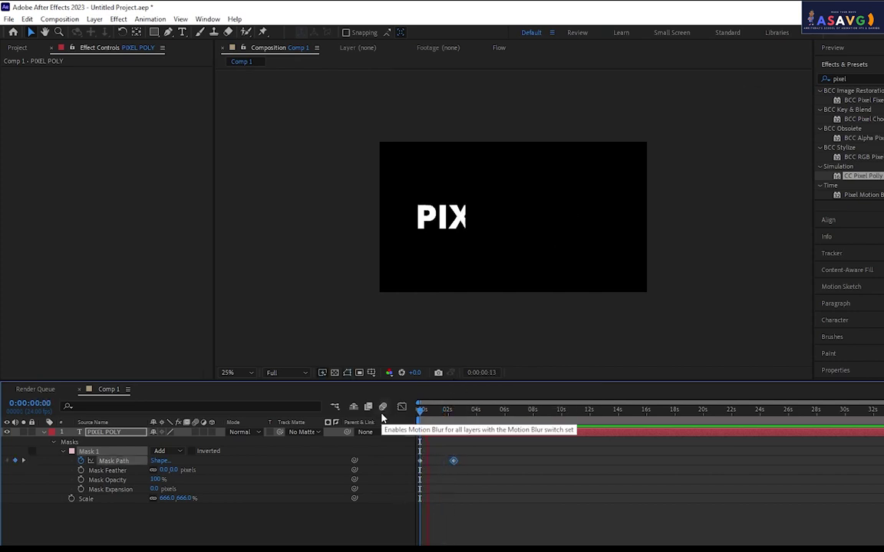
key("space")
left_click_drag(869, 176, 97, 432)
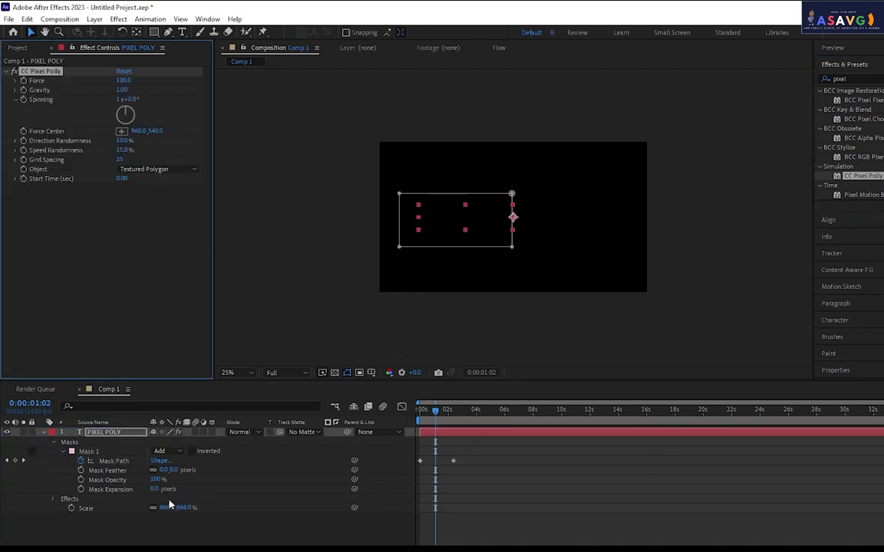
Preview the shatter and test mask mode None before reverting to Add.
key("space")
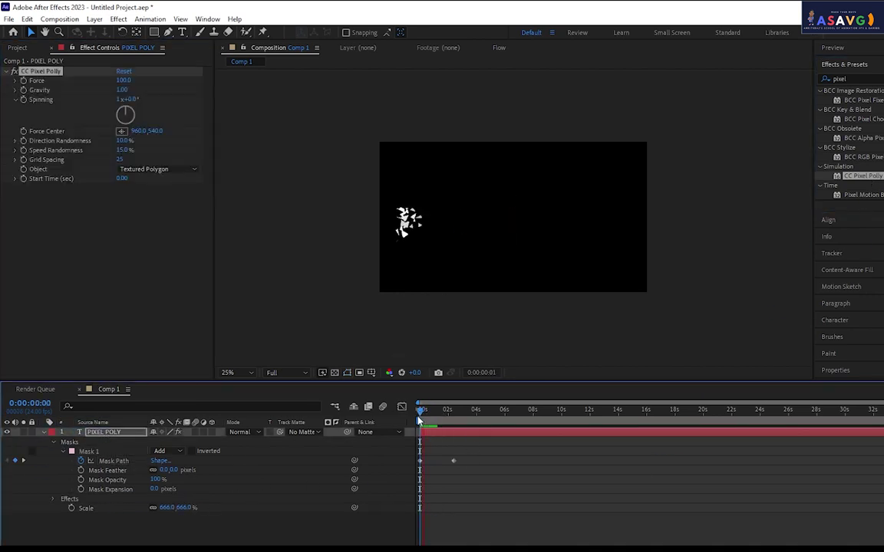
key("space")
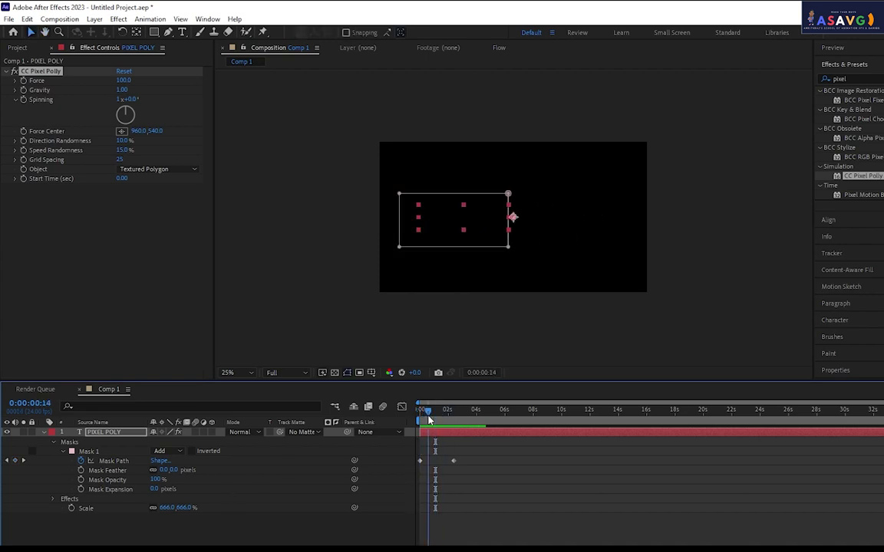
key("space")
left_click(182, 456)
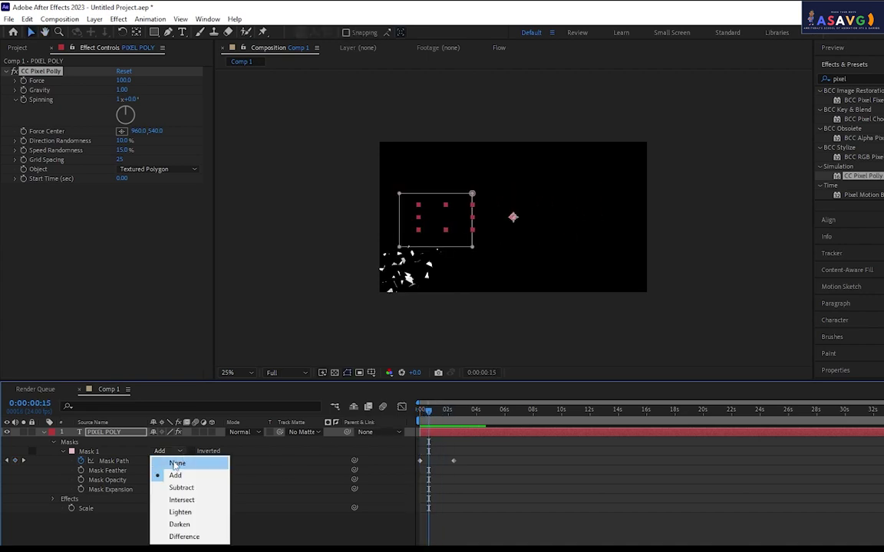
left_click(184, 463)
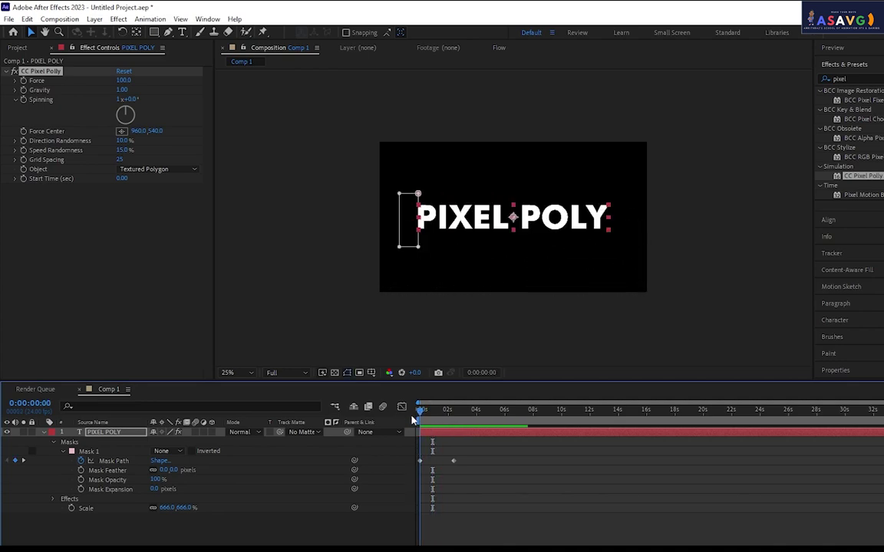
key("ctrl+z")
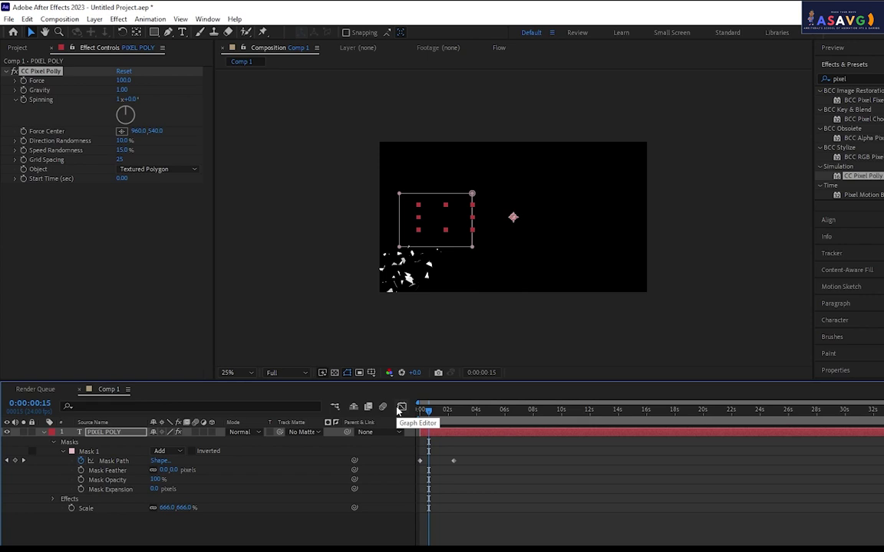
Remove CC Pixel Polly, reapply it to PIXEL POLY, and return to frame 0.
key("Delete")
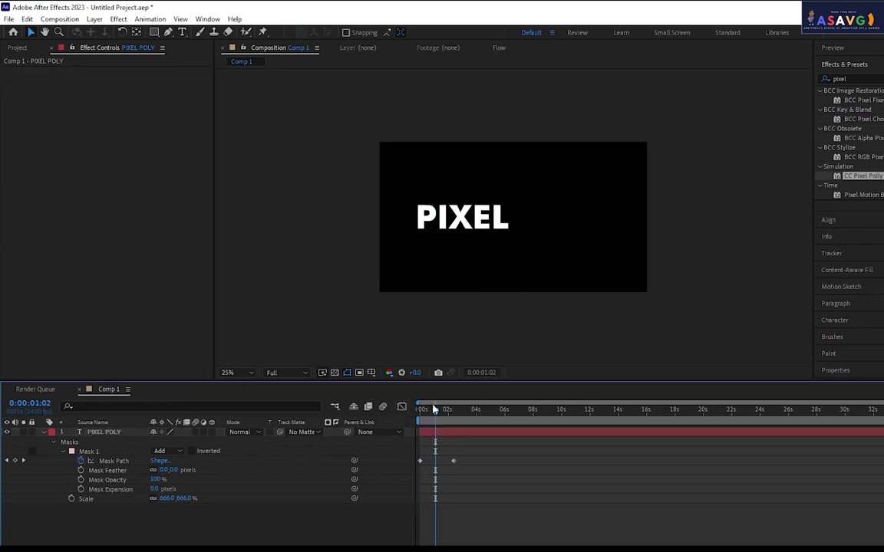
left_click_drag(412, 414, 463, 420)
left_click_drag(863, 179, 103, 441)
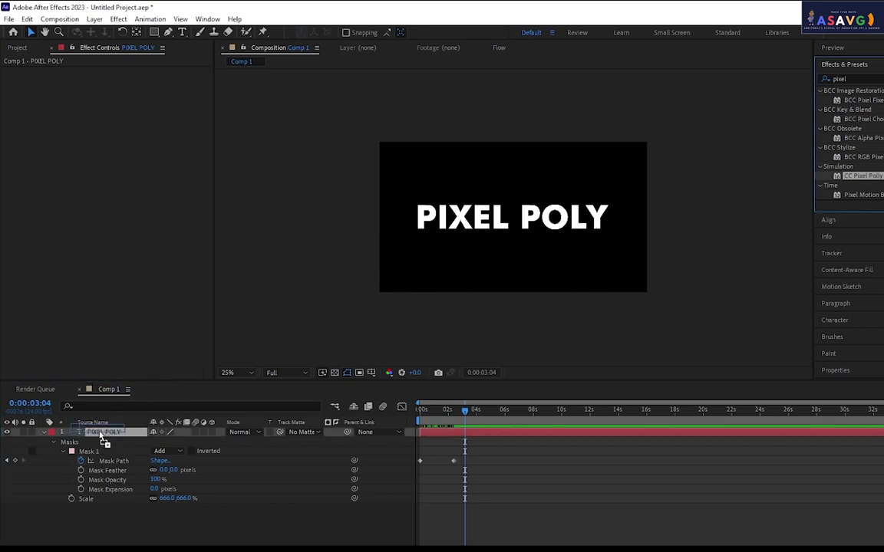
left_click_drag(104, 442, 104, 443)
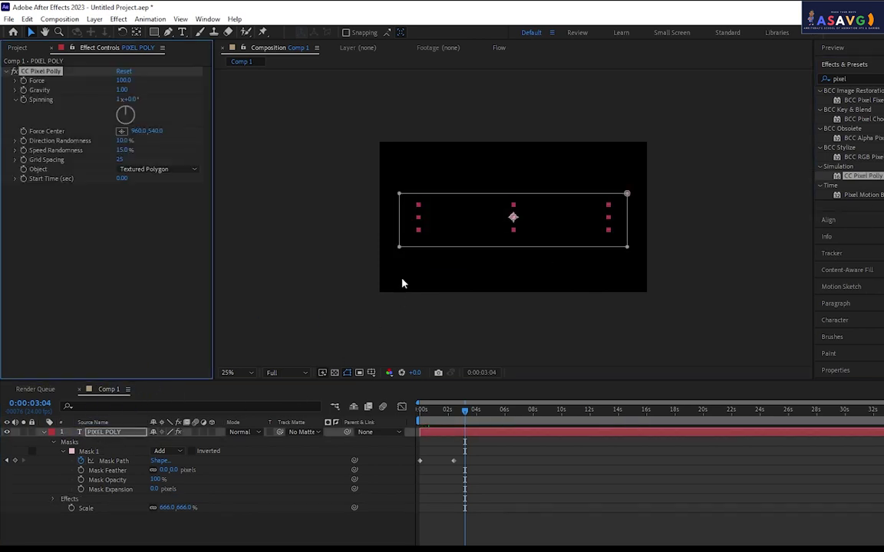
left_click_drag(463, 412, 413, 424)
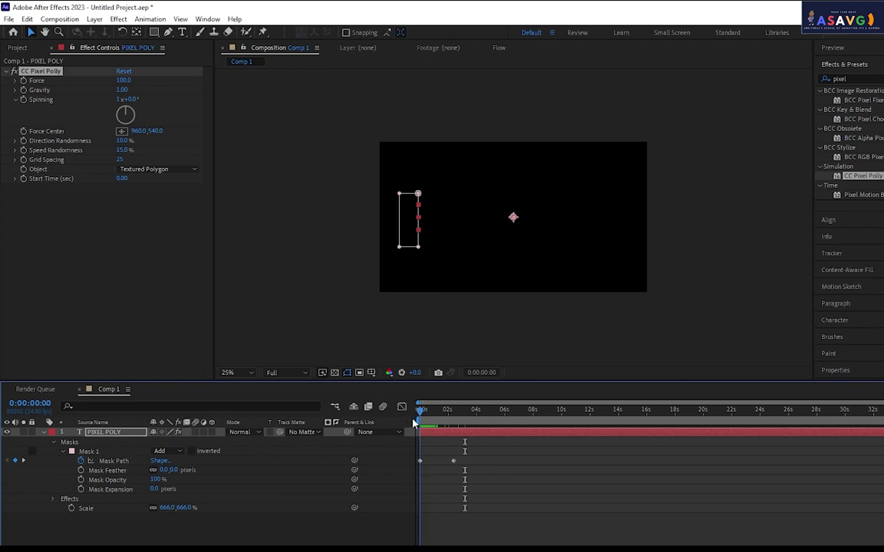
Keyframe Force Center at the mask's left edge, moving it right to 556,596 by frame 10.
left_click(120, 132)
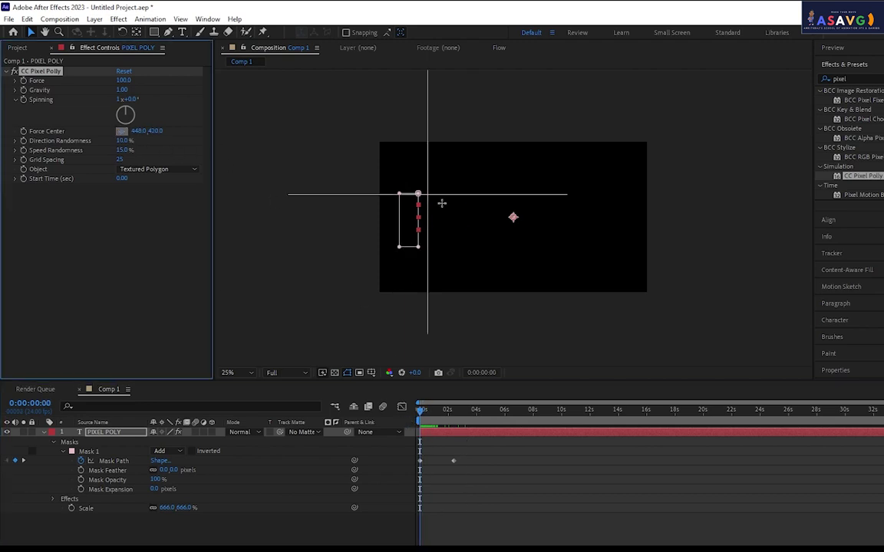
left_click(397, 224)
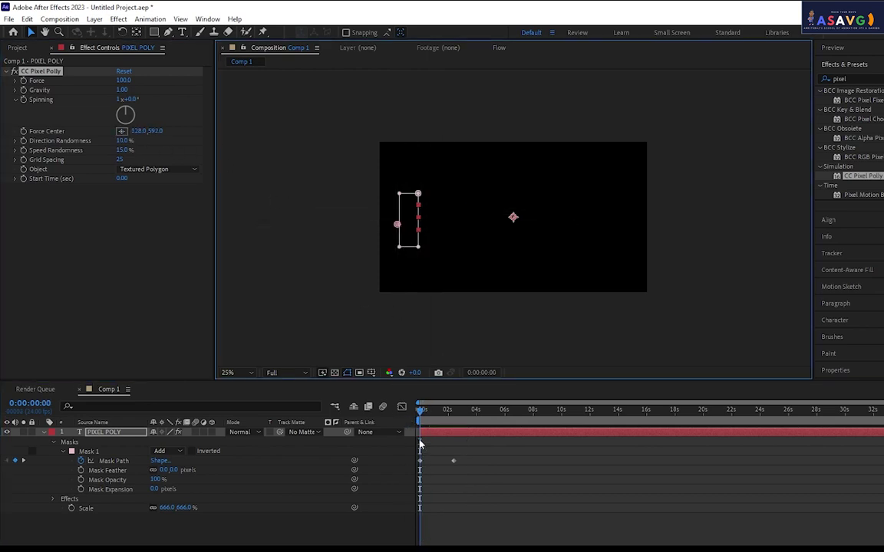
left_click(23, 132)
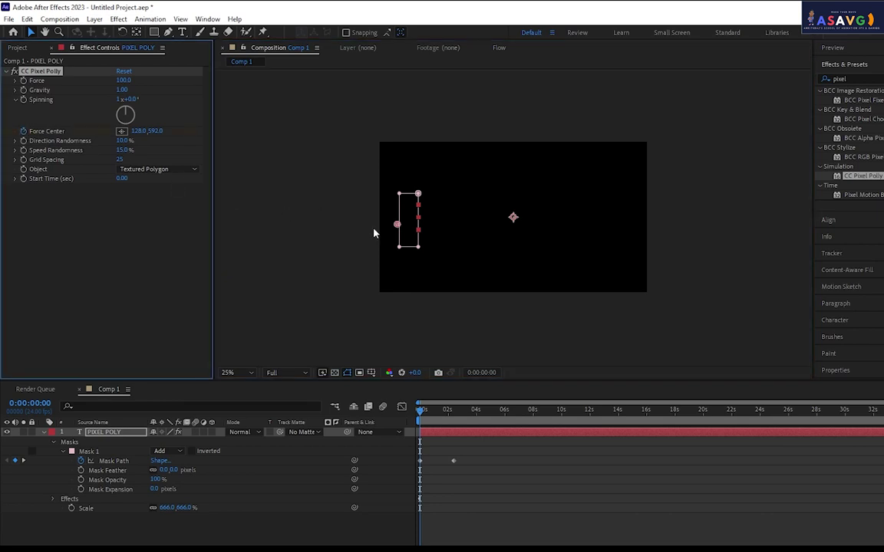
left_click_drag(424, 415, 426, 415)
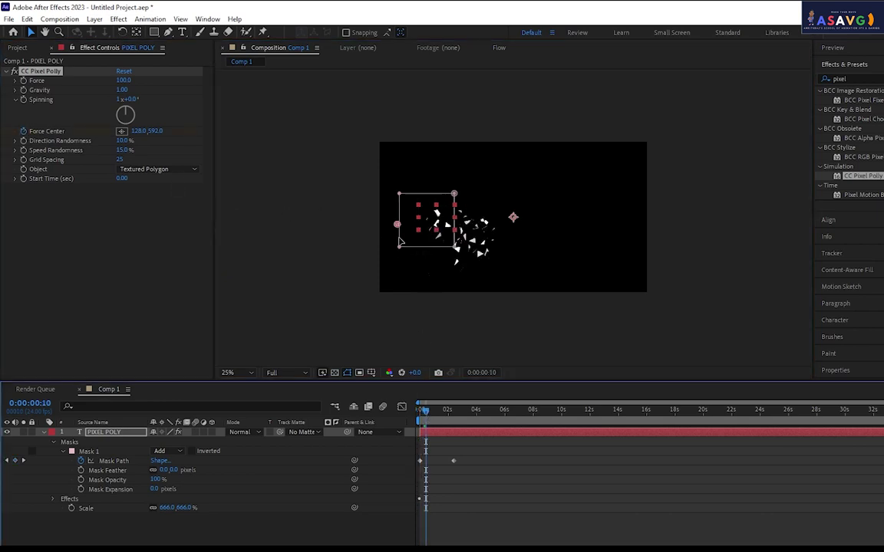
mouse_move(397, 224)
left_mouse_down()
mouse_move(458, 224)
mouse_move(458, 240)
left_mouse_up()
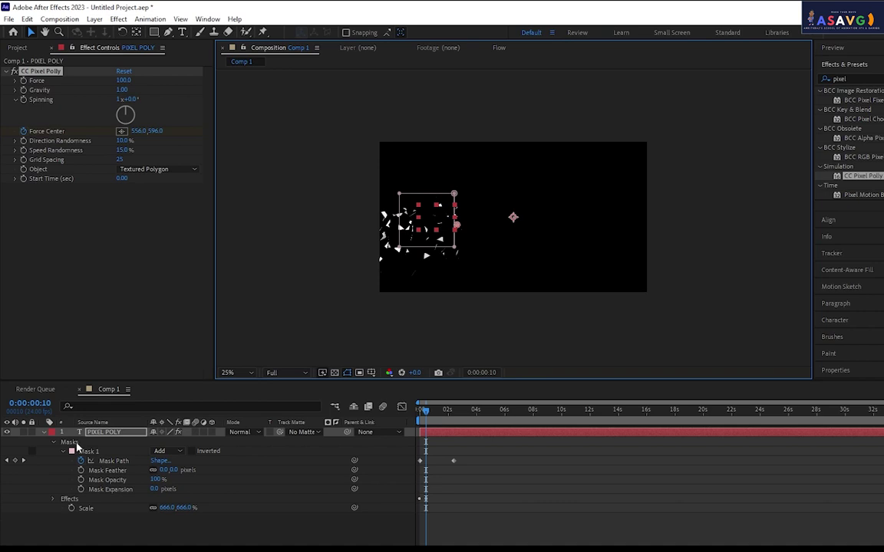
Show only animated properties, push the Force Center further right, and preview the shatter.
key("u")
left_click_drag(426, 420, 428, 417)
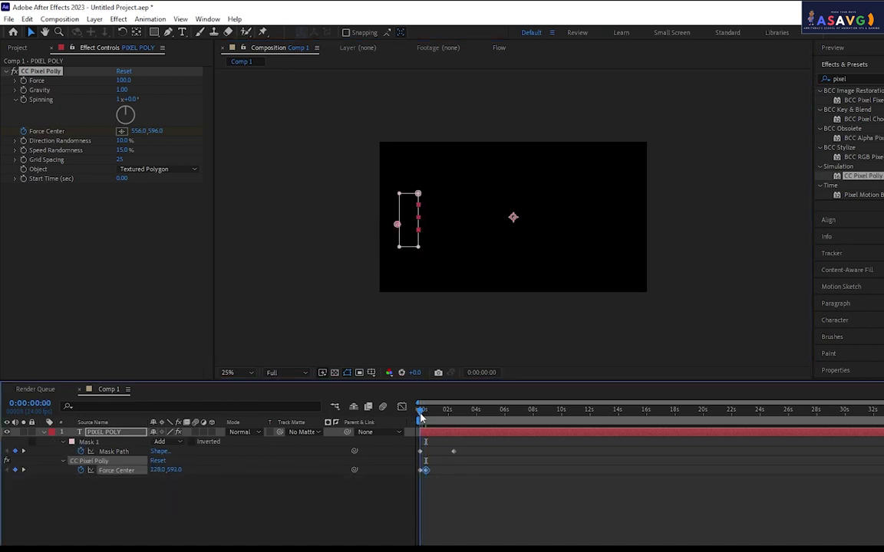
key("space")
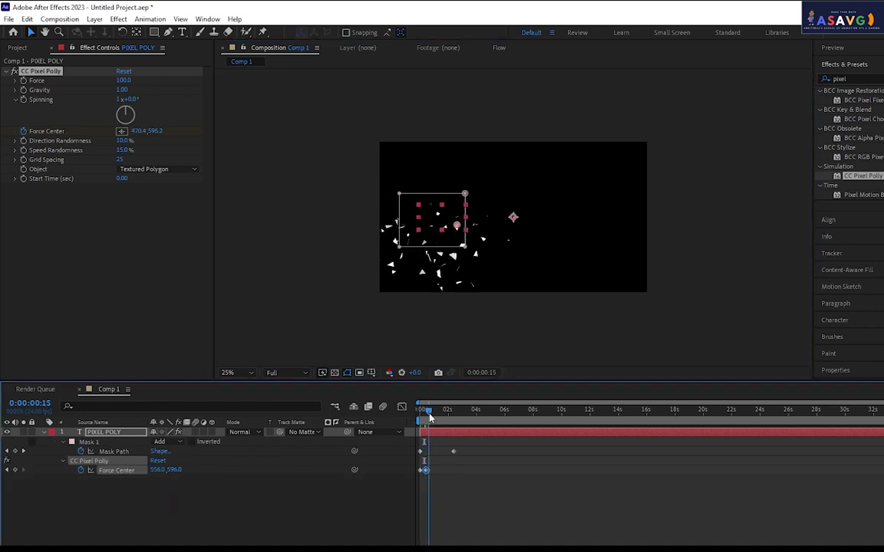
left_click_drag(456, 228, 495, 218)
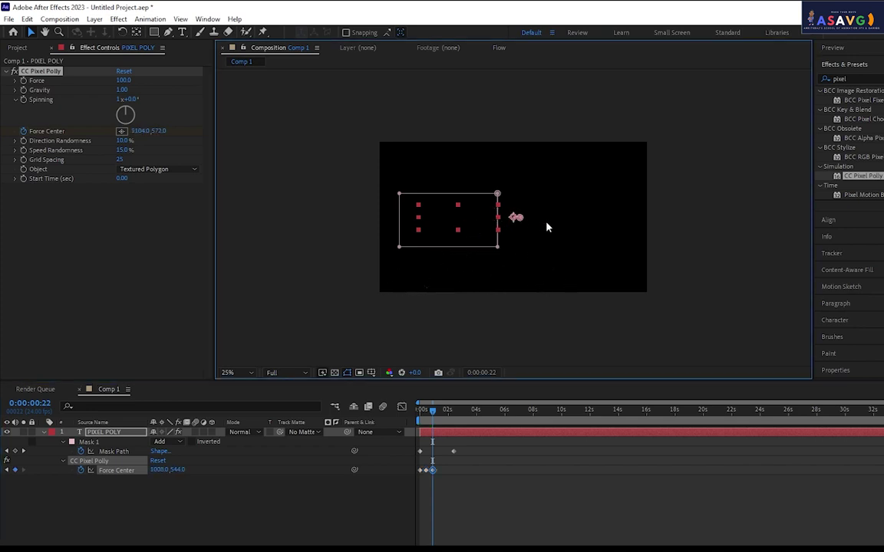
key("Home")
key("space")
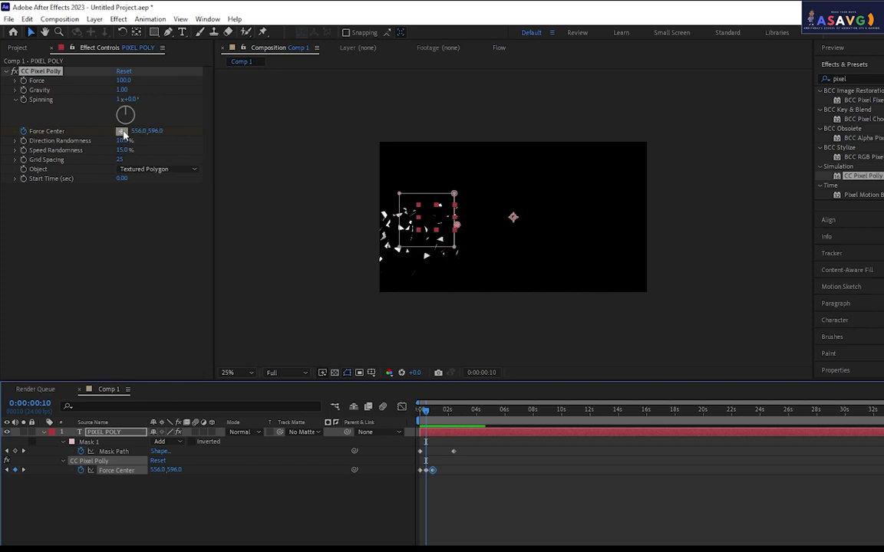
Set the Force Center X and Y values to 311, 714 in Effect Controls.
left_click_drag(136, 130, 132, 158)
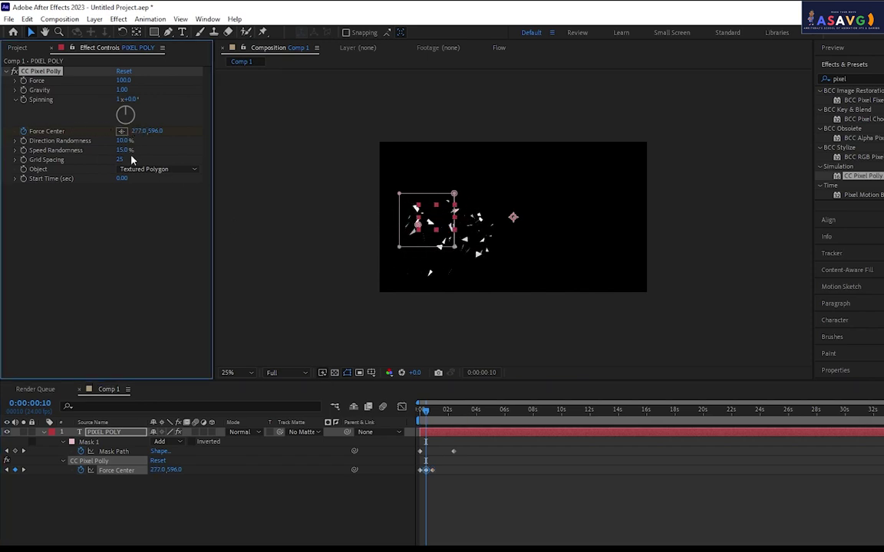
key("ctrl+z")
left_click_drag(120, 130, 87, 139)
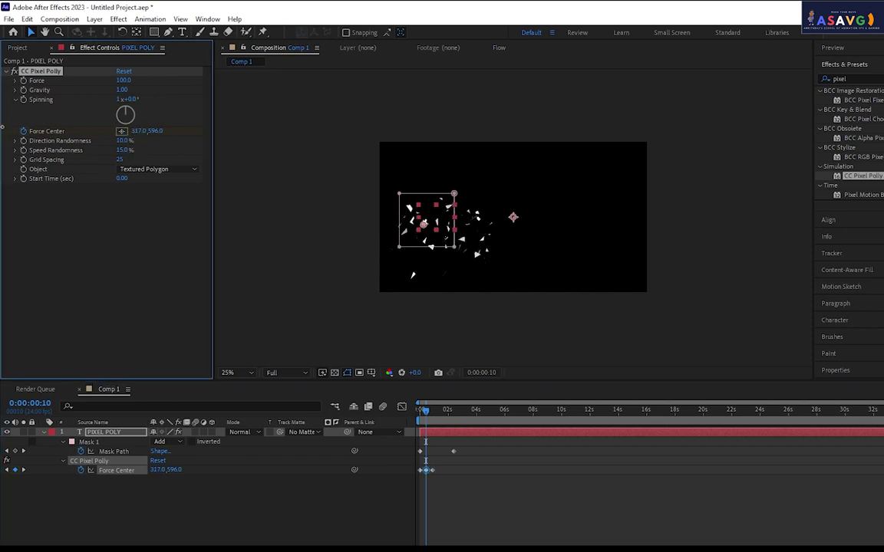
mouse_move(154, 132)
left_mouse_down()
mouse_move(357, 140)
mouse_move(230, 140)
left_mouse_up()
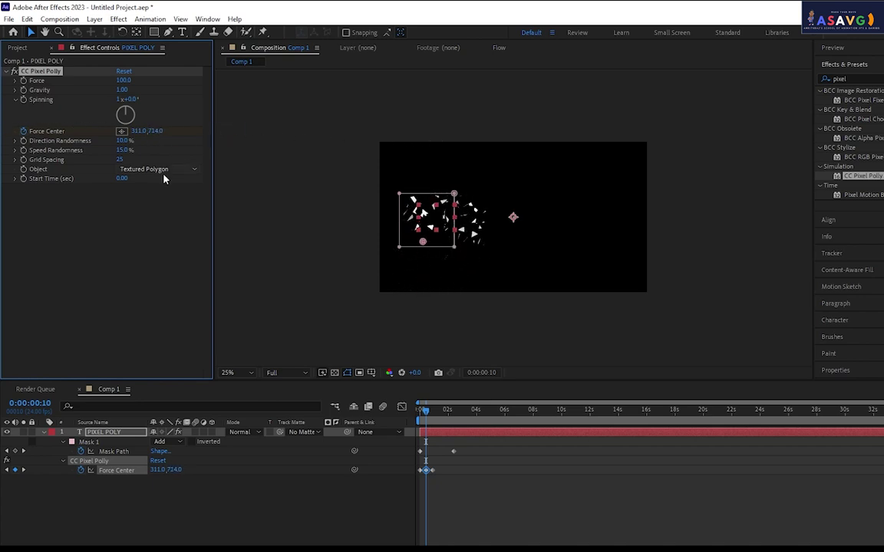
Try Polygon and Square shard shapes, then revert to Textured Polygon.
left_click(157, 168)
left_click(152, 182)
left_click(151, 171)
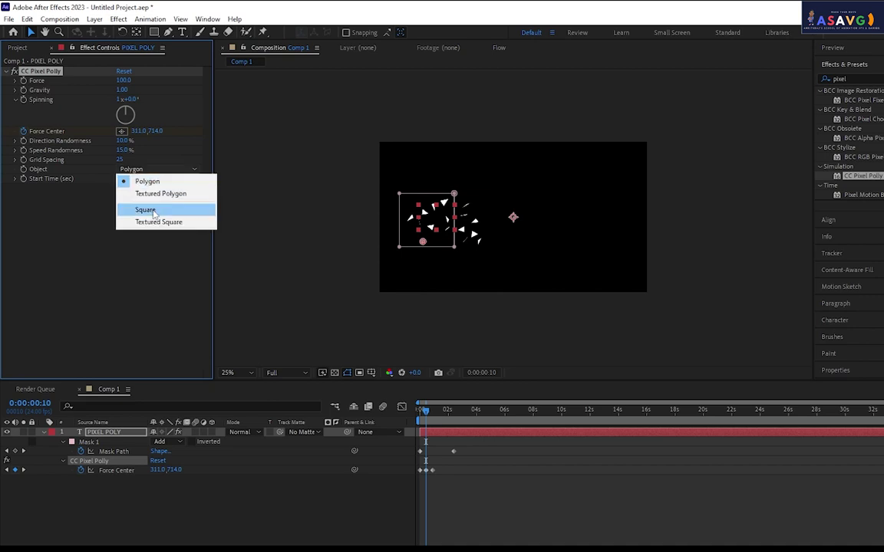
left_click(152, 209)
key("ctrl+z")
key("ctrl+z")
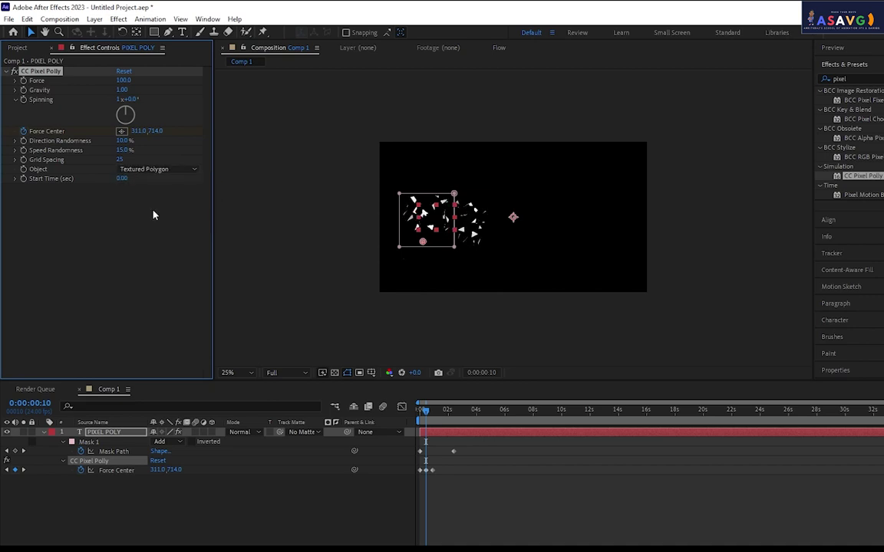
key("ctrl+z")
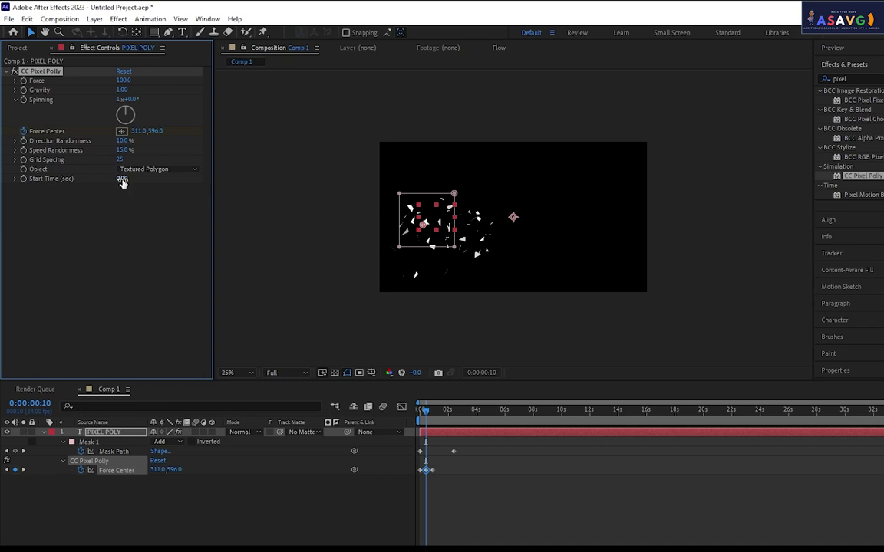
Scrub the early shatter frames and select the Start Time (sec) field.
left_click(421, 413)
left_click_drag(420, 418, 429, 414)
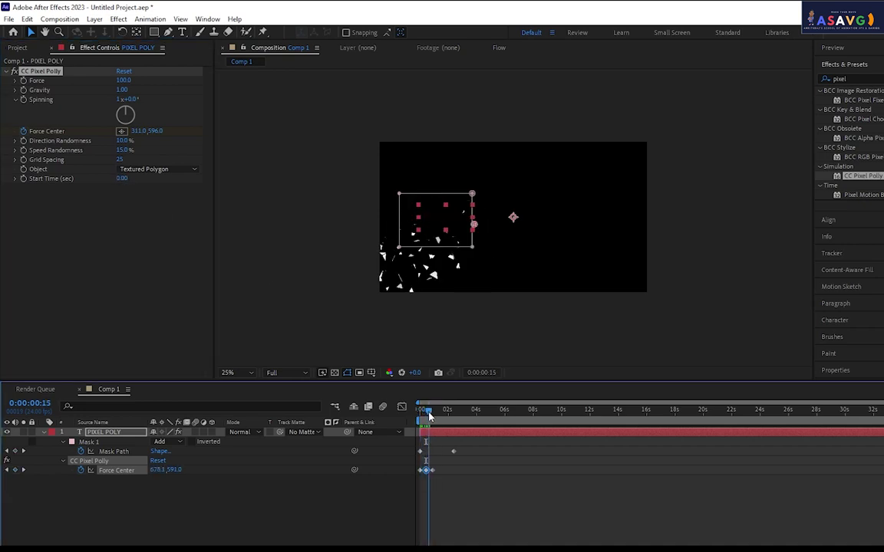
left_click(121, 181)
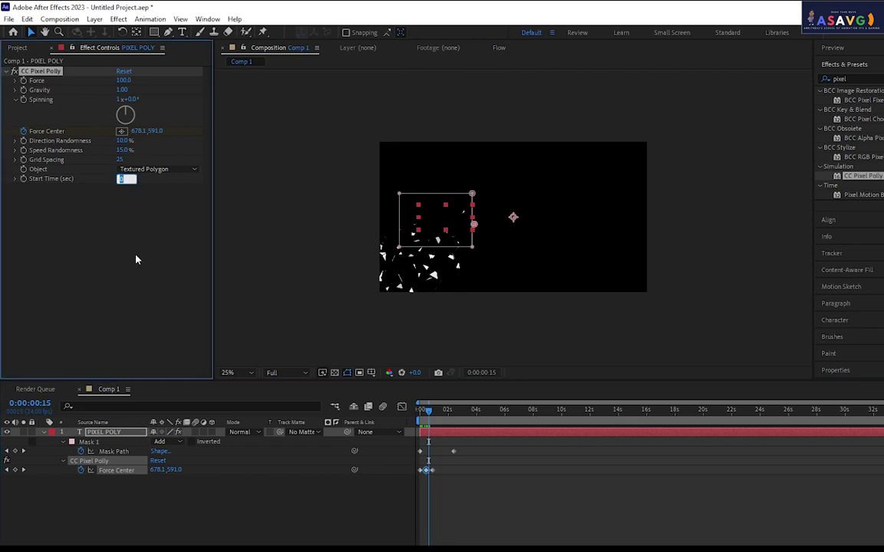
Set the Pixel Polly Start Time to 2 seconds and preview the reveal.
type("2")
key("Return")
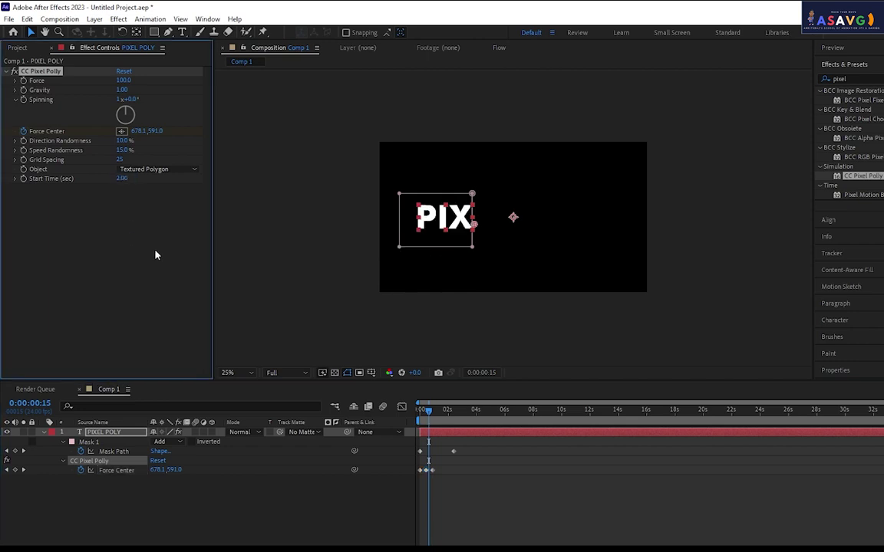
key("Home")
key("space")
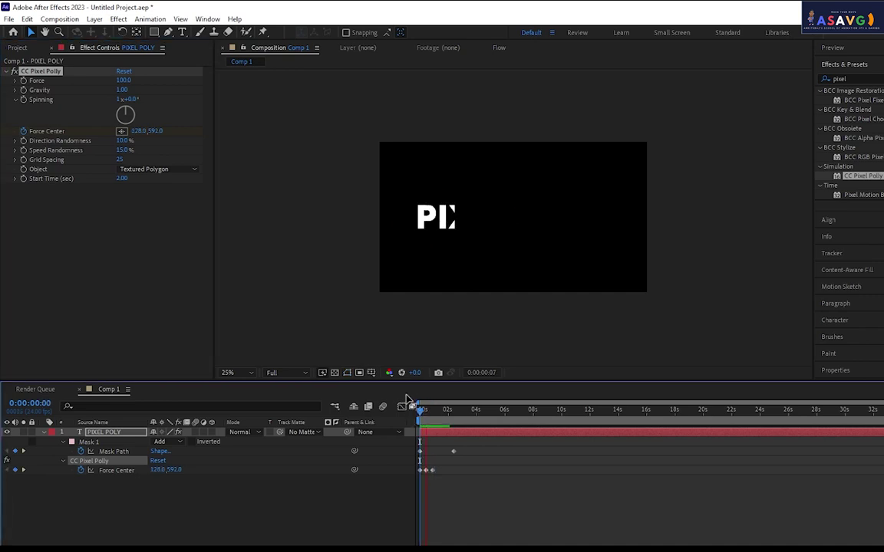
left_click_drag(421, 411, 433, 420)
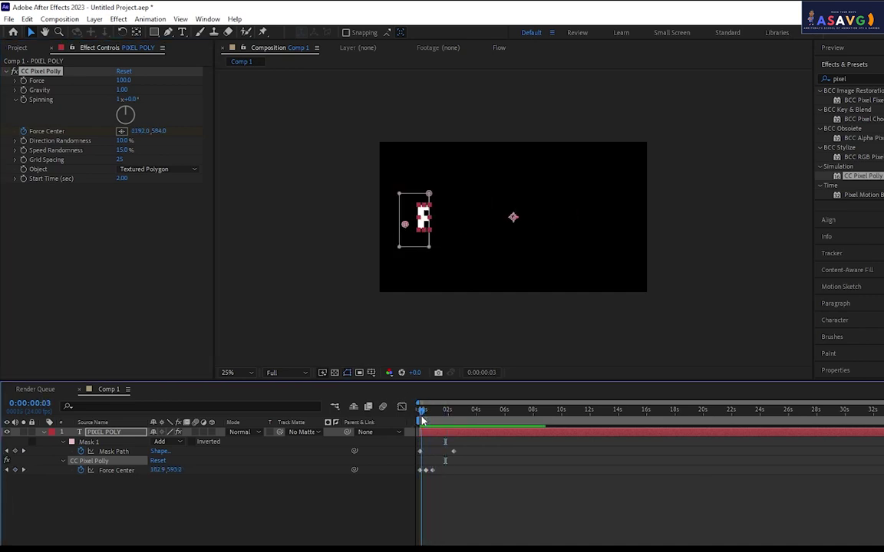
key("space")
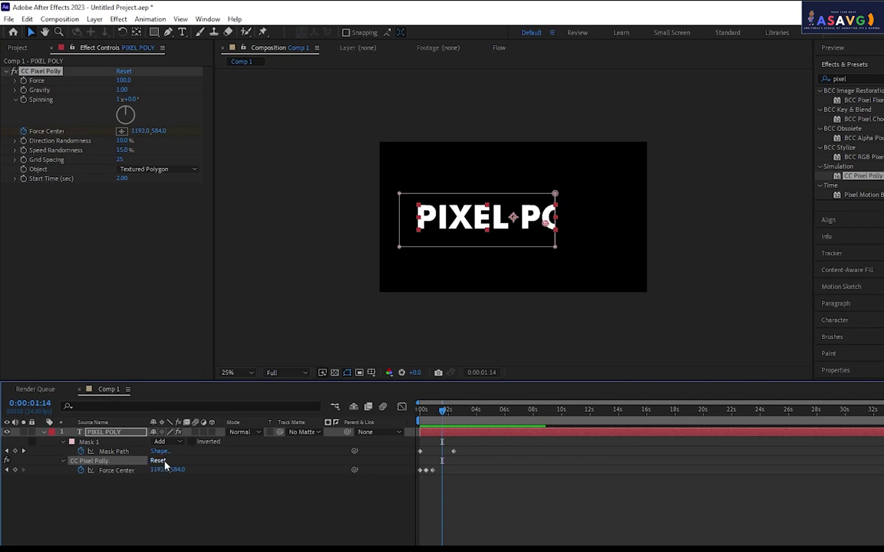
Reset CC Pixel Polly to its defaults and return to frame 0.
left_click(158, 461)
left_click_drag(424, 411, 419, 415)
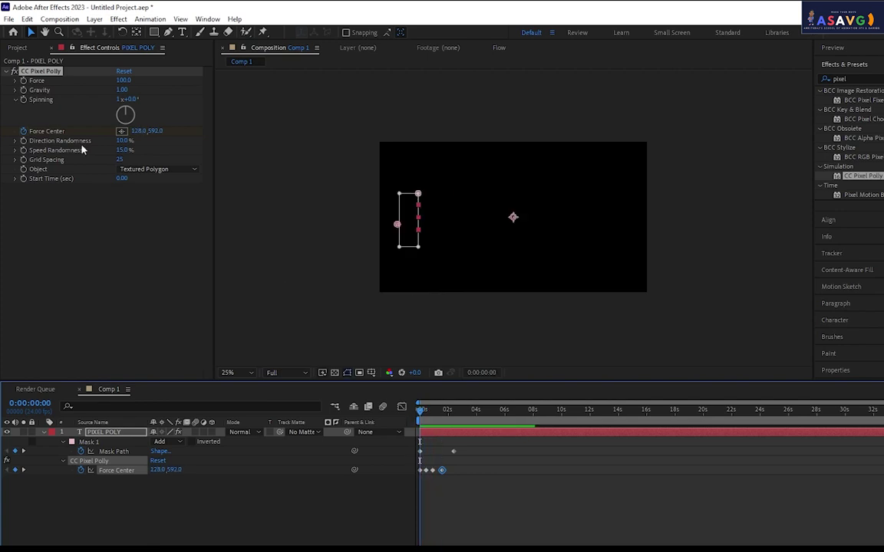
left_click(64, 97)
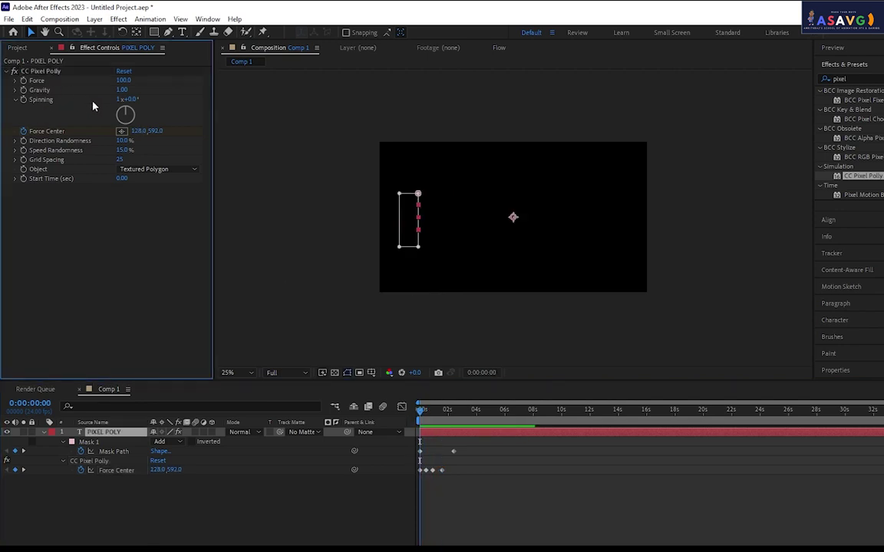
Delete the keyframed CC Pixel Polly and drag a fresh default copy onto PIXEL POLY.
left_click(38, 71)
key("Delete")
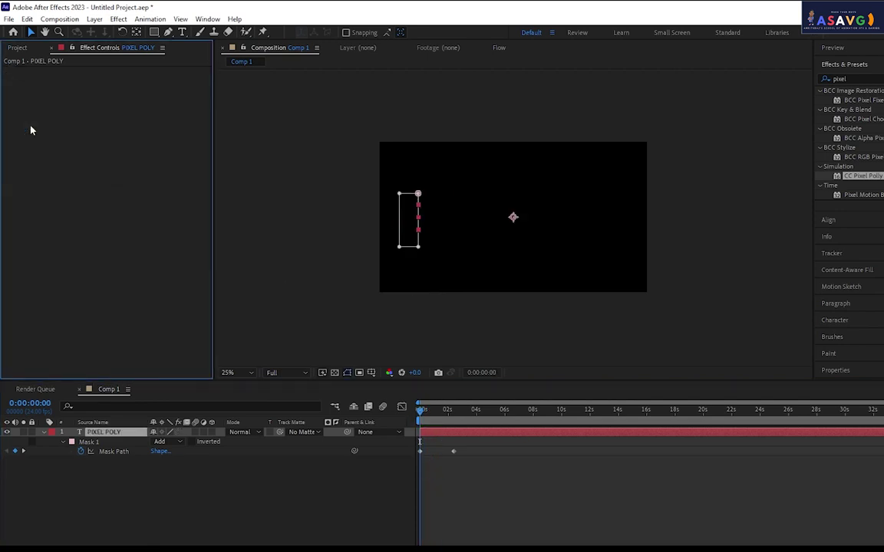
left_click_drag(422, 412, 447, 411)
mouse_move(863, 176)
left_mouse_down()
mouse_move(133, 442)
mouse_move(115, 432)
left_mouse_up()
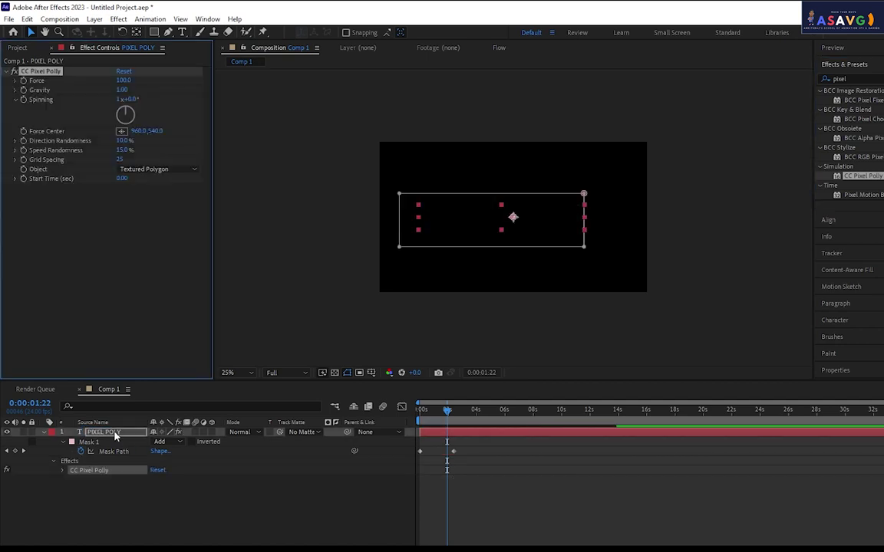
left_click_drag(428, 411, 411, 415)
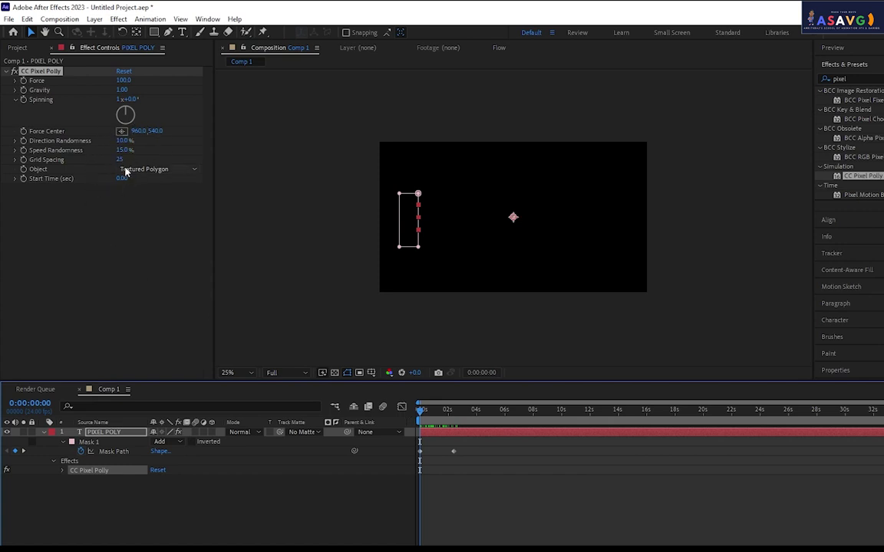
Set the Pixel Polly Start Time to 5 seconds and preview from the start.
left_click(422, 412)
left_click_drag(422, 414, 418, 417)
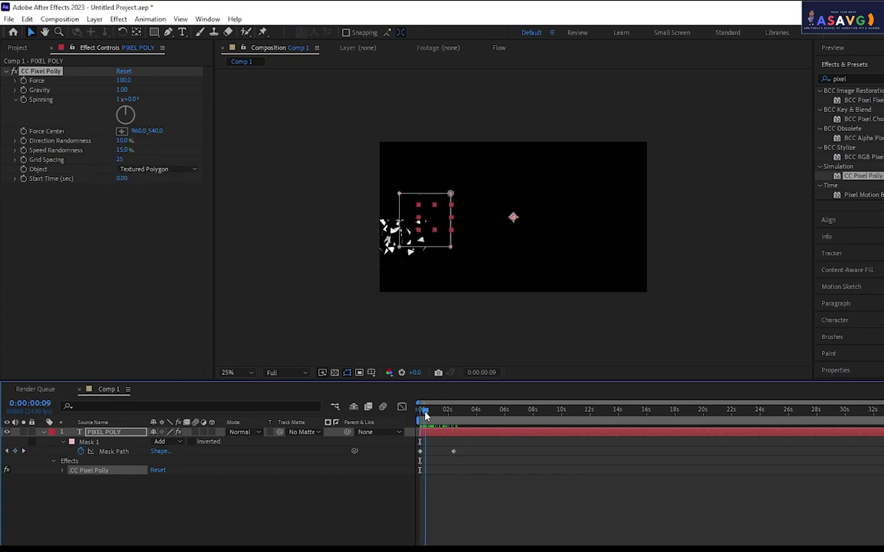
left_click(123, 179)
type("5")
key("Return")
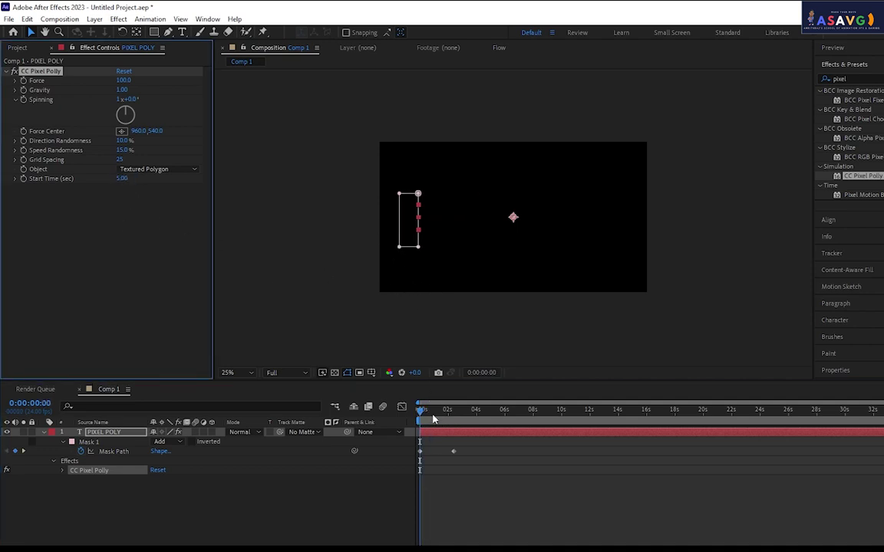
key("space")
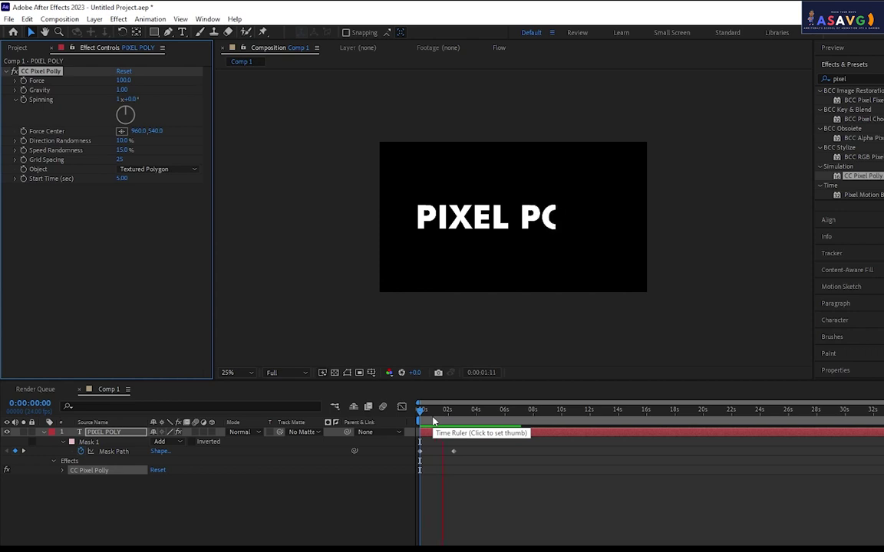
left_click(434, 414)
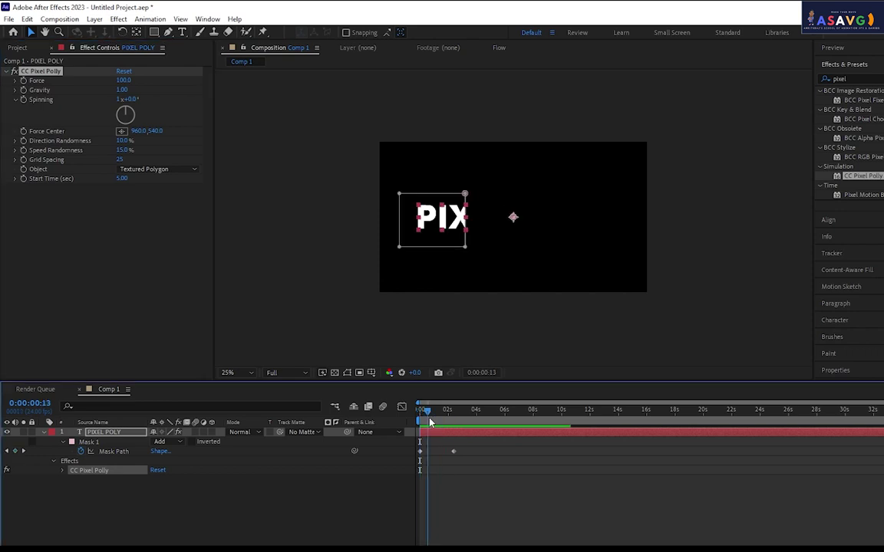
Switch Mask 1 mode to None, preview, then set it back to Add.
left_click(177, 447)
left_click(177, 453)
left_click_drag(435, 410, 397, 414)
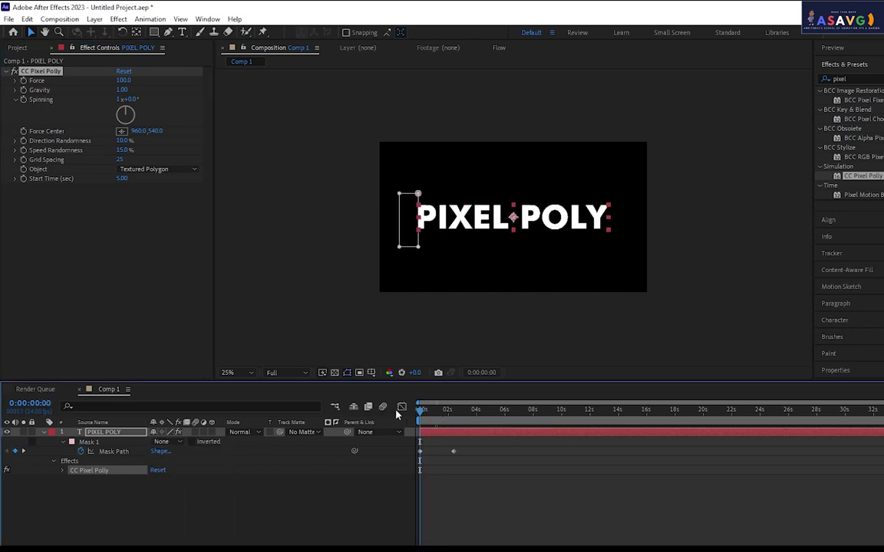
key("space")
left_click(163, 443)
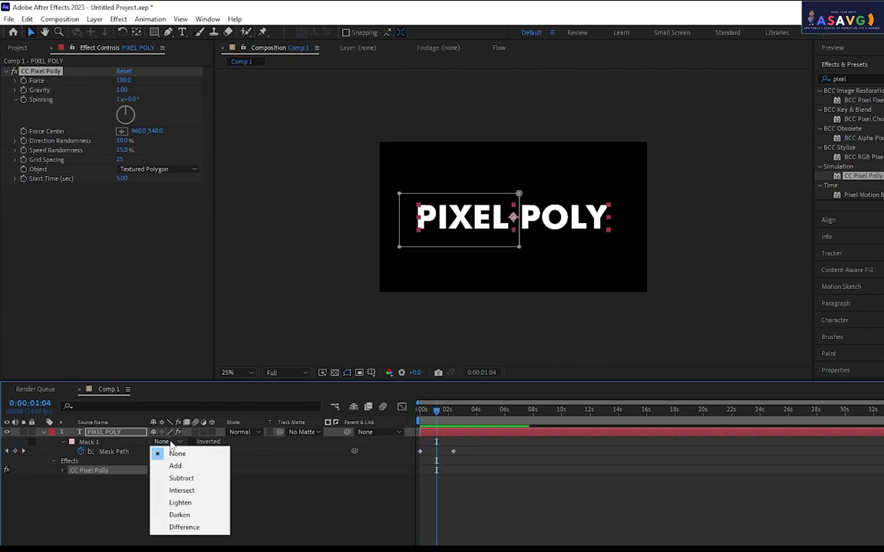
left_click(175, 466)
Test inverting Mask 1, then undo so it stays non-inverted.
left_click(191, 442)
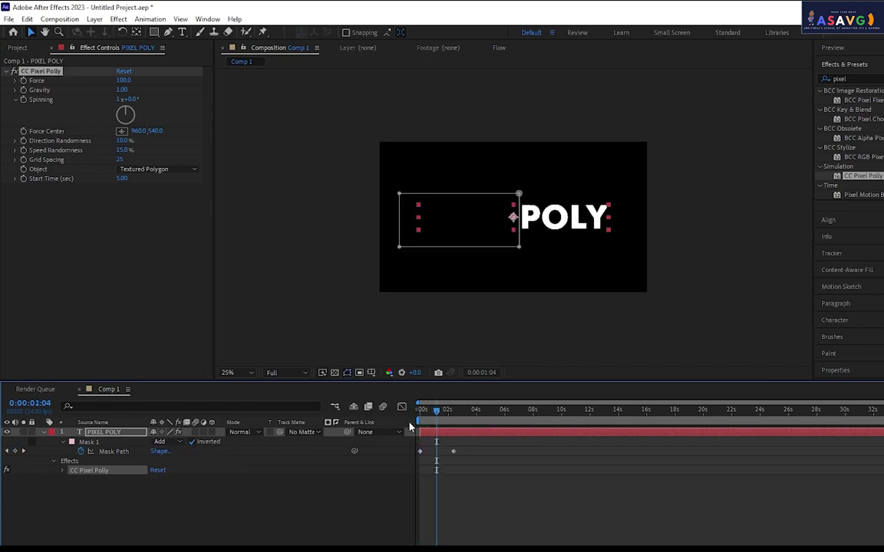
left_click_drag(440, 414, 410, 418)
key("space")
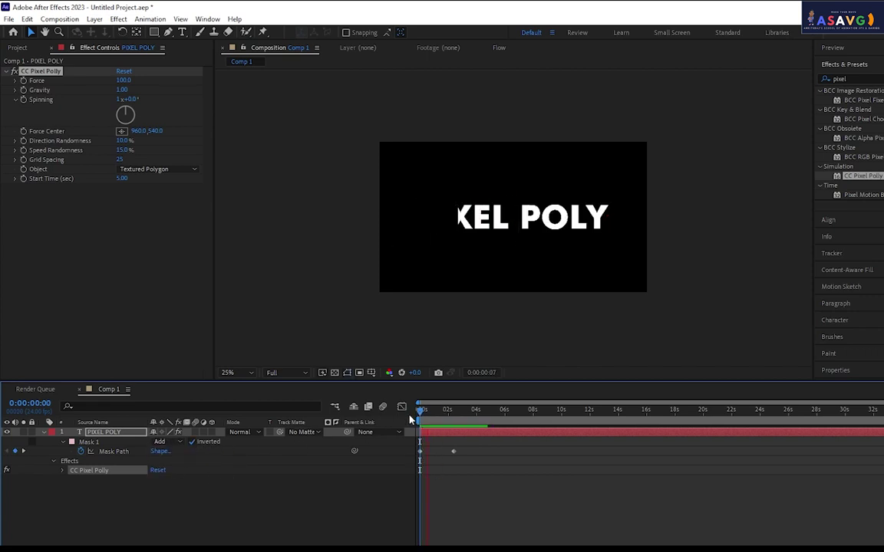
key("ctrl+z")
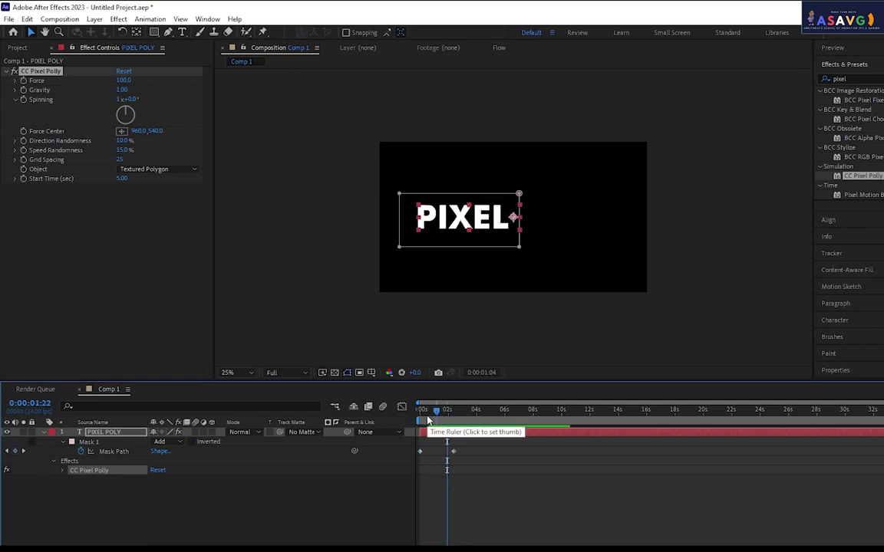
left_click(121, 178)
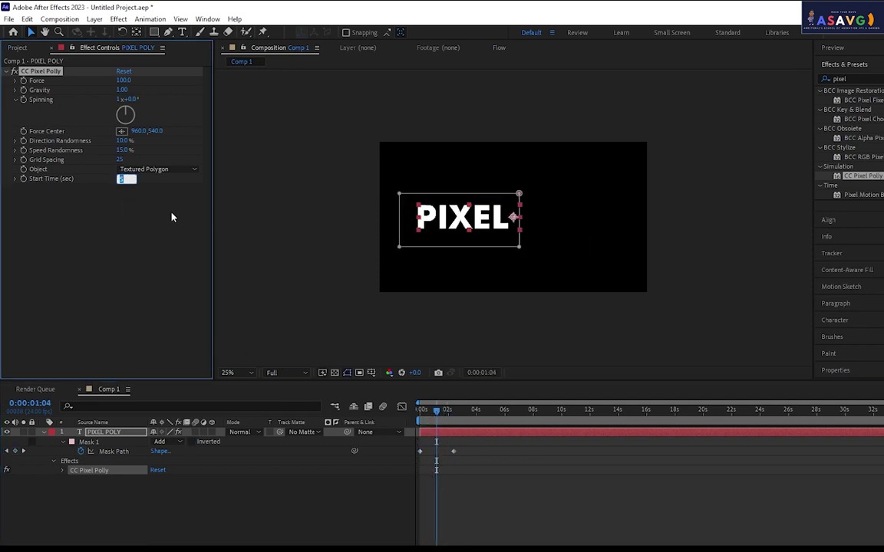
Set Start Time to 2 seconds, raise Force to 146, and preview the shatter.
type("2")
key("Return")
left_click_drag(122, 82, 170, 82)
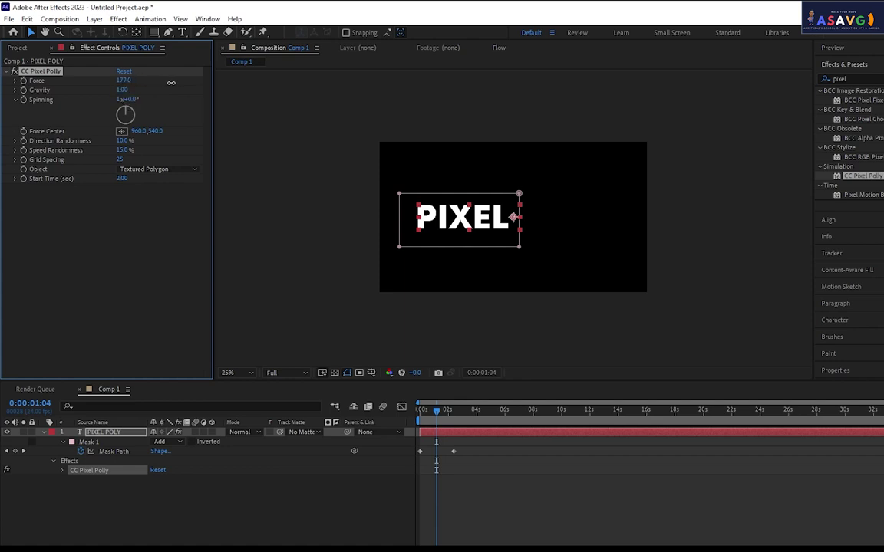
left_click(510, 445)
key("space")
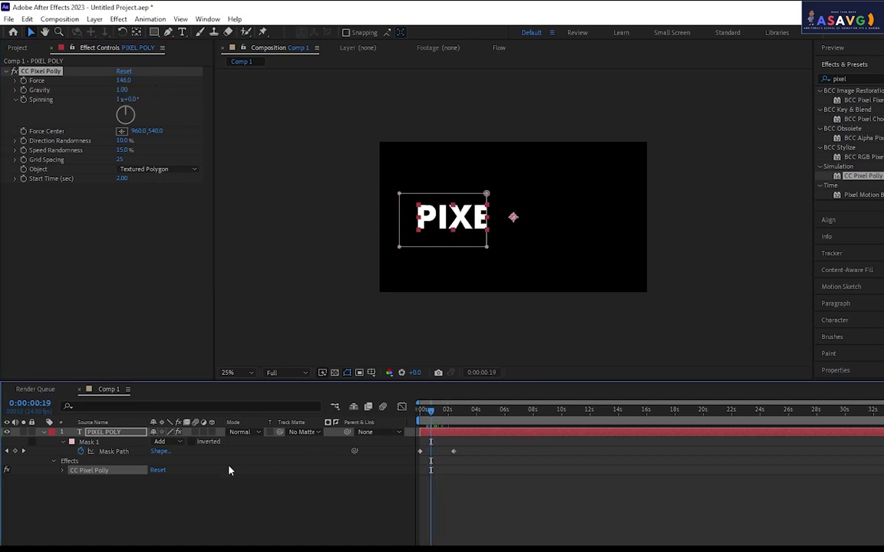
Change the Object shard type to Polygon and replay the animation from the start.
left_click(62, 472)
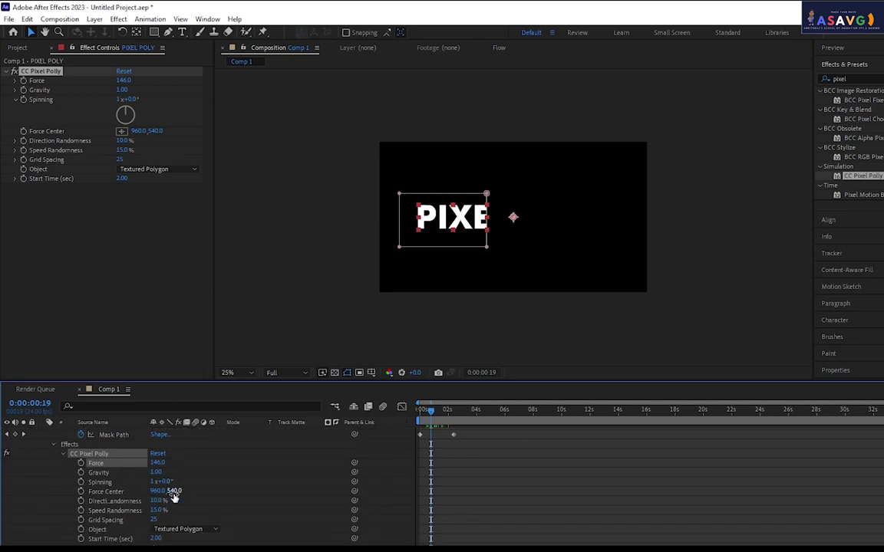
left_click(199, 529)
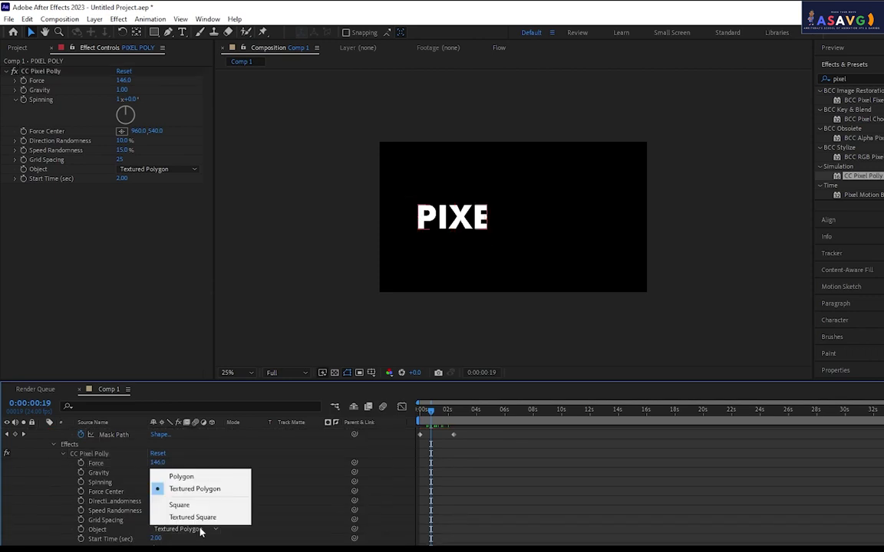
left_click(188, 476)
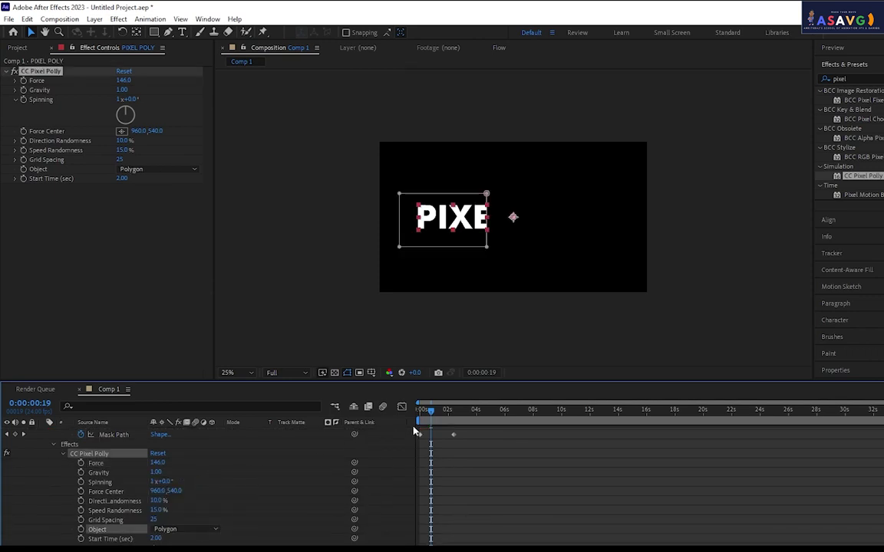
left_click_drag(431, 410, 420, 411)
key("space")
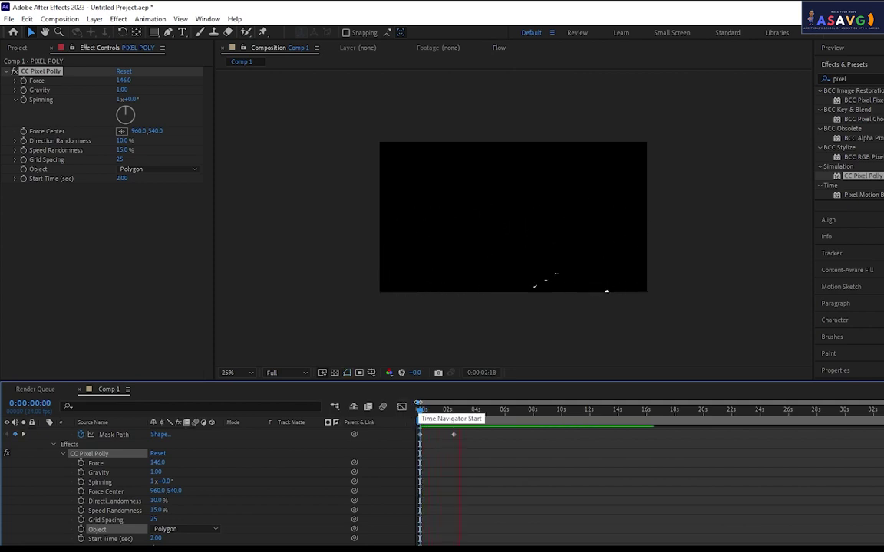
Move the second Mask Path keyframe to about 0:00:01:02 and check when the text shatters.
left_click_drag(419, 411, 455, 416)
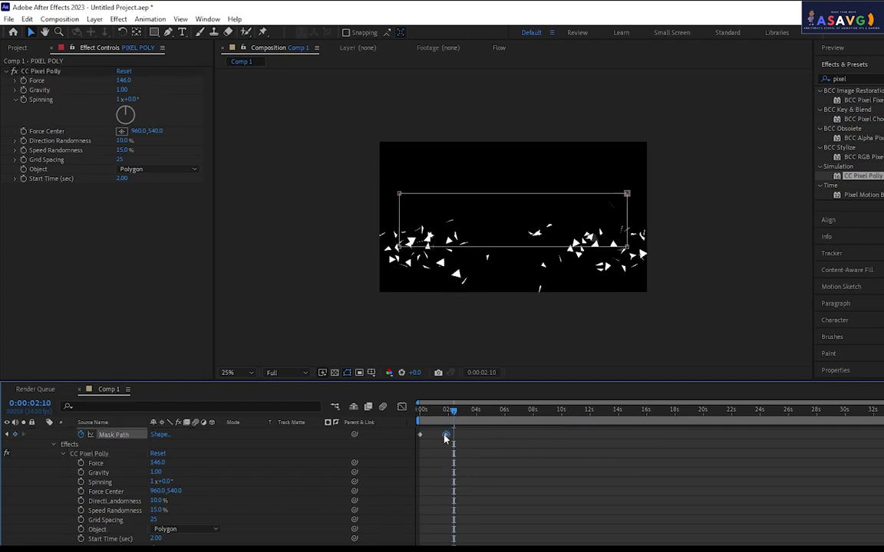
mouse_move(453, 434)
left_mouse_down()
mouse_move(436, 434)
mouse_move(439, 418)
mouse_move(455, 418)
left_mouse_up()
left_click(423, 411)
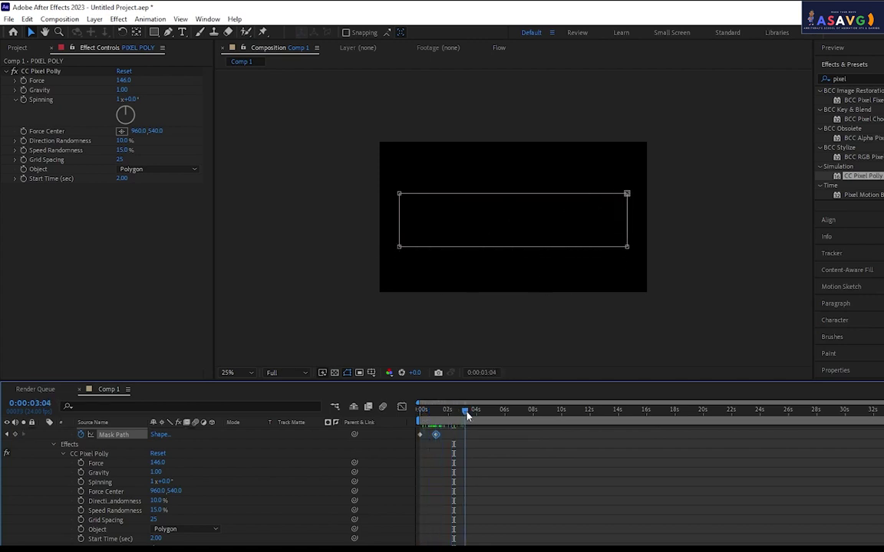
scroll(263, 510, "up", 1)
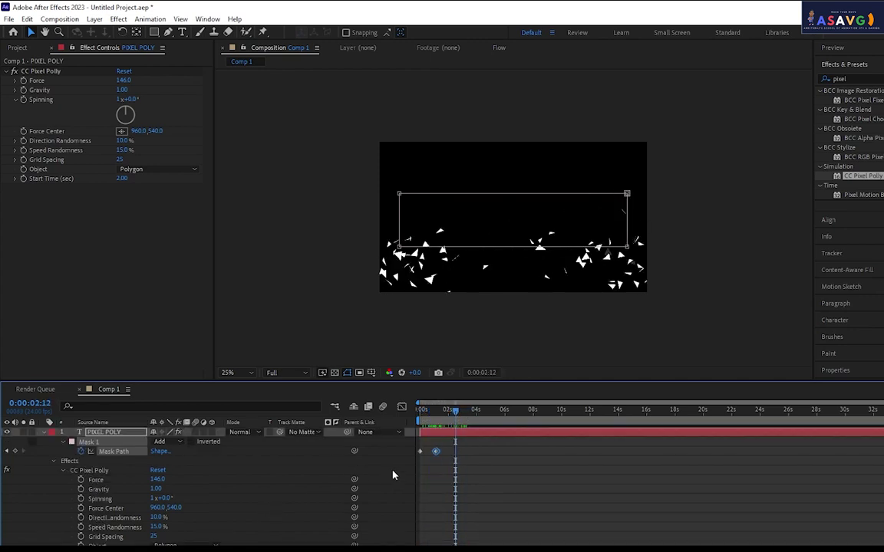
mouse_move(446, 420)
left_mouse_down()
mouse_move(453, 417)
mouse_move(445, 416)
left_mouse_up()
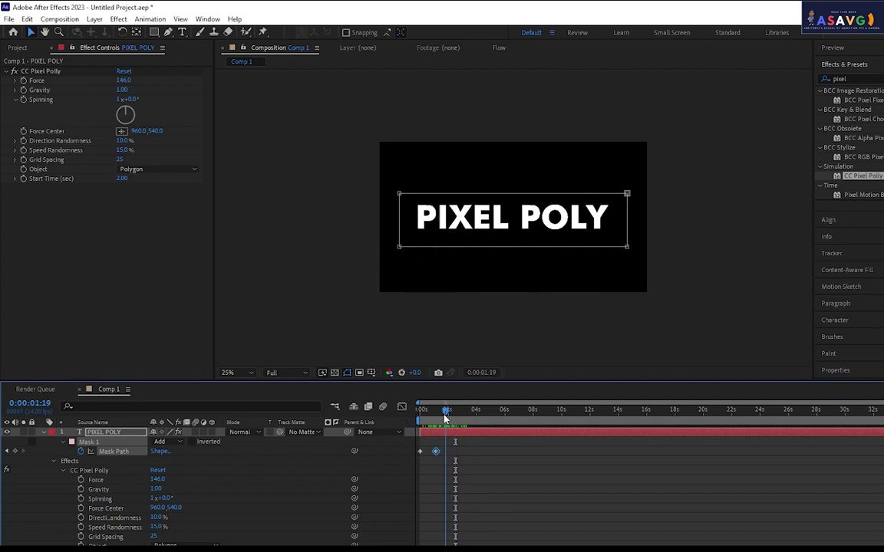
Enter 1.5 as CC Pixel Polly's Start Time and check the new shatter timing.
left_click(121, 178)
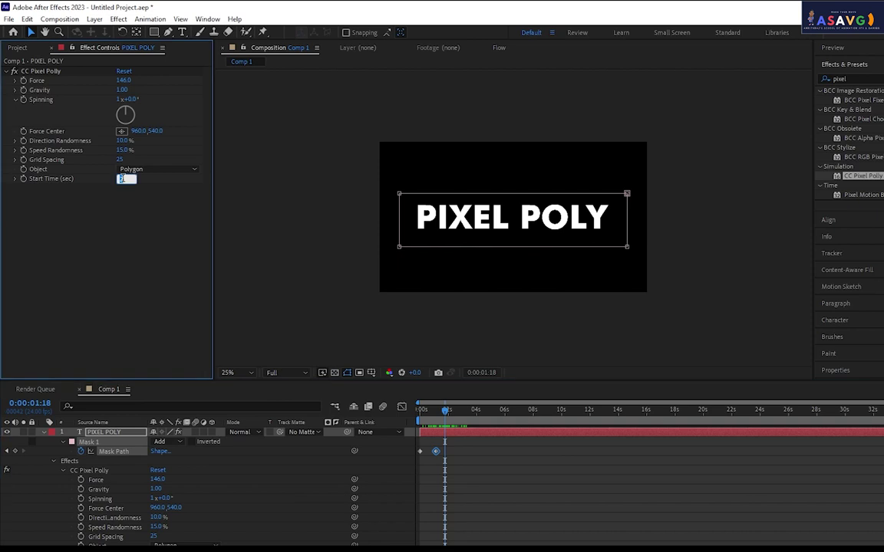
type("1.5")
key("Return")
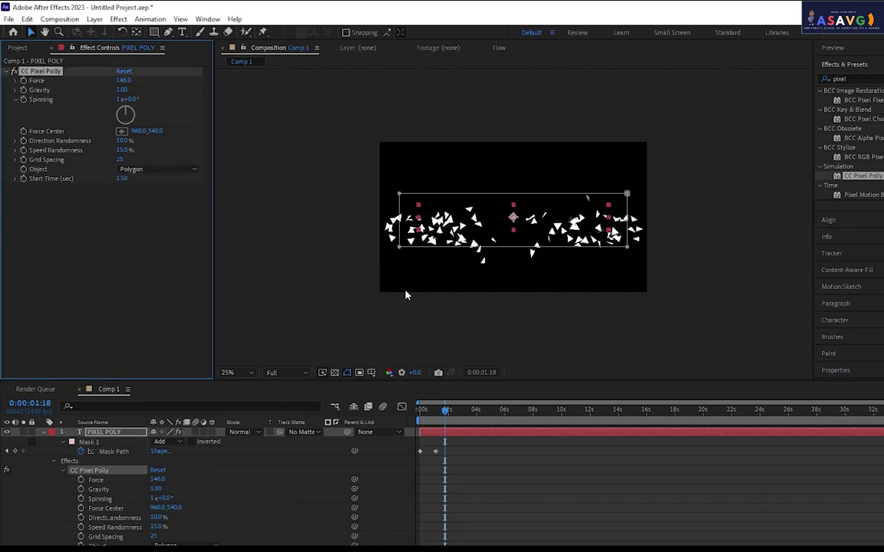
mouse_move(445, 410)
left_mouse_down()
mouse_move(428, 422)
mouse_move(446, 432)
left_mouse_up()
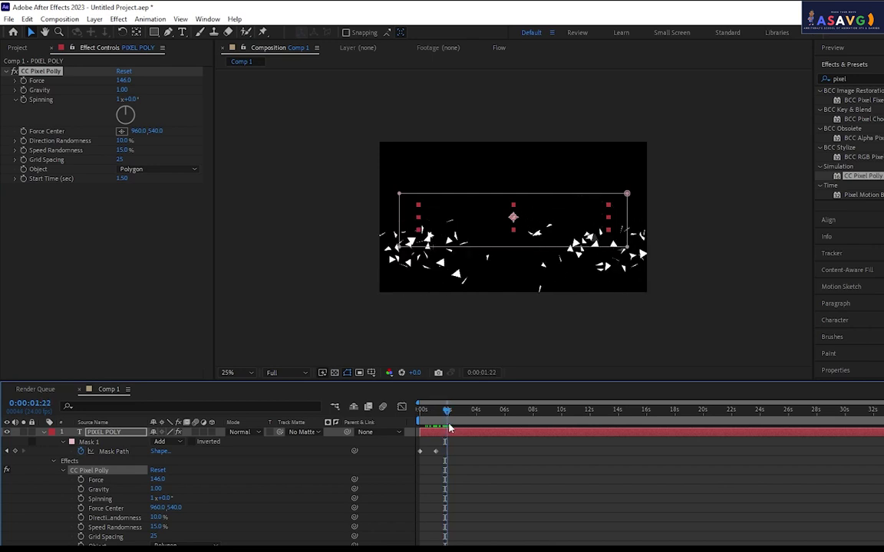
Lower Start Time to 0.30 seconds and preview the animation from the start.
left_click_drag(121, 178, 112, 178)
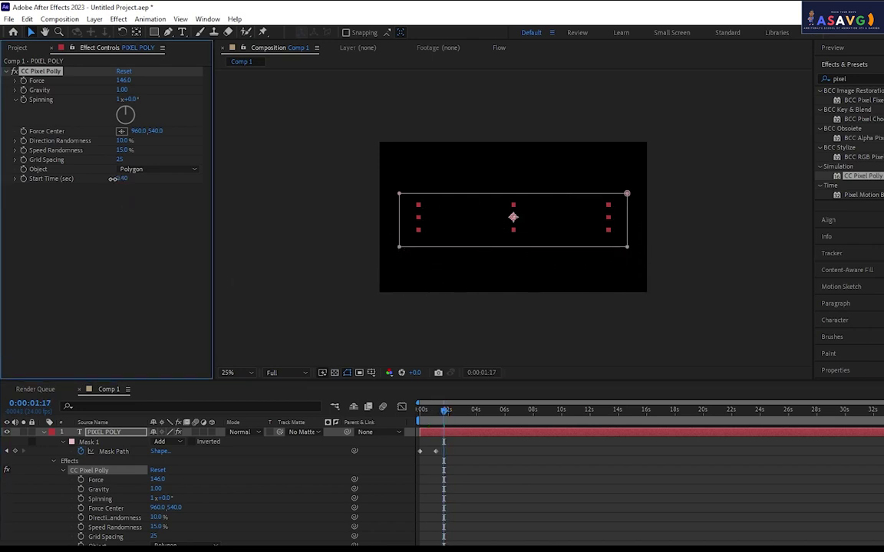
left_click(424, 414)
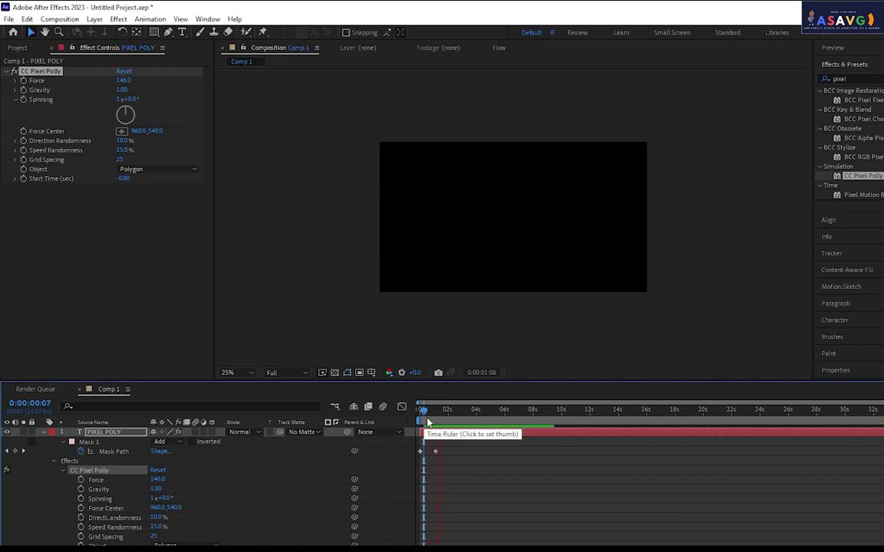
left_click(435, 423)
left_click_drag(122, 178, 129, 178)
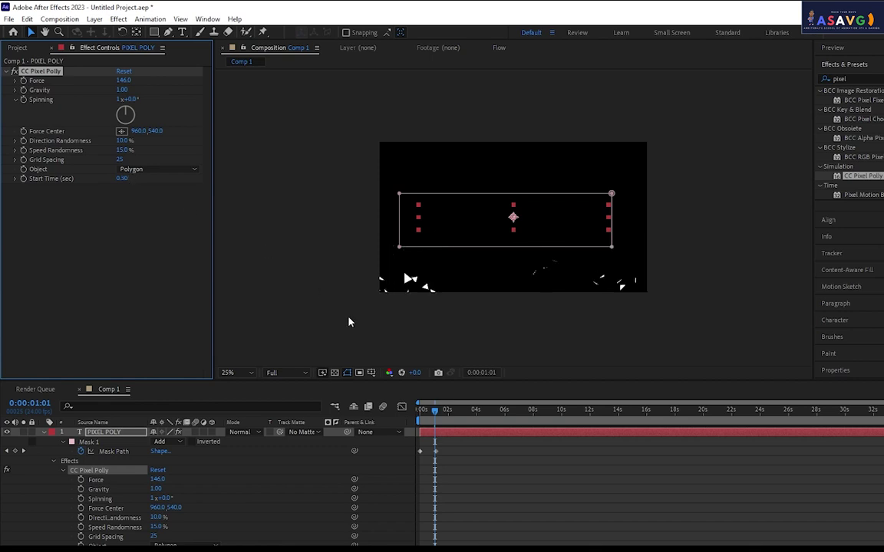
left_click_drag(435, 415, 421, 415)
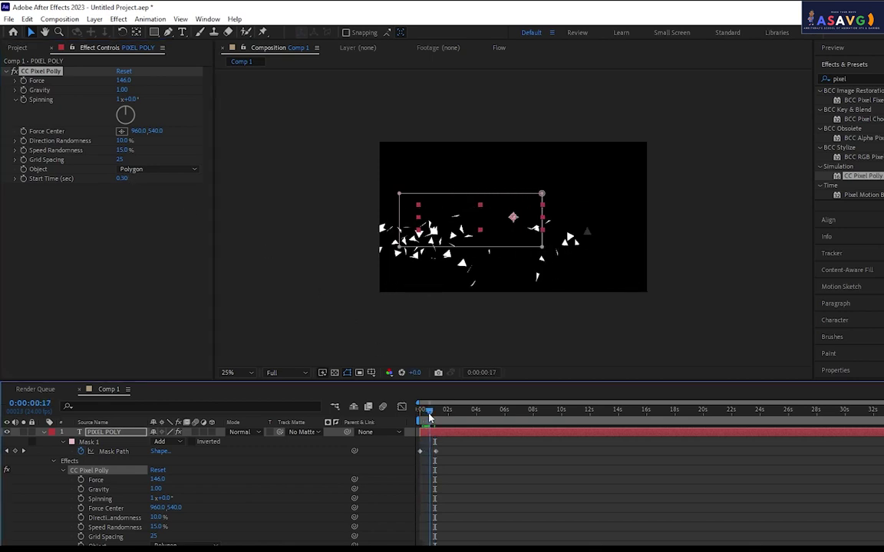
key("space")
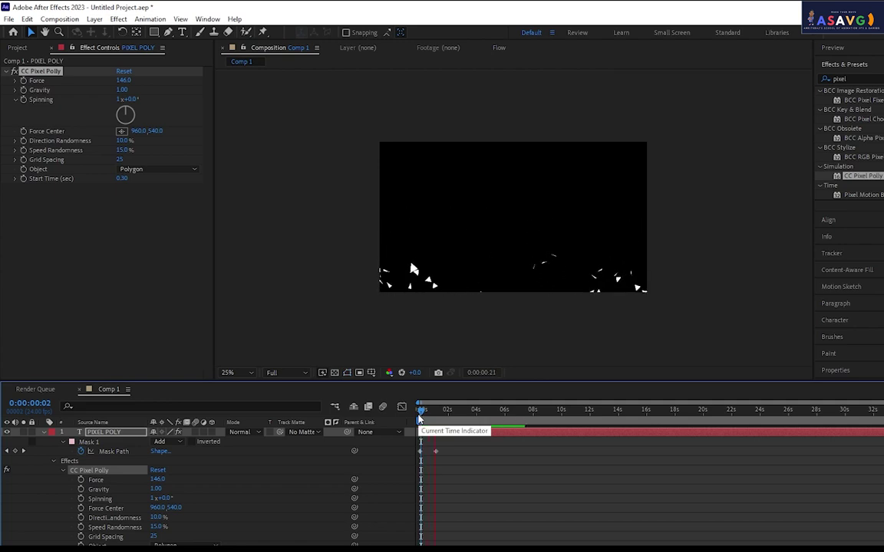
left_click_drag(428, 423, 414, 422)
key("space")
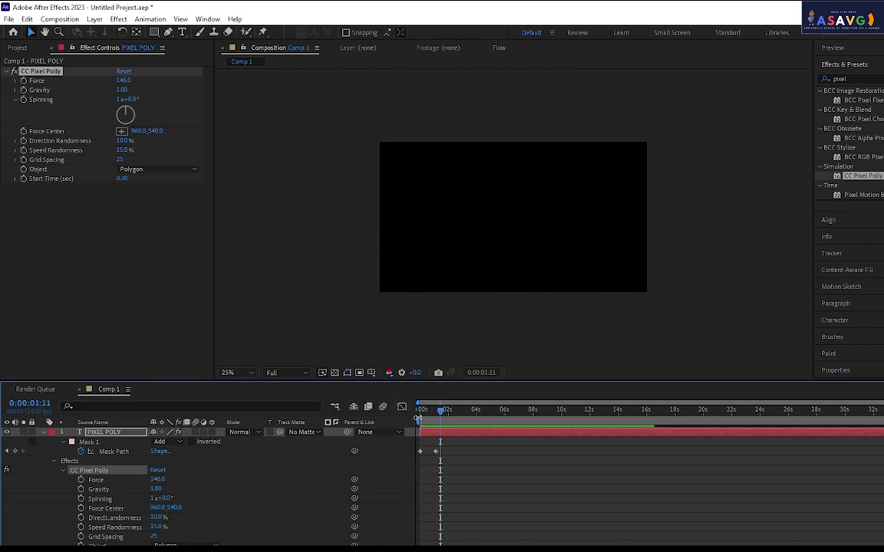
Return to the first frame and show the PIXEL POLY layer's animated properties.
left_click(428, 423)
key("Home")
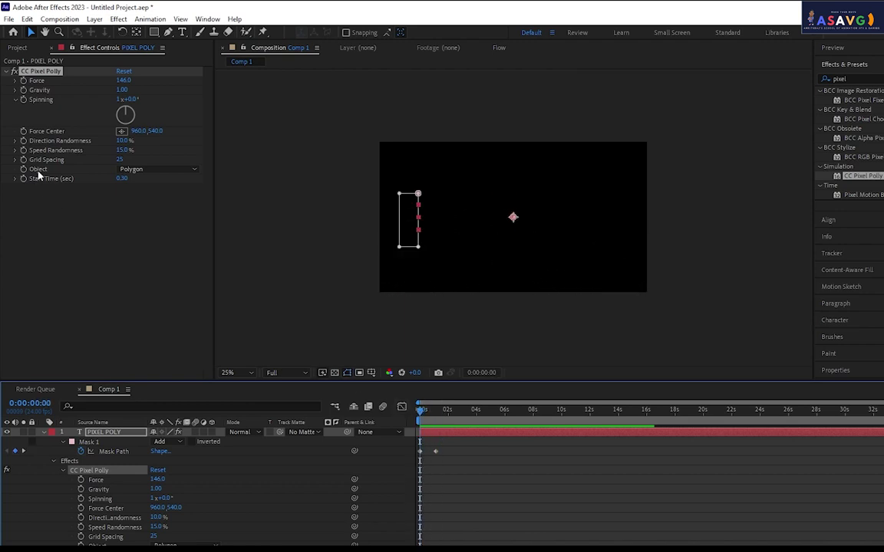
left_click(450, 463)
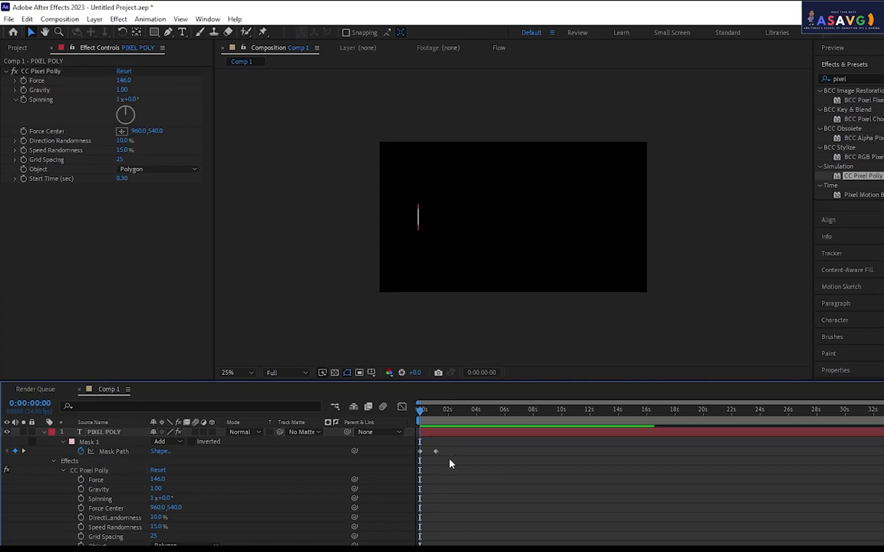
left_click(88, 434)
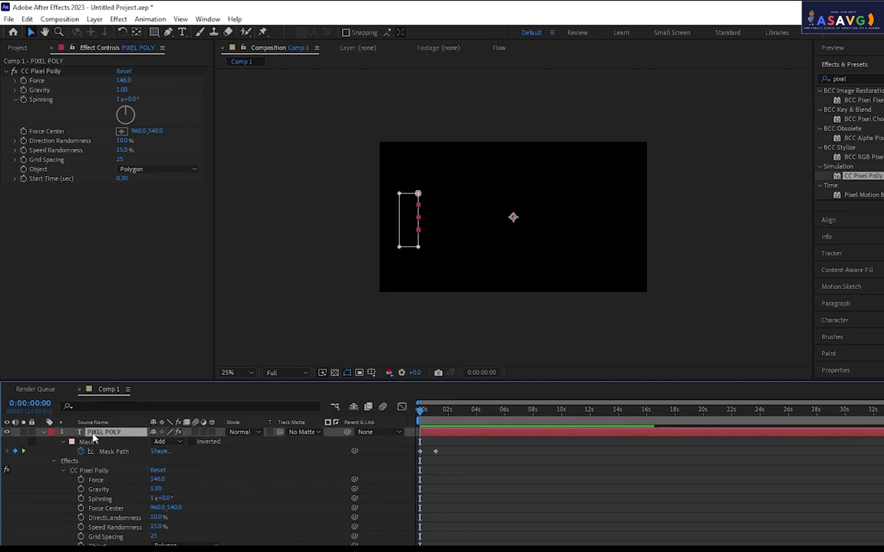
key("m")
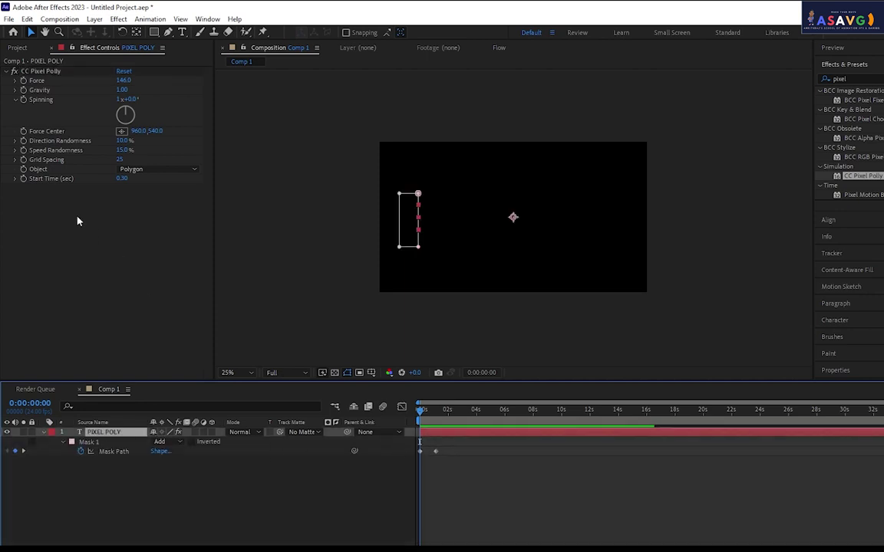
Set Start Time to 0 and reveal the layer's changed properties, including Start Time.
left_click(122, 179)
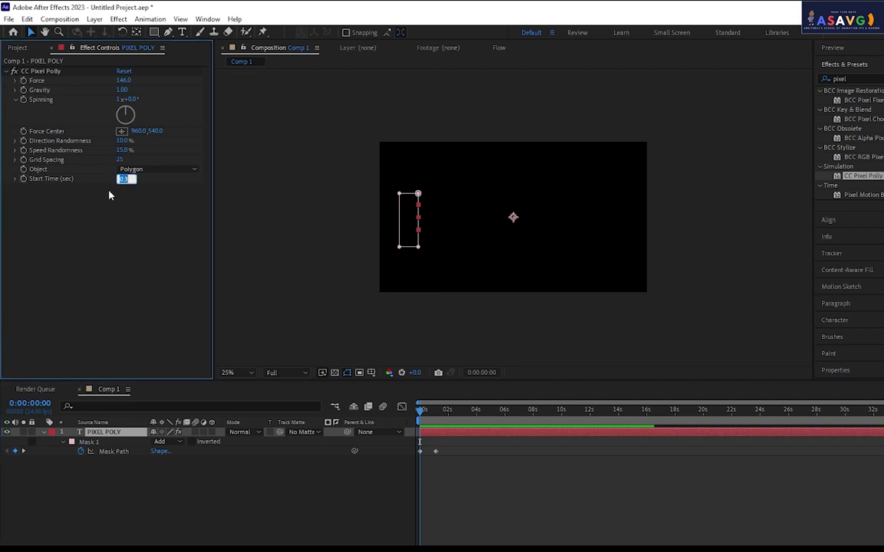
type("0")
key("Return")
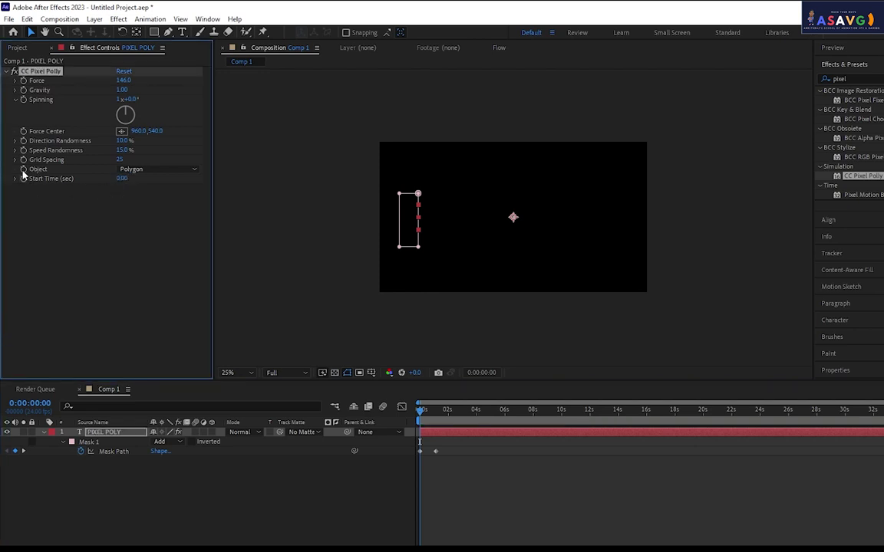
left_click(116, 435)
key("u")
key("u")
key("u")
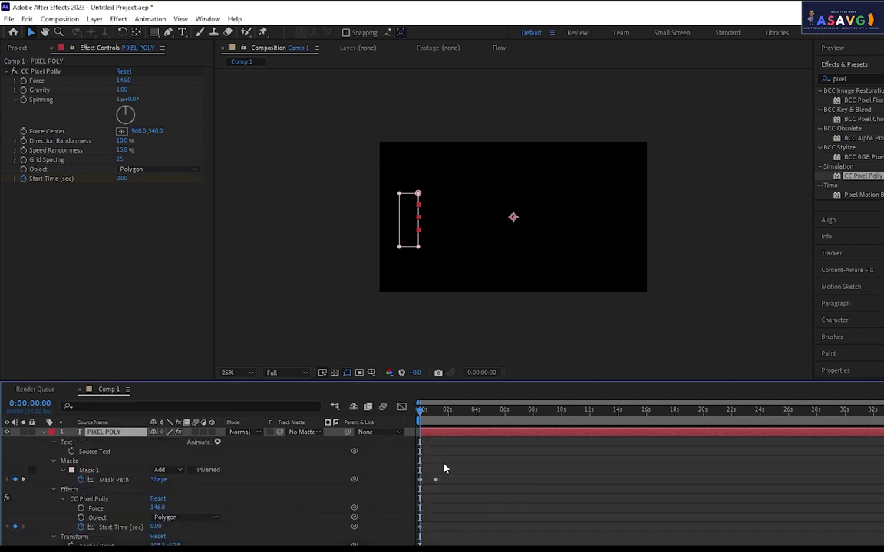
scroll(158, 499, "down", 1)
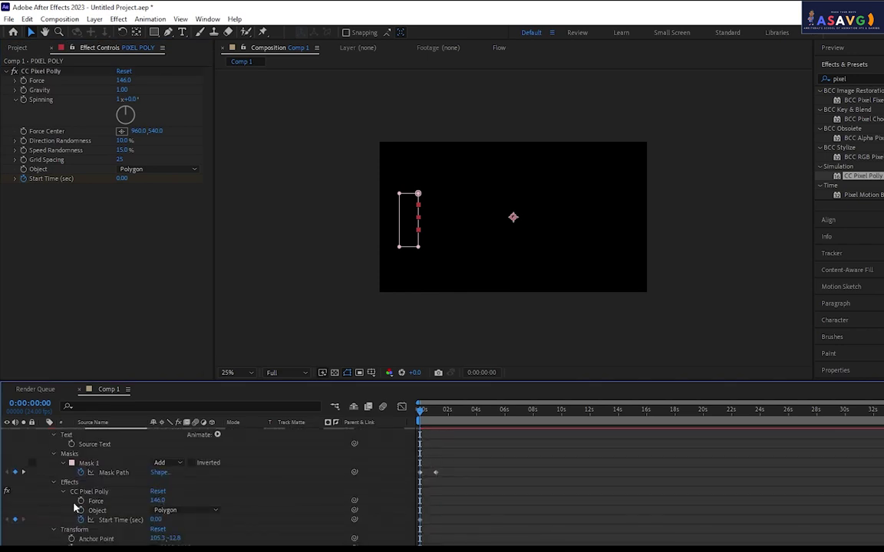
left_click(107, 520)
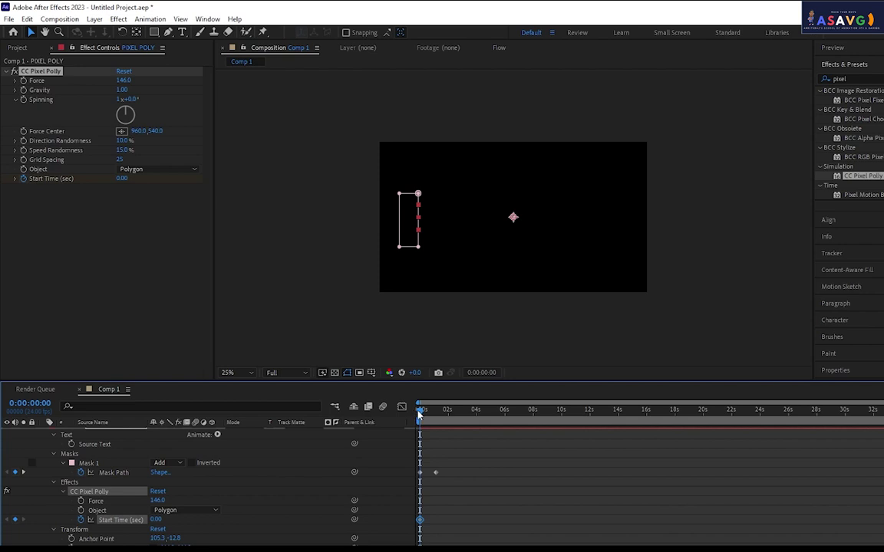
left_click_drag(419, 414, 418, 414)
Re-enter the Pixel Polly Start Time as 0.30 seconds while checking the PIXEL shatter.
left_click(122, 180)
type("0.5")
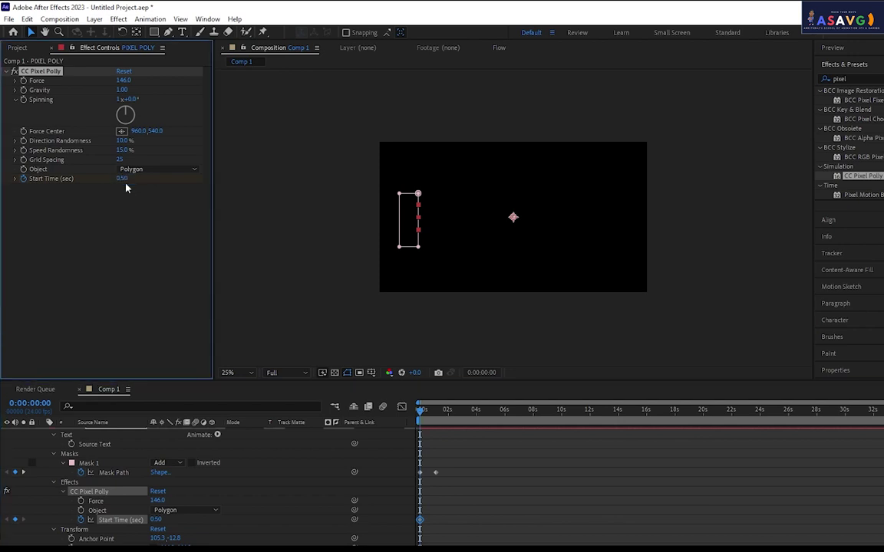
left_click_drag(424, 415, 430, 421)
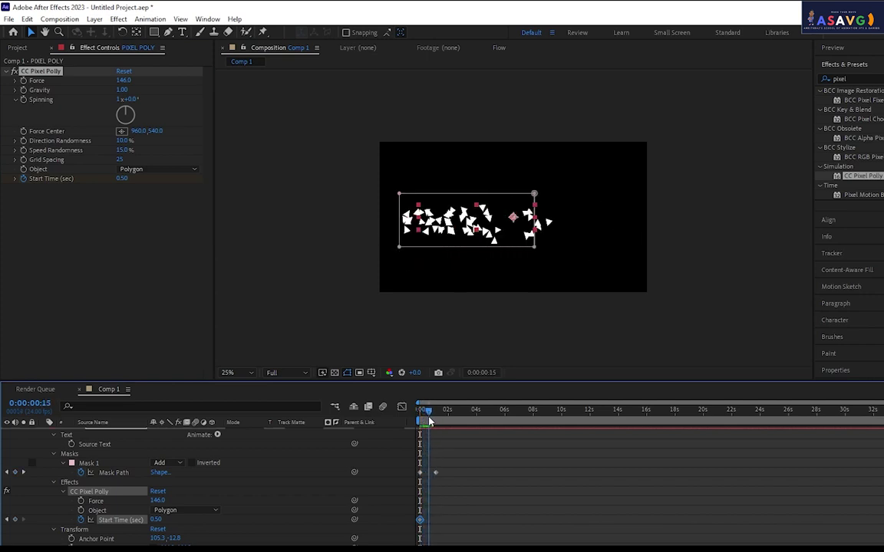
left_click_drag(429, 421, 427, 421)
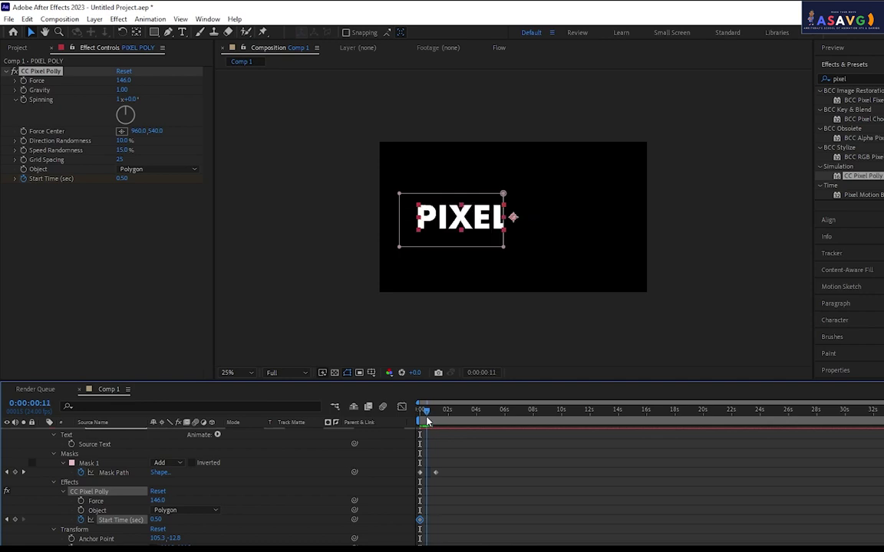
left_click_drag(427, 421, 432, 421)
left_click(122, 178)
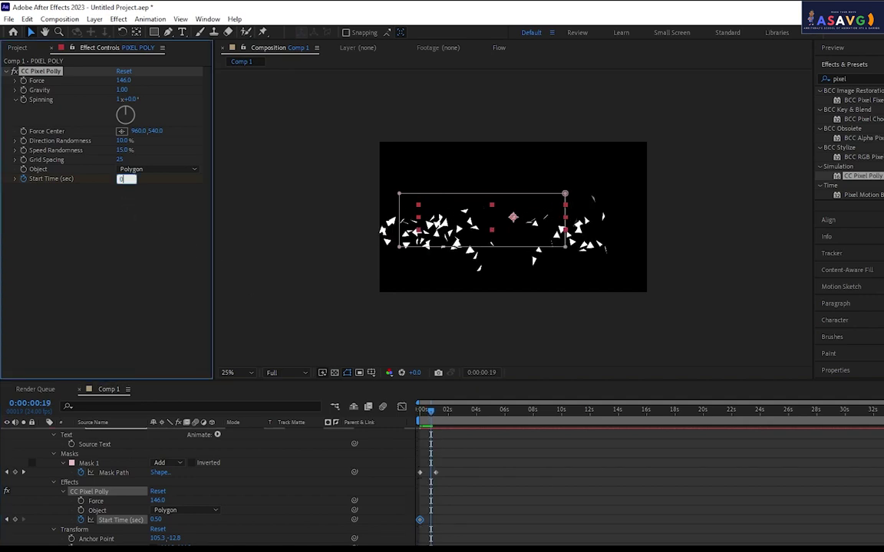
key("Return")
left_click_drag(439, 415, 421, 414)
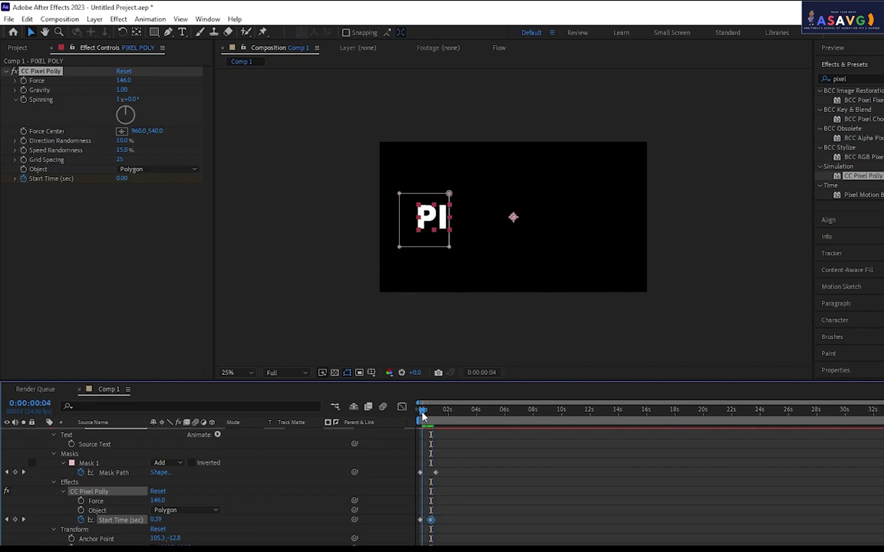
Preview the 0.30-second shatter from the beginning and scrub back through it.
key("space")
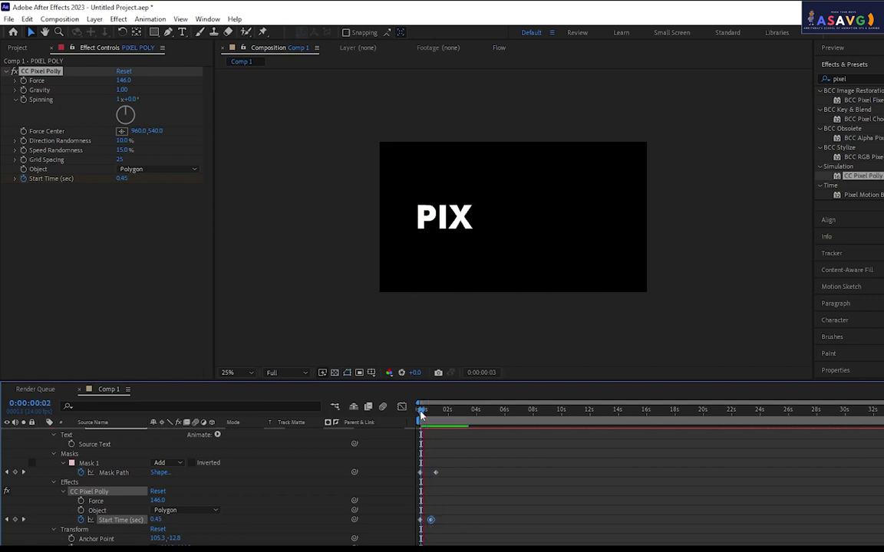
left_click(420, 415)
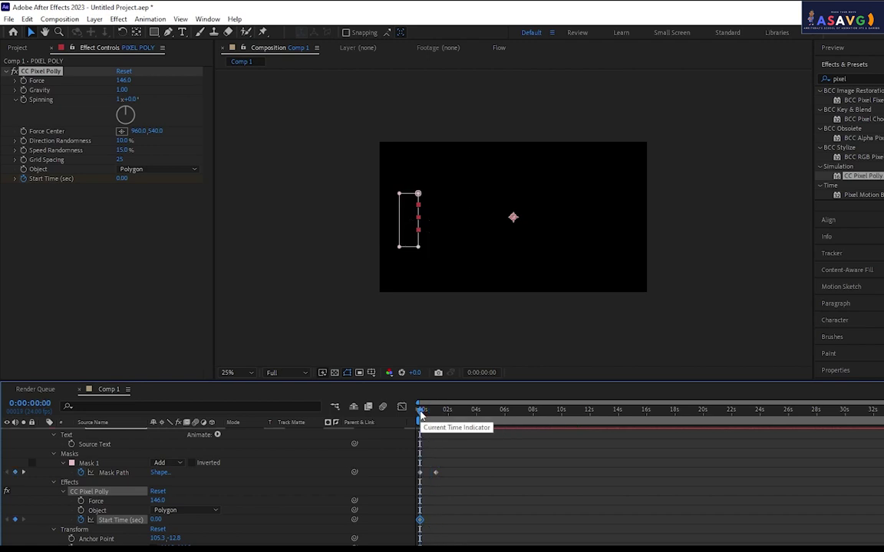
left_click_drag(422, 415, 412, 418)
key("space")
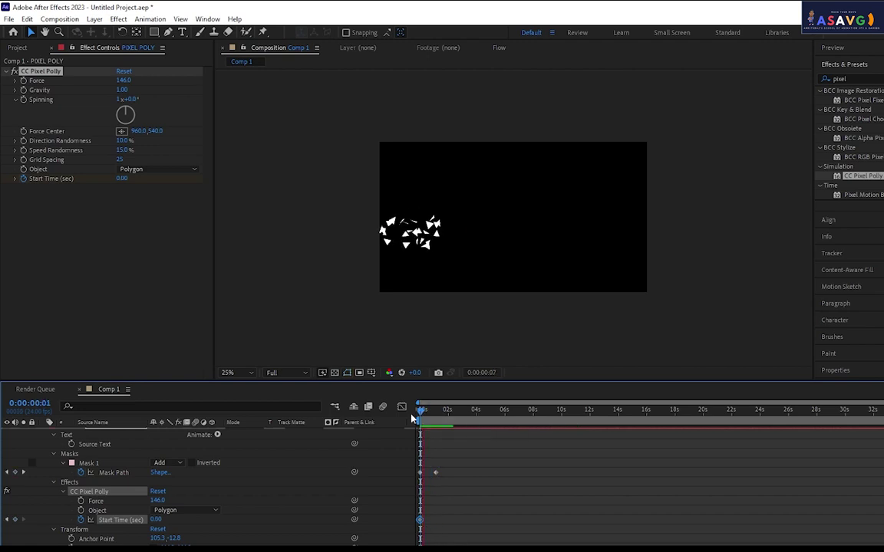
key("space")
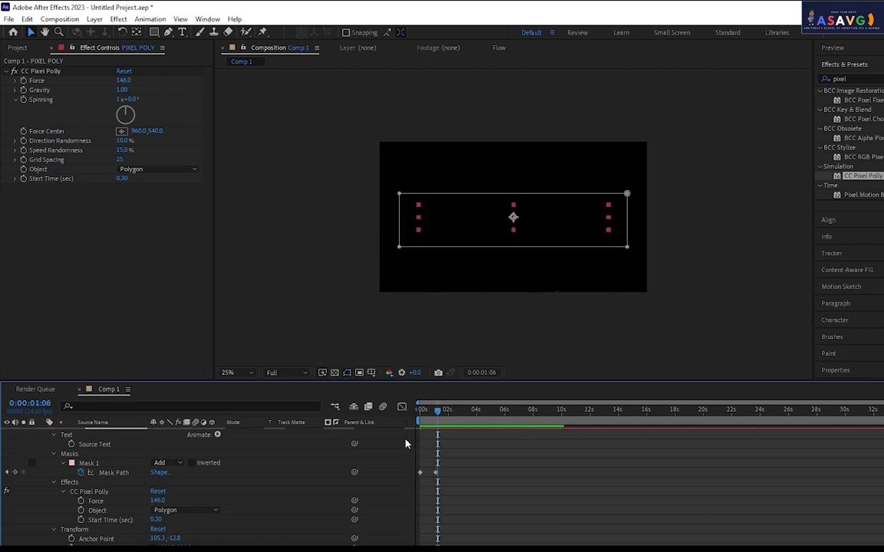
left_click_drag(439, 431, 420, 415)
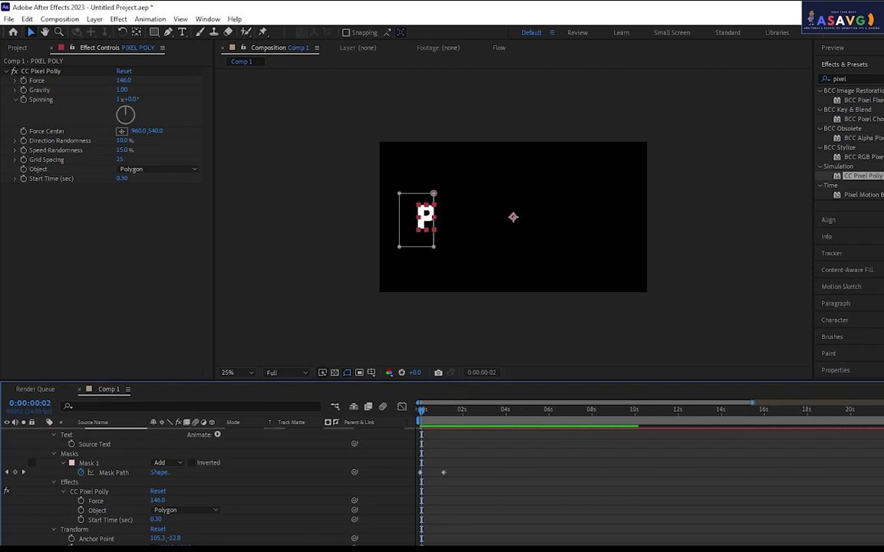
Zoom the timeline to frames and set Start Time to 0.20 seconds.
key("equal")
key("equal")
key("equal")
key("equal")
key("equal")
key("equal")
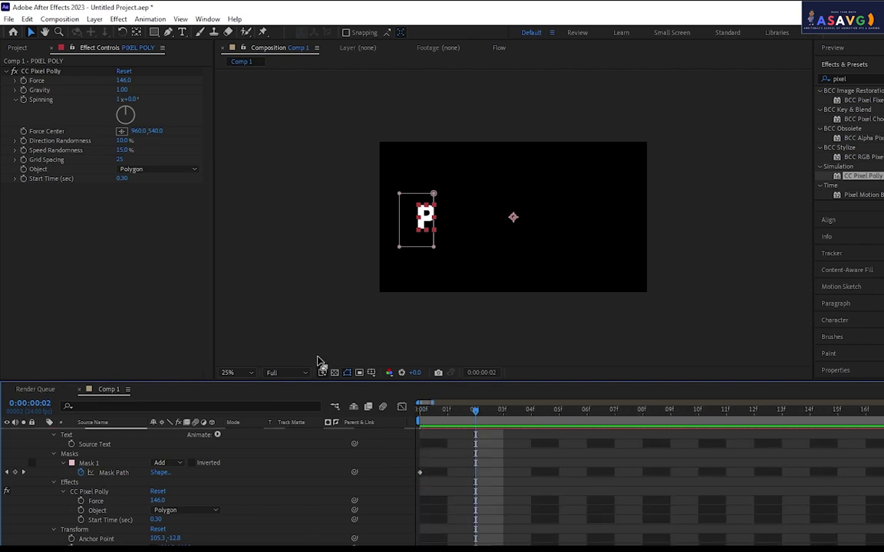
left_click(120, 178)
type("0.2")
key("Return")
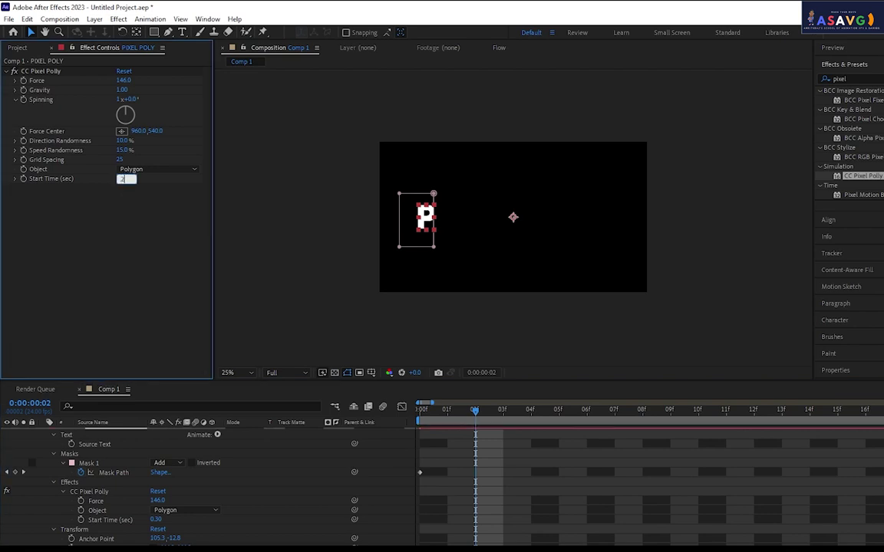
Preview the earlier shatter, then collapse the PIXEL POLY layer's properties.
key("space")
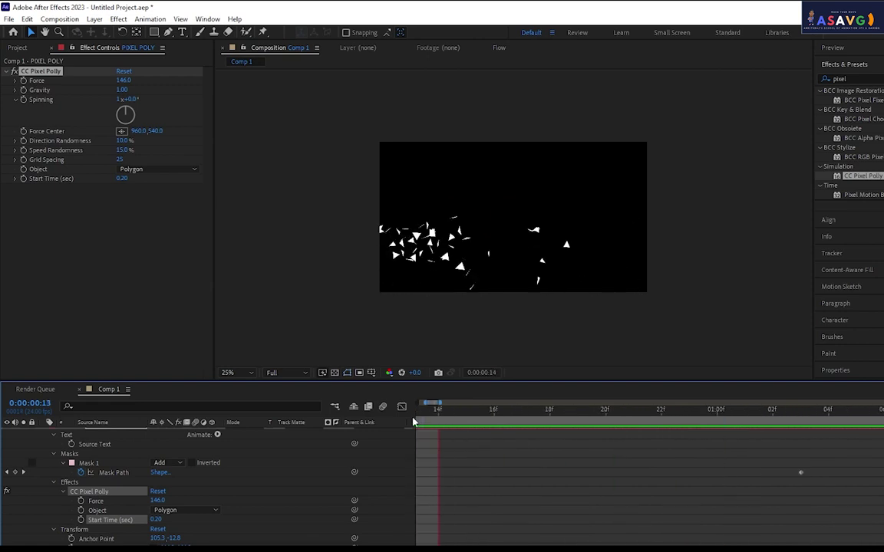
key("space")
scroll(84, 418, "up", 1)
left_click(46, 442)
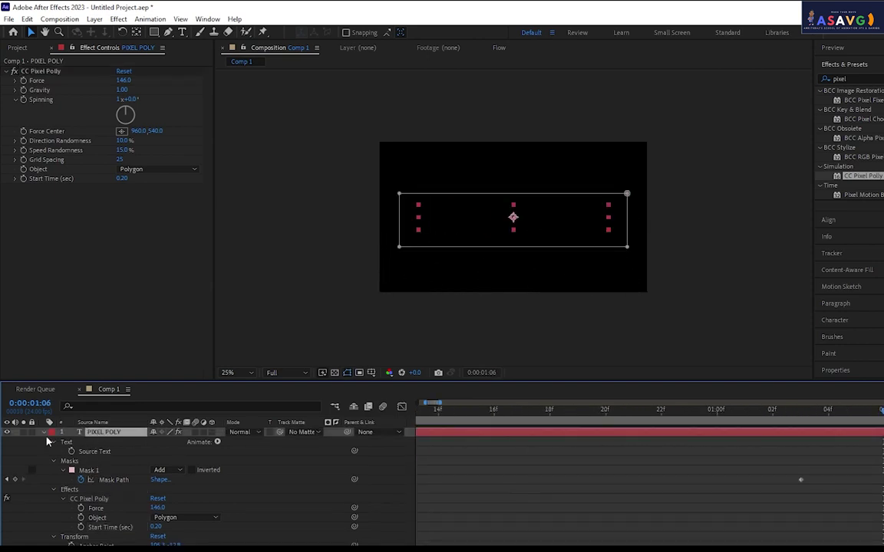
left_click(42, 433)
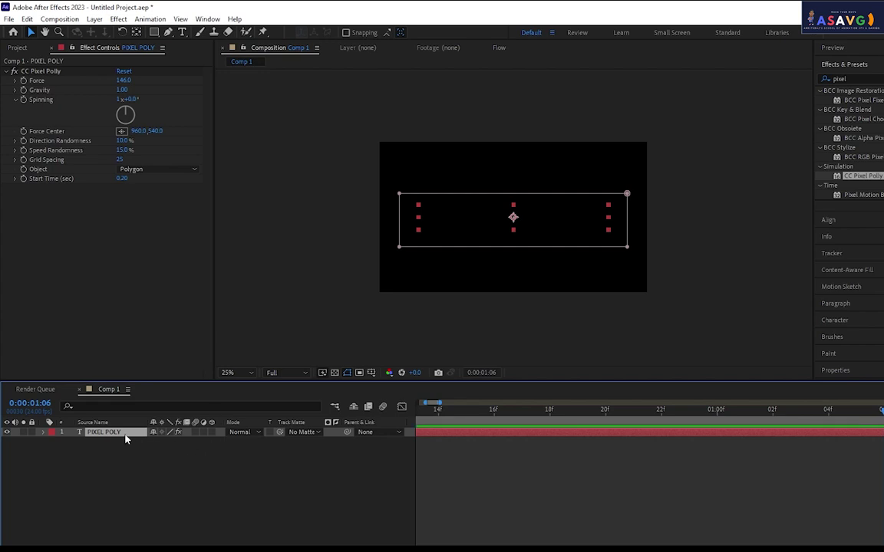
Duplicate the PIXEL POLY layer to create PIXEL POLY 2.
key("ctrl+d")
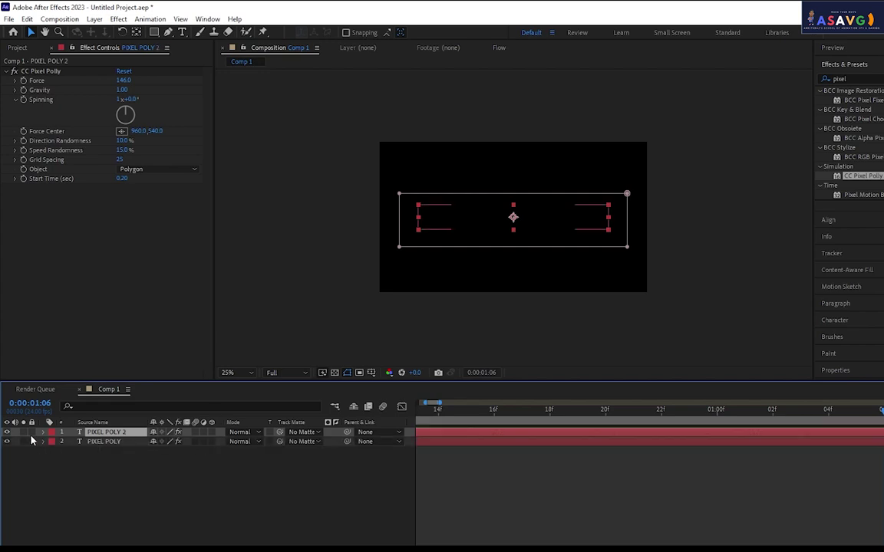
left_click(7, 433)
left_click(7, 433)
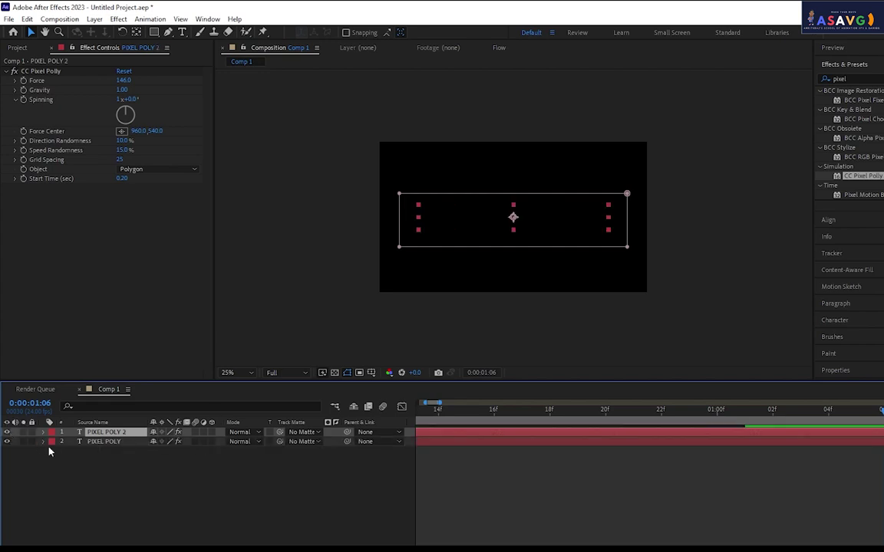
left_click(96, 441)
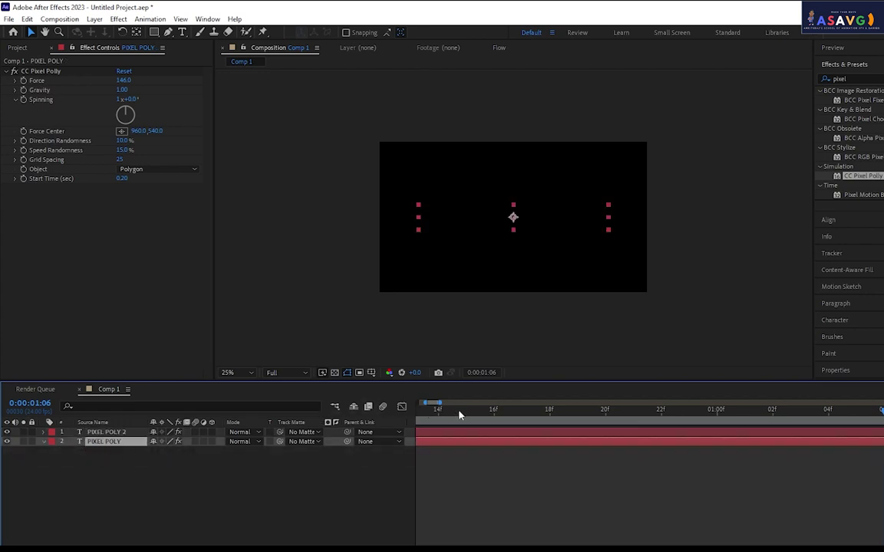
left_click_drag(459, 415, 338, 380)
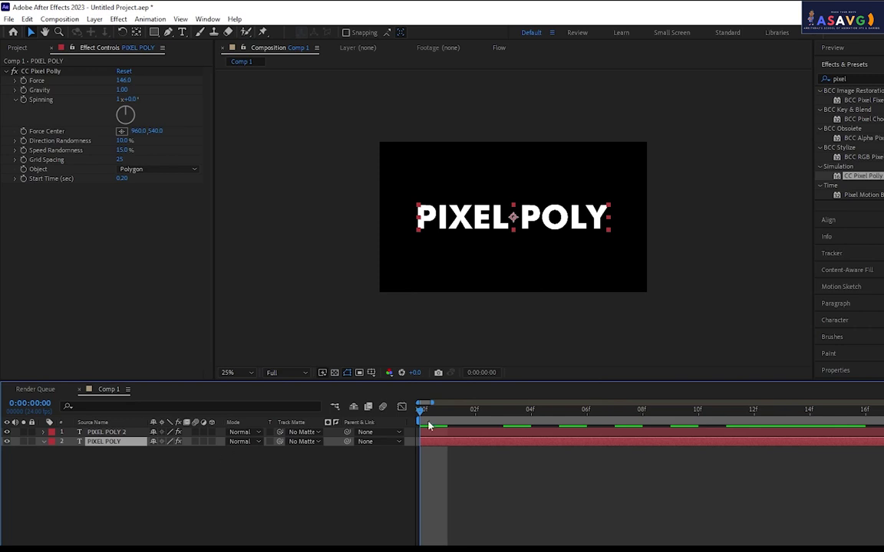
Set PIXEL POLY 2 to Screen blend mode and preview the combined layers.
left_click(248, 434)
left_click(300, 228)
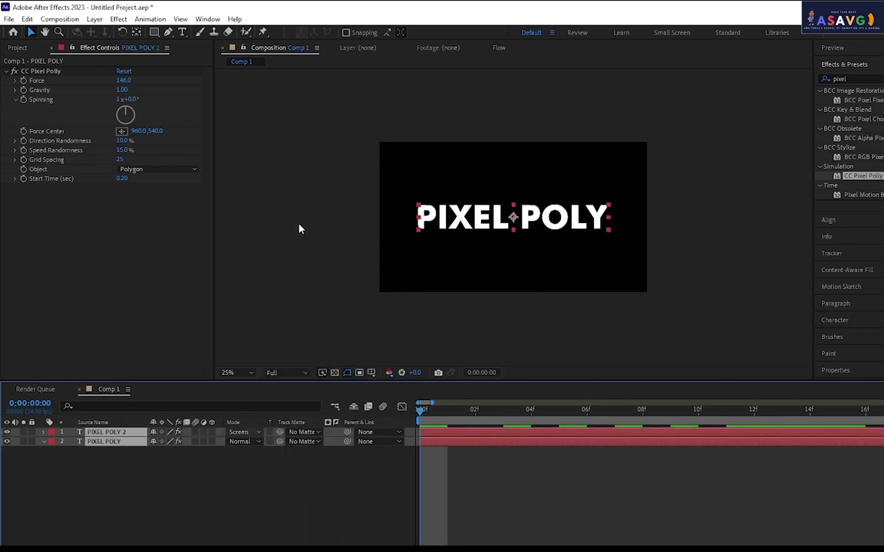
key("space")
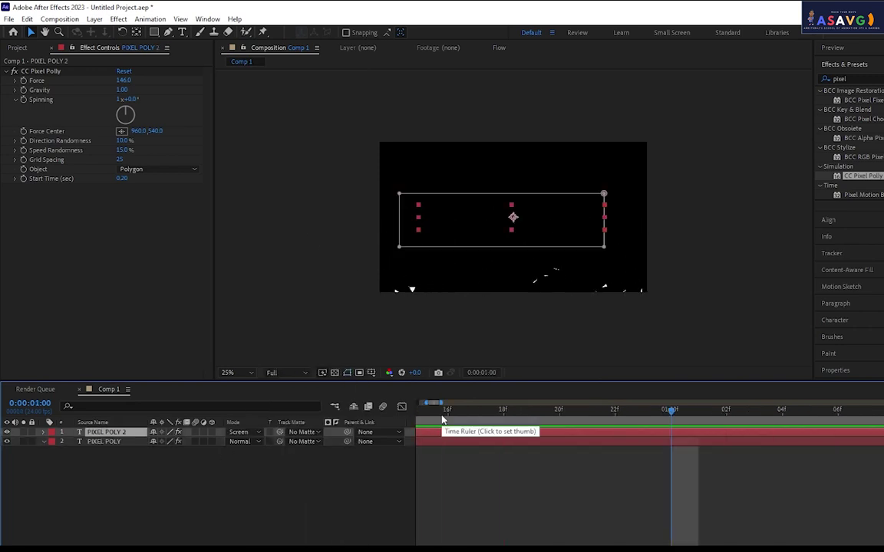
key("space")
key("semicolon")
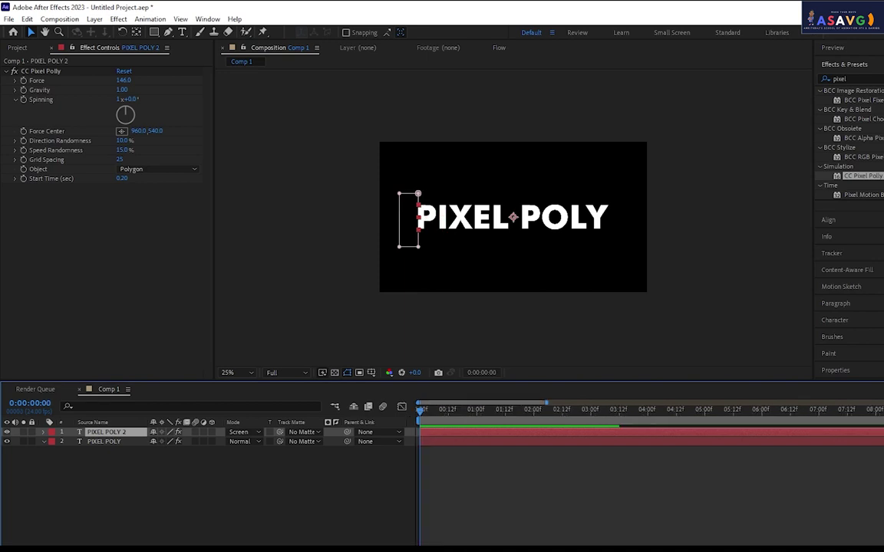
key("F2")
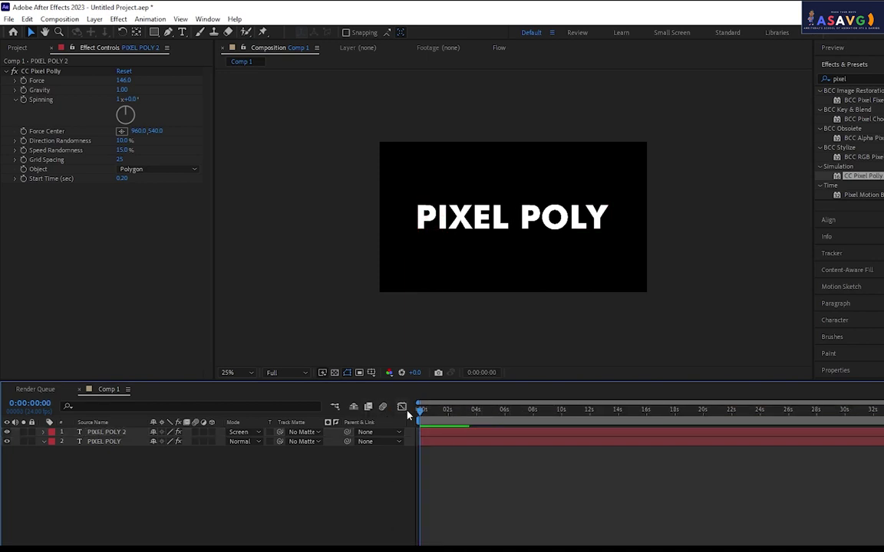
mouse_move(420, 409)
left_mouse_down()
mouse_move(435, 424)
mouse_move(420, 424)
left_mouse_up()
Delete the CC Pixel Polly effect from the original PIXEL POLY layer.
left_click(104, 442)
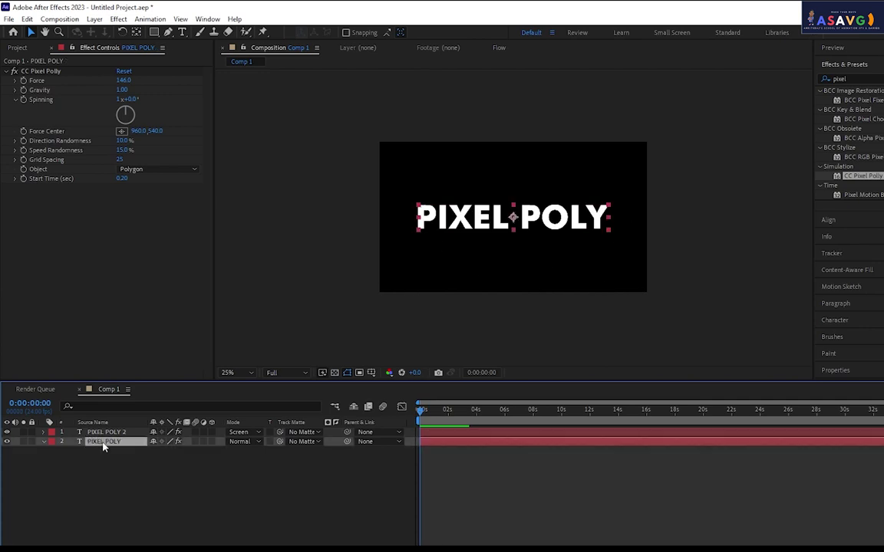
key("ctrl+Up")
left_click(113, 445)
left_click(36, 72)
key("Delete")
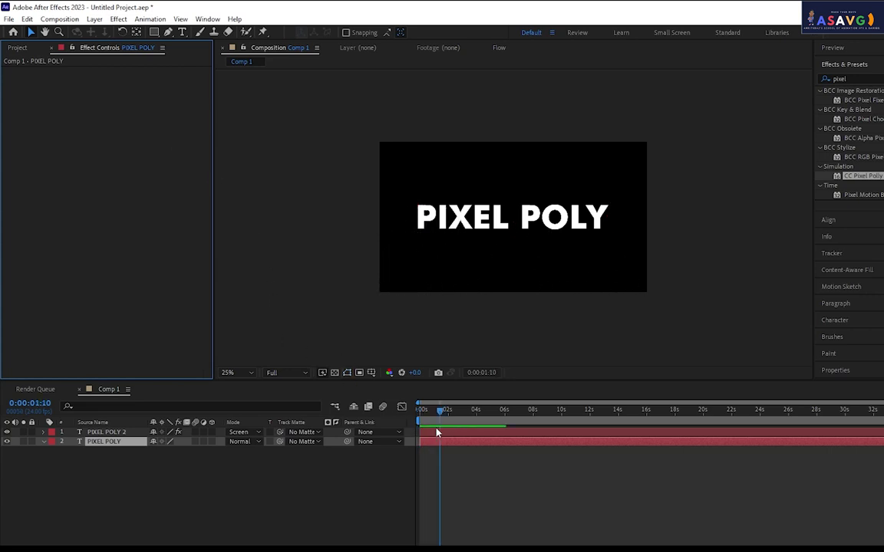
Switch PIXEL POLY 2 back to Normal blend mode.
left_click(417, 412)
left_click_drag(419, 415, 419, 415)
key("space")
key("space")
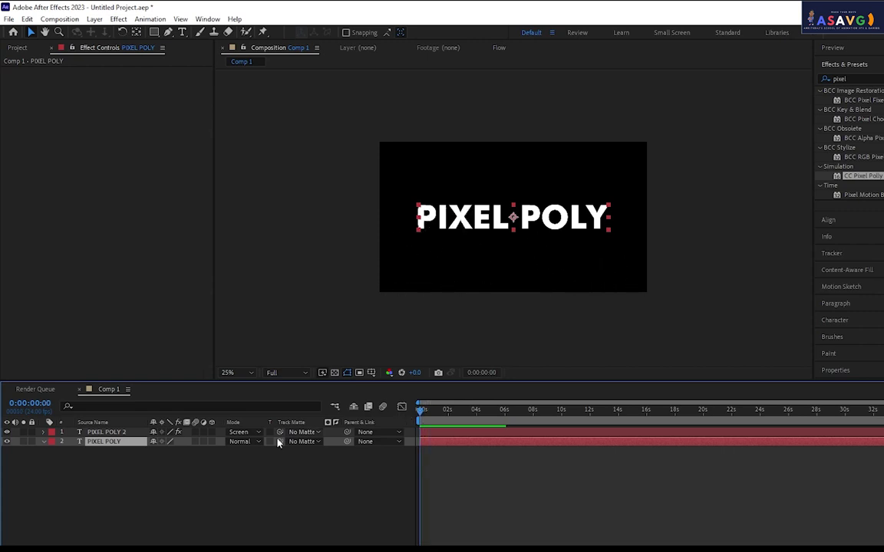
left_click(240, 433)
left_click(282, 74)
Preview the Normal-mode result, scrubbing and replaying from time zero.
left_click(418, 206)
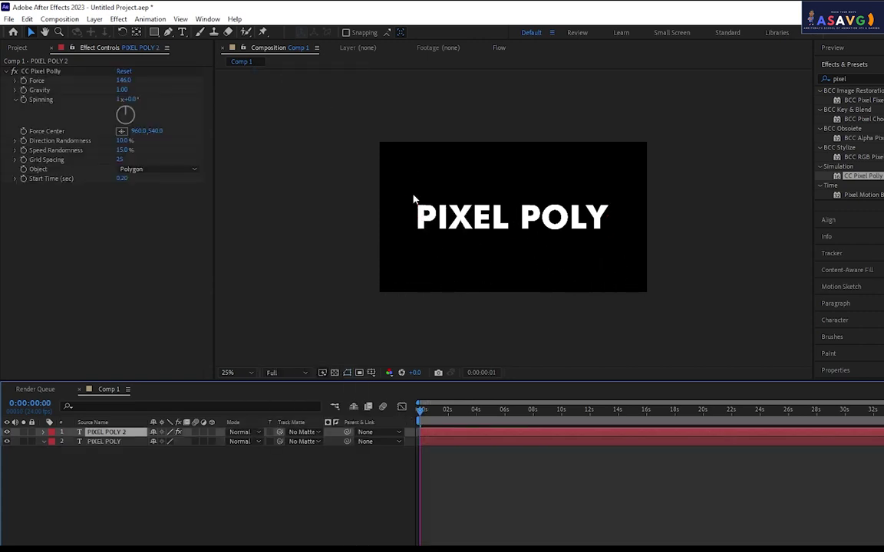
key("space")
left_click_drag(434, 412, 419, 415)
key("space")
left_click(412, 417)
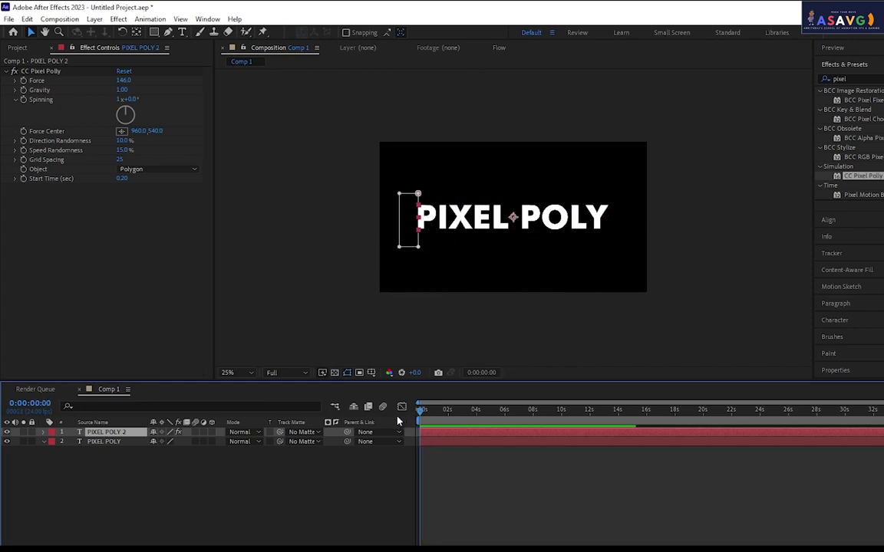
mouse_move(410, 418)
left_mouse_down()
mouse_move(450, 419)
mouse_move(439, 418)
left_mouse_up()
left_click(421, 418)
Delete the mask from PIXEL POLY 2 and scrub through the full-text shatter.
left_click(43, 432)
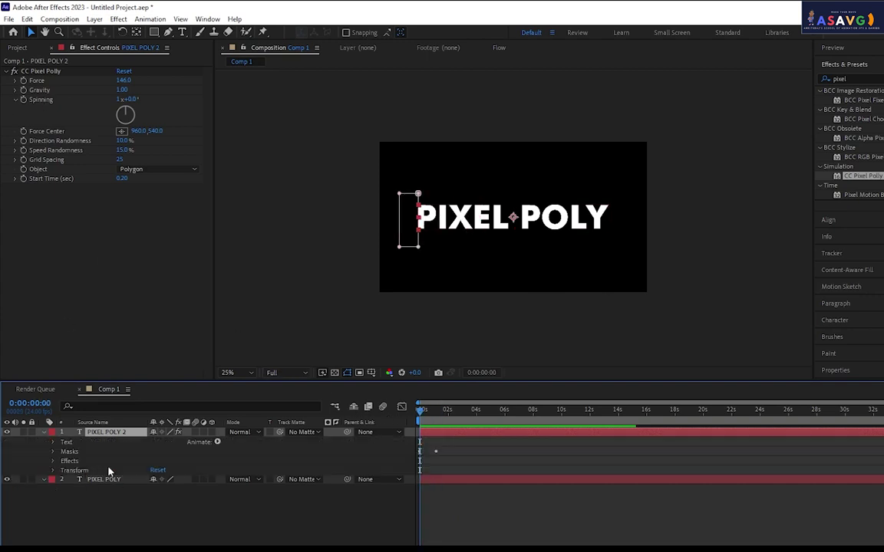
left_click(68, 451)
key("Delete")
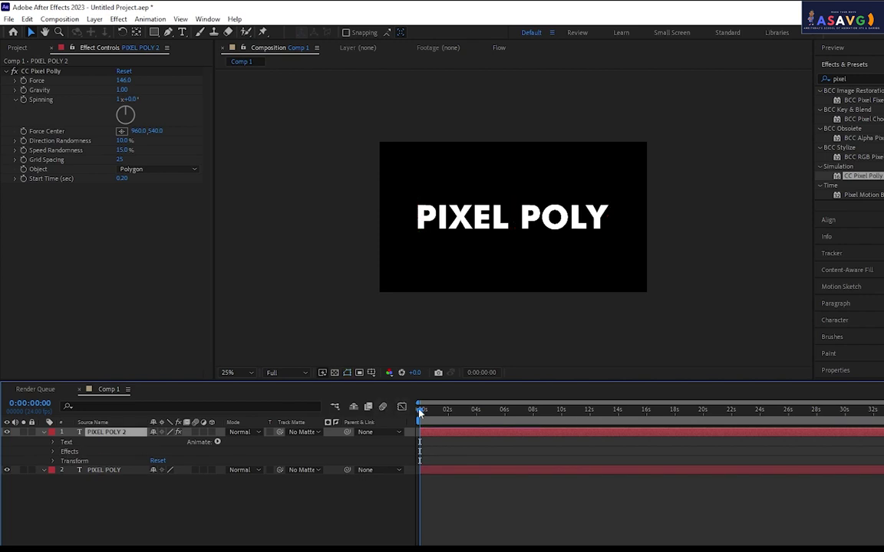
mouse_move(419, 412)
left_mouse_down()
mouse_move(405, 422)
mouse_move(437, 414)
mouse_move(412, 420)
left_mouse_up()
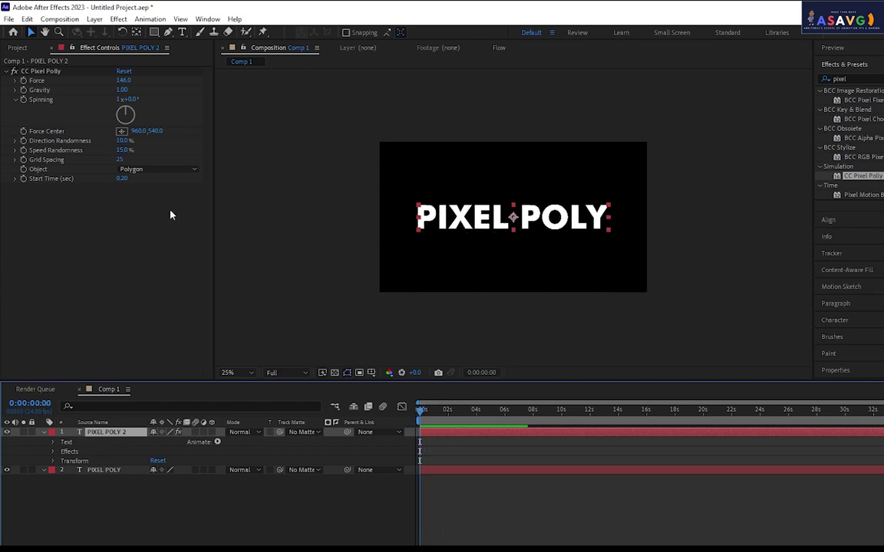
Set PIXEL POLY 2's Pixel Polly Start Time to 2 seconds and preview the intact hold.
left_click(14, 179)
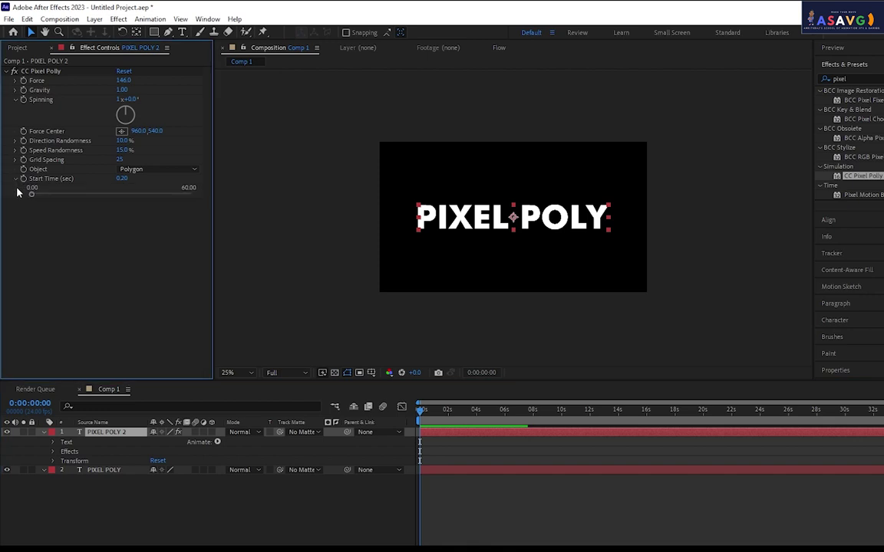
left_click(415, 418)
left_click_drag(425, 415, 439, 413)
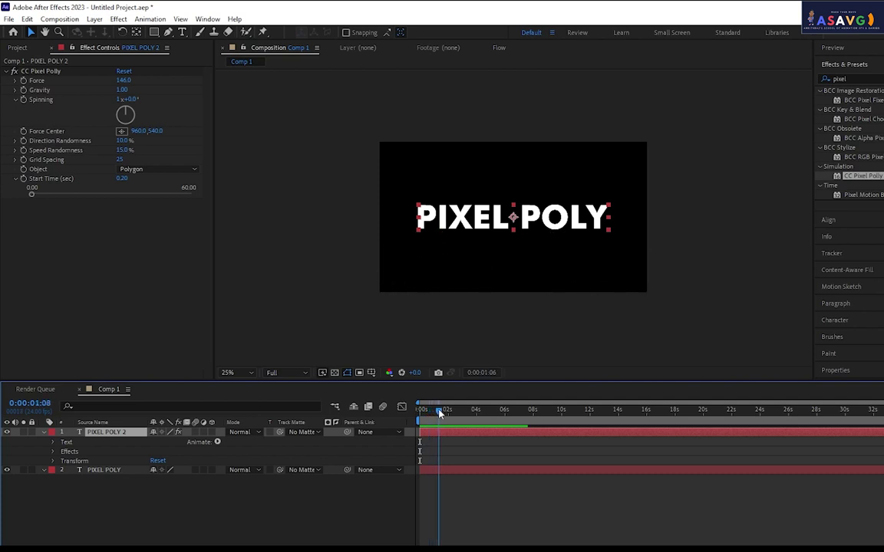
type("2")
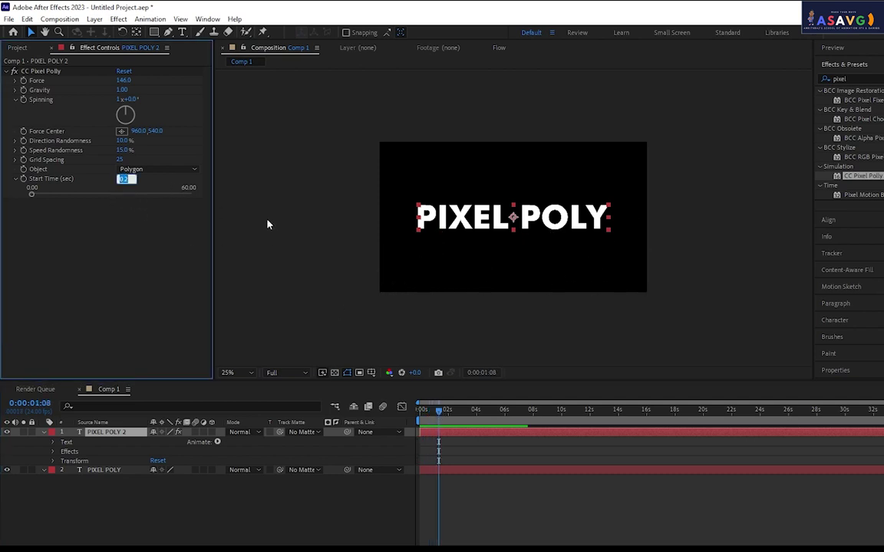
key("Return")
left_click(421, 410)
key("space")
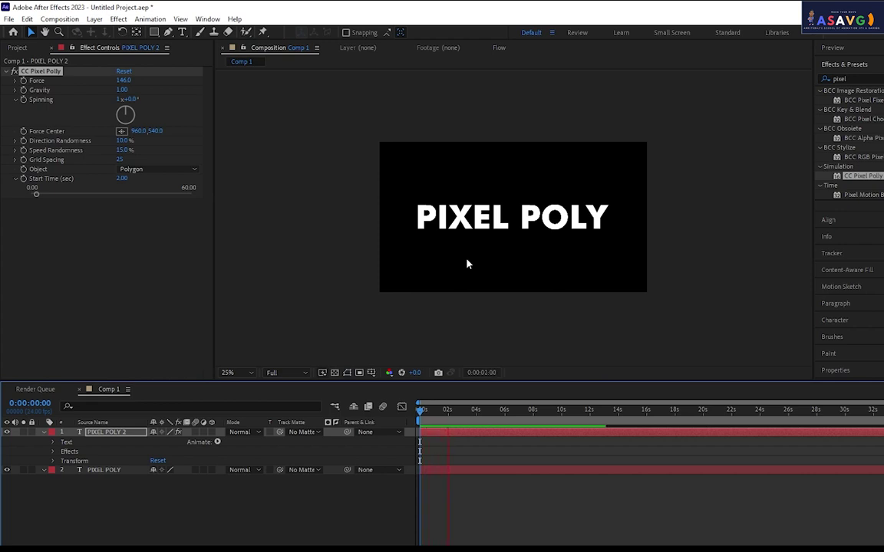
key("space")
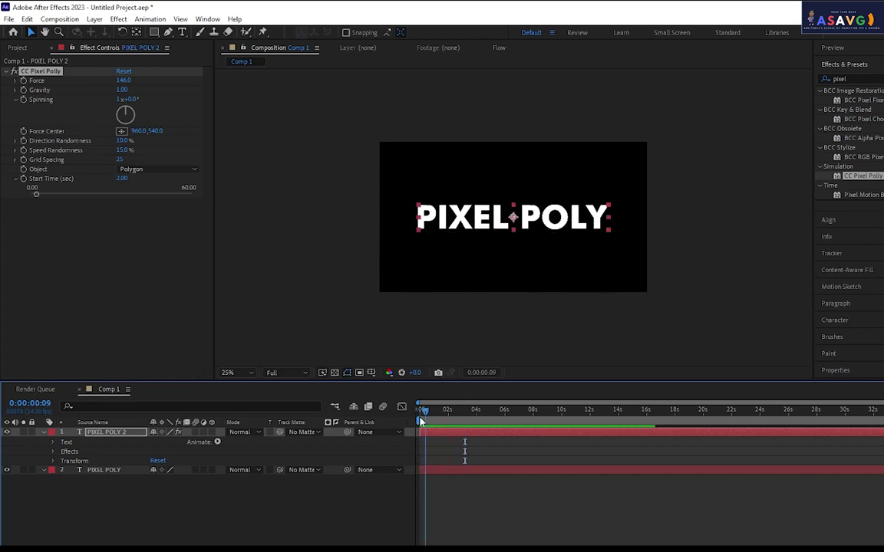
left_click(99, 471)
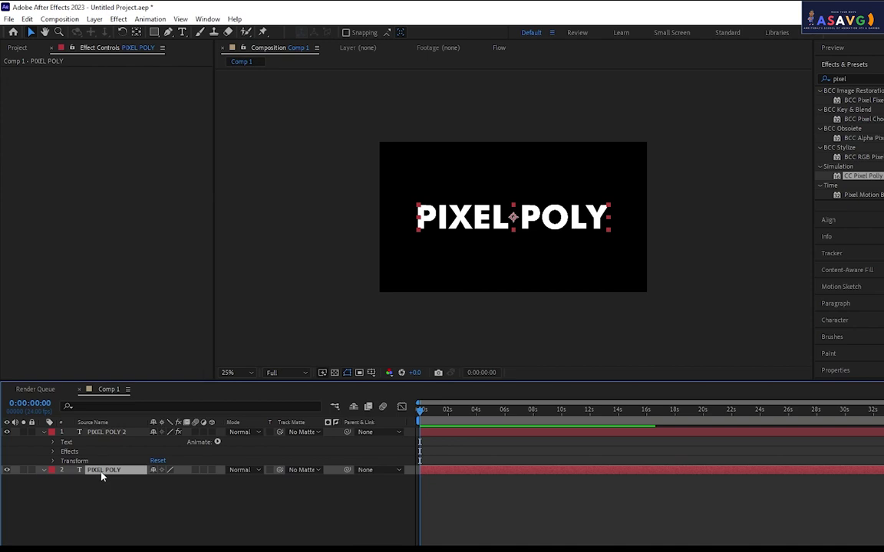
Draw a rectangle mask around the word PIXEL on PIXEL POLY and hide PIXEL POLY 2.
left_click(154, 33)
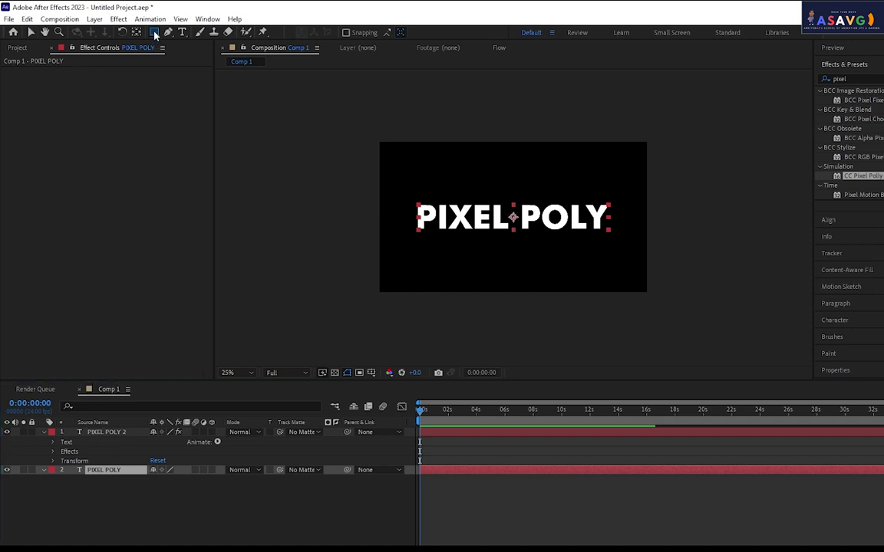
mouse_move(407, 194)
left_mouse_down()
mouse_move(499, 231)
mouse_move(503, 256)
left_mouse_up()
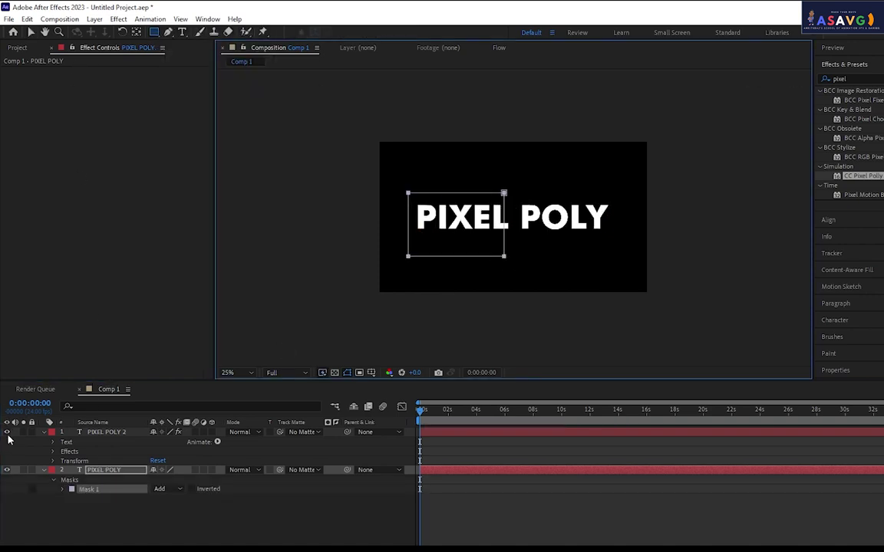
left_click(7, 432)
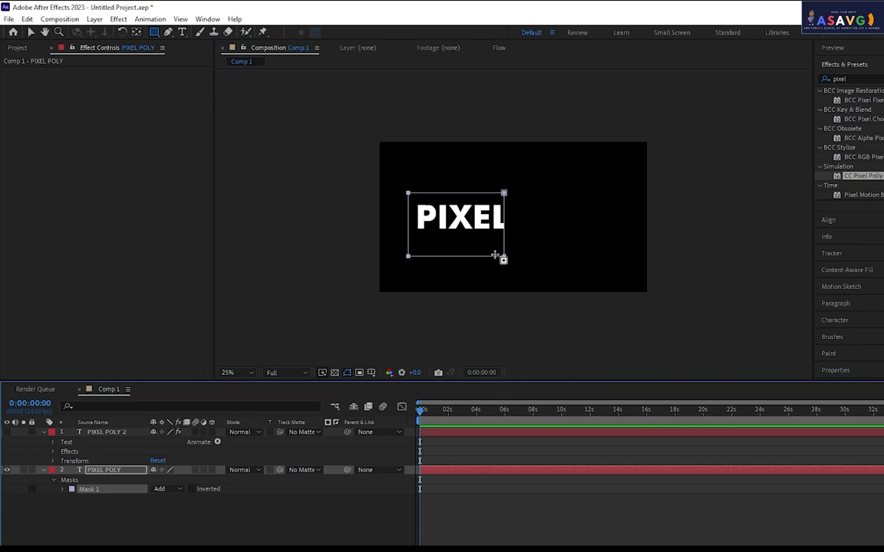
Squeeze the mask to a thin strip at the text's left and keyframe Mask Path at 0s.
left_click(74, 481)
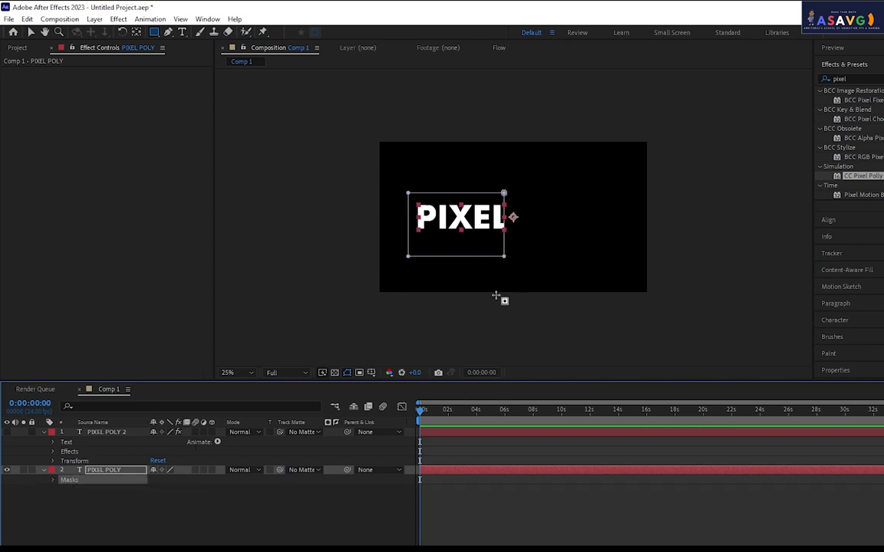
left_click(32, 33)
left_click(502, 258)
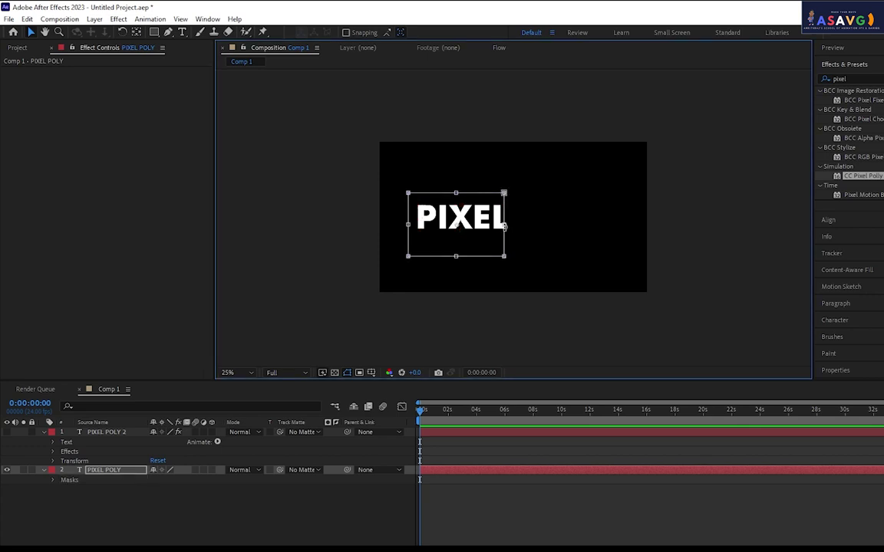
left_click_drag(504, 224, 414, 225)
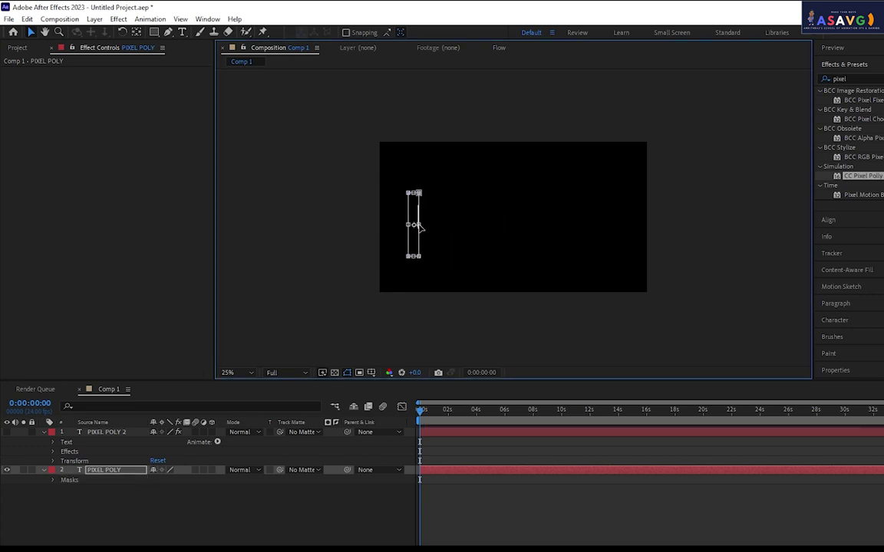
left_click(69, 480)
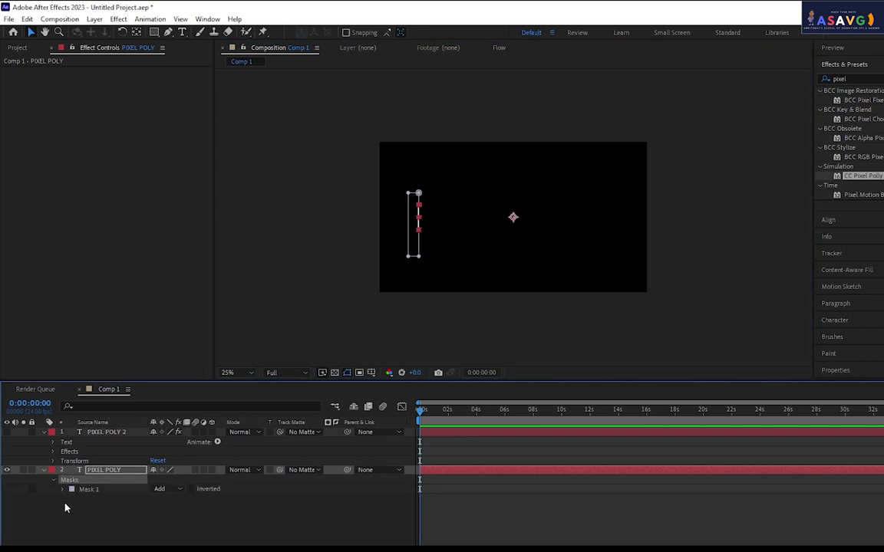
left_click(63, 489)
left_click(81, 499)
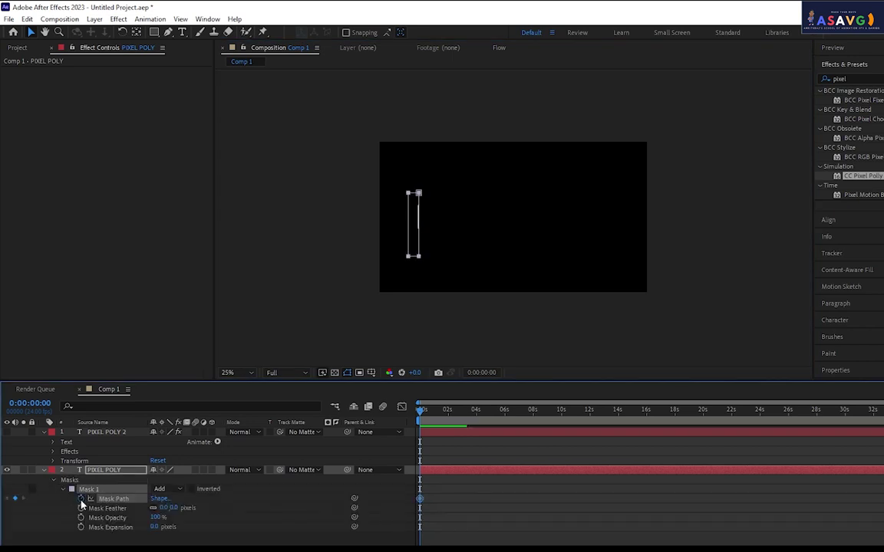
At 0:00:04:18, widen the mask over the full PIXEL POLY text and preview the wipe.
left_click_drag(434, 412, 486, 411)
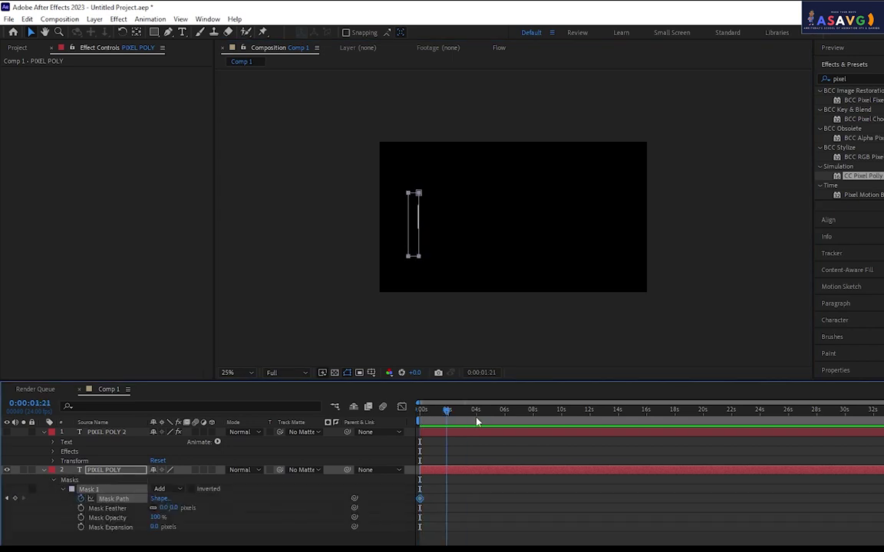
left_click(418, 258)
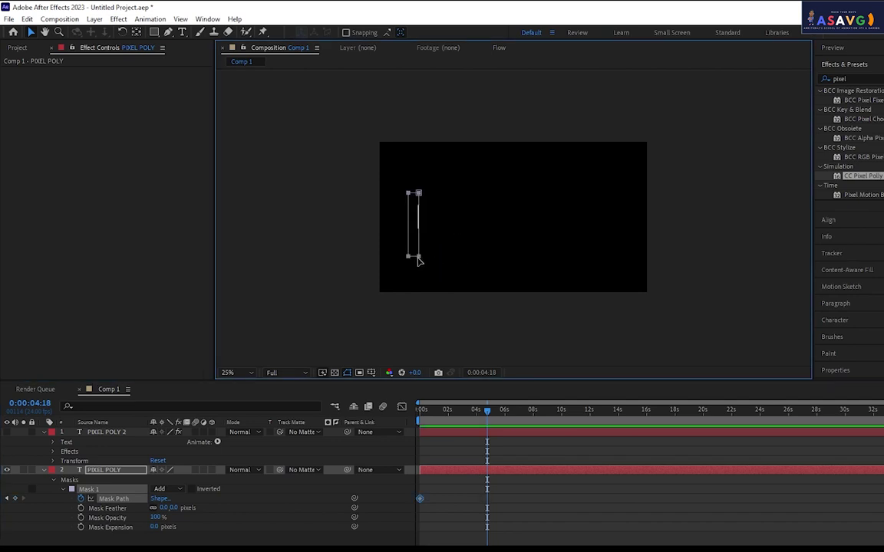
double_click(418, 259)
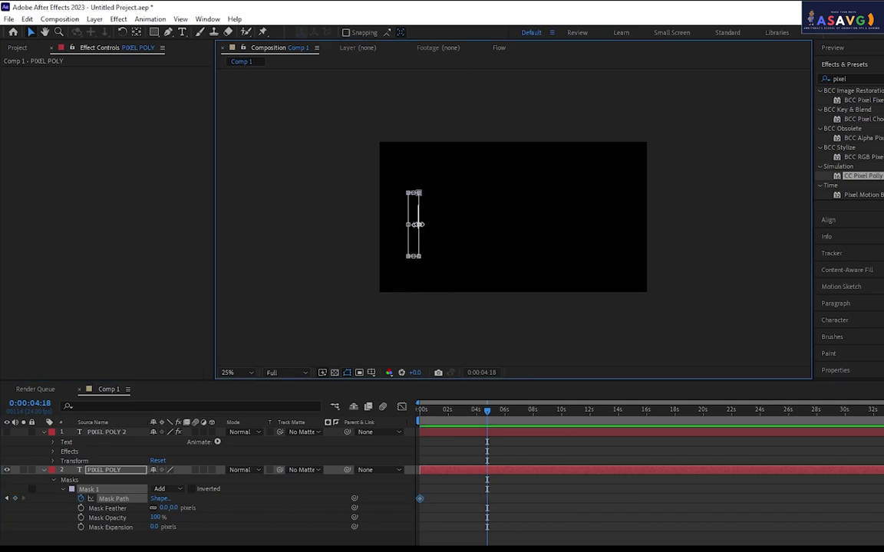
left_click_drag(417, 224, 637, 224)
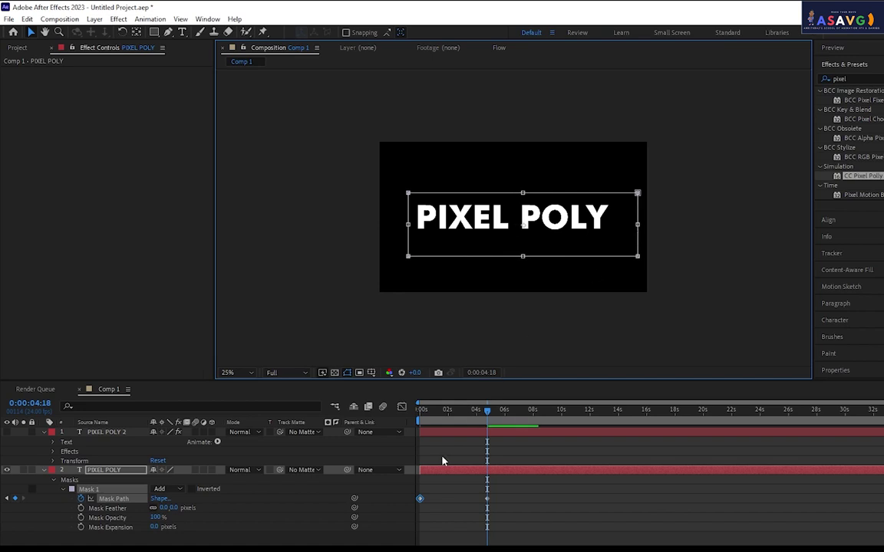
left_click_drag(488, 409, 421, 409)
key("space")
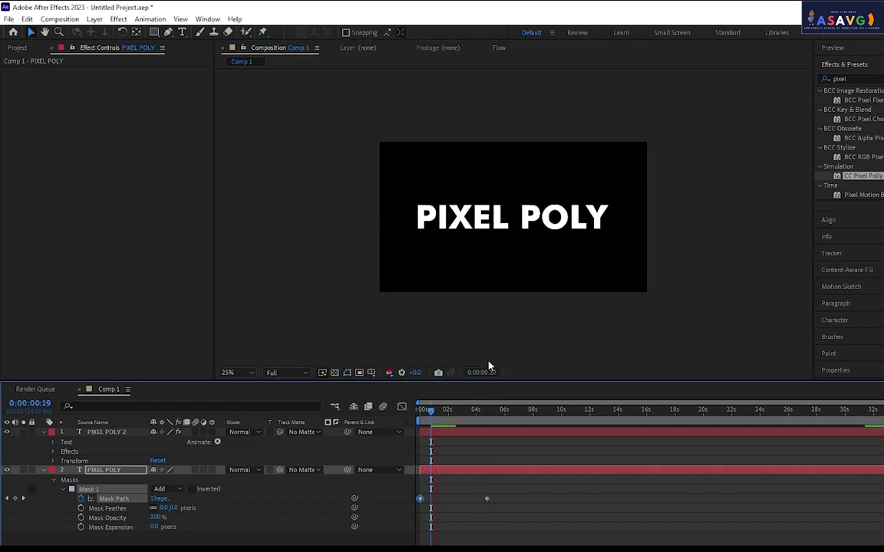
key("space")
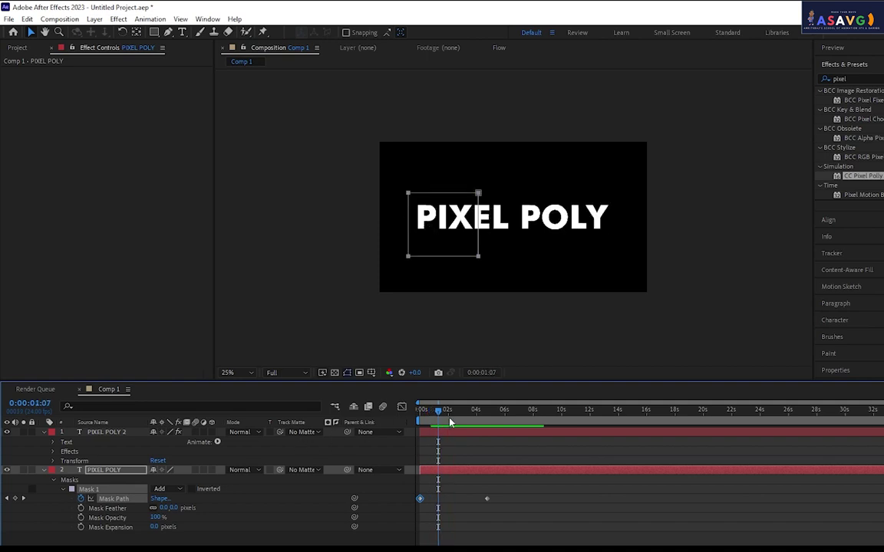
mouse_move(450, 422)
left_mouse_down()
mouse_move(452, 430)
mouse_move(446, 418)
mouse_move(438, 424)
mouse_move(482, 413)
left_mouse_up()
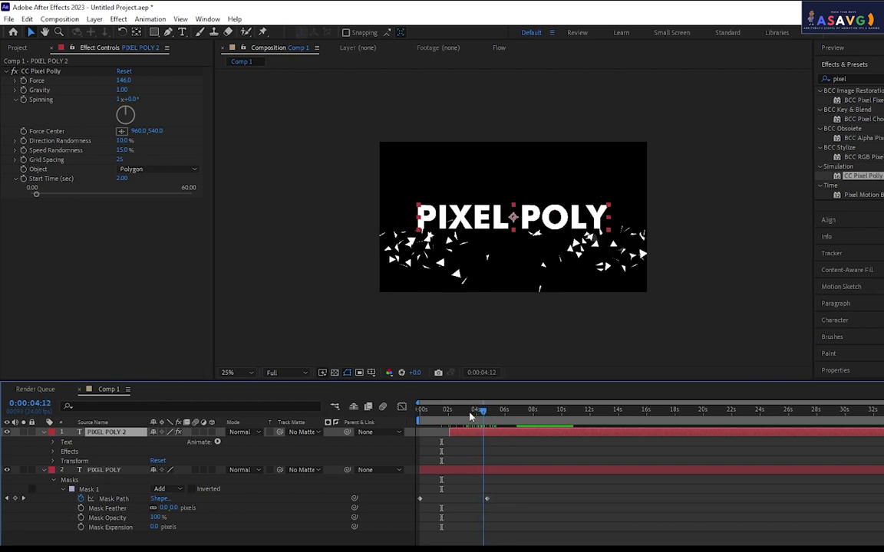
Expand PIXEL POLY 2's Transform properties and move the playhead back toward 2 seconds.
key("ctrl+grave")
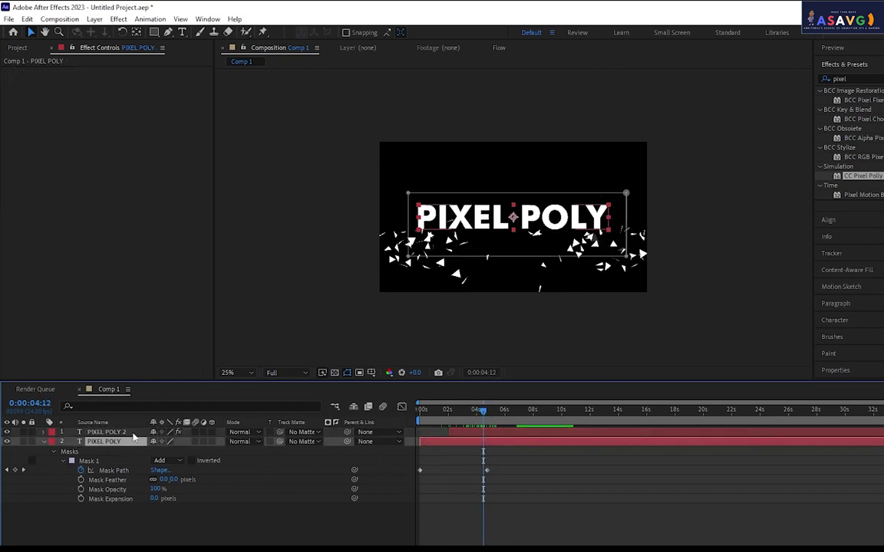
left_click(43, 433)
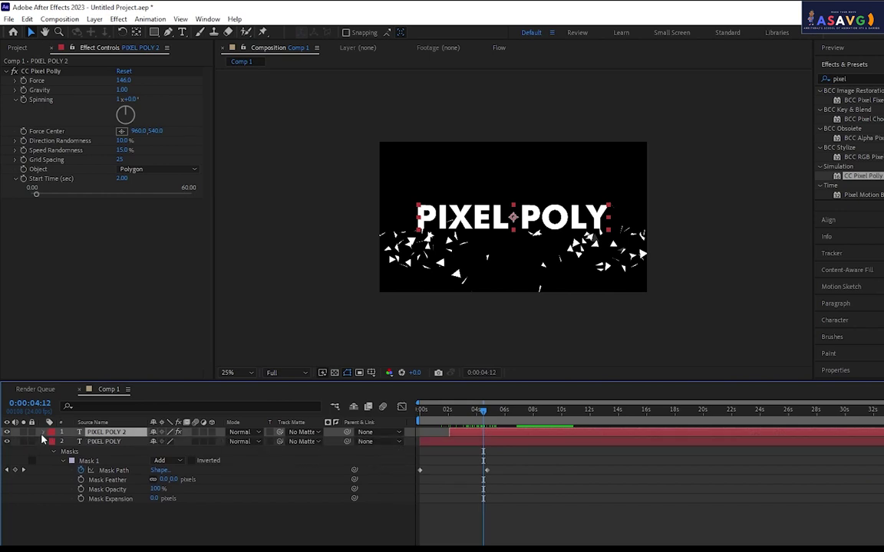
left_click(51, 460)
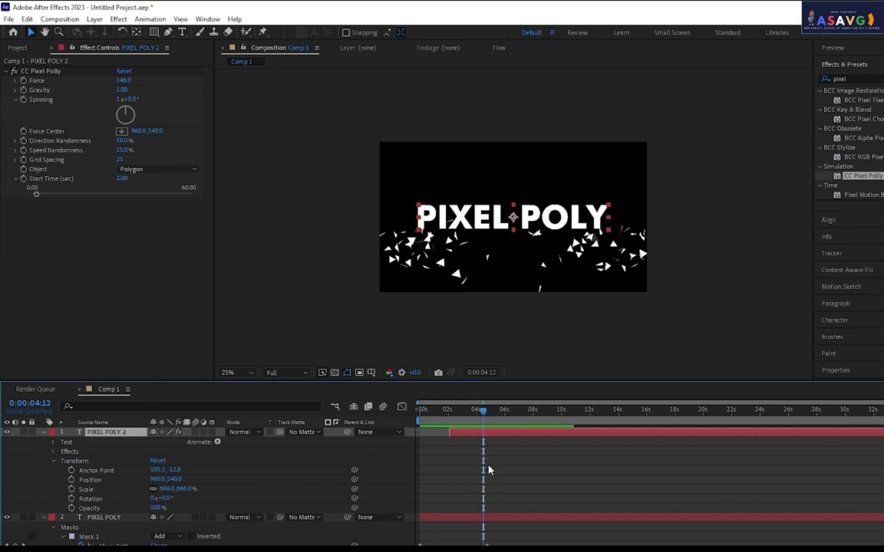
mouse_move(482, 411)
left_mouse_down()
mouse_move(428, 418)
mouse_move(451, 414)
left_mouse_up()
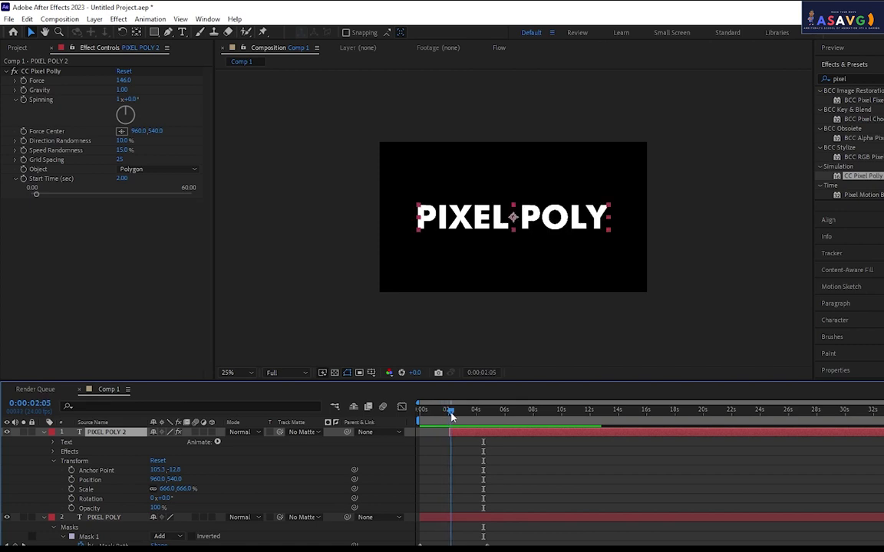
Test a Force above 146, undo it, and delete the PIXEL POLY 2 layer.
left_click_drag(123, 79, 153, 83)
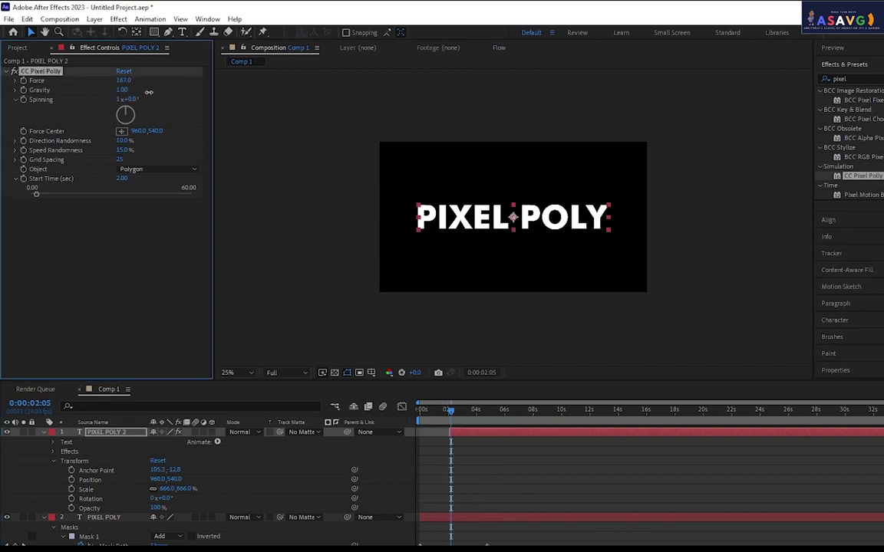
key("space")
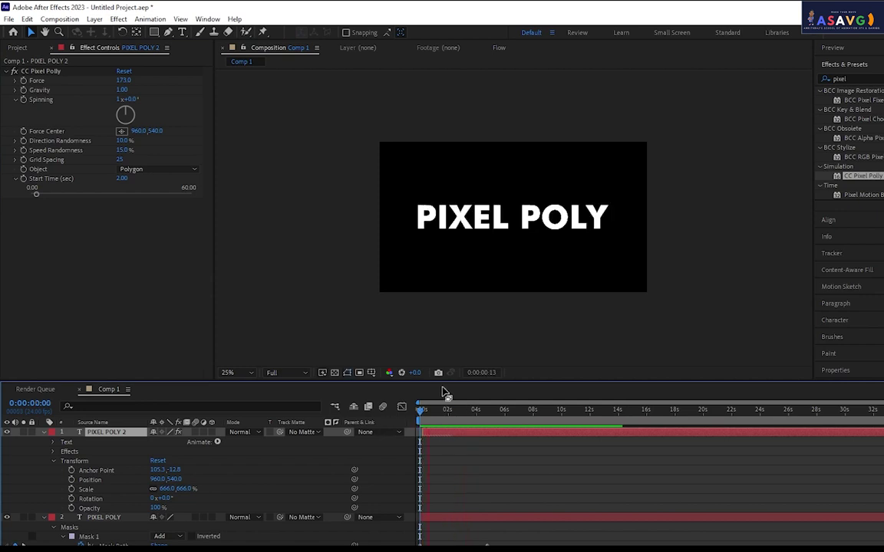
key("ctrl+z")
key("ctrl+z")
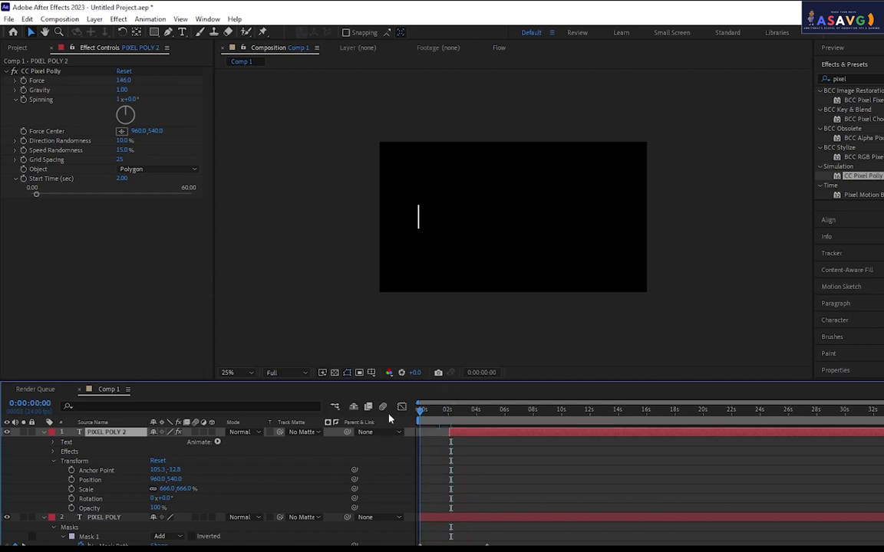
key("space")
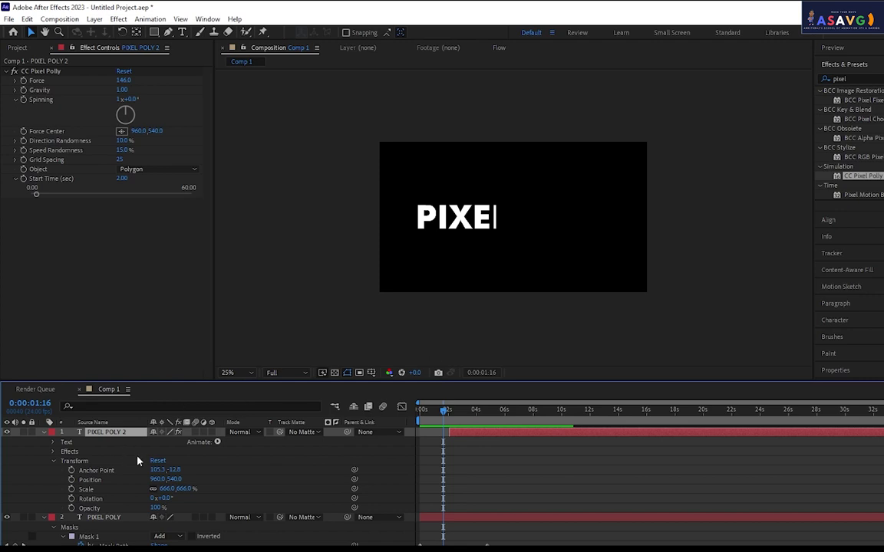
key("Delete")
left_click(111, 433)
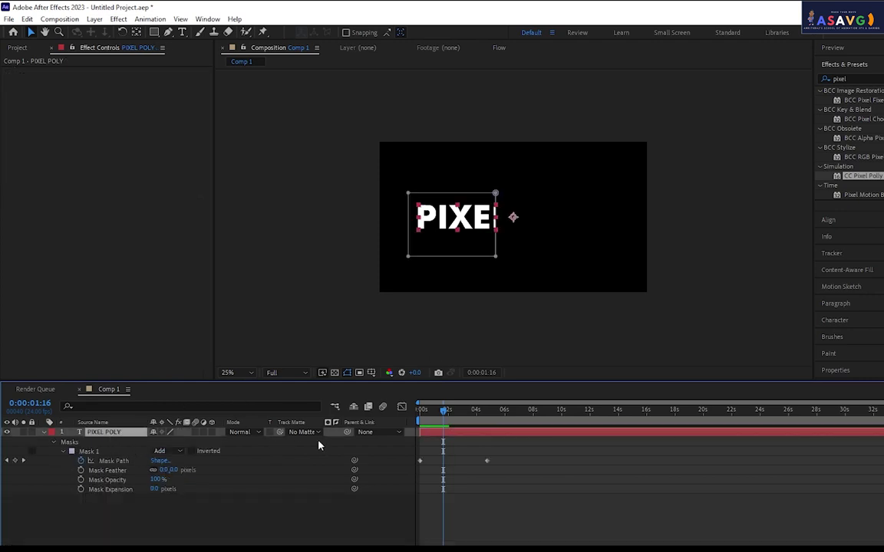
Delete the PIXEL POLY layer and create a new text layer reading TEXT.
key("Delete")
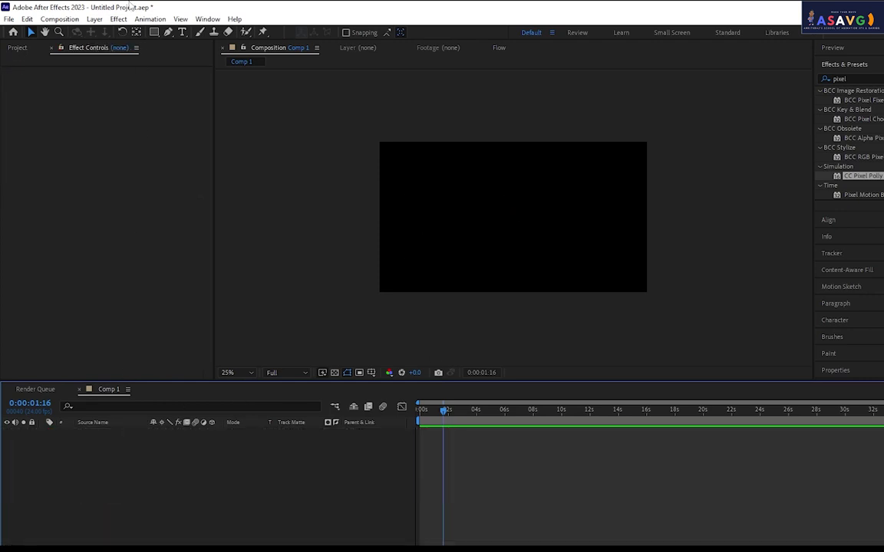
left_click(182, 32)
left_click(453, 215)
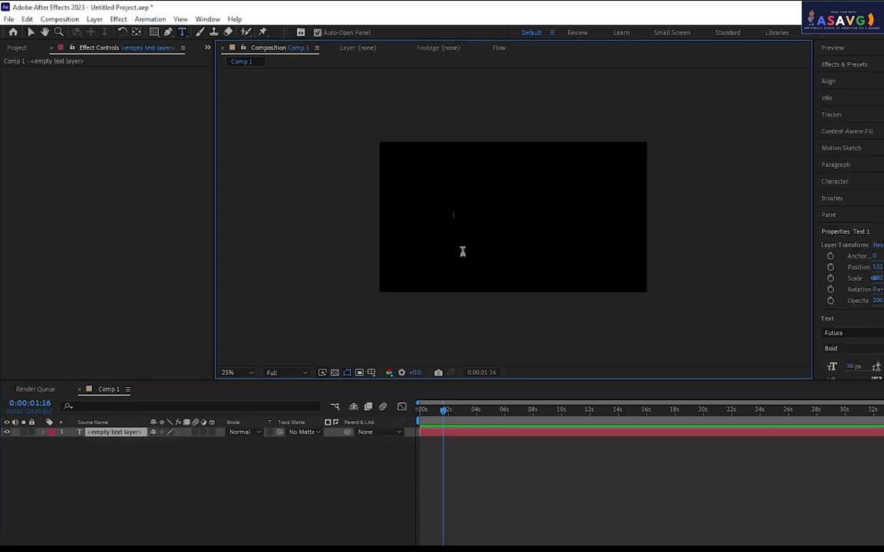
type("TES")
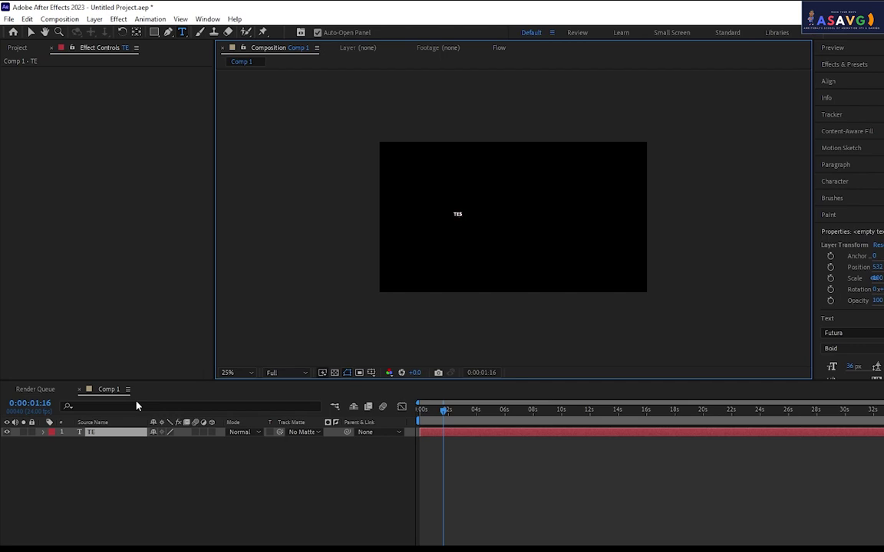
type("TT")
left_click(83, 522)
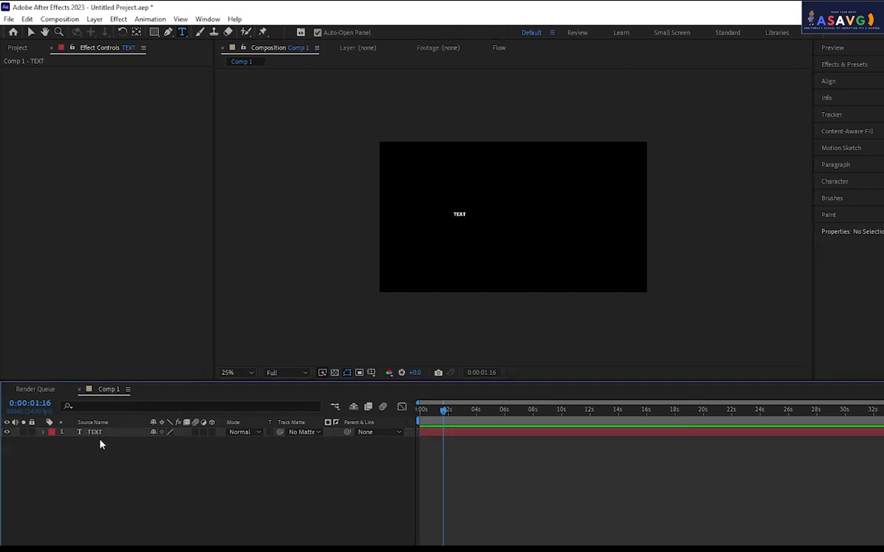
Scale the TEXT layer to 982%, centre its anchor and position, and search effects for 'pixel'.
double_click(98, 434)
key("s")
left_click_drag(165, 442, 309, 155)
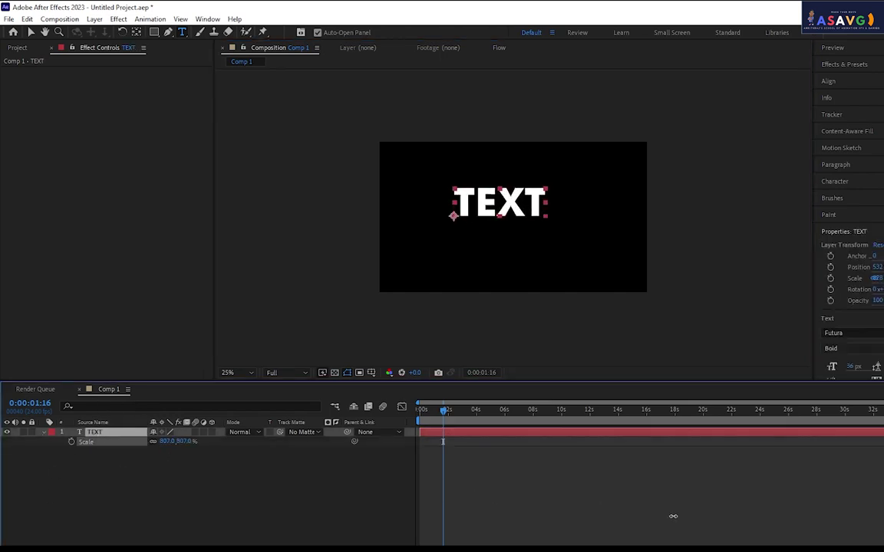
key("ctrl+alt+Home")
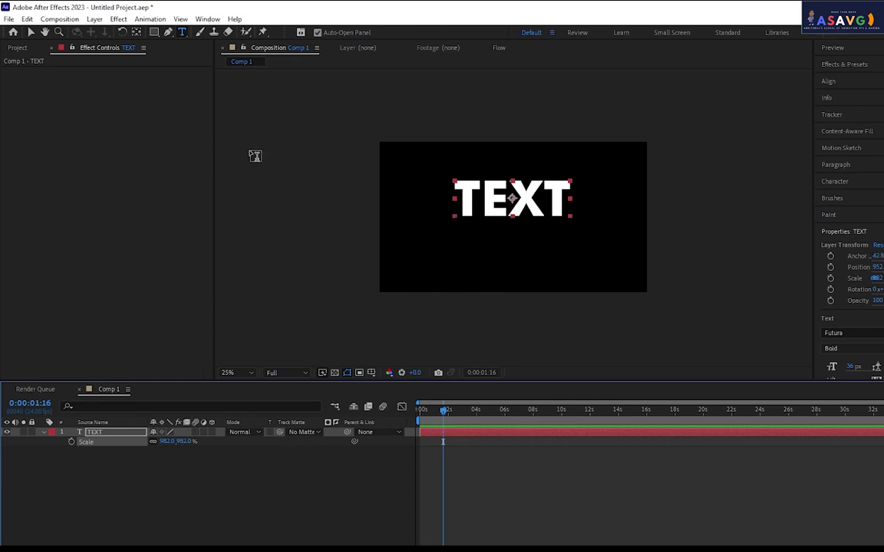
key("ctrl+Home")
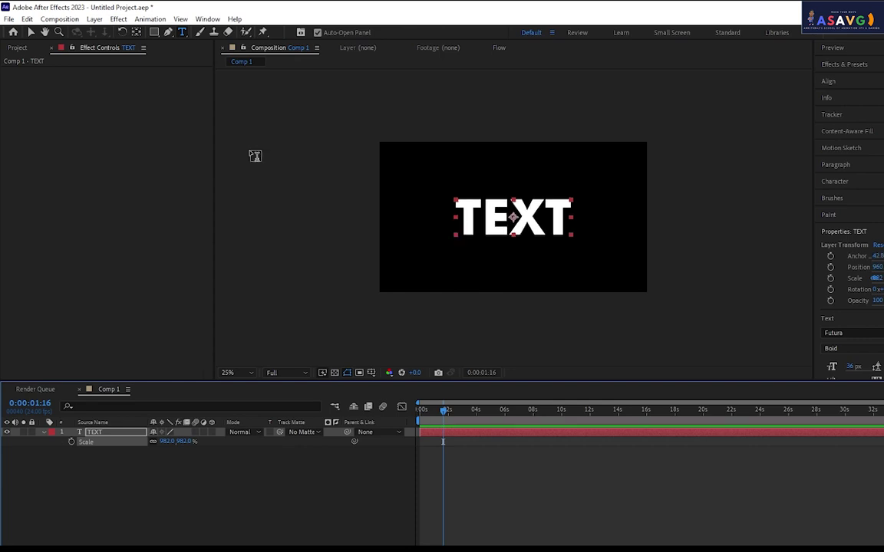
left_click(842, 65)
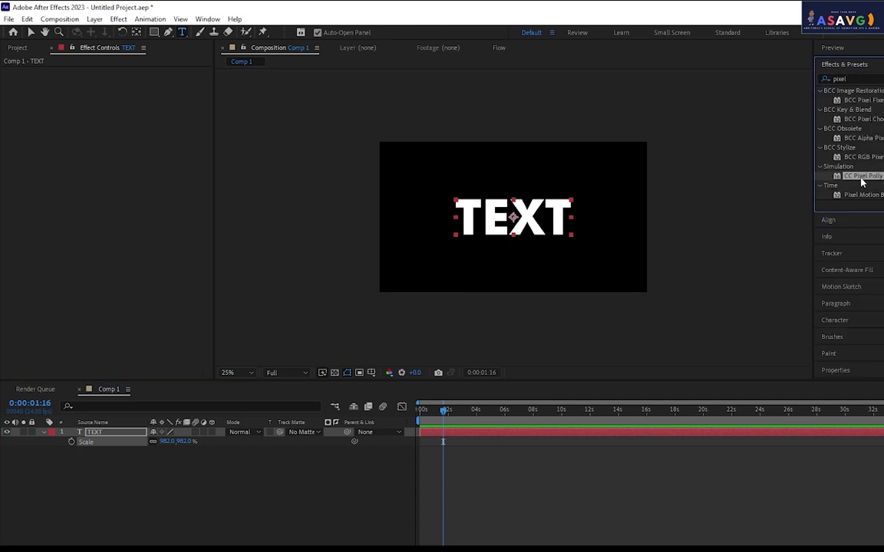
Drop CC Pixel Polly onto the TEXT layer and preview the triangle shatter.
left_click_drag(862, 182, 519, 233)
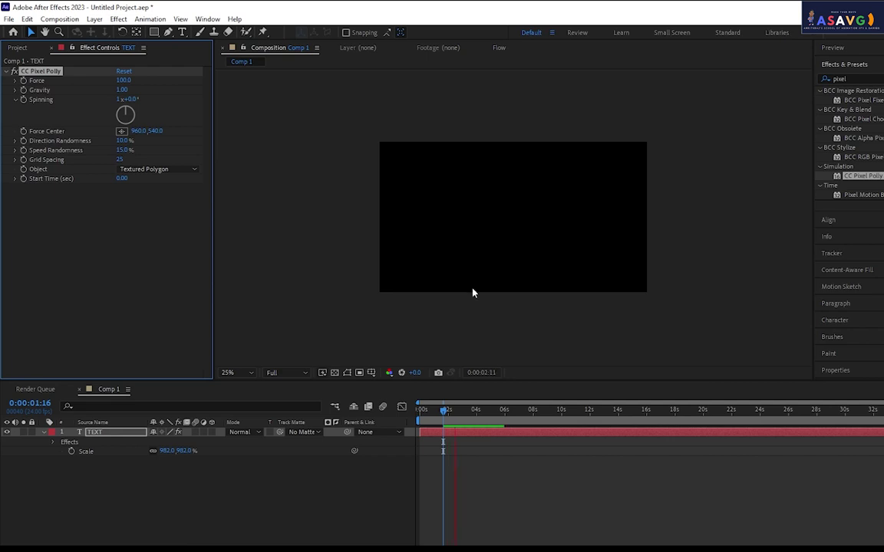
mouse_move(435, 414)
left_mouse_down()
mouse_move(424, 424)
mouse_move(426, 415)
left_mouse_up()
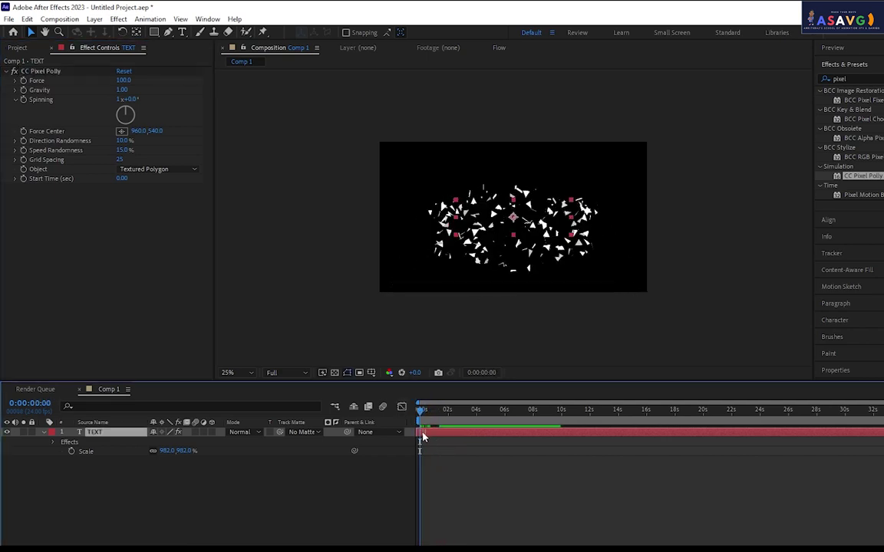
key("space")
key("space")
key("space")
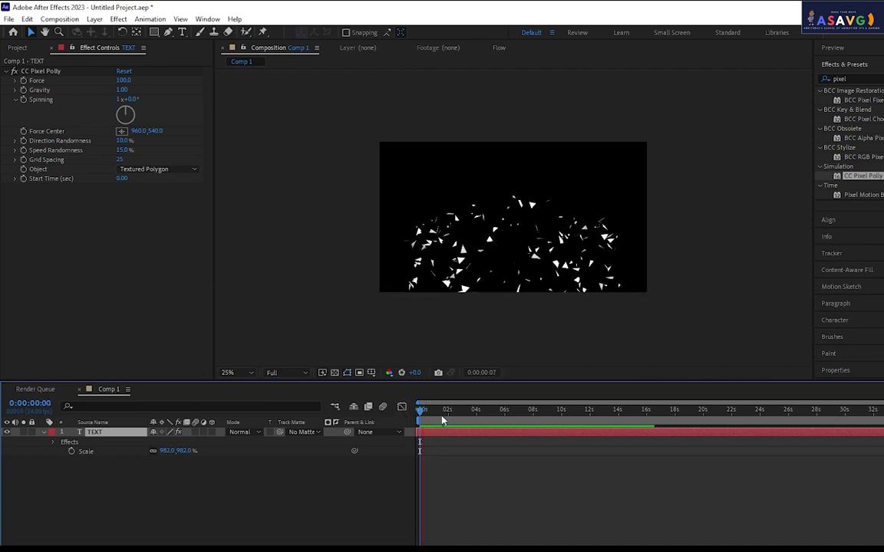
key("space")
Give CC Pixel Polly a first delayed Start Time and preview the shatter.
left_click(122, 178)
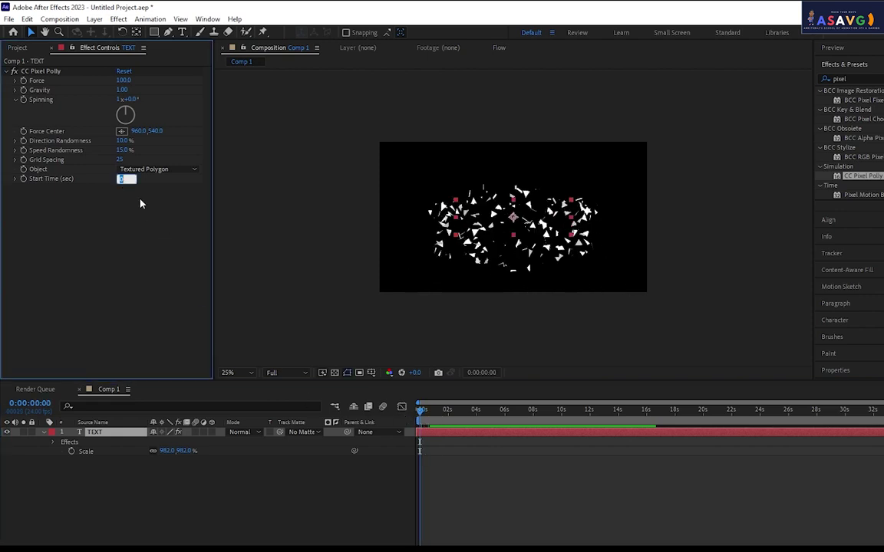
type("3")
key("Return")
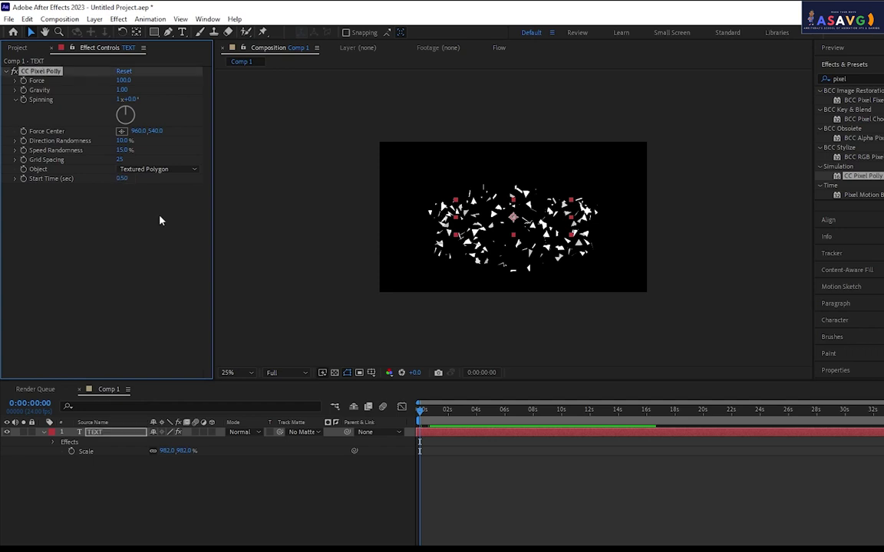
key("space")
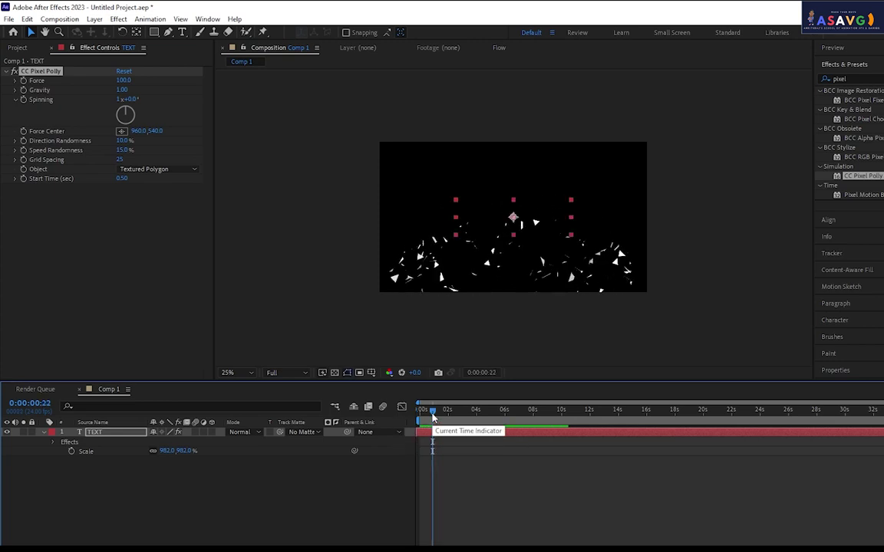
key("space")
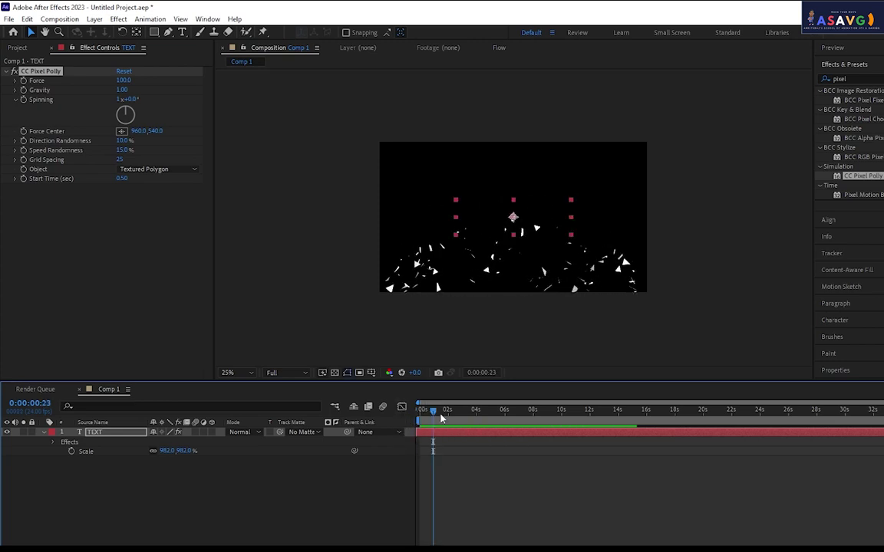
mouse_move(445, 419)
left_mouse_down()
mouse_move(418, 420)
mouse_move(426, 422)
left_mouse_up()
Change the Start Time to 0.80 seconds and preview the shatter again.
left_click(117, 434)
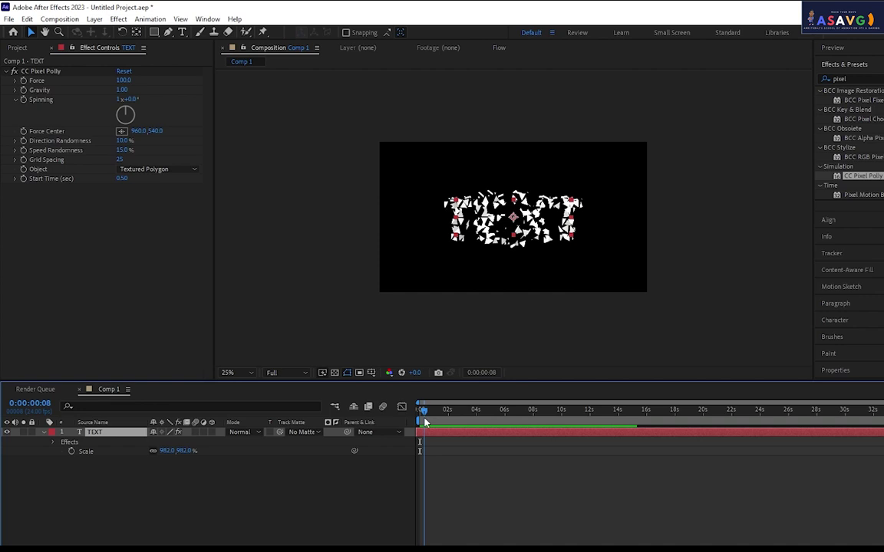
left_click(123, 178)
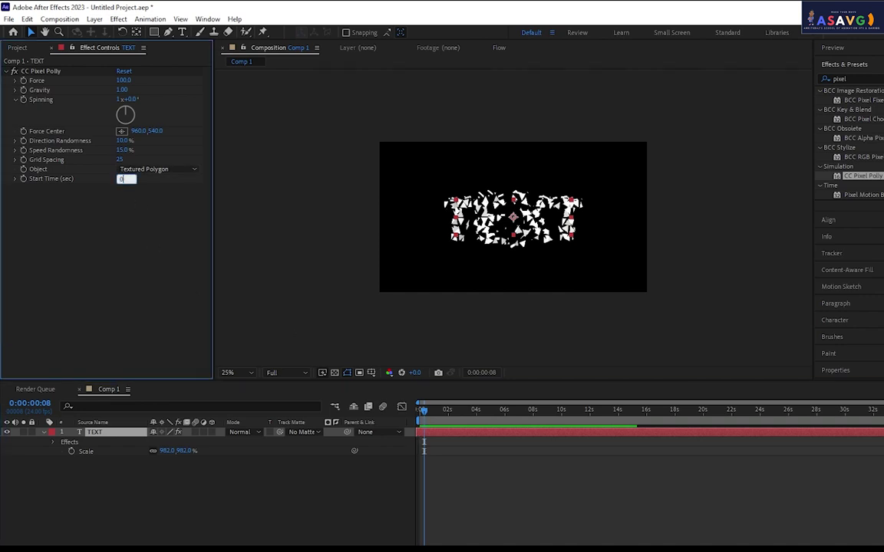
type(".8")
key("Return")
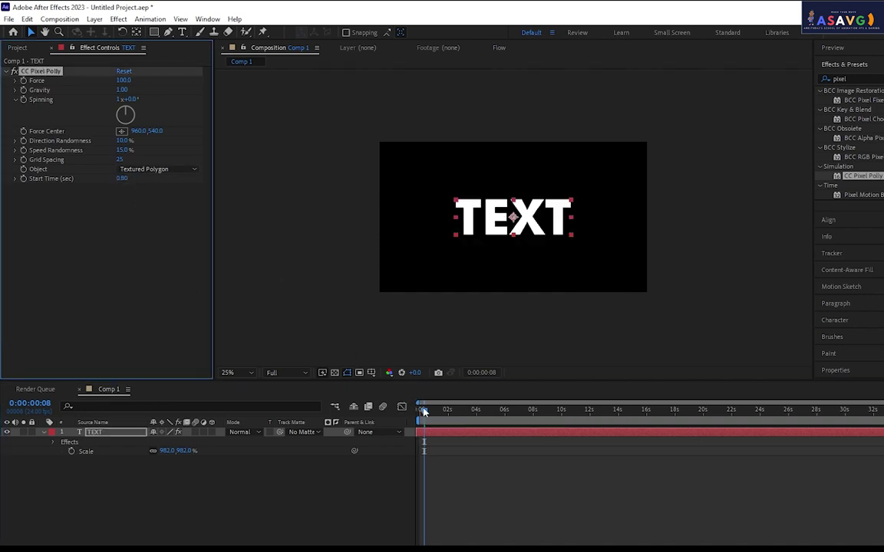
left_click_drag(424, 412, 419, 411)
key("space")
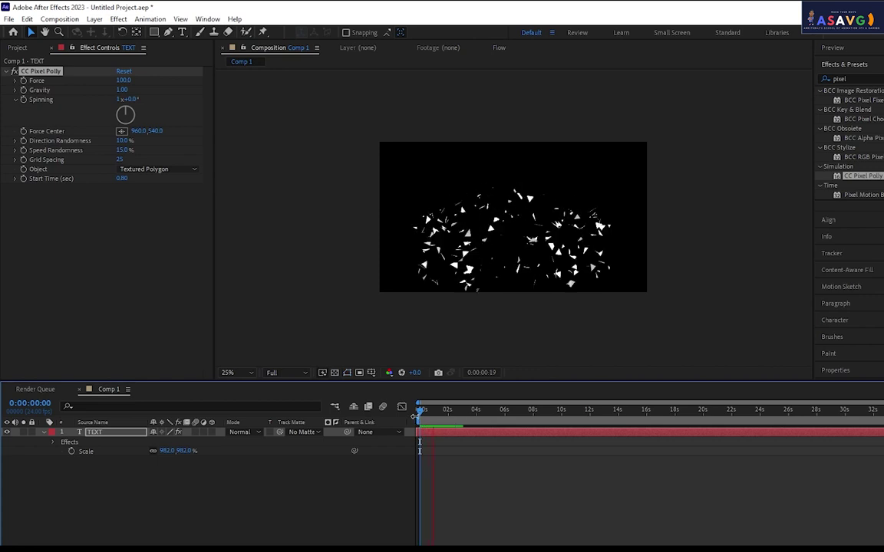
key("space")
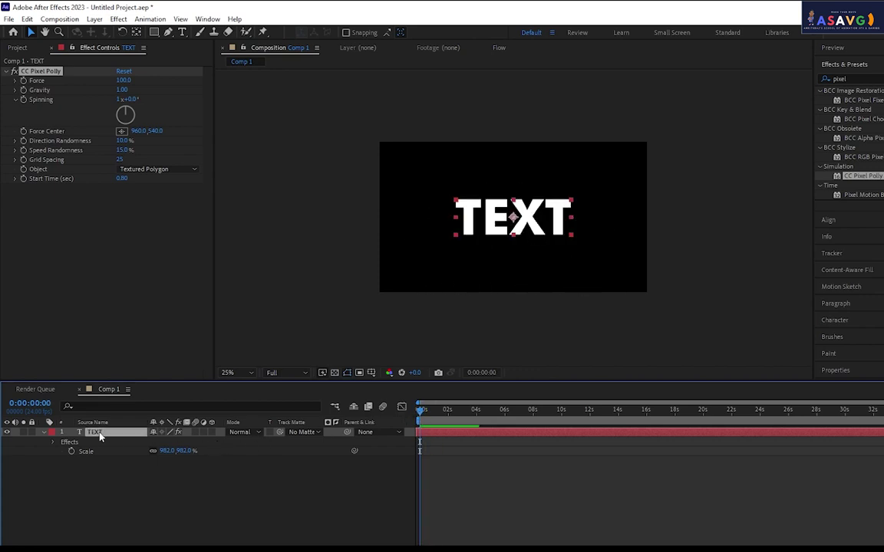
Duplicate the TEXT layer as TEXT 2, preview both layers, then reselect the original TEXT.
left_click(100, 434)
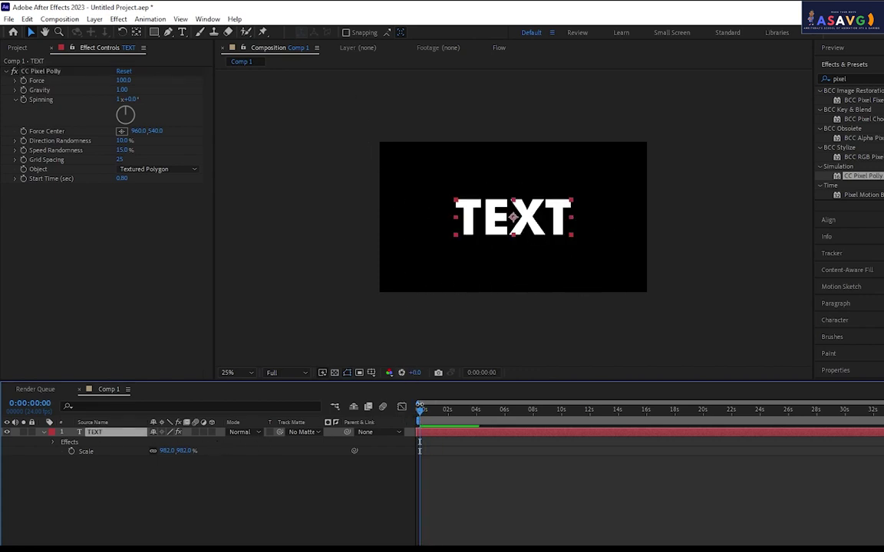
mouse_move(421, 411)
left_mouse_down()
mouse_move(435, 413)
mouse_move(426, 424)
left_mouse_up()
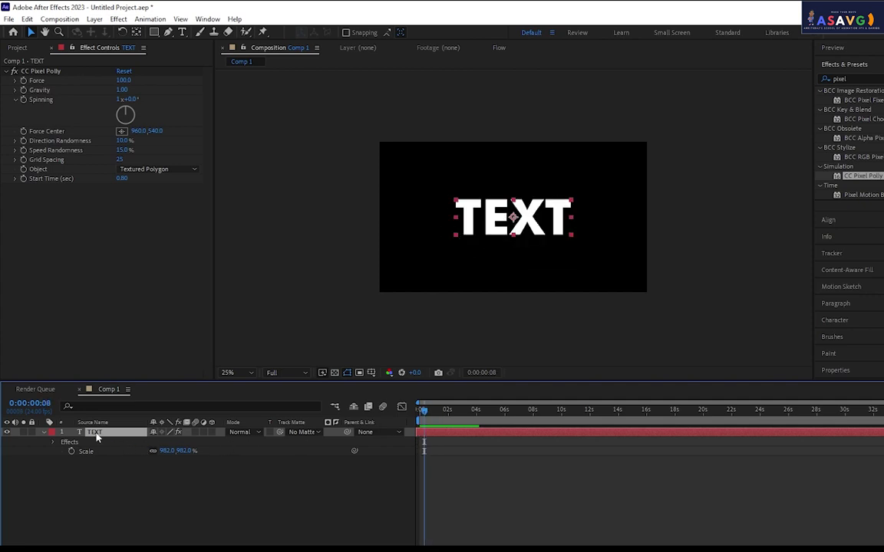
key("ctrl+d")
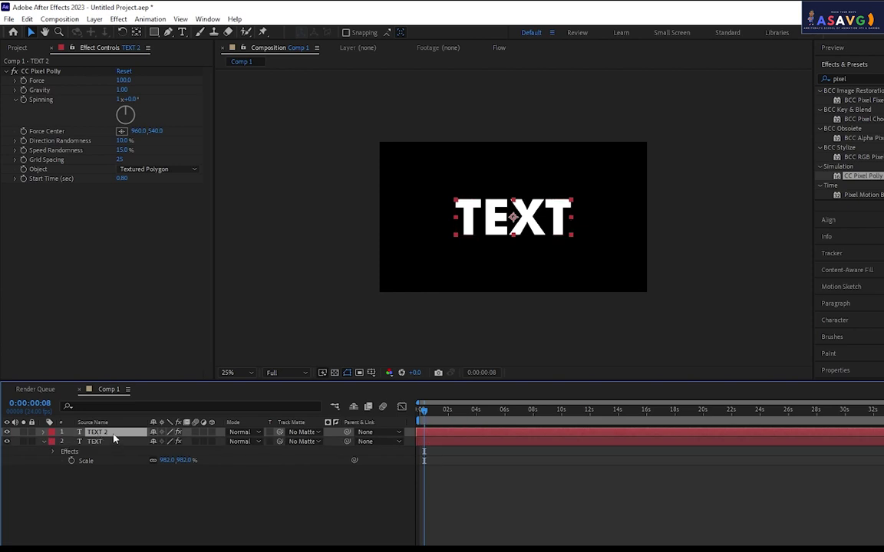
left_click_drag(424, 414, 420, 413)
key("space")
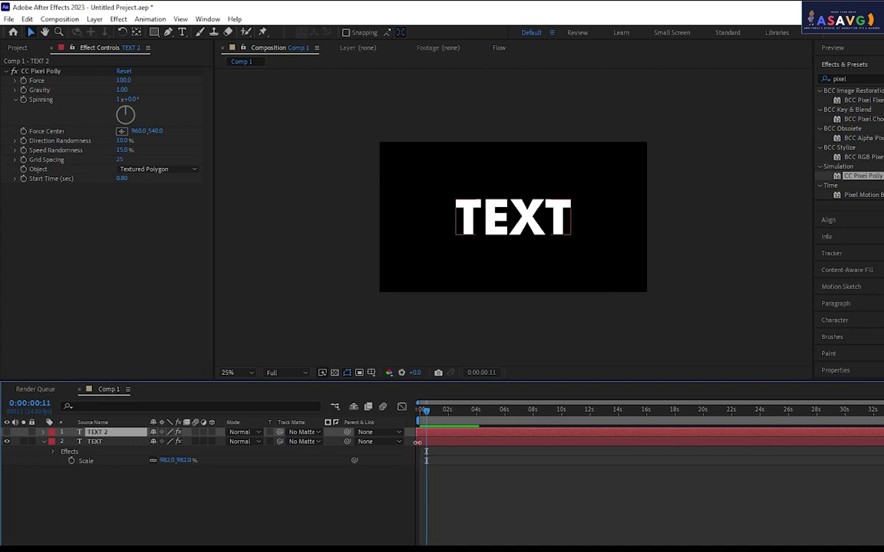
left_click(424, 442)
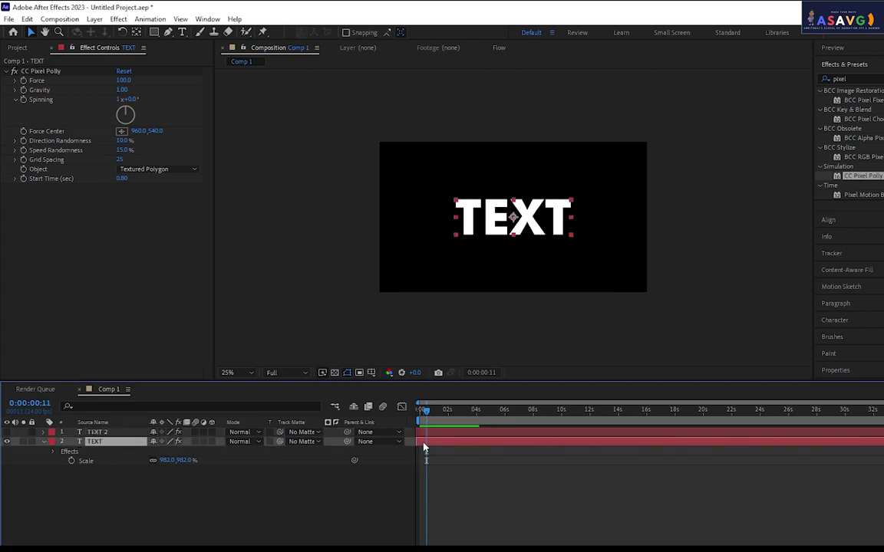
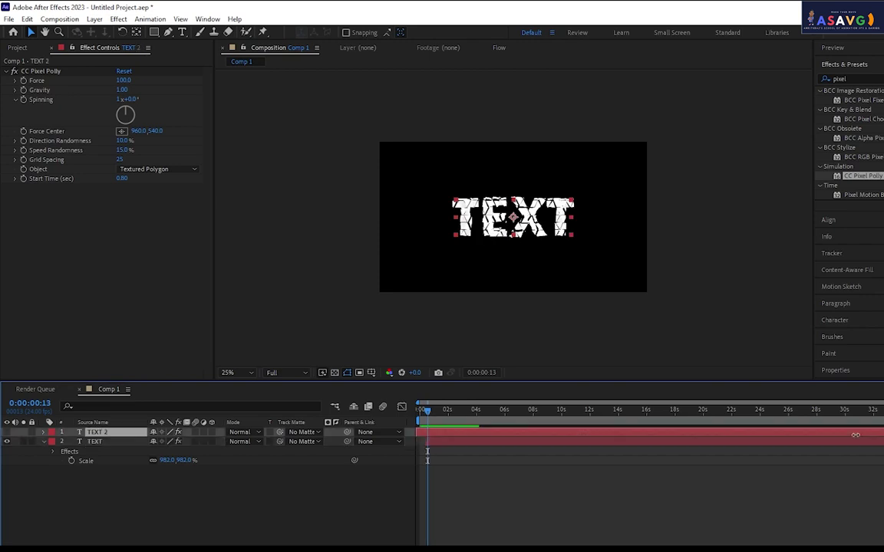
Select TEXT 2, turn its visibility back on, and return the playhead to frame 0.
key("ctrl+Up")
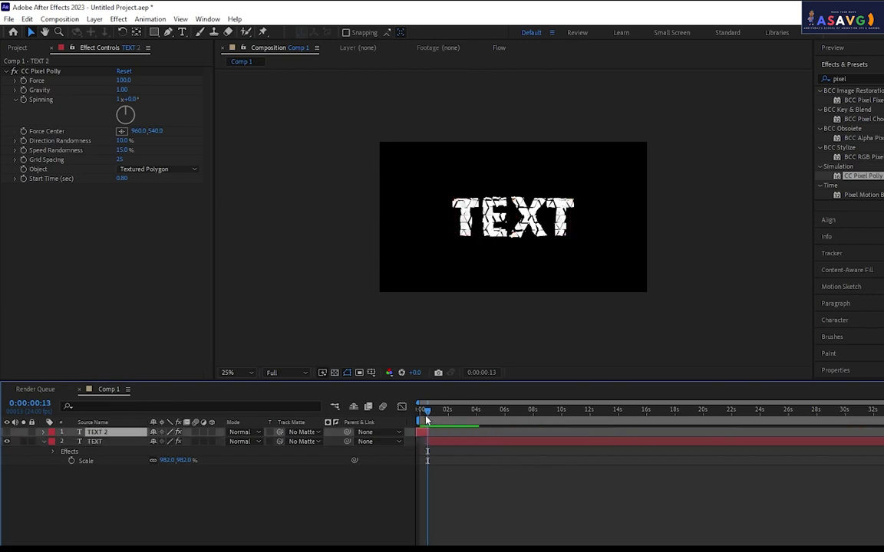
left_click(14, 432)
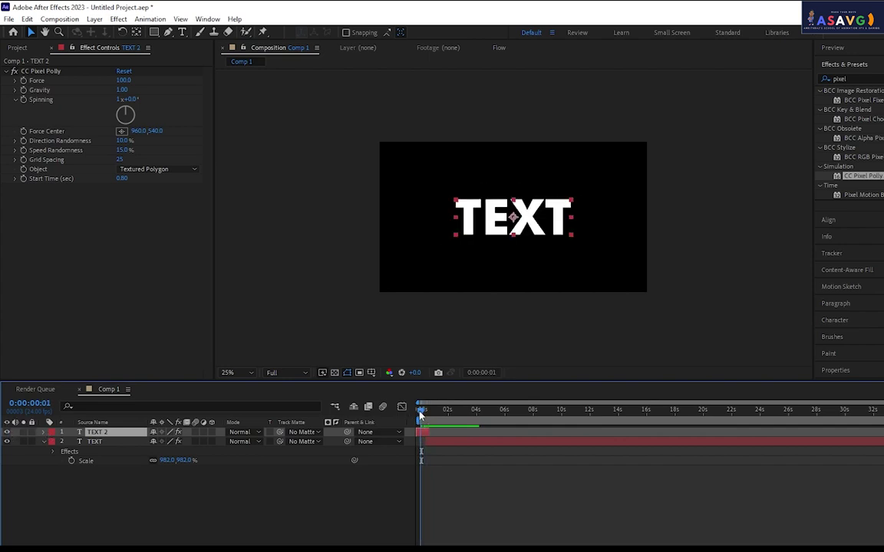
mouse_move(420, 412)
left_mouse_down()
mouse_move(430, 418)
mouse_move(418, 422)
left_mouse_up()
Draw a rectangular mask around the lettering on TEXT 2.
left_click(155, 32)
left_click_drag(435, 190, 576, 250)
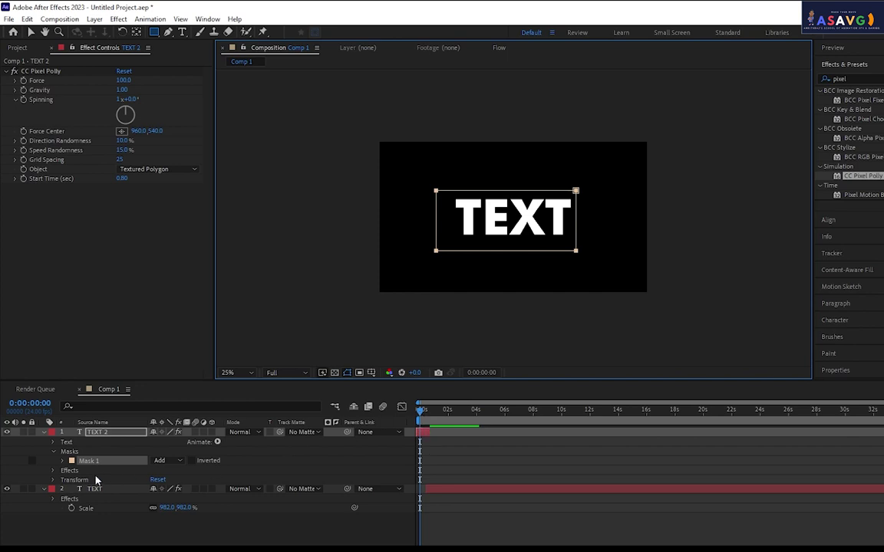
left_click(63, 460)
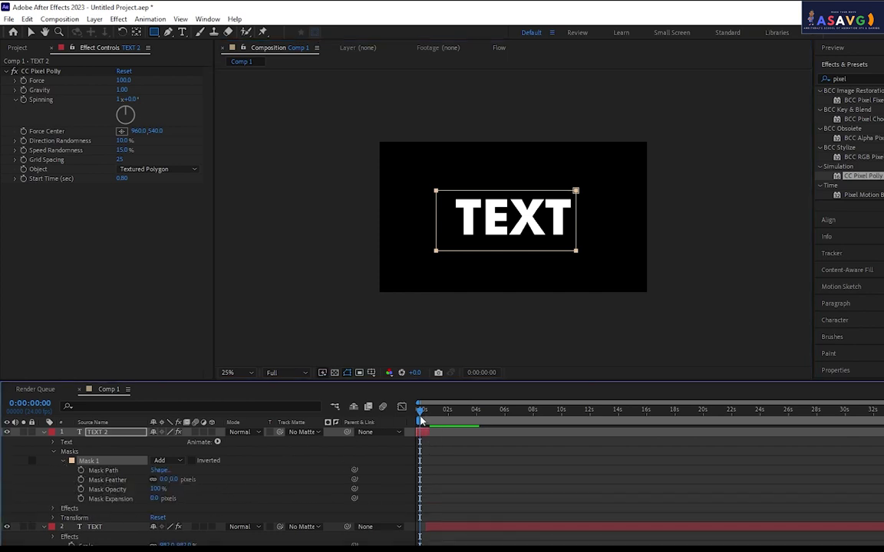
Keyframe Mask Path at frame 12, then slide the mask left at frame 0.
left_click_drag(420, 415, 428, 414)
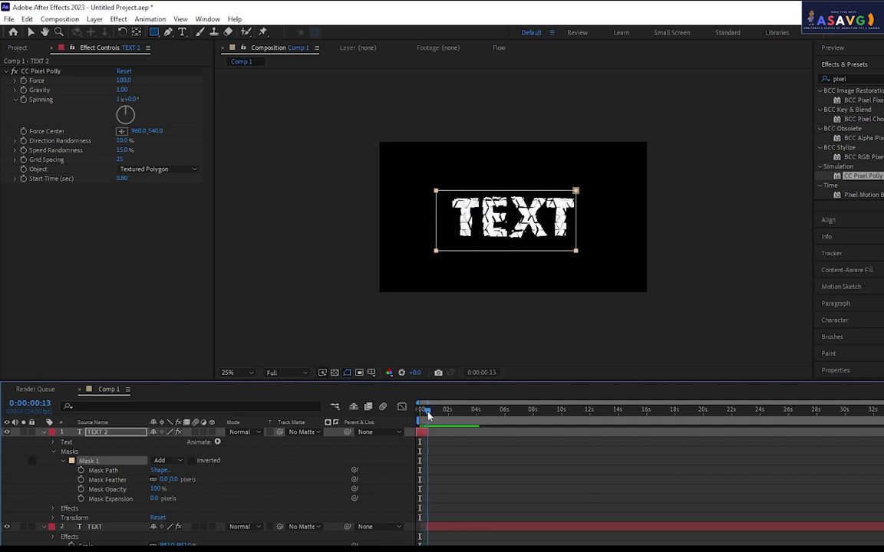
left_click(81, 471)
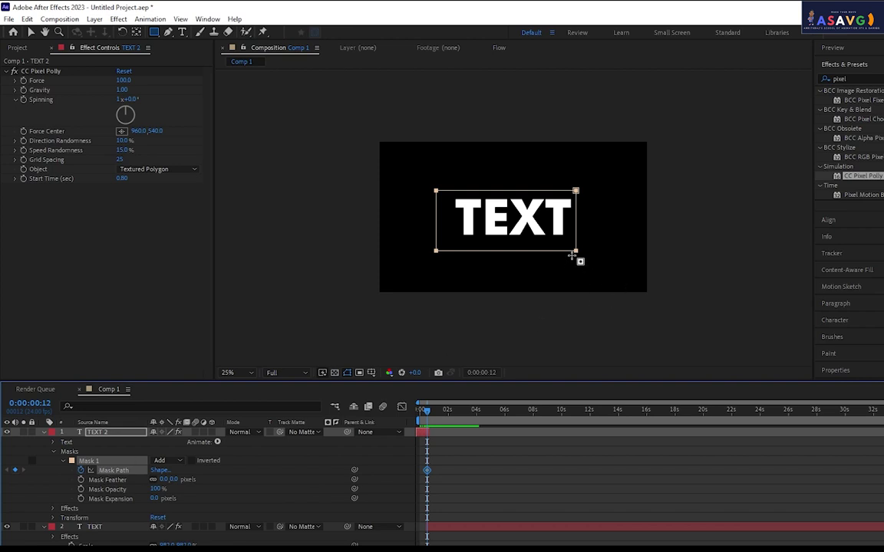
left_click(31, 31)
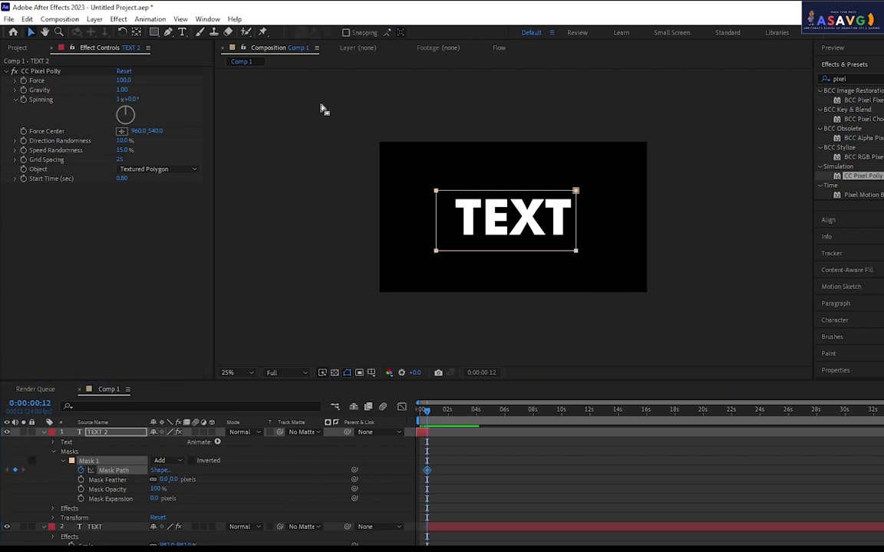
left_click(577, 252)
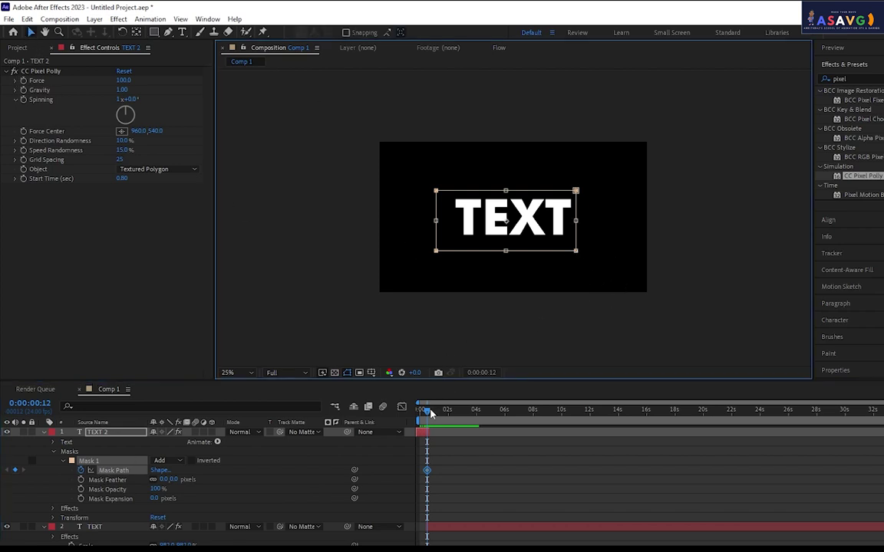
left_click_drag(430, 413, 420, 411)
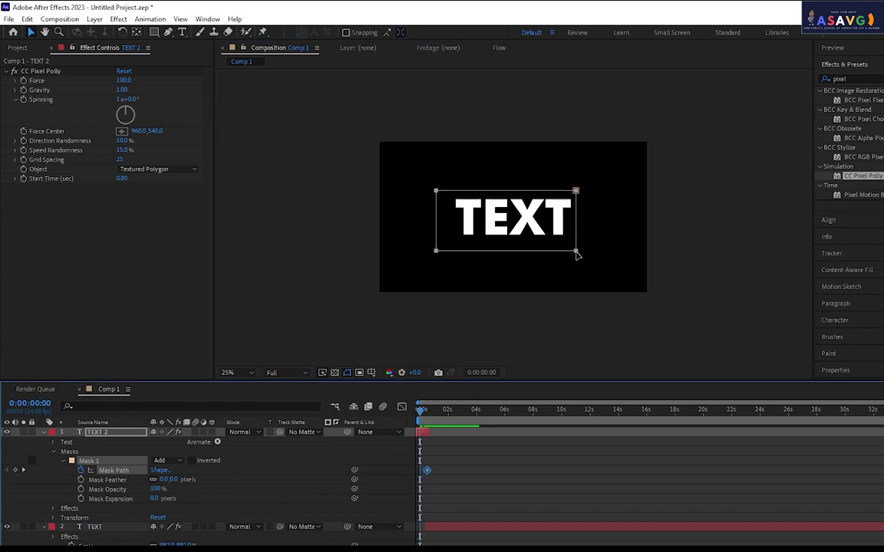
left_click_drag(577, 254, 460, 253)
Preview the mask slide and shatter, then return to frame 11.
key("space")
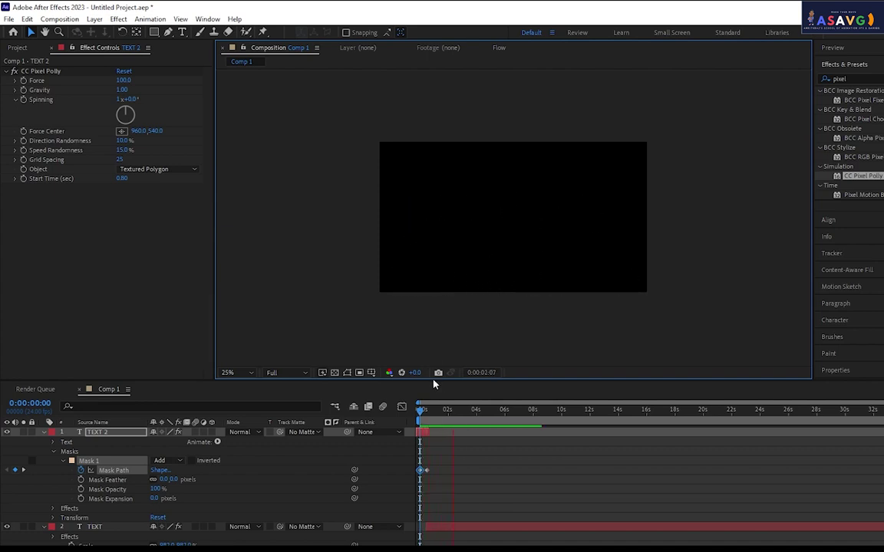
key("space")
key("space")
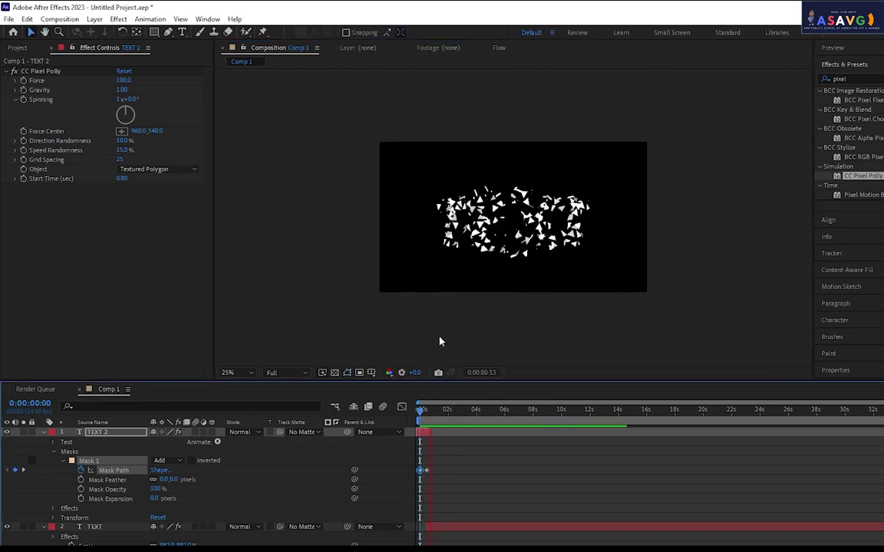
key("space")
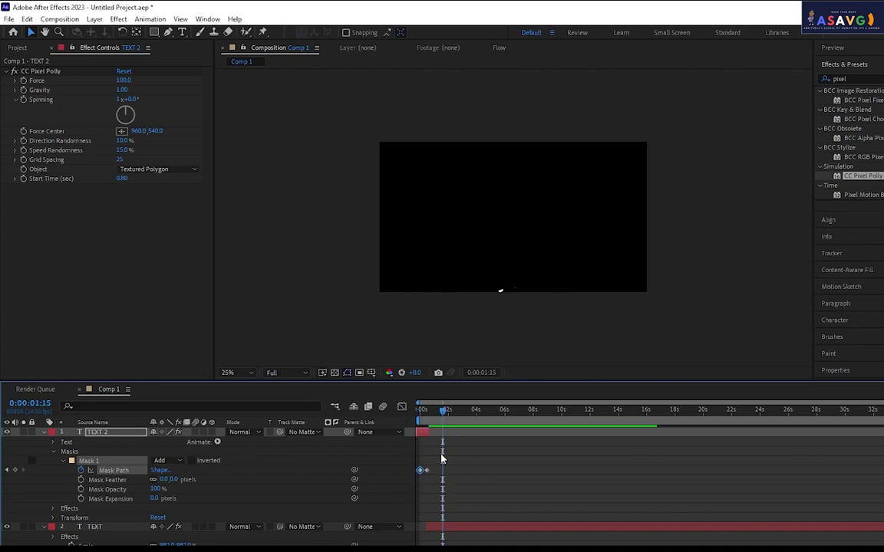
left_click(426, 410)
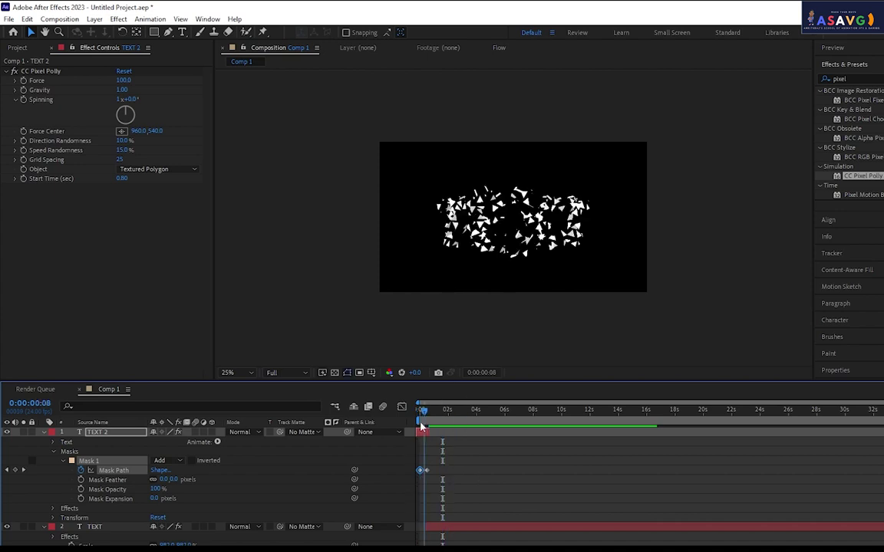
Move the second Mask Path keyframe closer to the first and scrub through the shatter.
left_click(454, 529)
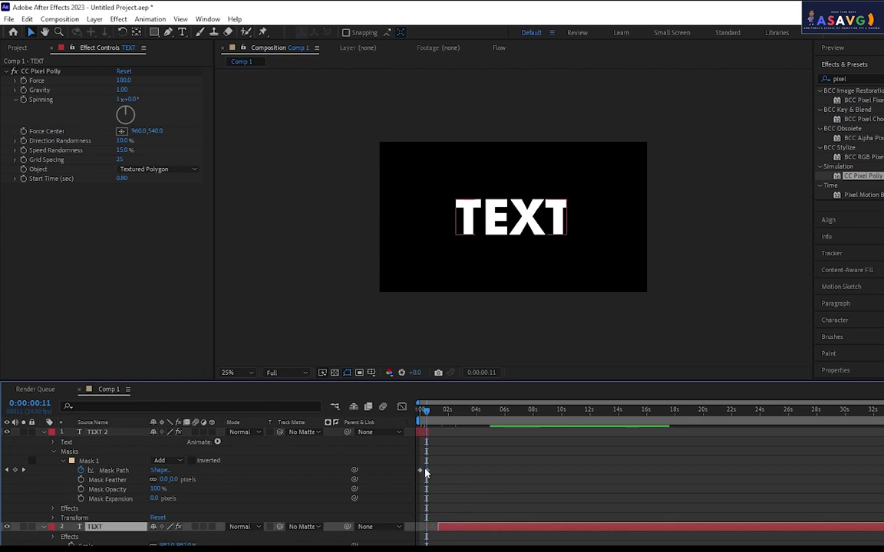
left_click_drag(426, 470, 439, 470)
left_click(423, 419)
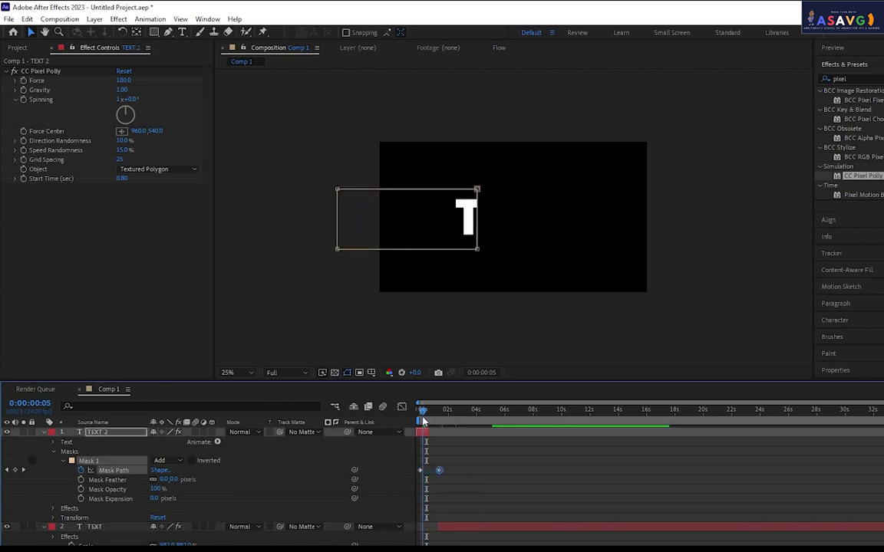
mouse_move(423, 420)
left_mouse_down()
mouse_move(443, 420)
mouse_move(422, 419)
mouse_move(434, 418)
mouse_move(424, 420)
mouse_move(443, 495)
mouse_move(443, 471)
left_mouse_up()
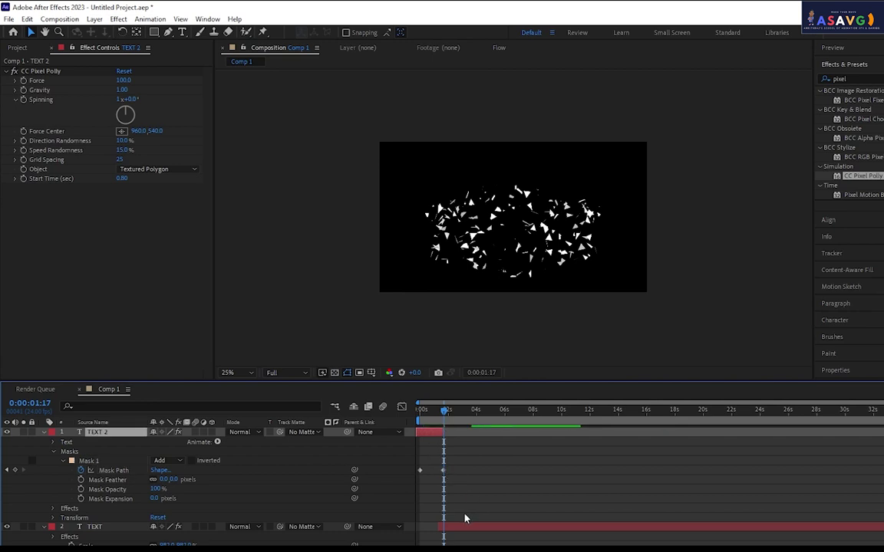
Delay the TEXT layer's start slightly and preview the timing from the first frame.
left_click_drag(462, 527, 471, 529)
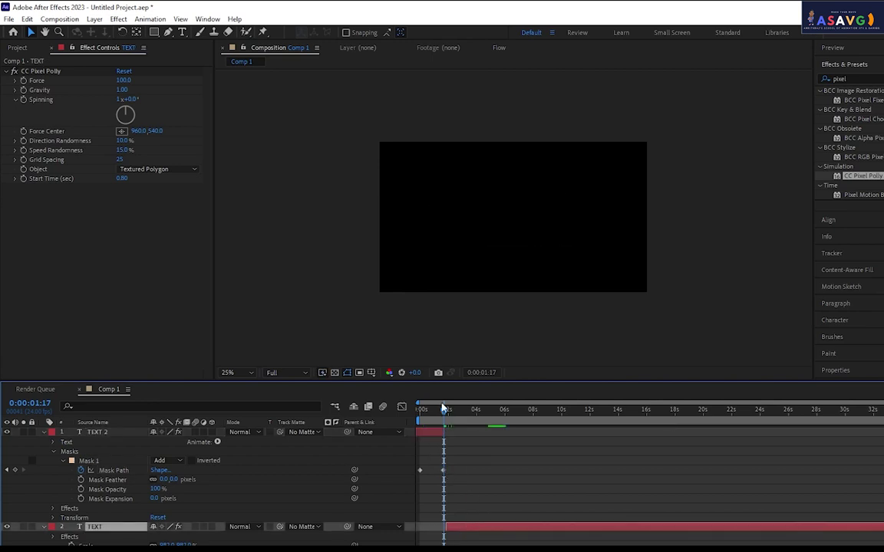
left_click_drag(443, 410, 422, 418)
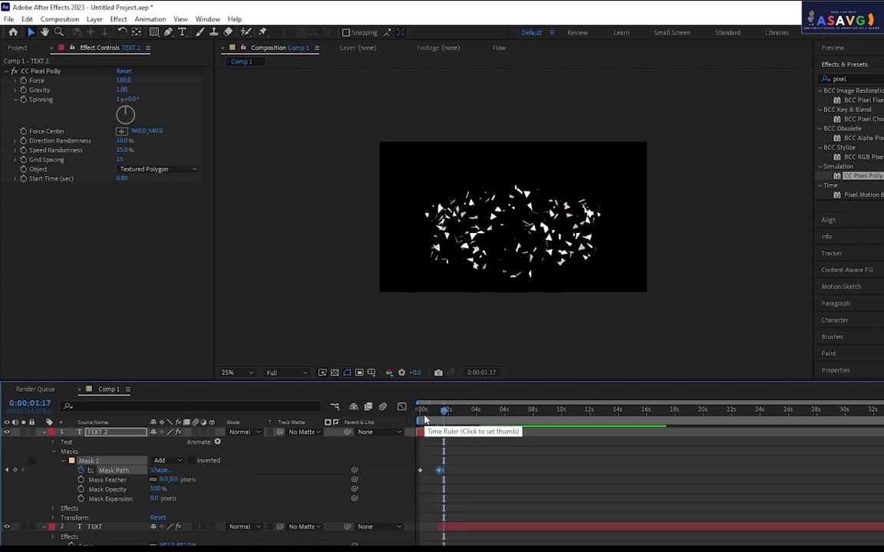
key("ctrl+Up")
key("space")
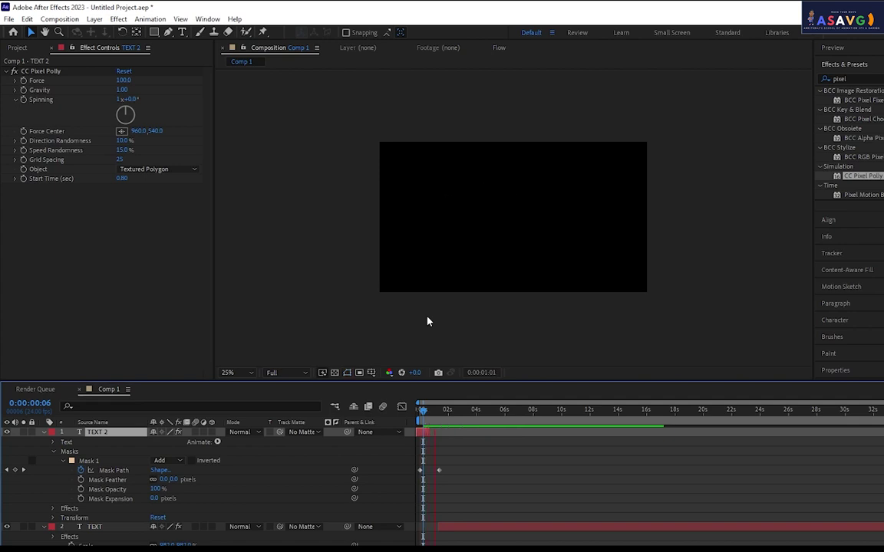
key("Home")
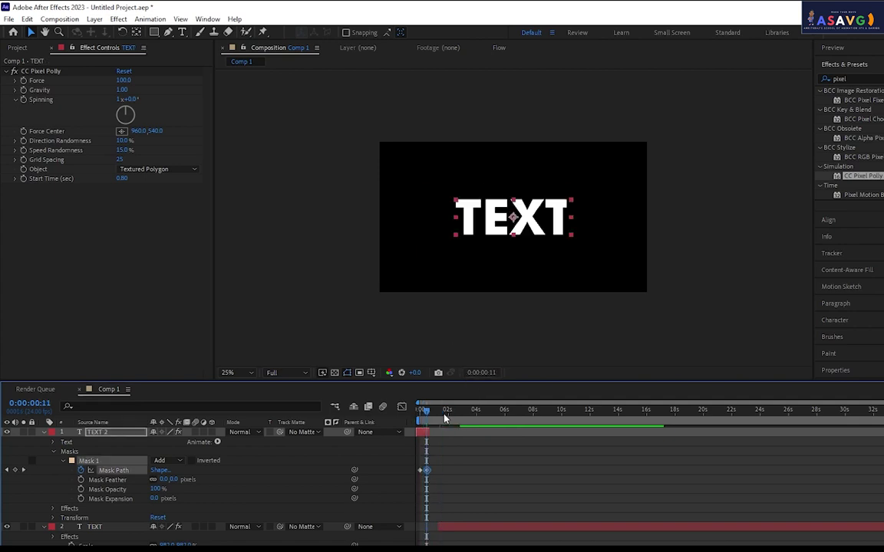
key("ctrl+Down")
key("space")
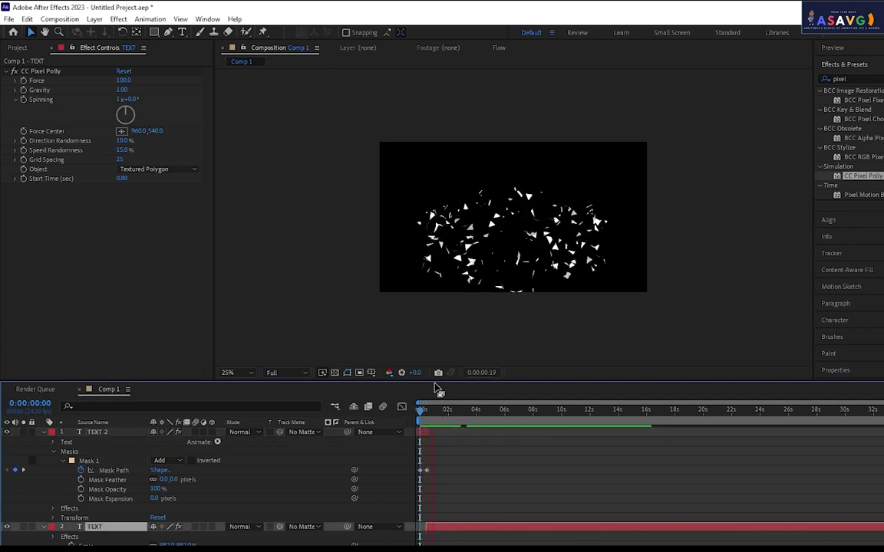
left_click(430, 418)
left_click_drag(429, 418, 428, 417)
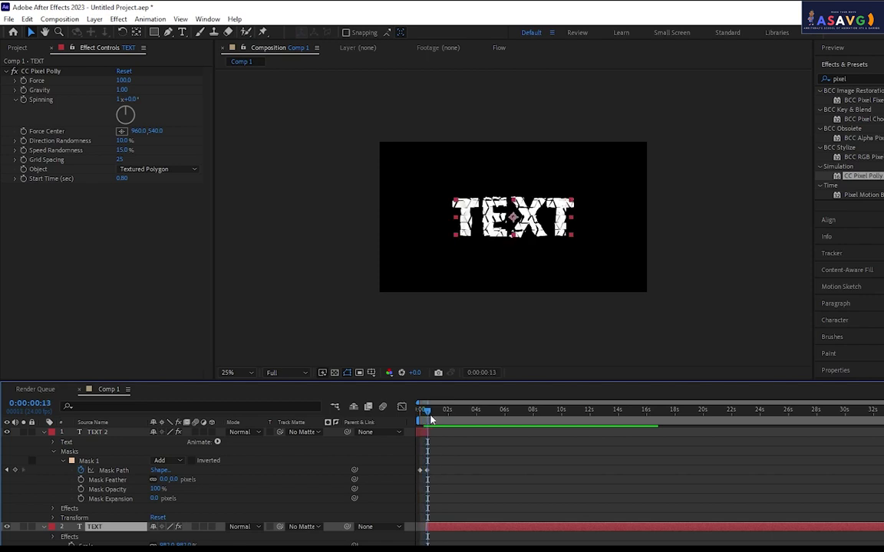
Try CC Pixel Polly Force 68 in preview, then undo back to 100.
left_click(123, 80)
type("68")
key("Return")
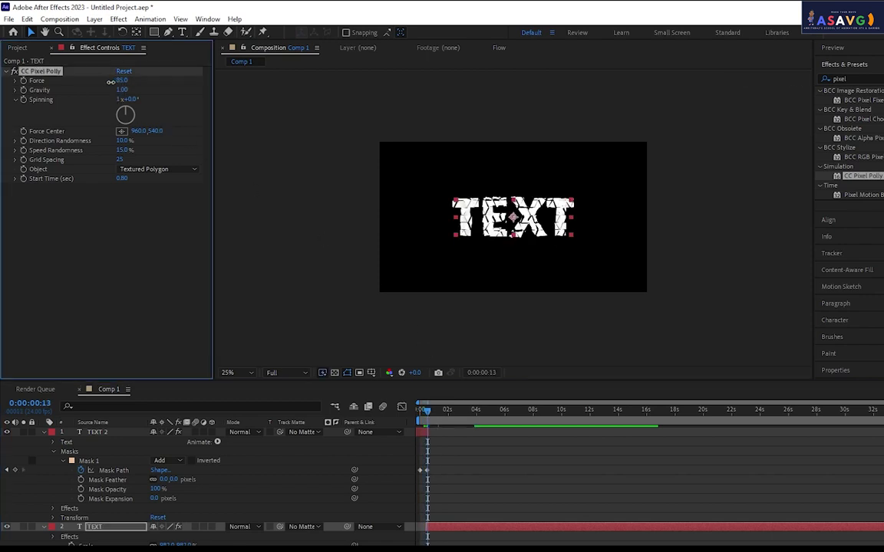
key("space")
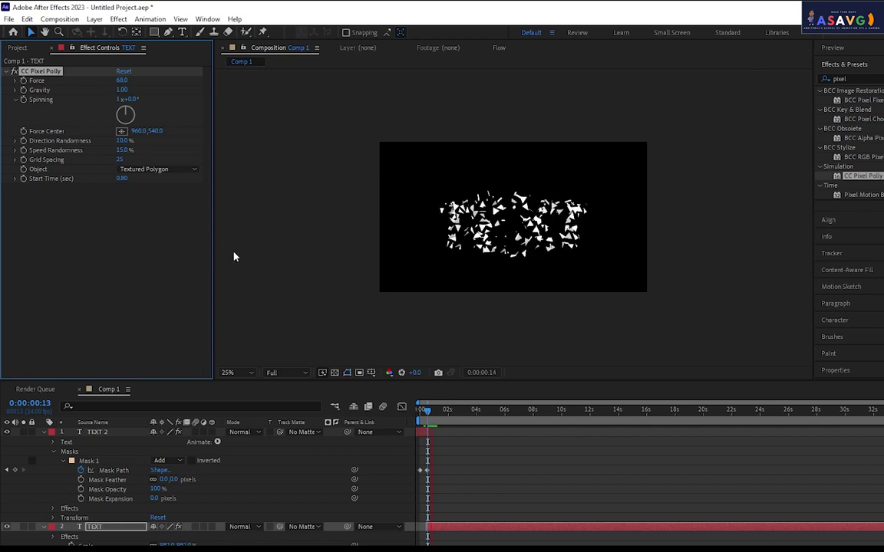
left_click(421, 418)
key("space")
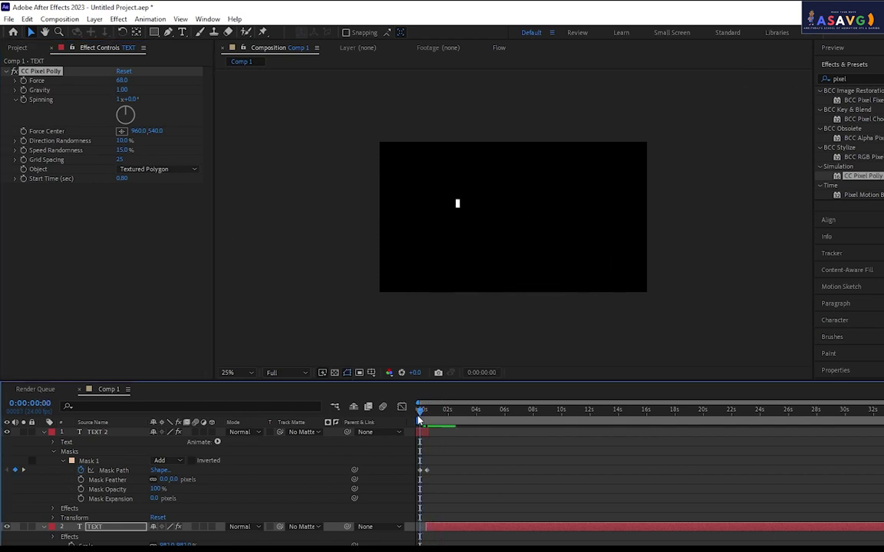
left_click(421, 420)
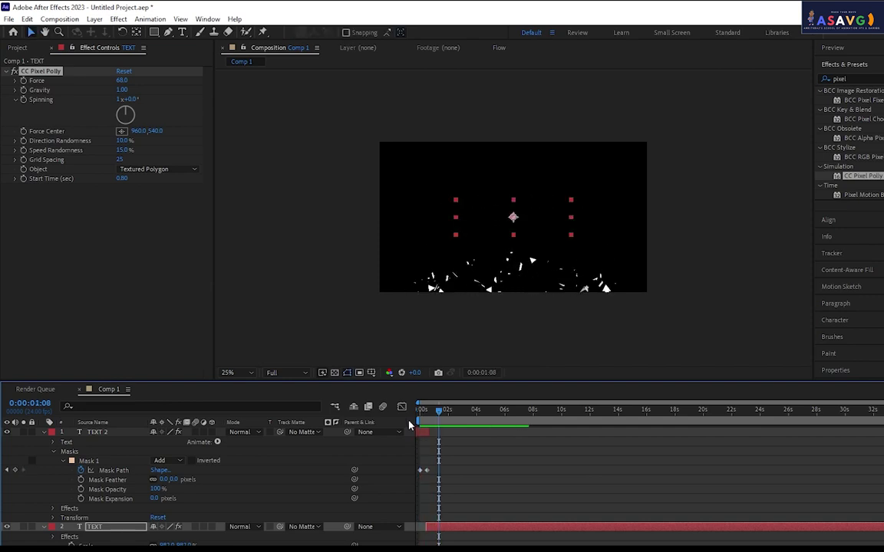
key("ctrl+z")
Try moving Force Center to 1684, preview, then undo back to 960.
left_click_drag(136, 132, 586, 240)
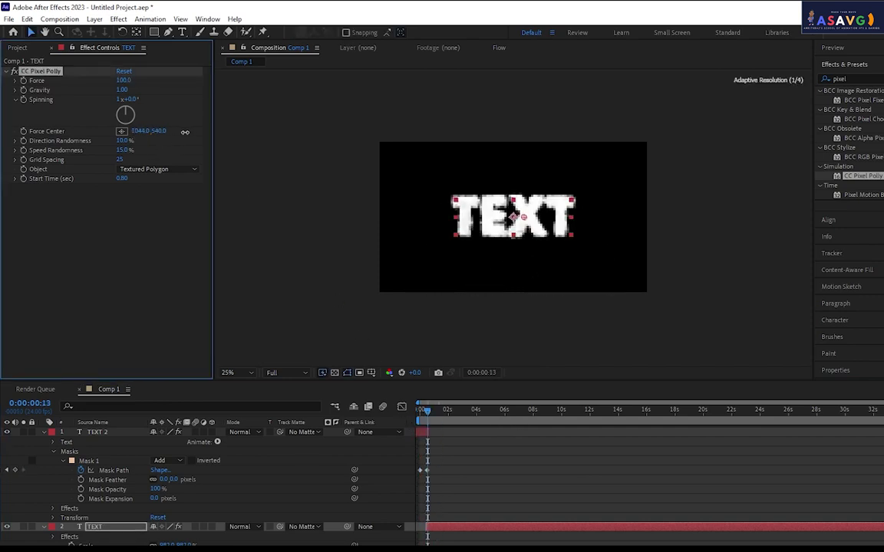
key("space")
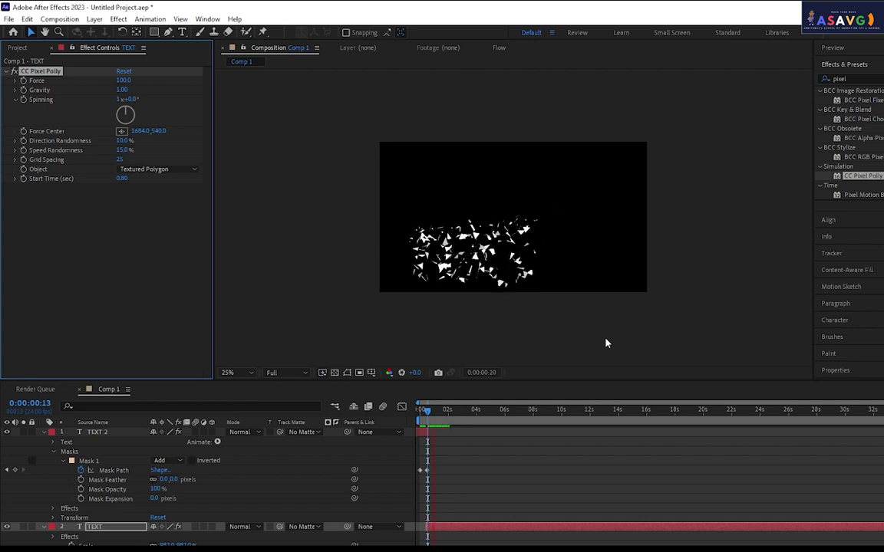
key("ctrl+z")
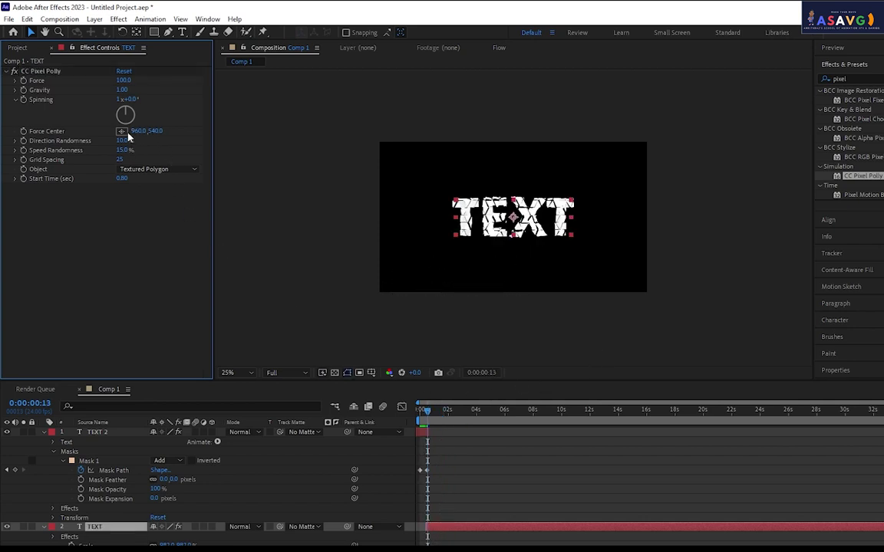
Test extra shard spin, then set Spinning to 1x+0.0° and check frame 12.
left_click_drag(127, 106, 138, 121)
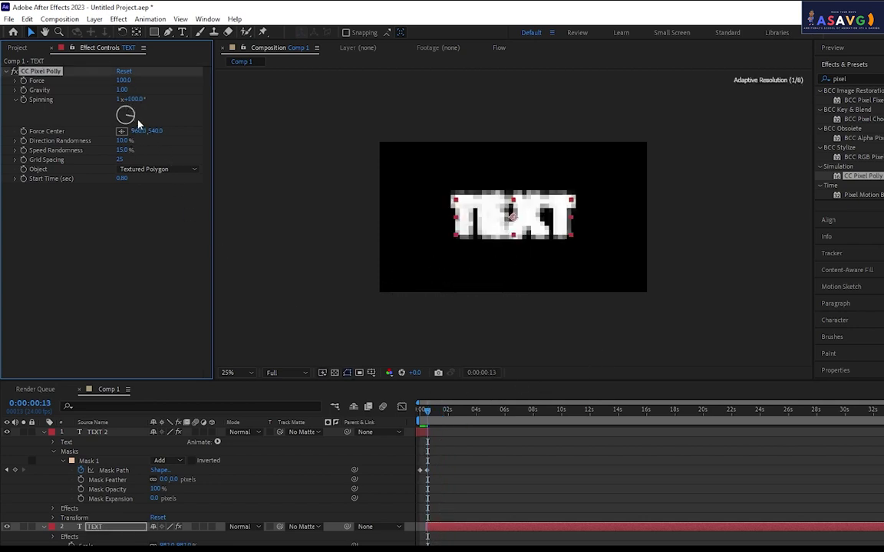
left_click(416, 420)
key("space")
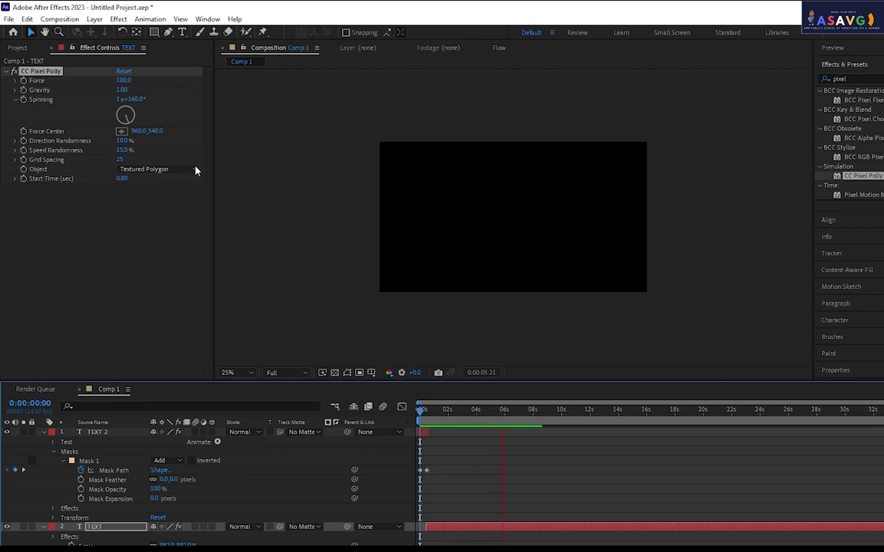
left_click(129, 99)
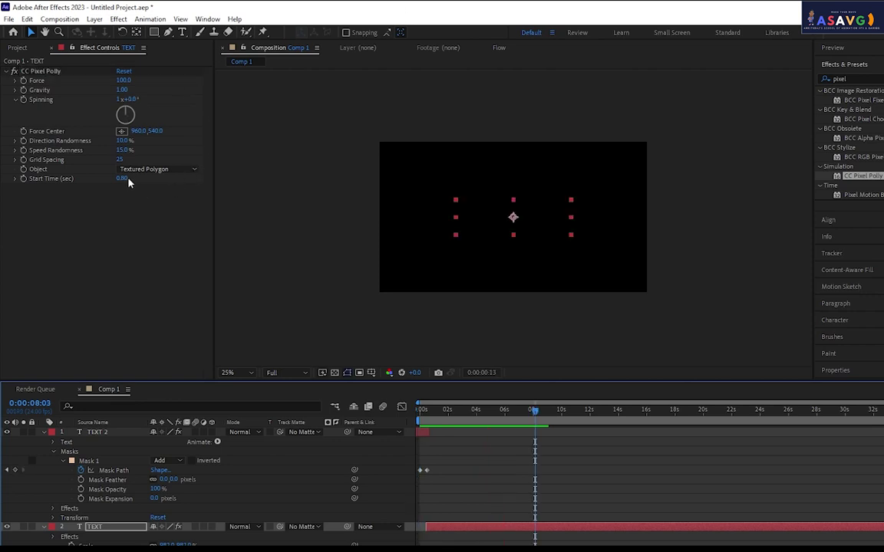
type("0")
key("Return")
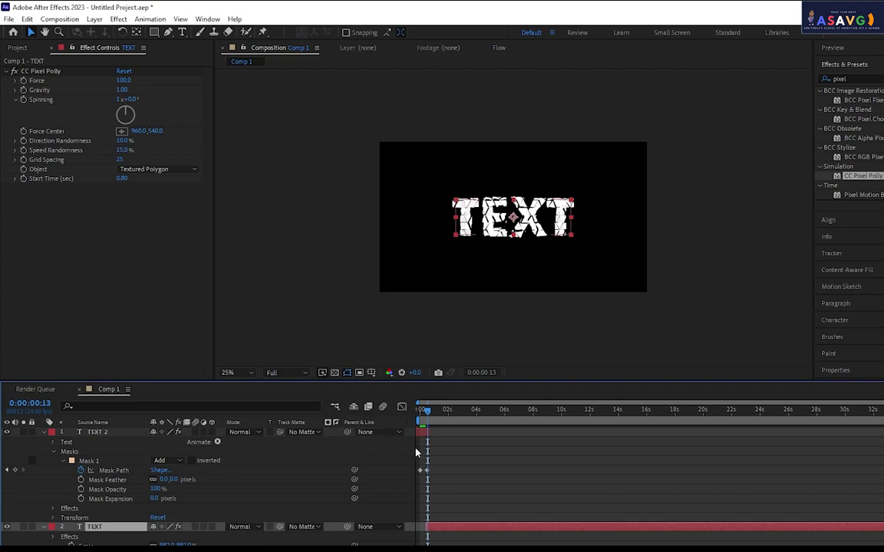
left_click(427, 420)
left_click_drag(427, 421, 430, 420)
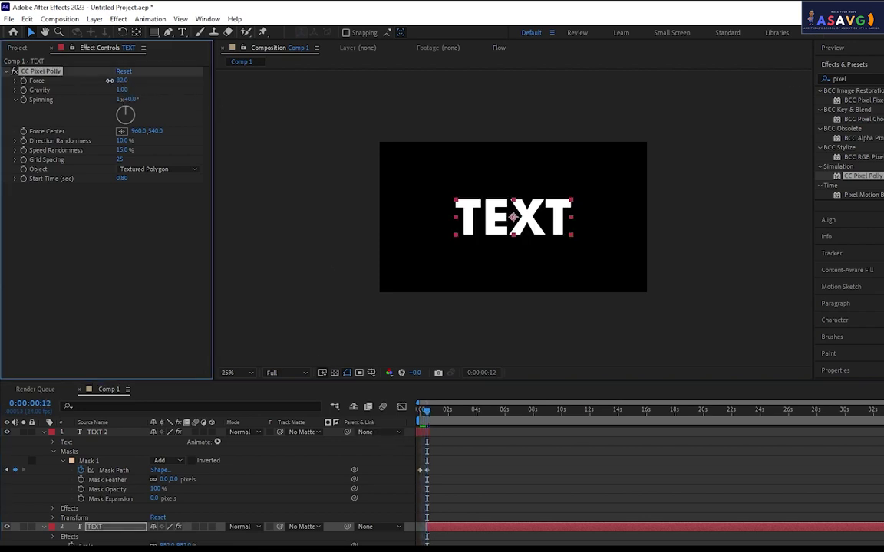
Preview the shatter with Force -112, then revert Force to 100.
left_click_drag(123, 79, 46, 80)
key("space")
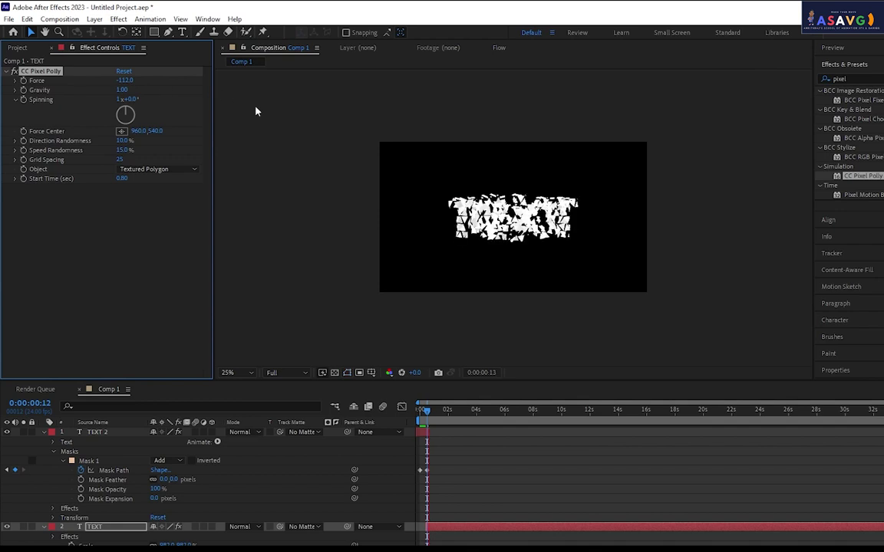
left_click_drag(422, 414, 436, 420)
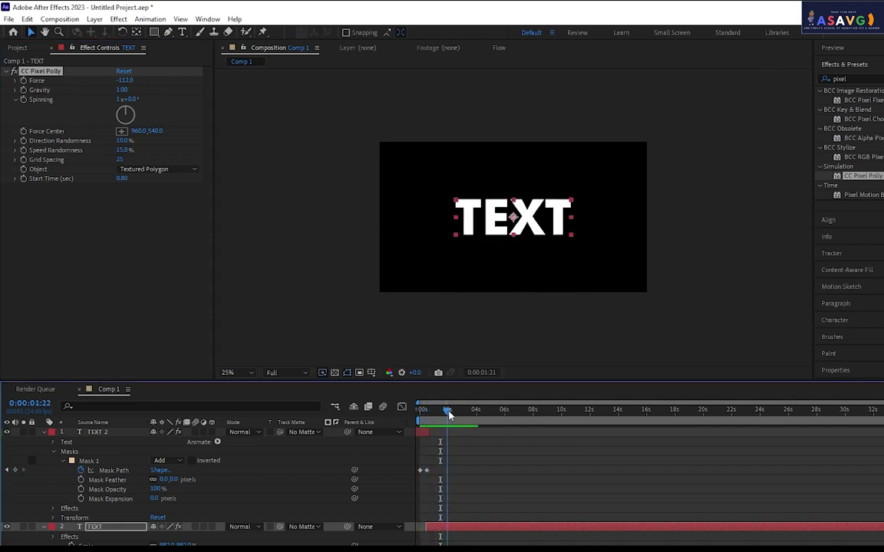
key("space")
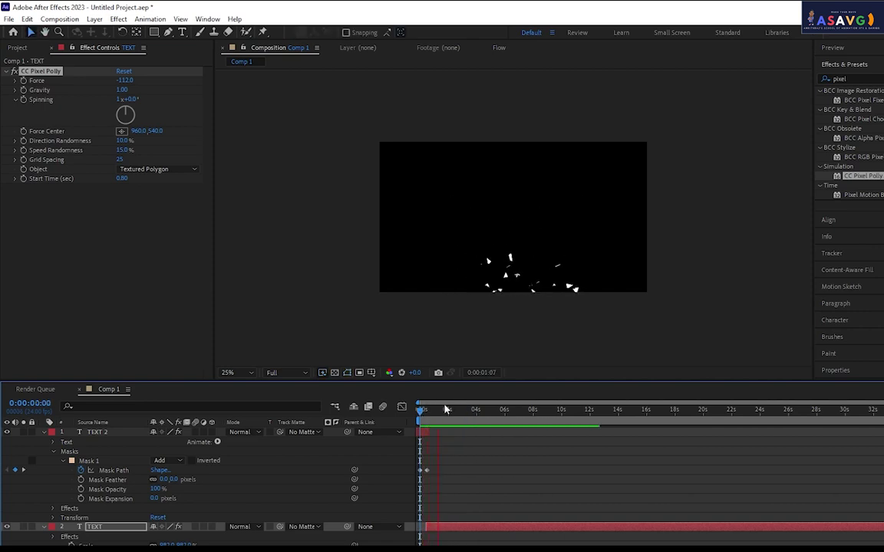
key("ctrl+z")
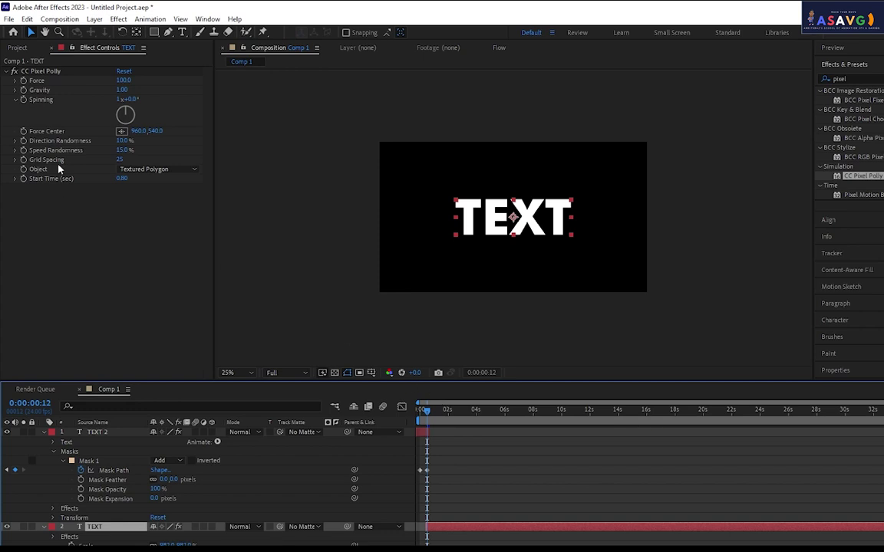
Raise CC Pixel Polly Grid Spacing to 143 and preview the bigger shards.
left_click_drag(121, 159, 182, 160)
key("space")
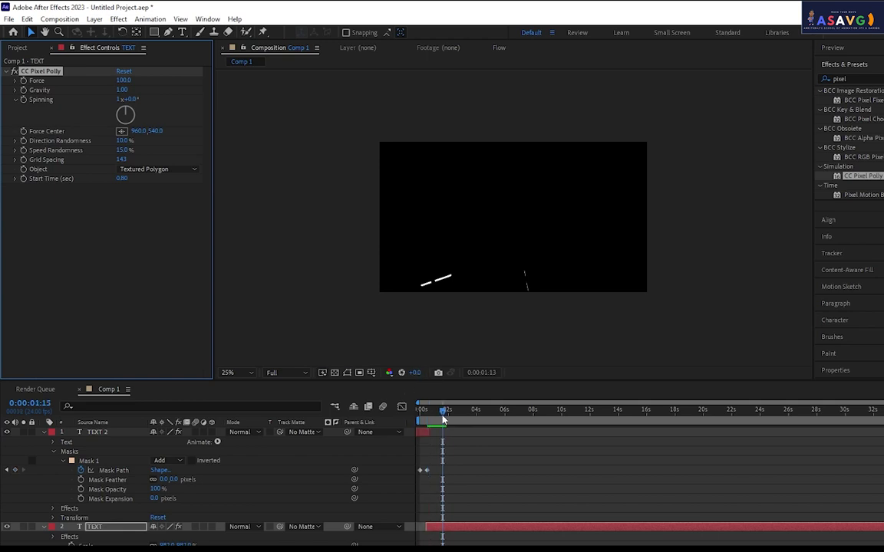
left_click_drag(442, 419, 409, 418)
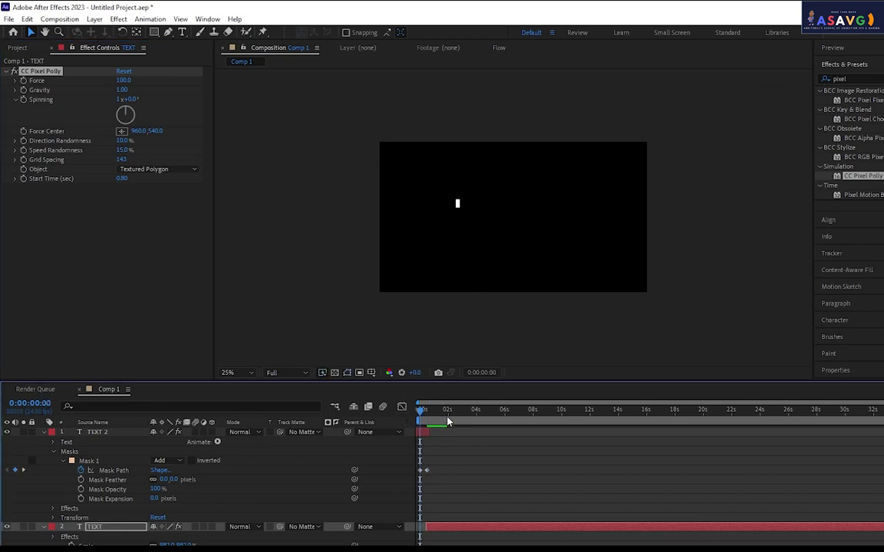
Drop viewer resolution to Quarter and preview the shatter from the start.
left_click(287, 372)
left_click(286, 439)
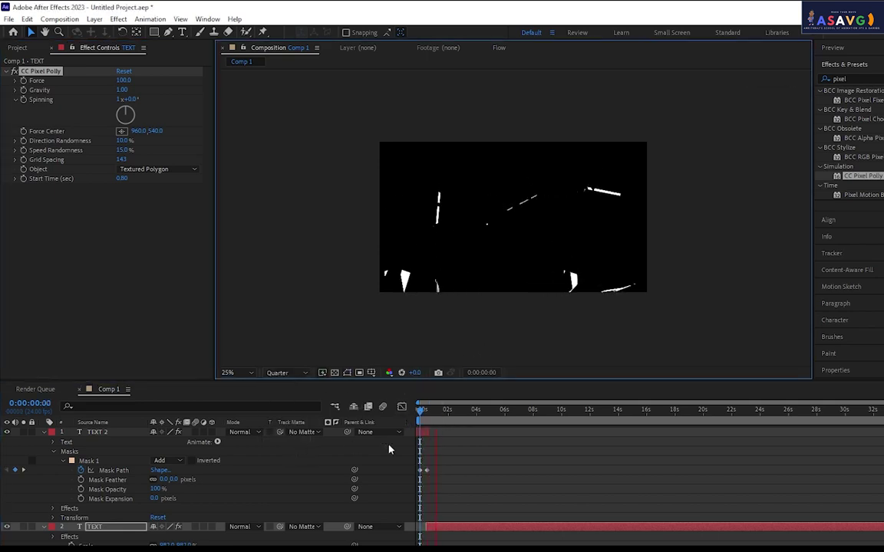
left_click_drag(436, 418, 420, 418)
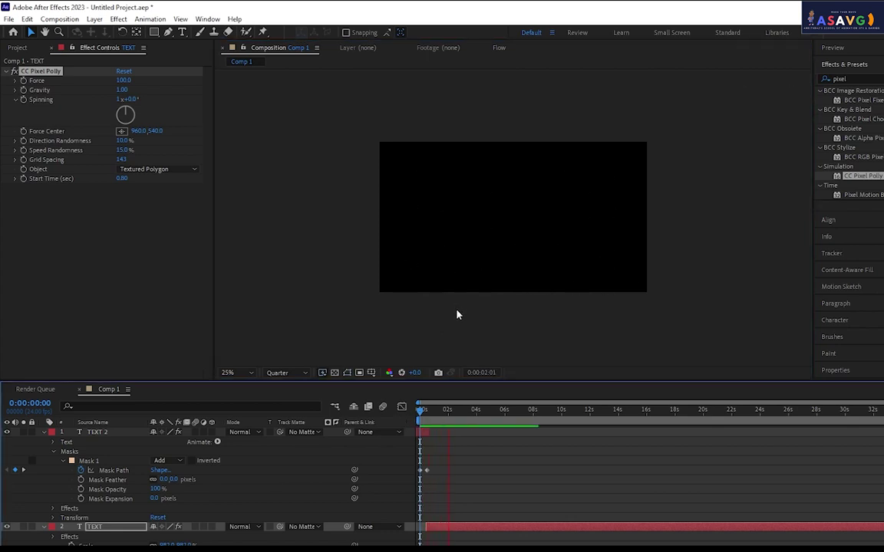
key("space")
key("space")
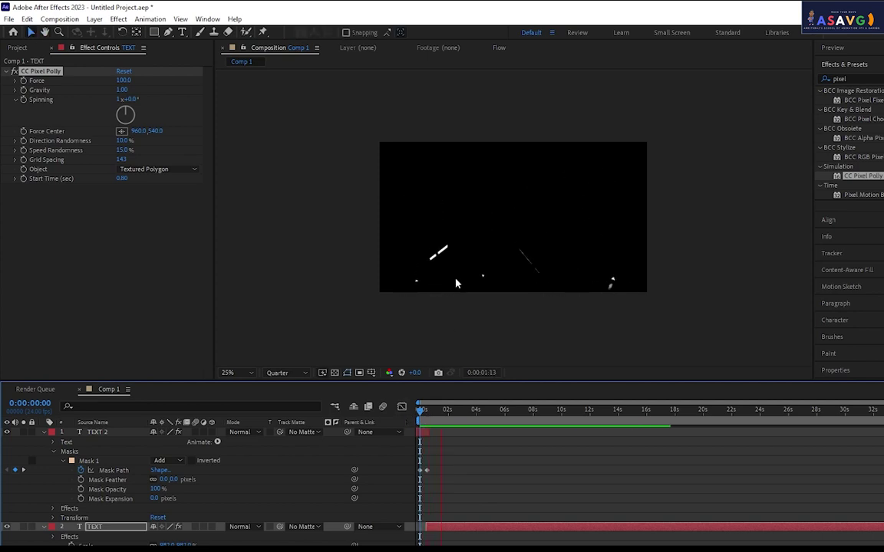
key("space")
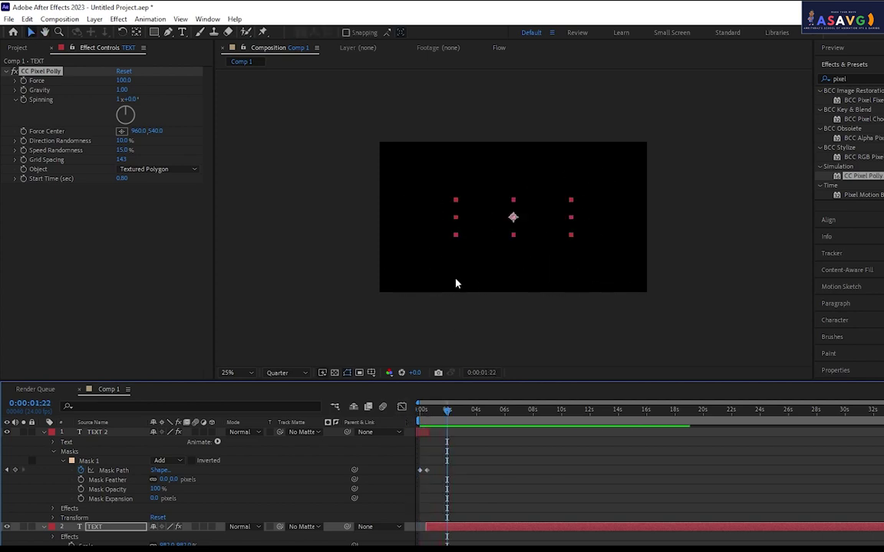
key("space")
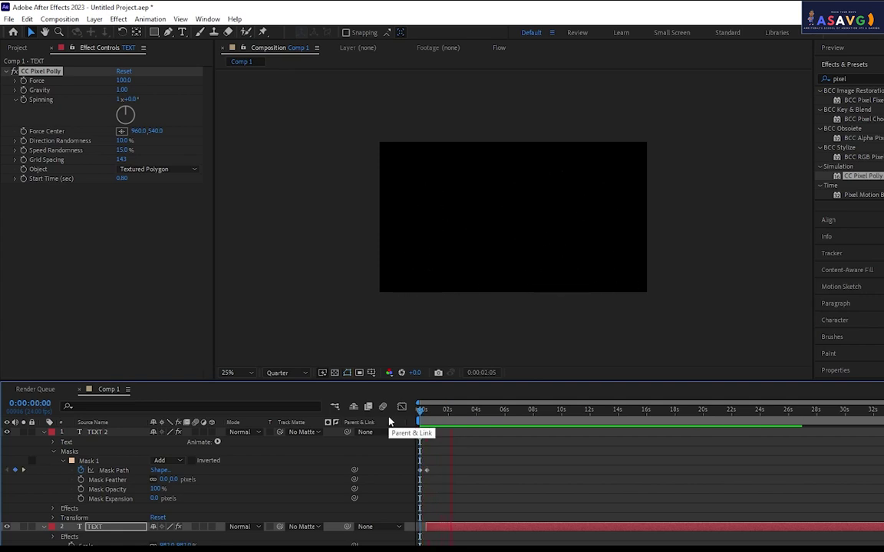
key("space")
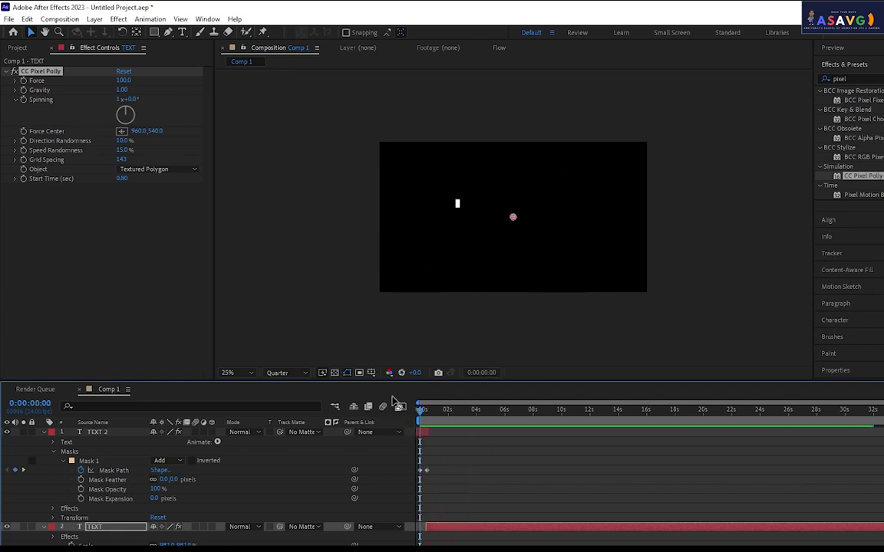
key("space")
key("space")
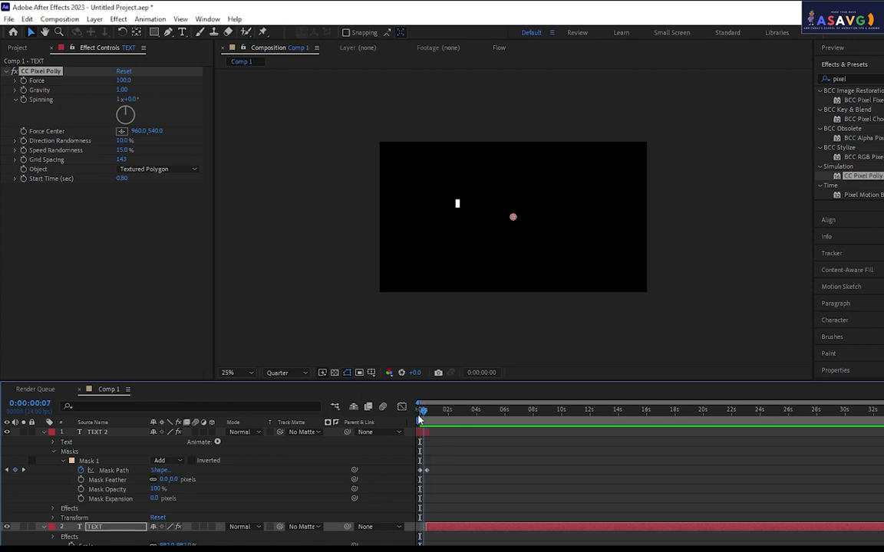
Go to frame 12 and search Effects & Presets for 'echo'.
left_click_drag(421, 412, 427, 417)
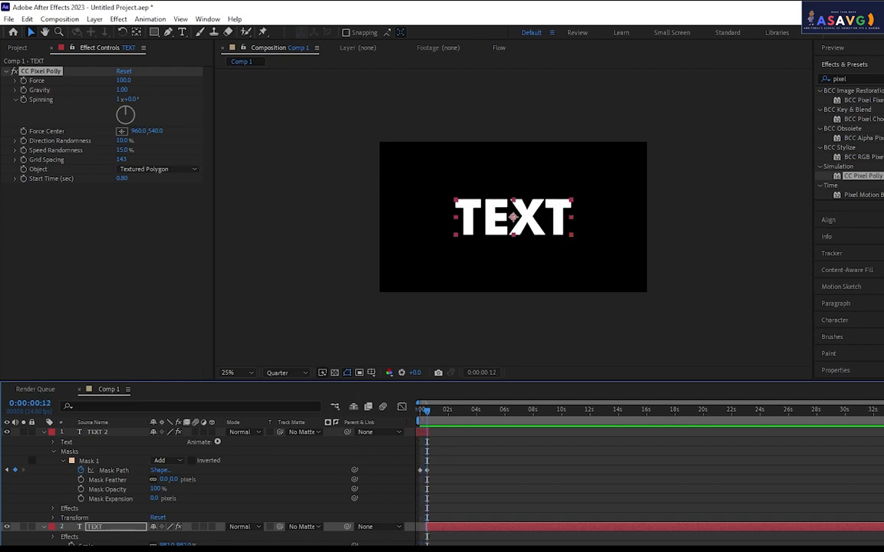
left_click(859, 78)
type("echo")
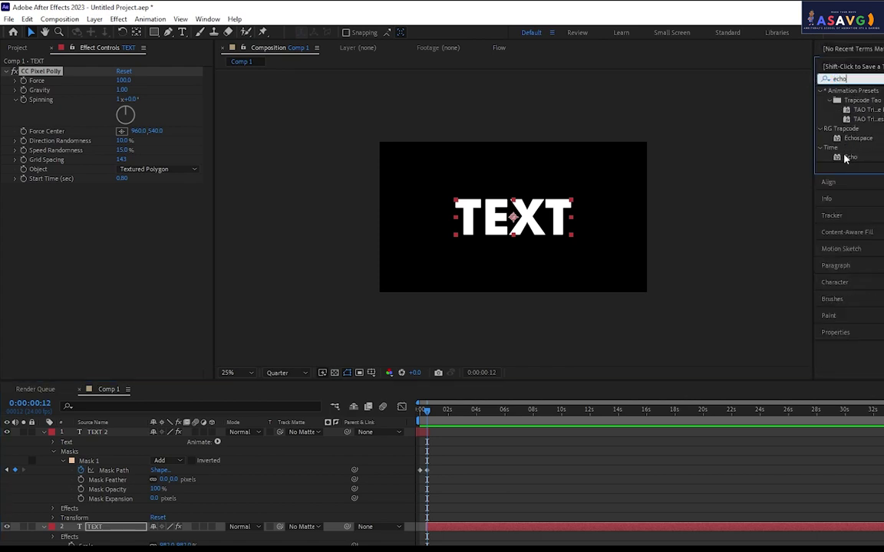
Apply the Echo effect to TEXT 2, keeping Number Of Echoes at 2.
left_click_drag(855, 157, 333, 404)
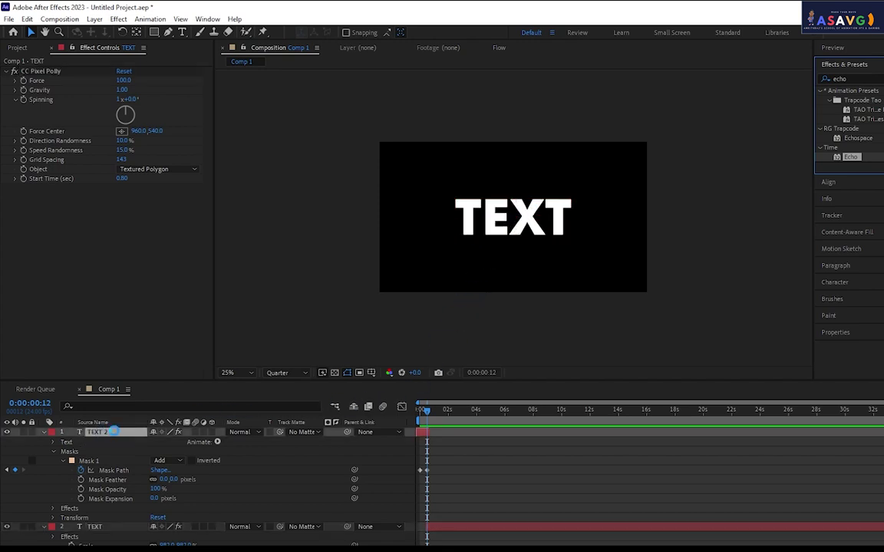
left_click_drag(334, 404, 108, 431)
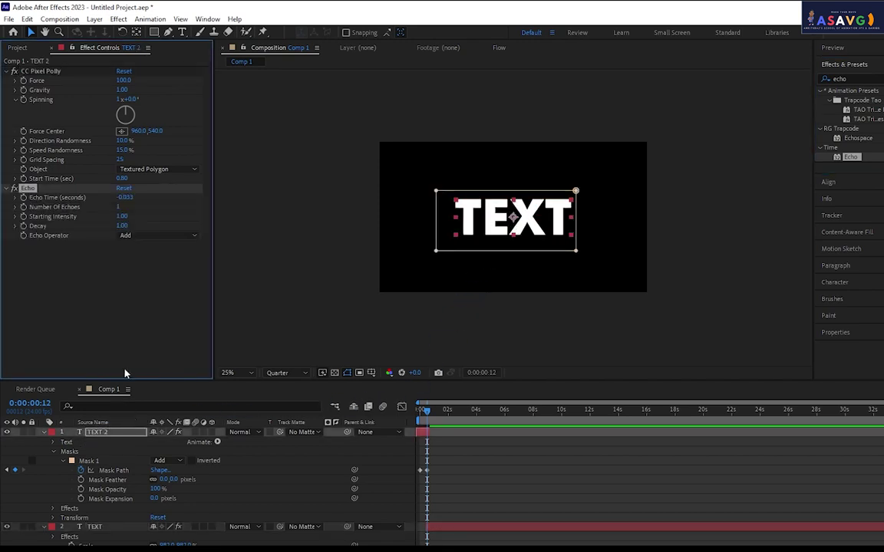
left_click(119, 207)
type("2")
key("Return")
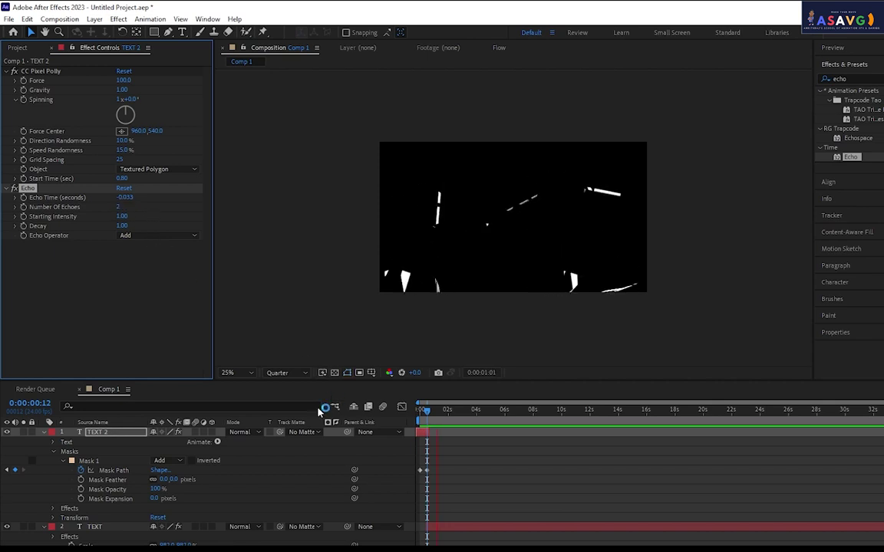
Raise Echo Time to 9.967, preview, and set viewer resolution back to Full.
mouse_move(426, 410)
left_mouse_down()
mouse_move(414, 418)
mouse_move(424, 418)
left_mouse_up()
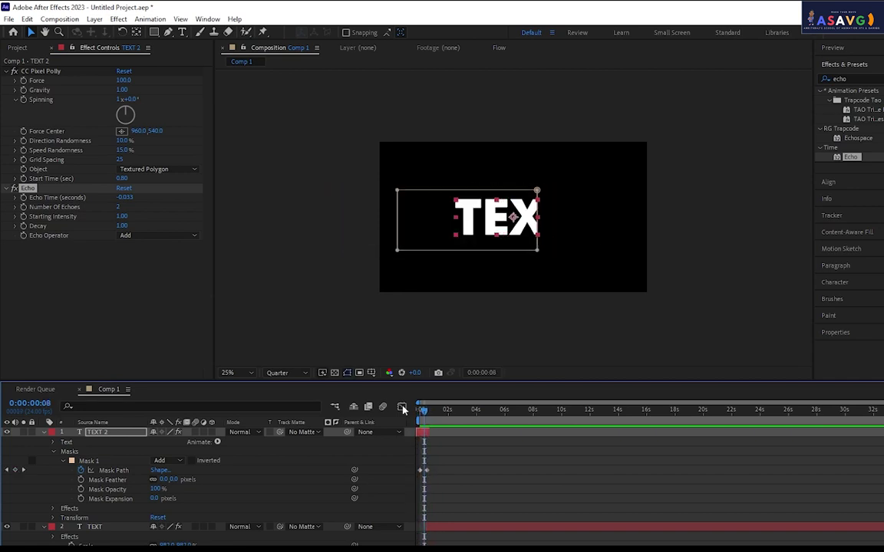
left_click_drag(125, 198, 441, 334)
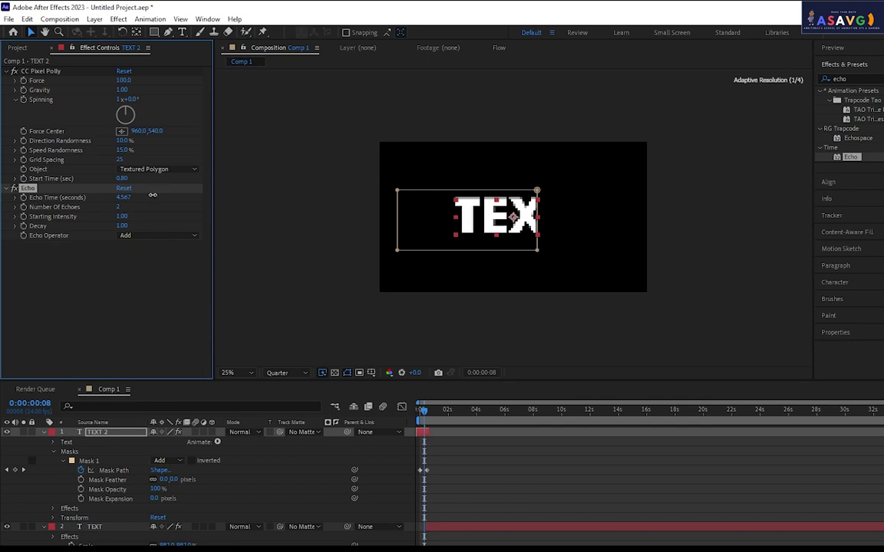
left_click_drag(424, 411, 415, 420)
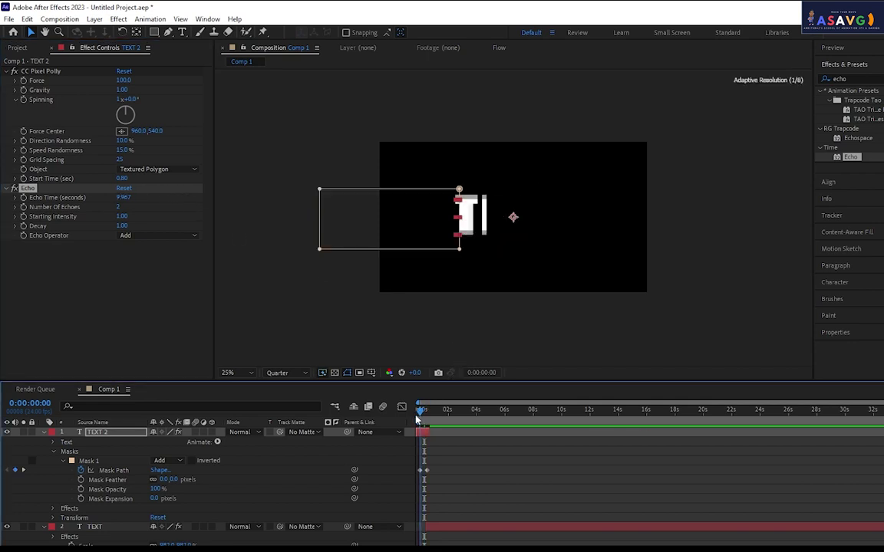
key("space")
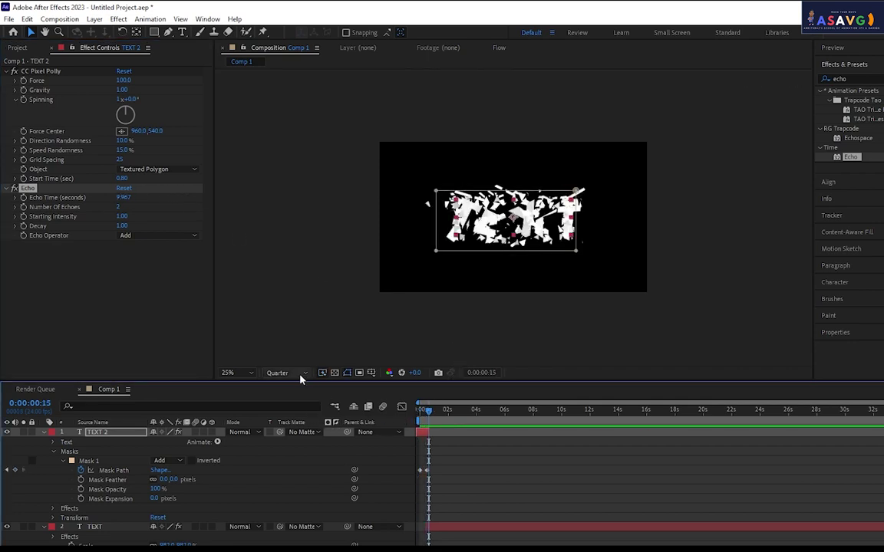
left_click(300, 379)
left_click(280, 400)
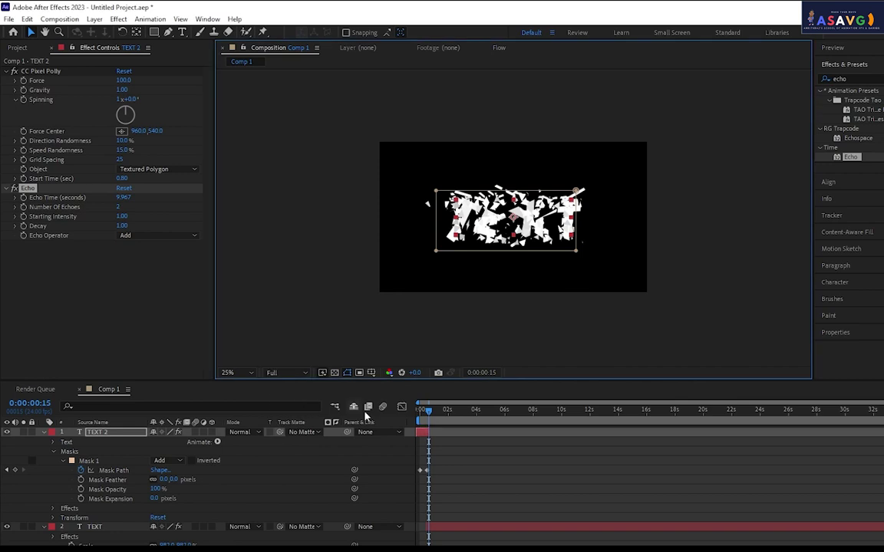
left_click(424, 410)
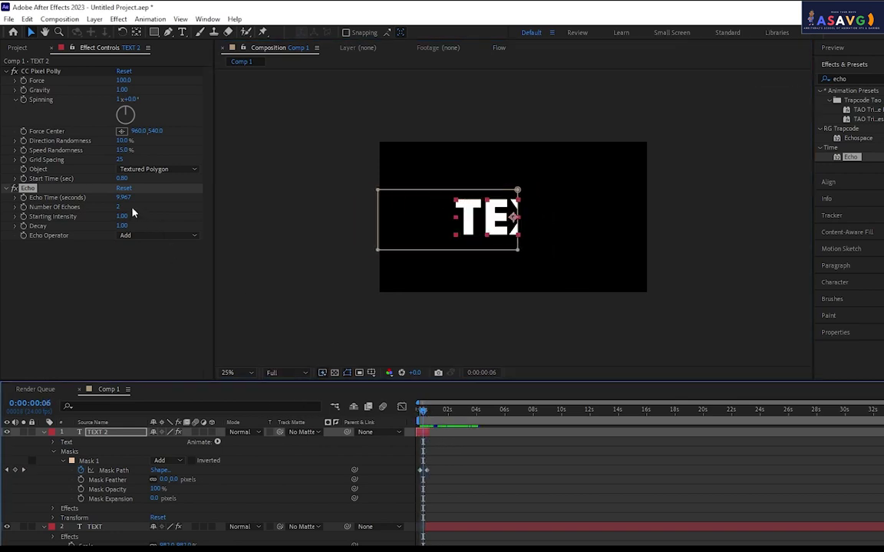
Lower Echo Time to 8.767, set Number Of Echoes to 5, and preview from the start.
mouse_move(122, 197)
left_mouse_down()
mouse_move(120, 218)
mouse_move(253, 265)
left_mouse_up()
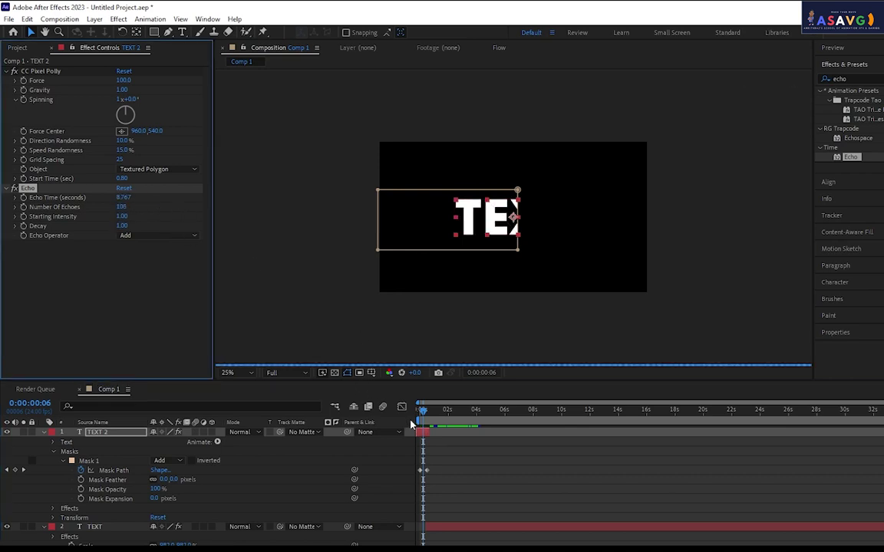
key("Home")
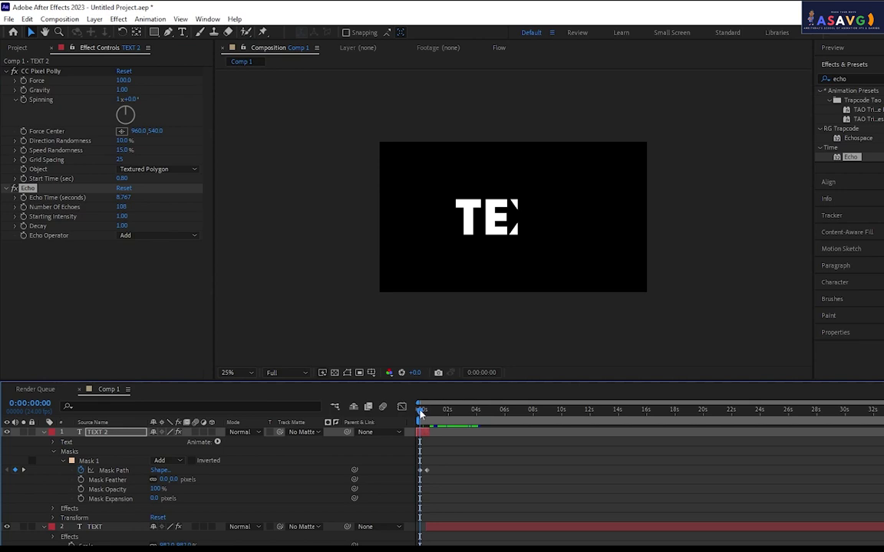
left_click_drag(420, 411, 419, 411)
left_click(121, 207)
type("5")
key("Return")
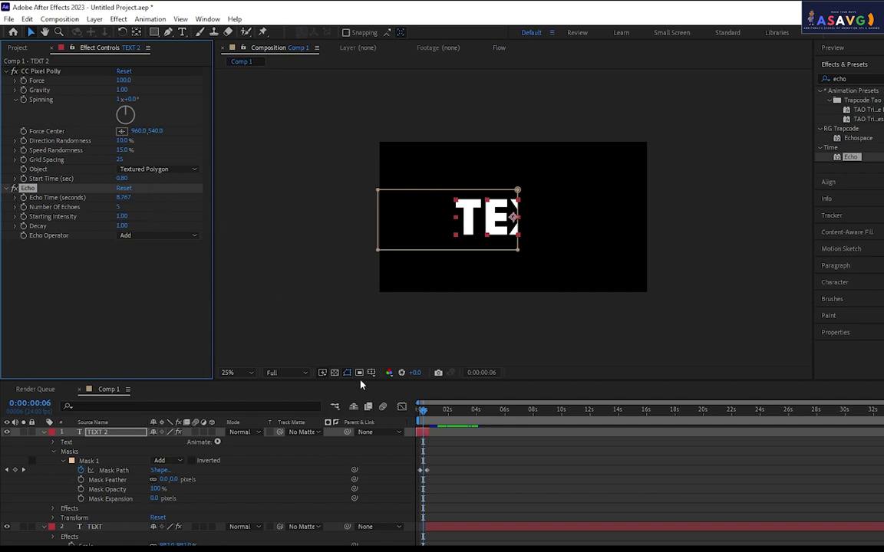
left_click_drag(453, 410, 420, 414)
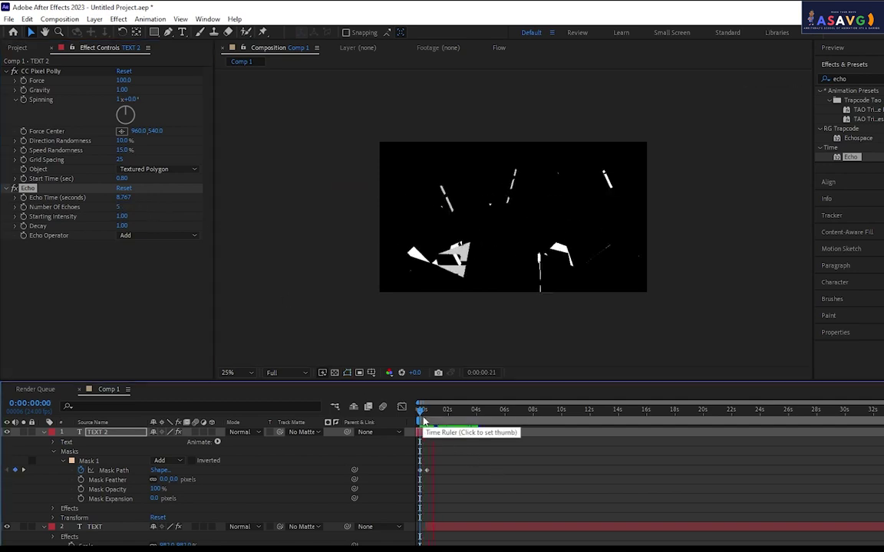
key("space")
key("space")
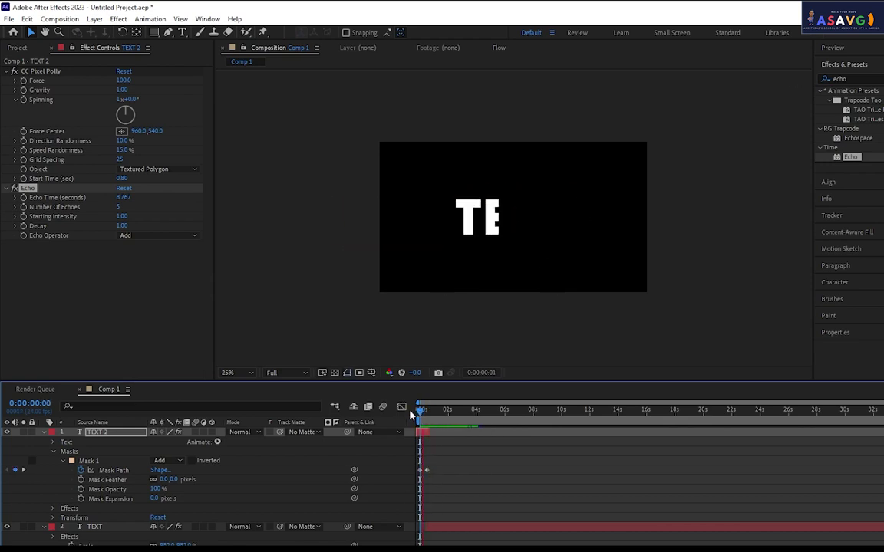
Delete the TEXT 2 and TEXT layers and type a new ECHO text layer.
key("Delete")
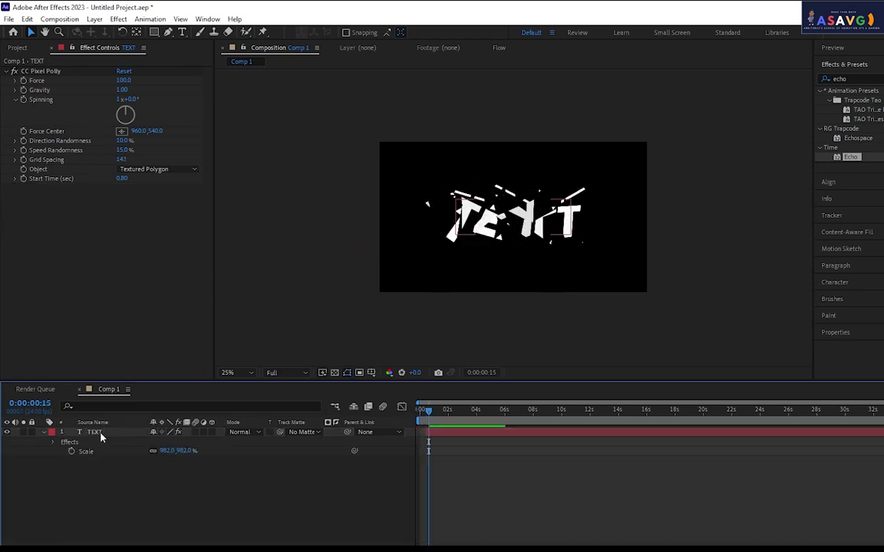
key("Delete")
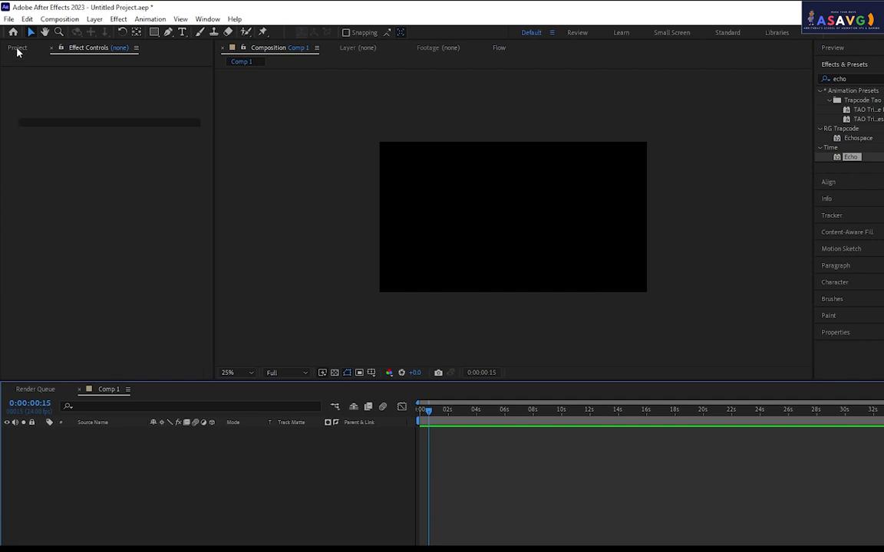
left_click(17, 47)
left_click(182, 32)
left_click(466, 214)
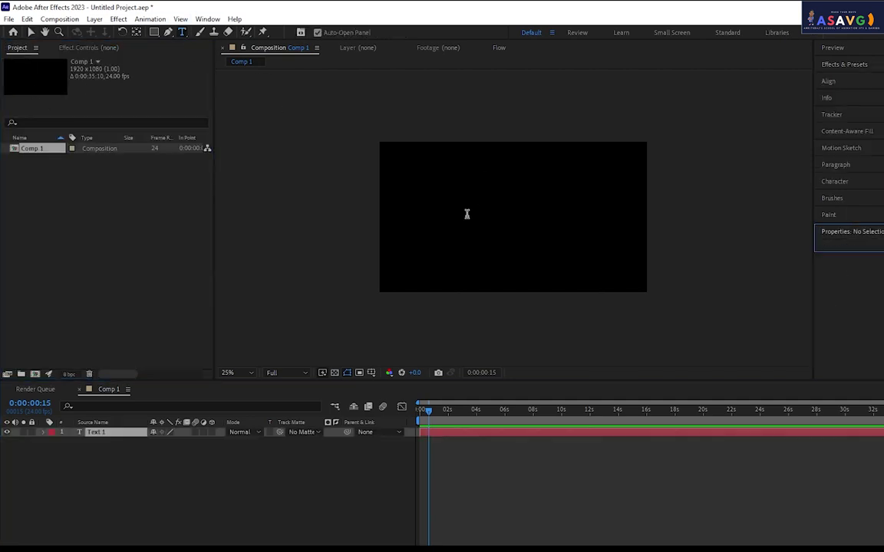
type("ECHO")
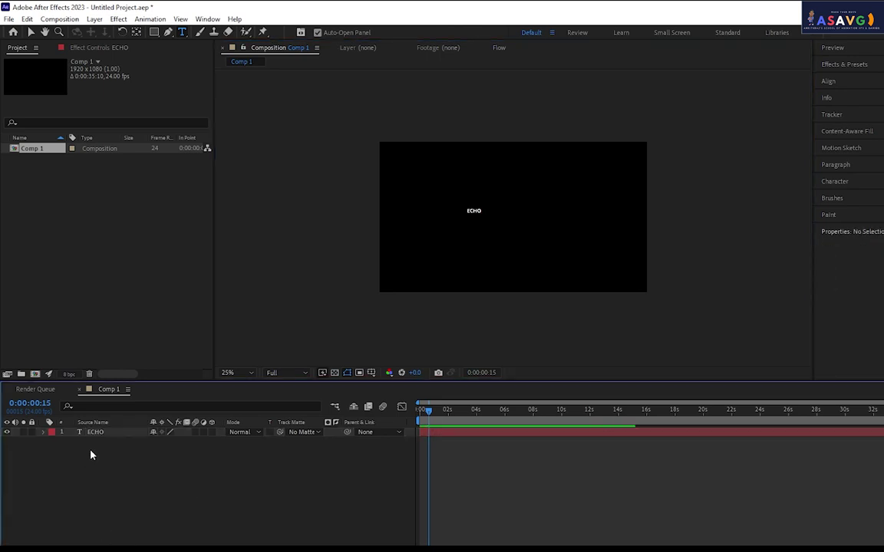
left_click(95, 432)
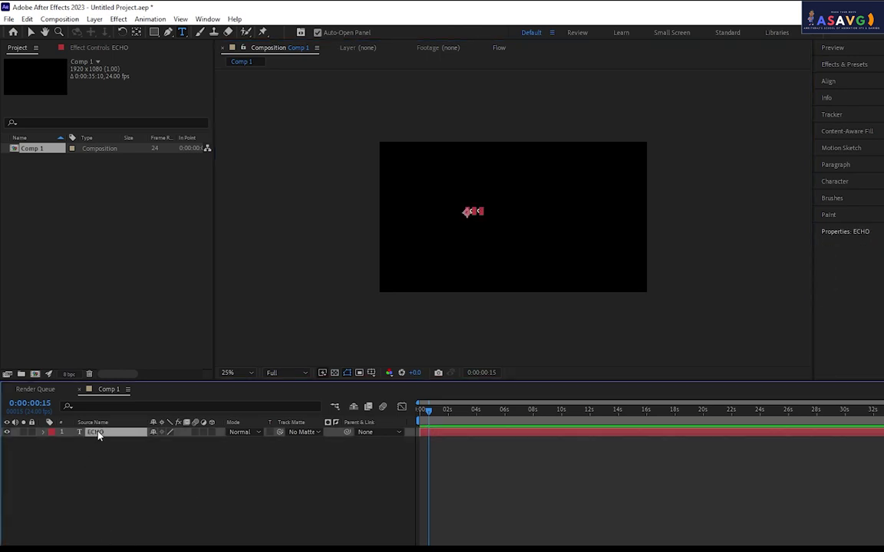
Scale ECHO to 847%, centre its anchor and position, and apply the Echo effect.
key("s")
left_click_drag(163, 444, 564, 293)
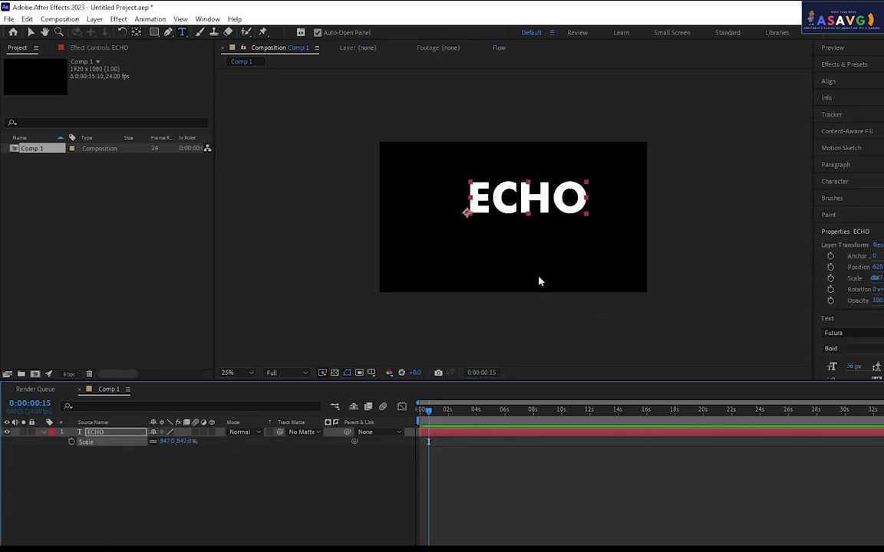
key("ctrl+alt+Home")
key("ctrl+Home")
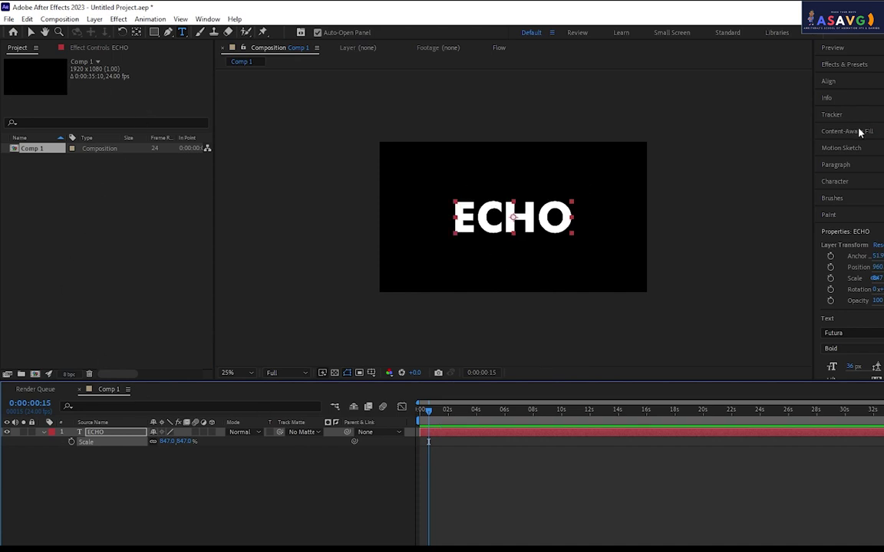
left_click(845, 65)
left_click_drag(864, 163, 106, 436)
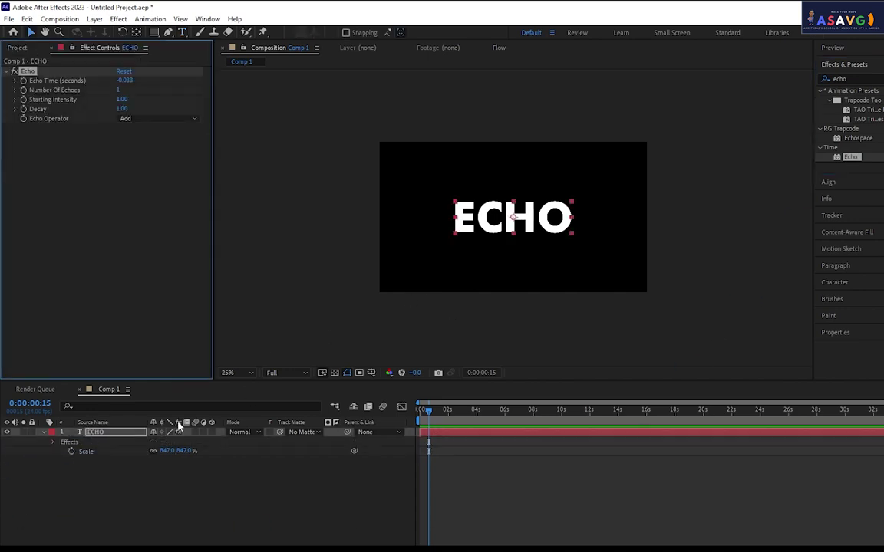
Keyframe ECHO's Scale from 847% to about 1708% roughly one second later.
left_click(113, 439)
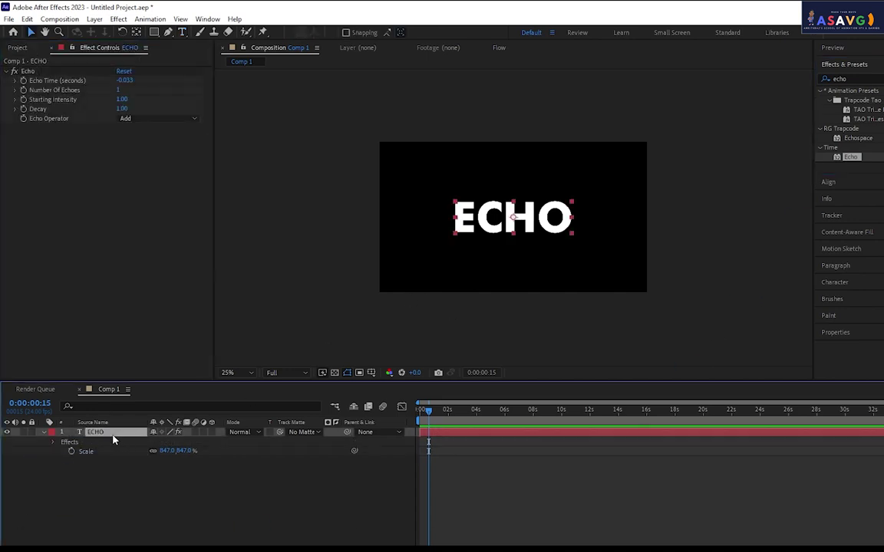
left_click(71, 451)
left_click_drag(432, 415, 474, 412)
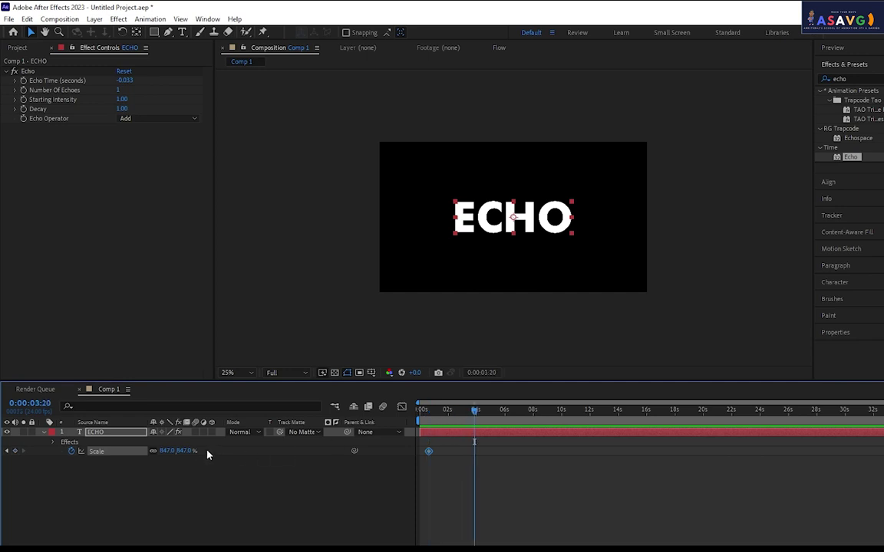
mouse_move(168, 451)
left_mouse_down()
mouse_move(313, 469)
mouse_move(535, 459)
left_mouse_up()
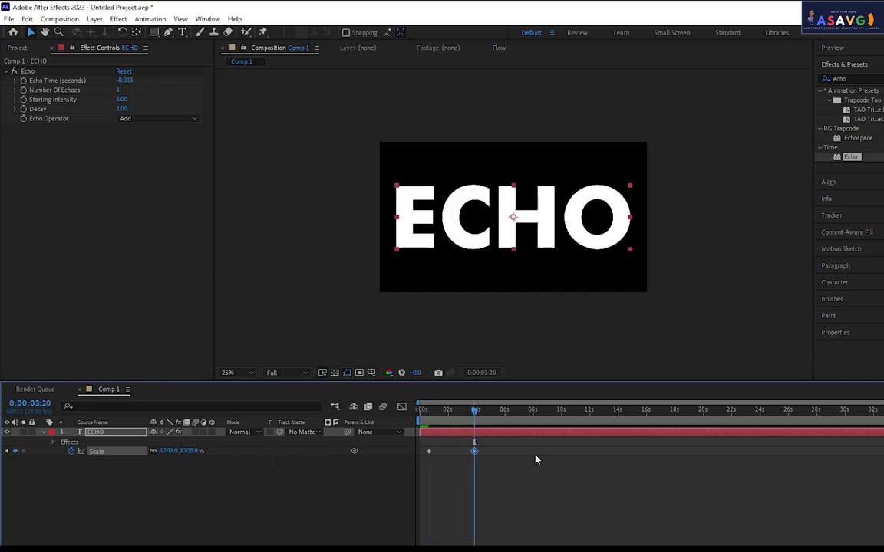
left_click_drag(474, 454, 452, 453)
mouse_move(442, 415)
left_mouse_down()
mouse_move(432, 418)
mouse_move(443, 415)
left_mouse_up()
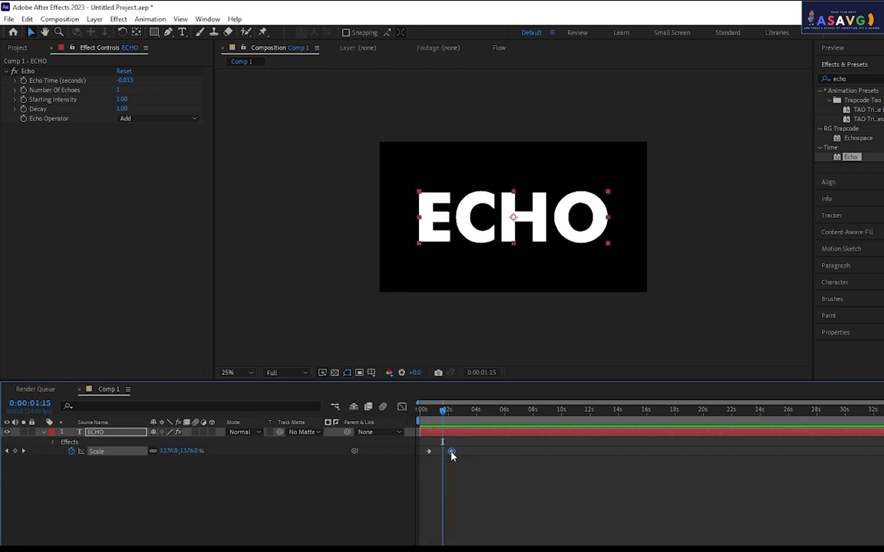
Apply Easy Ease to the end Scale keyframe and preview the animation.
right_click(452, 453)
mouse_move(489, 451)
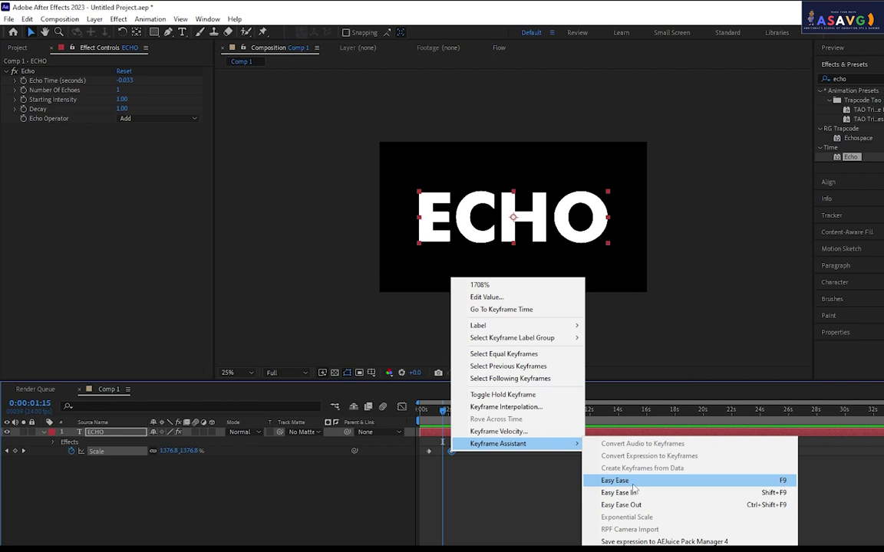
left_click(632, 482)
key("space")
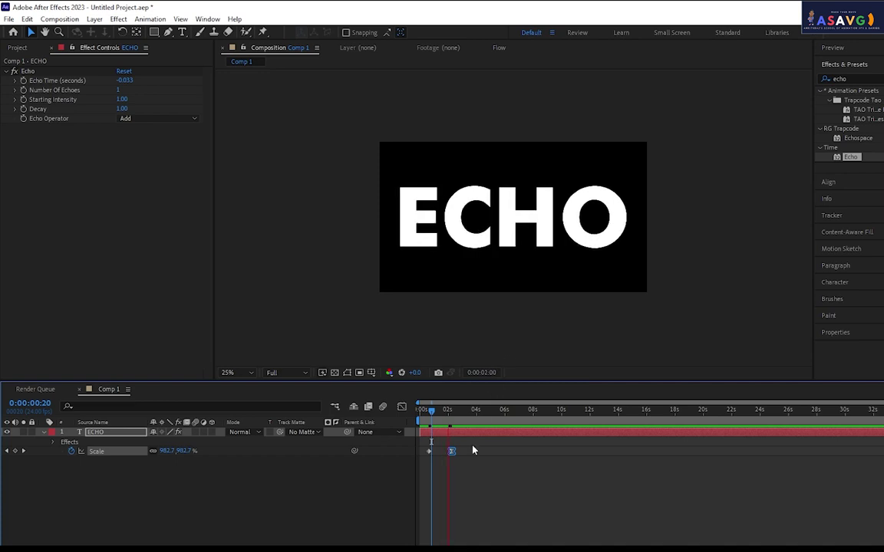
key("space")
Reshape the Scale speed curve for a faster start, nudge the end keyframe earlier, and preview.
left_click(401, 408)
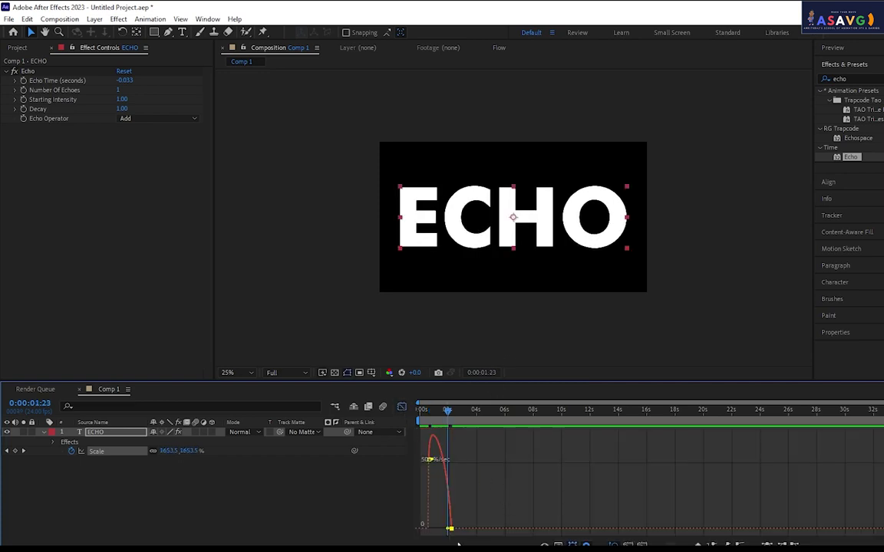
left_click_drag(449, 530, 438, 528)
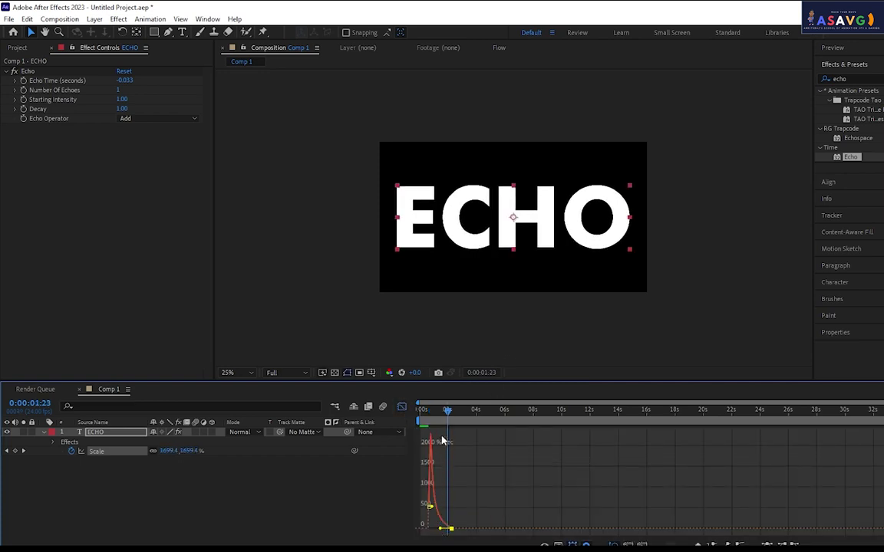
left_click(426, 409)
key("space")
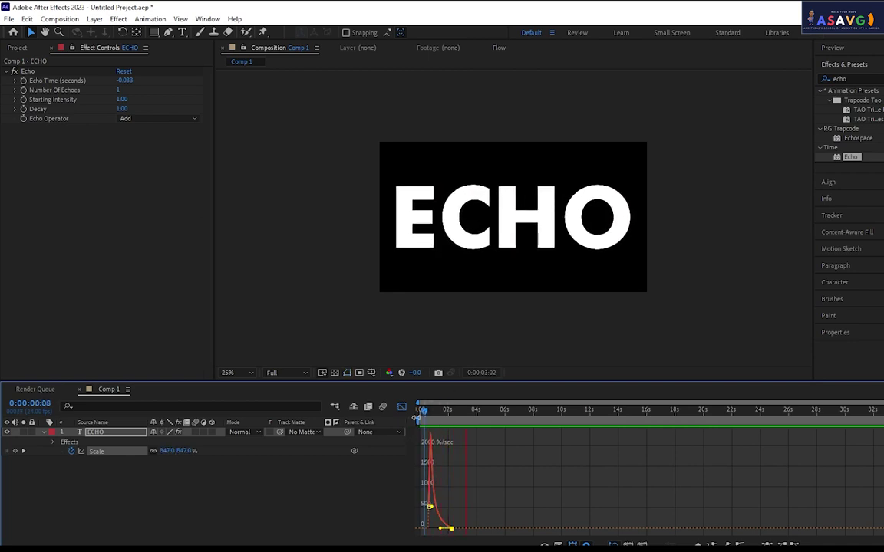
left_click(403, 409)
key("space")
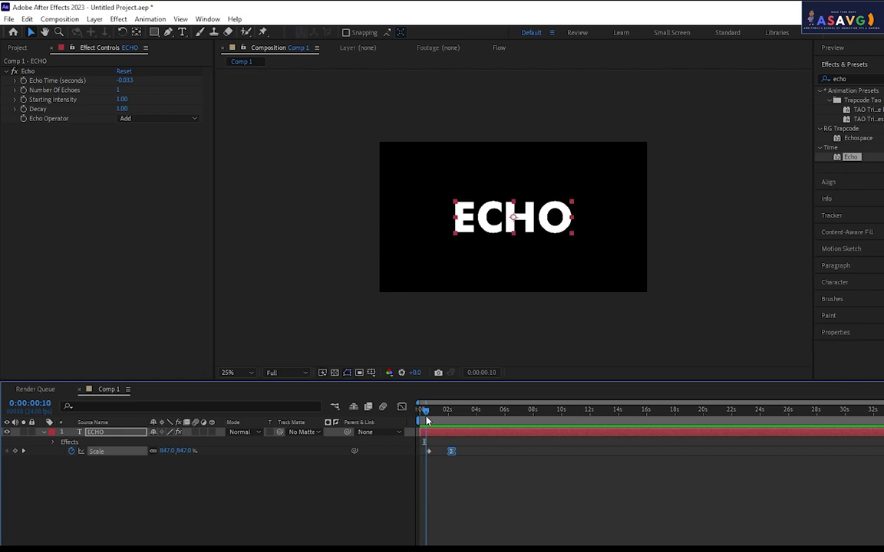
left_click_drag(452, 450, 446, 450)
key("space")
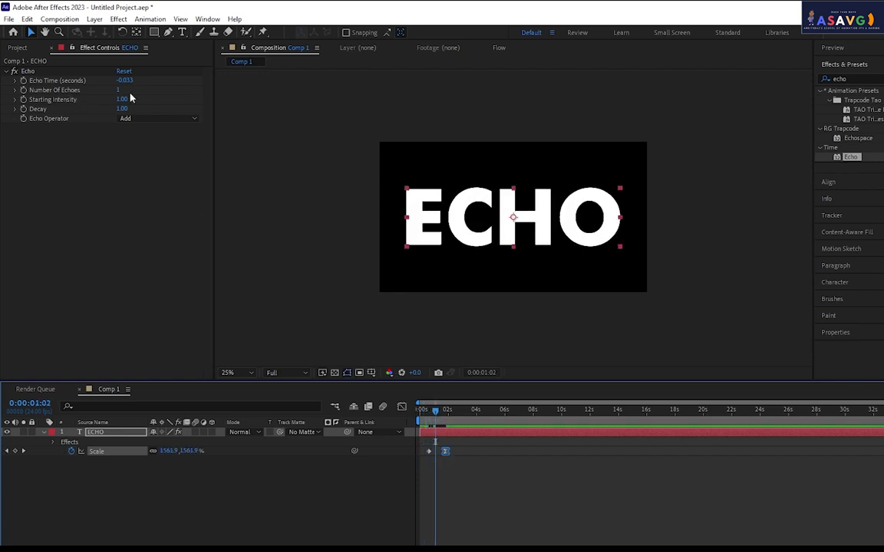
Enter 3 as Echo's Number Of Echoes and preview the letters' scale growth.
left_click(119, 90)
type("3")
key("Return")
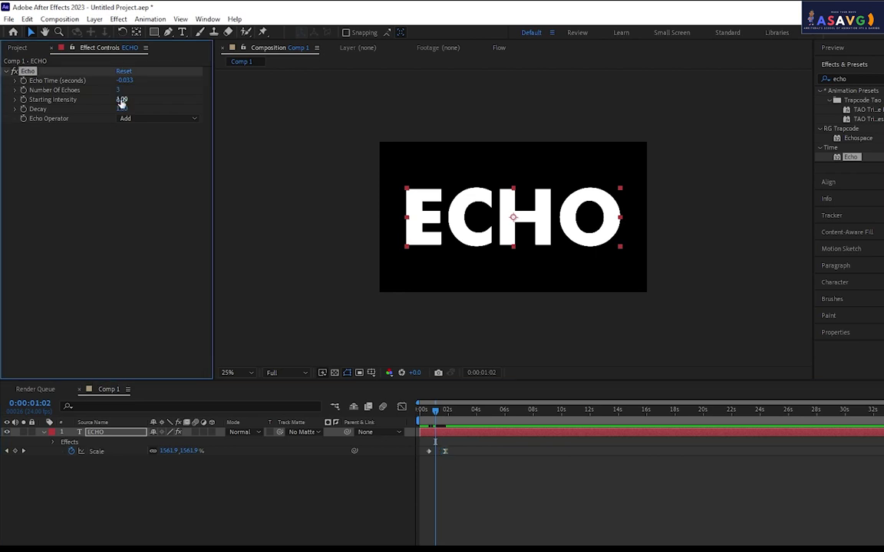
left_click(422, 410)
key("space")
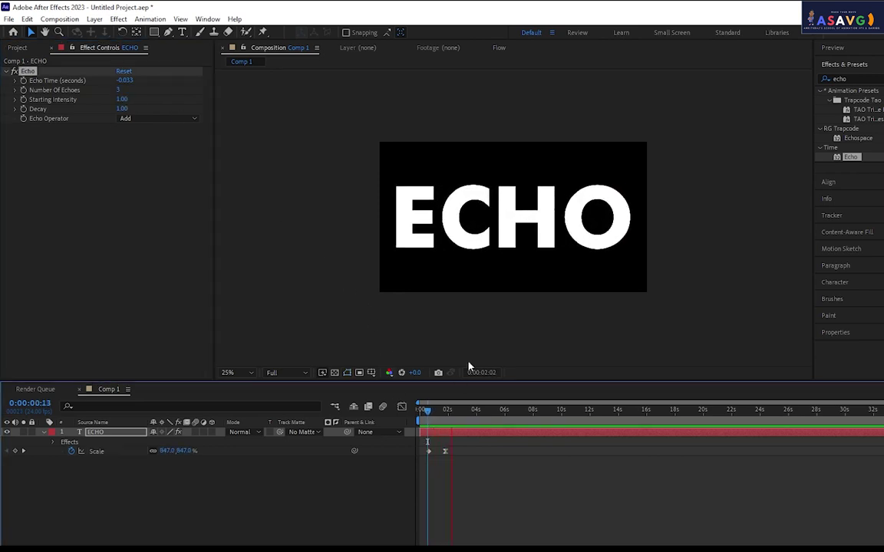
scroll(490, 279, "up", 2)
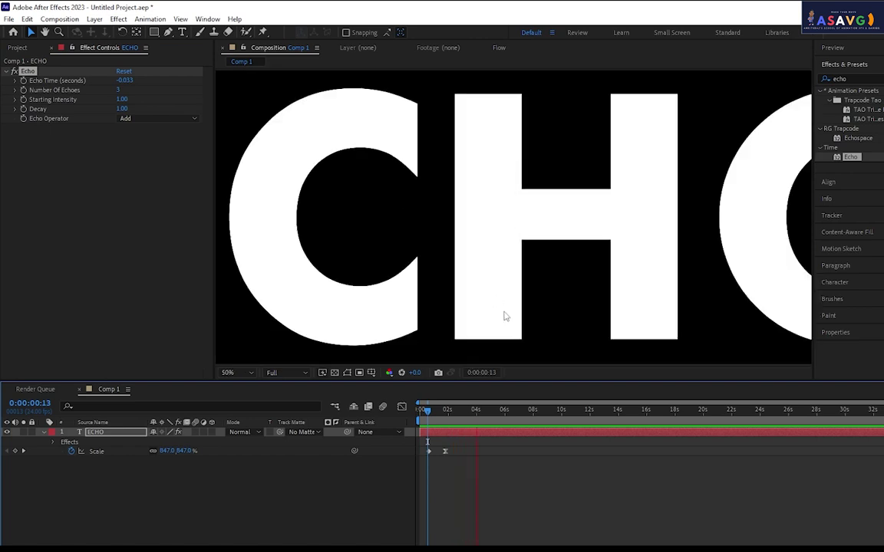
left_click(425, 418)
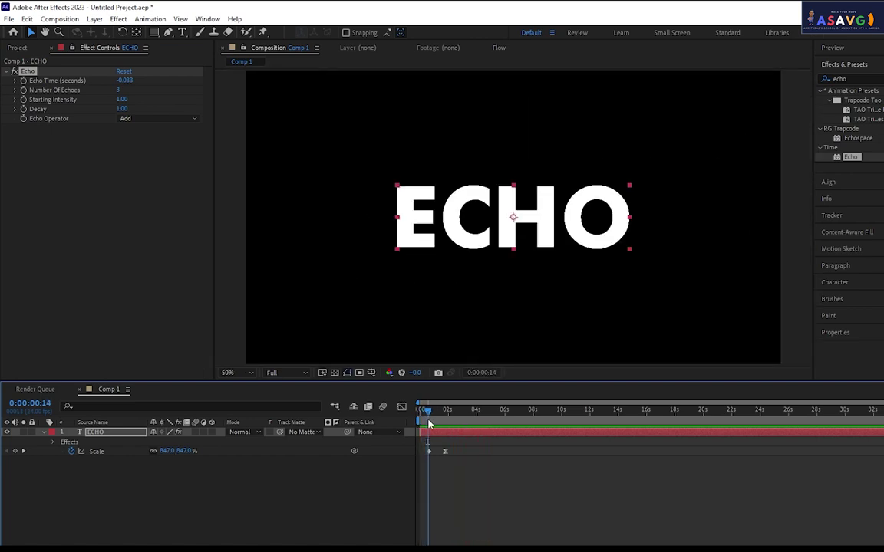
key("space")
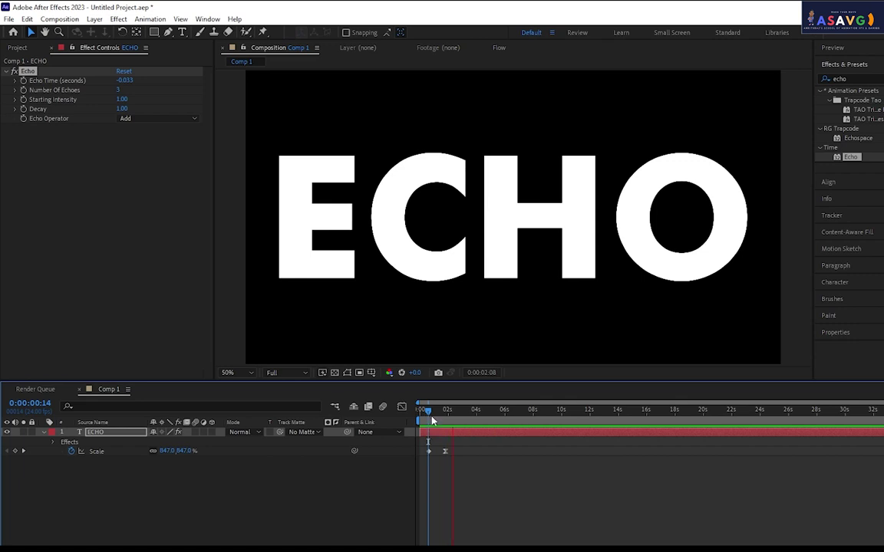
left_click_drag(427, 415, 435, 421)
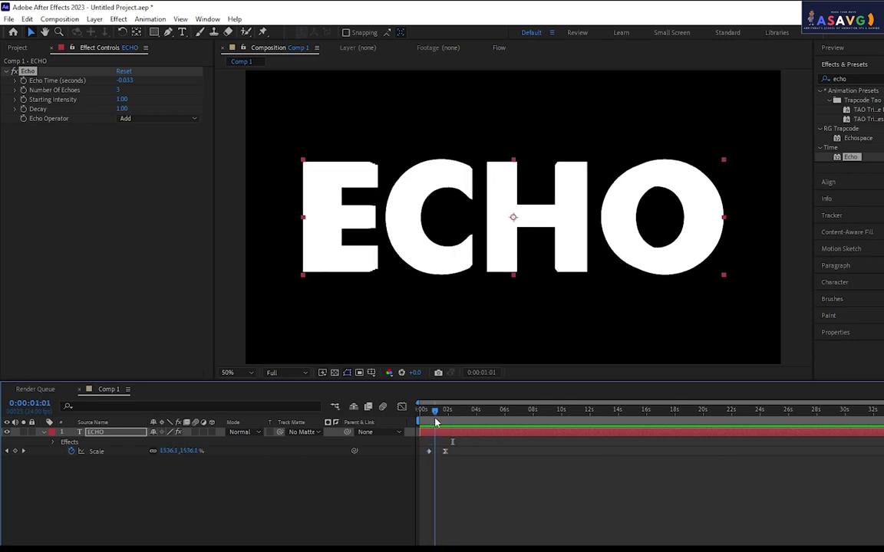
Try 5, then 10 echoes, and preview the echo animation from the start.
left_click(121, 89)
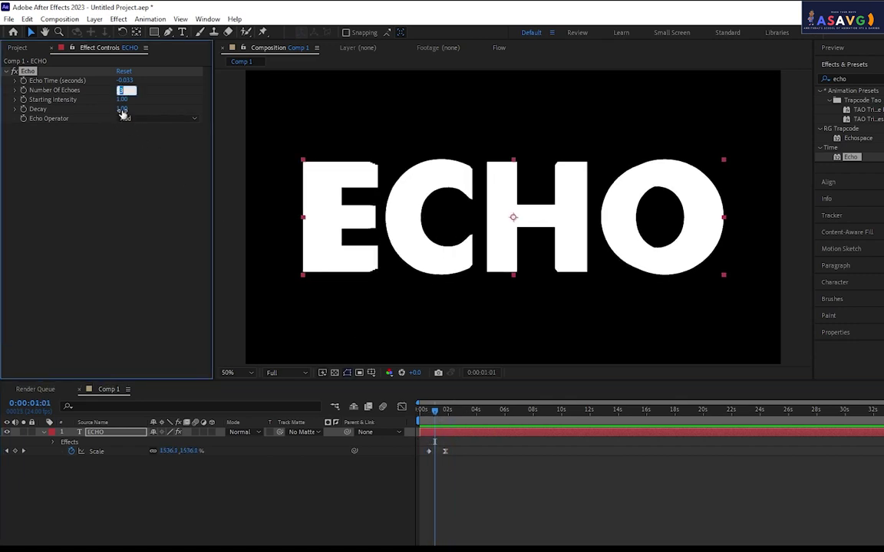
type("5")
key("Return")
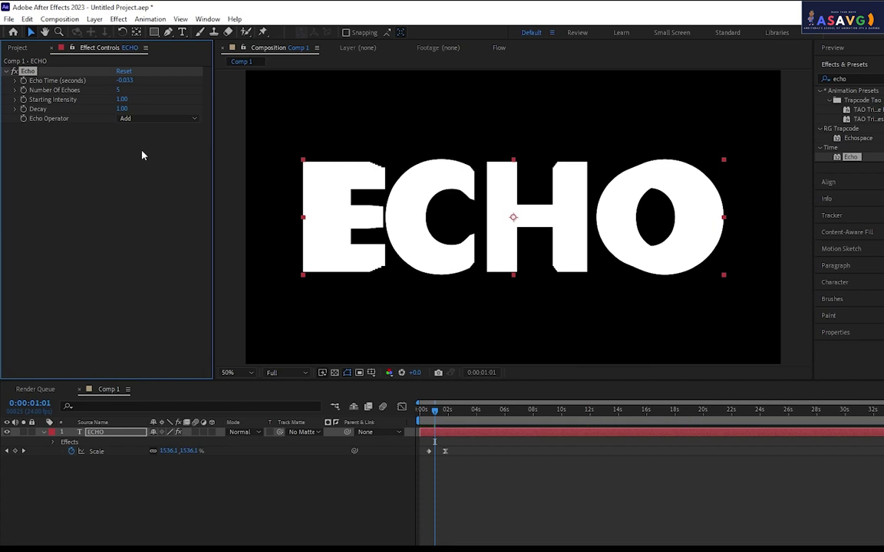
left_click(118, 89)
type("10")
key("Return")
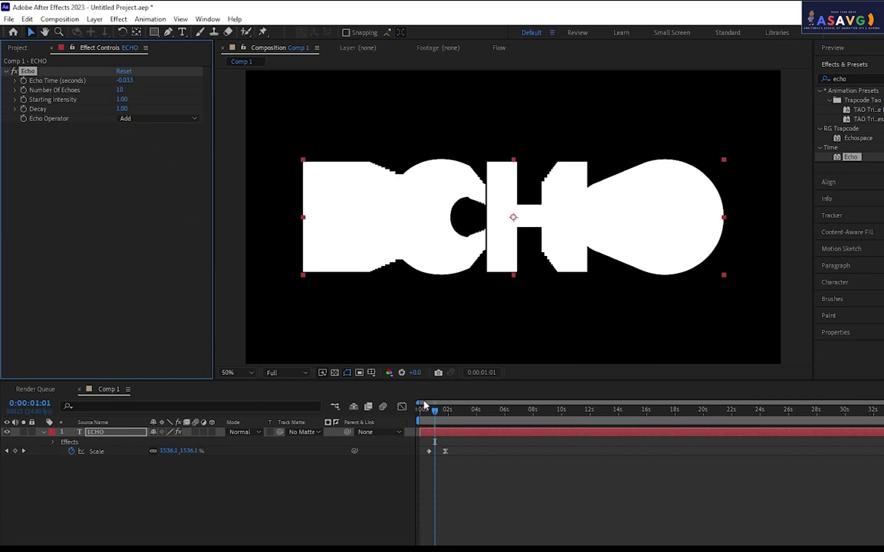
left_click(424, 405)
key("space")
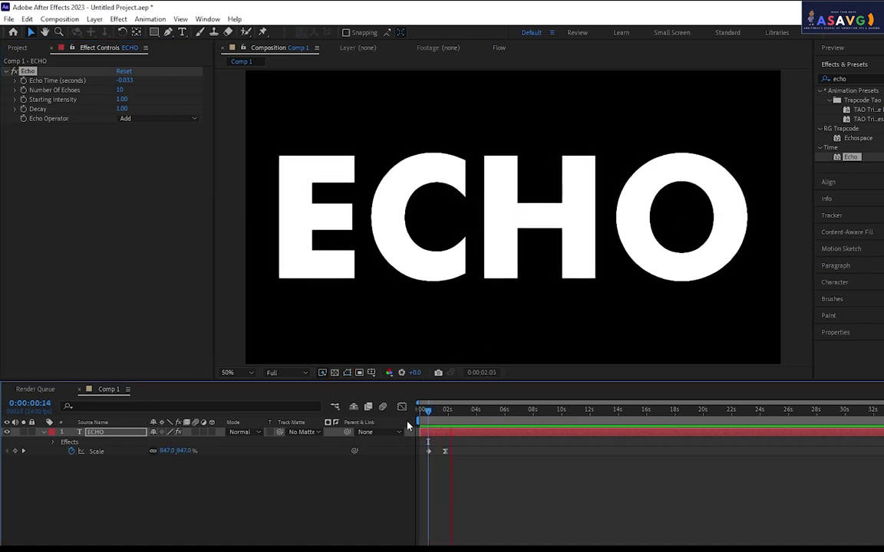
left_click(430, 411)
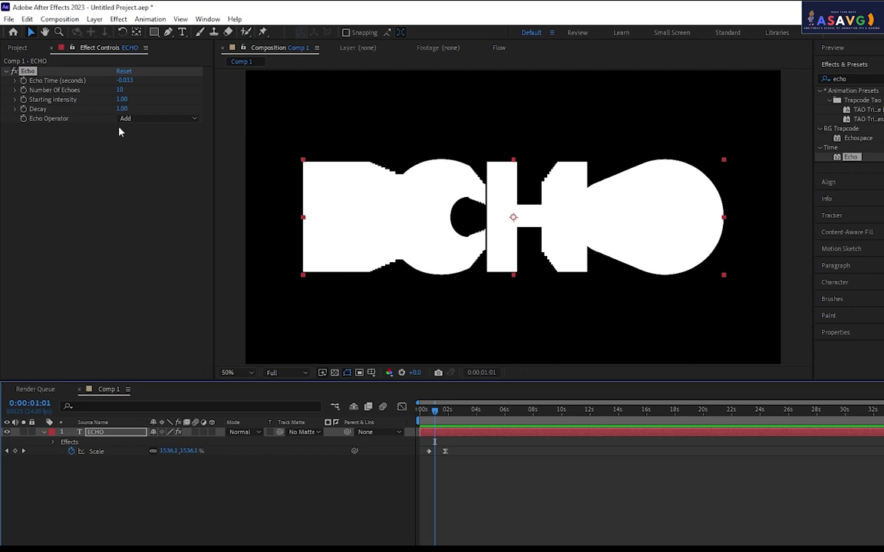
Adjust Echo's Decay to 0.84 and preview the trails up to three seconds.
left_click_drag(122, 108, 173, 103)
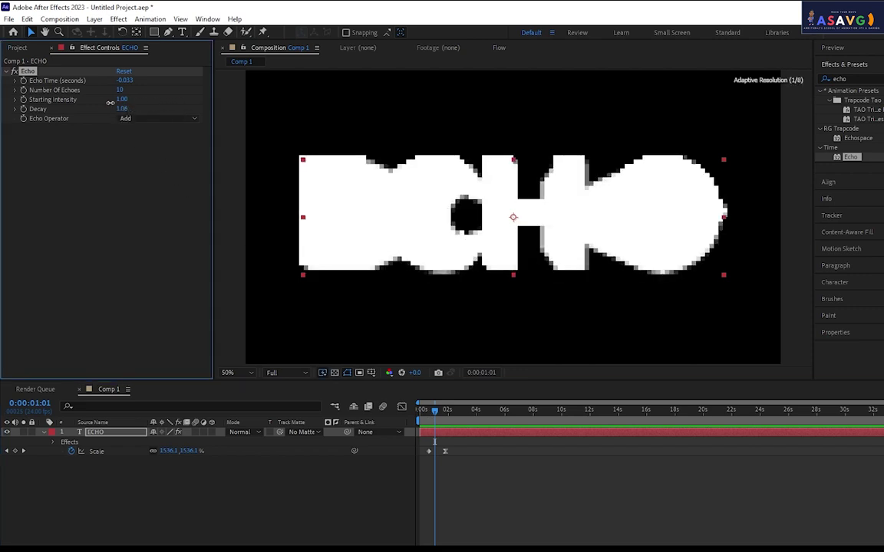
left_click_drag(109, 102, 108, 108)
key("space")
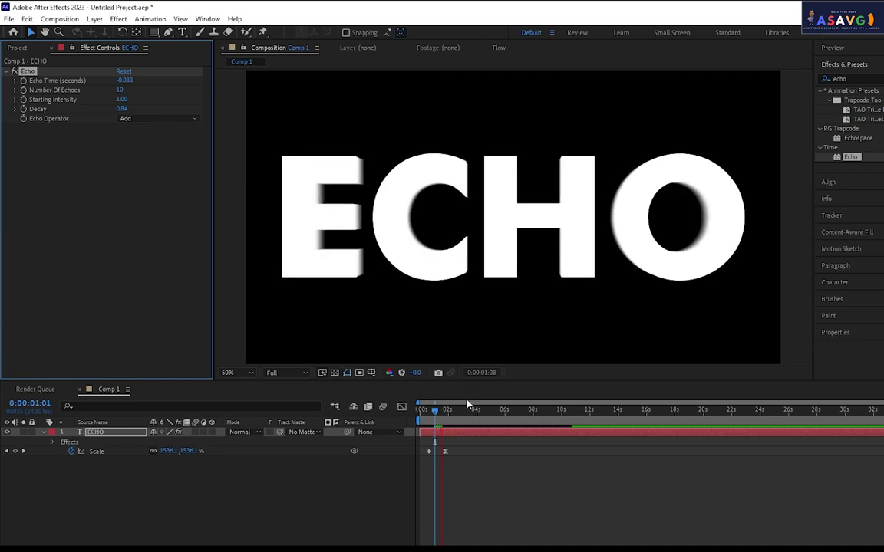
key("space")
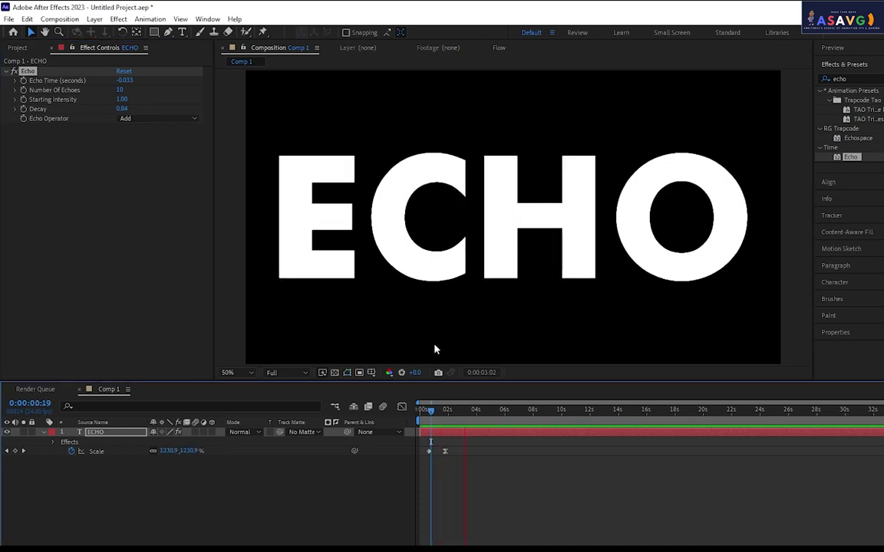
key("space")
key("space")
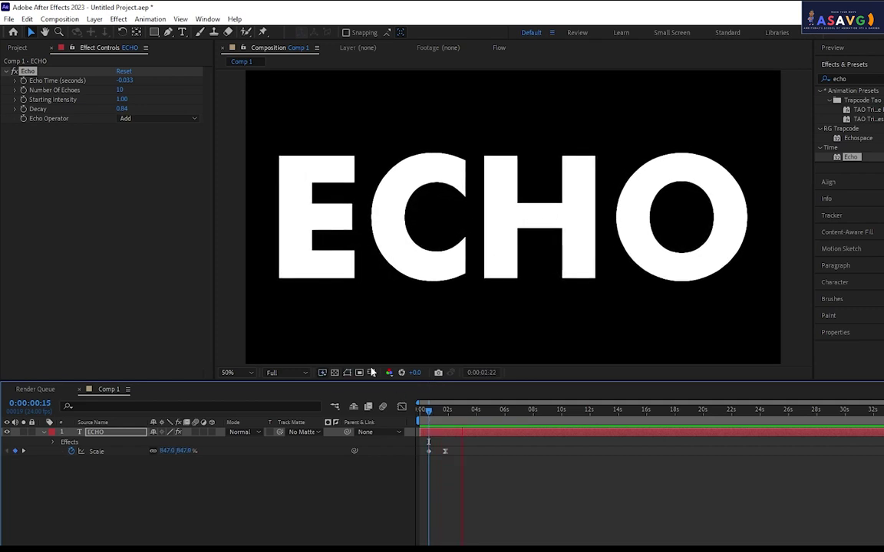
key("space")
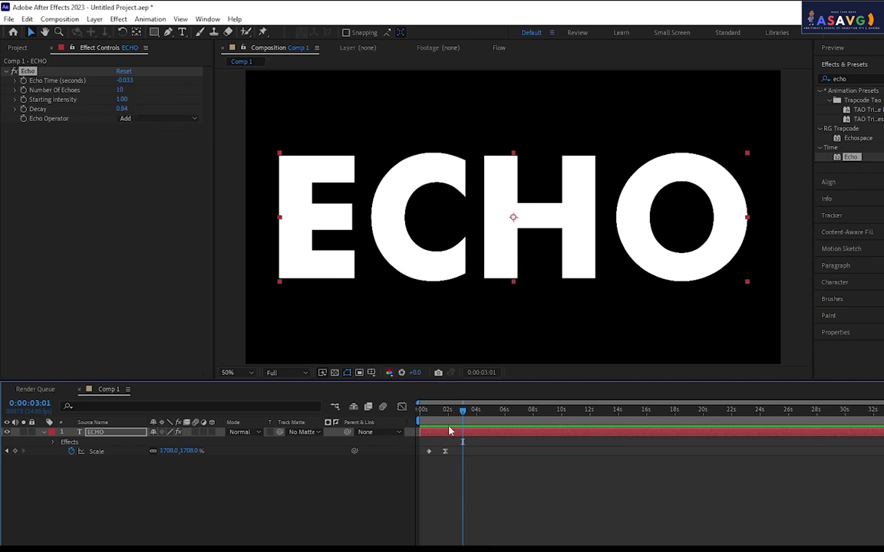
left_click_drag(449, 431, 435, 428)
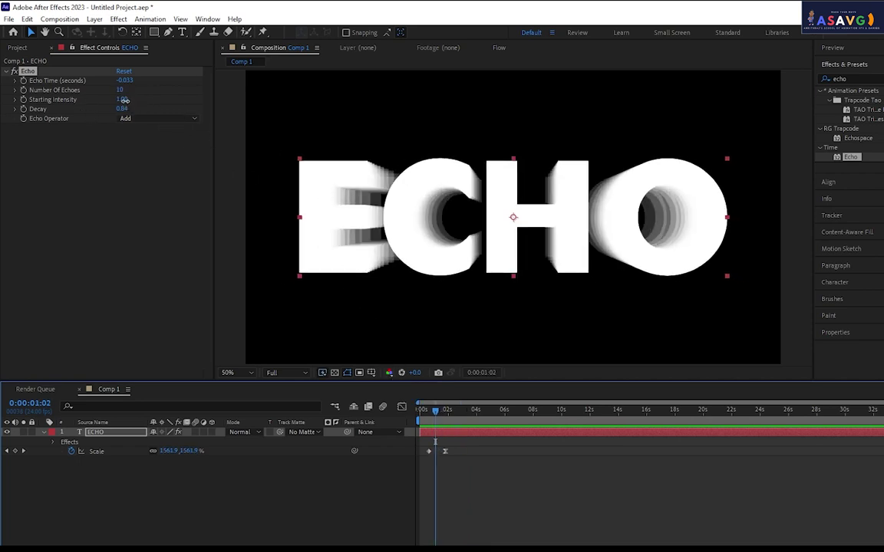
Test different Starting Intensity values and replay the shorter echo trails frame by frame.
mouse_move(124, 100)
left_mouse_down()
mouse_move(148, 89)
mouse_move(173, 93)
left_mouse_up()
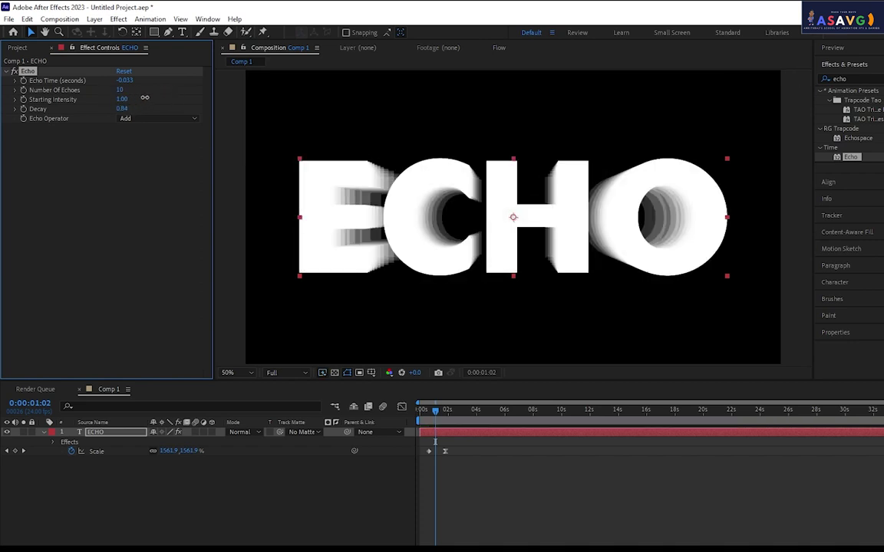
mouse_move(144, 97)
left_mouse_down()
mouse_move(151, 95)
mouse_move(115, 90)
left_mouse_up()
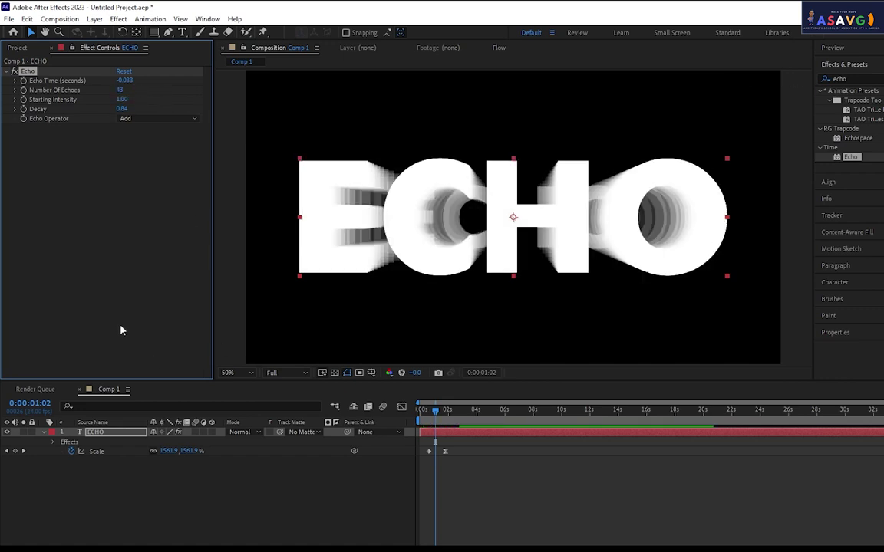
key("space")
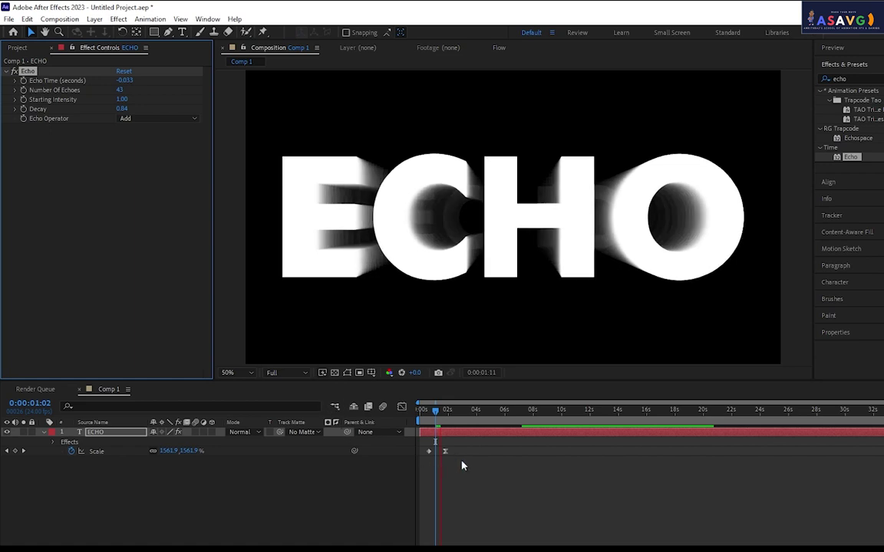
left_click_drag(444, 412, 430, 418)
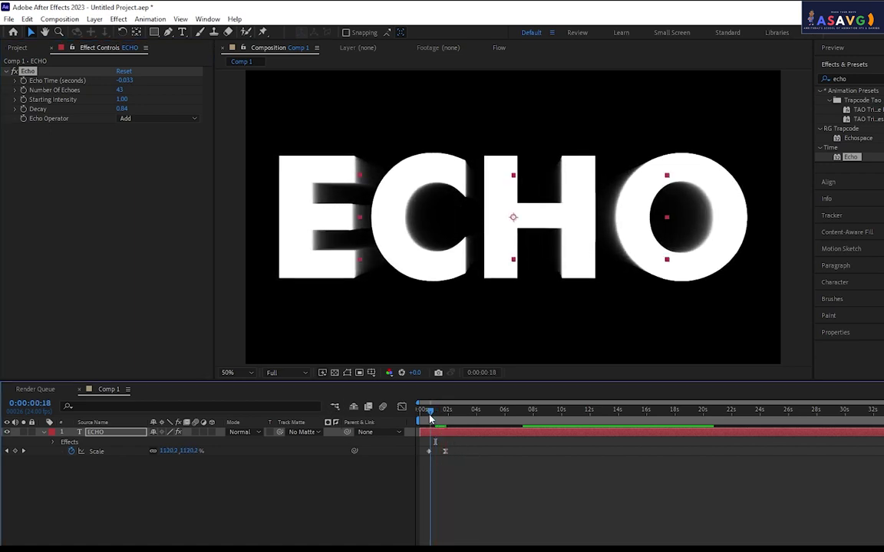
key("space")
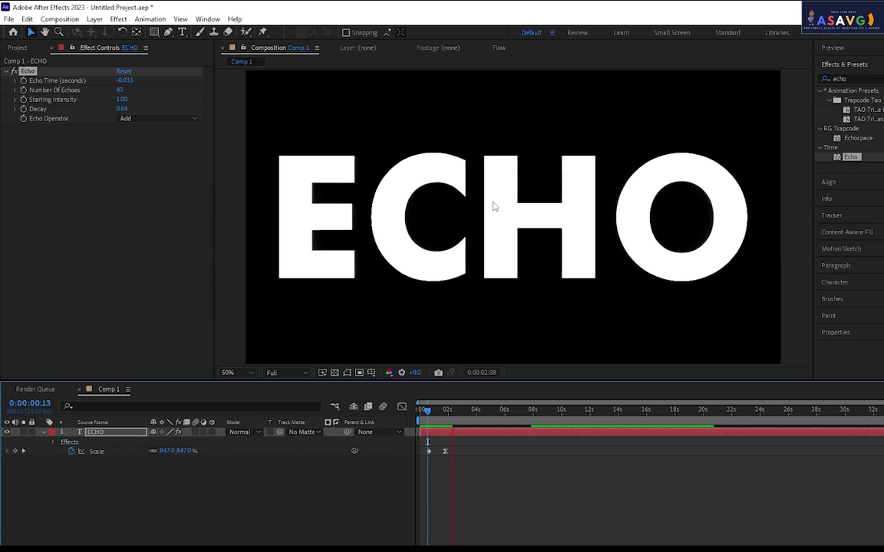
left_click(428, 422)
key("space")
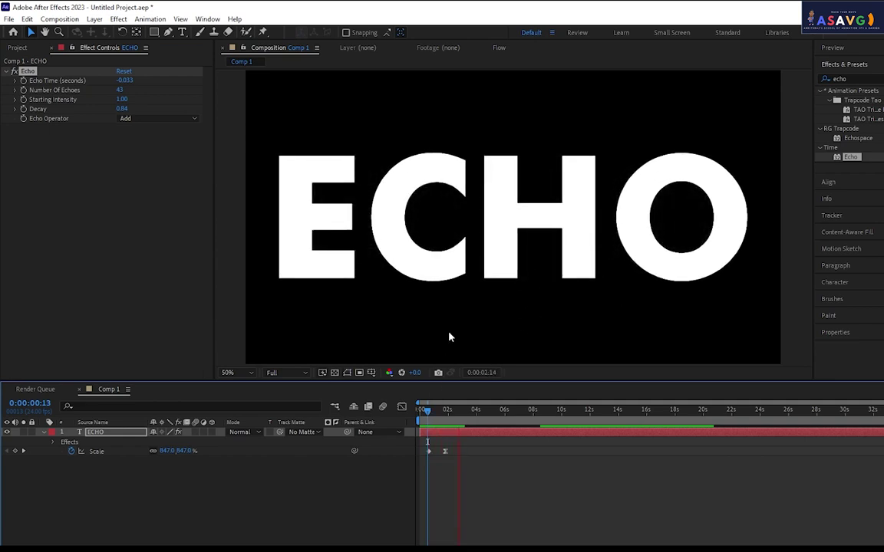
left_click(431, 411)
left_click_drag(431, 412, 446, 412)
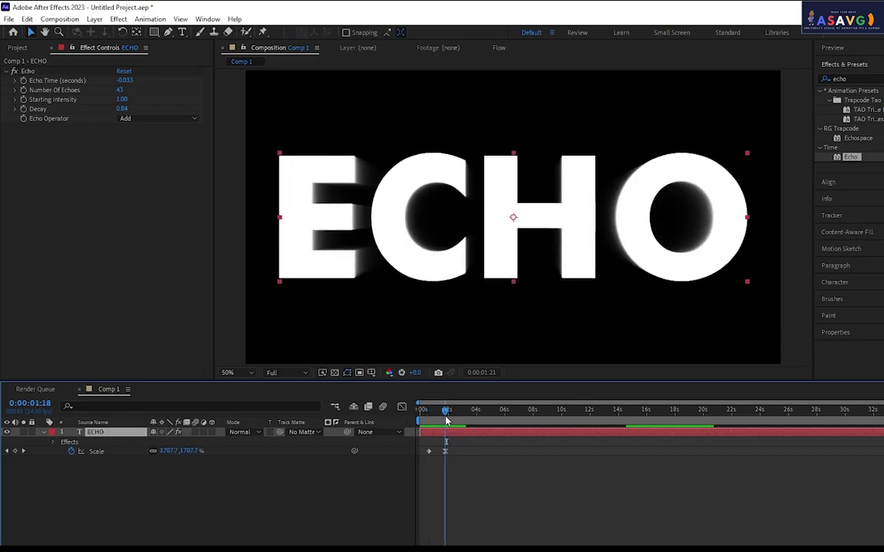
left_click_drag(447, 412, 450, 415)
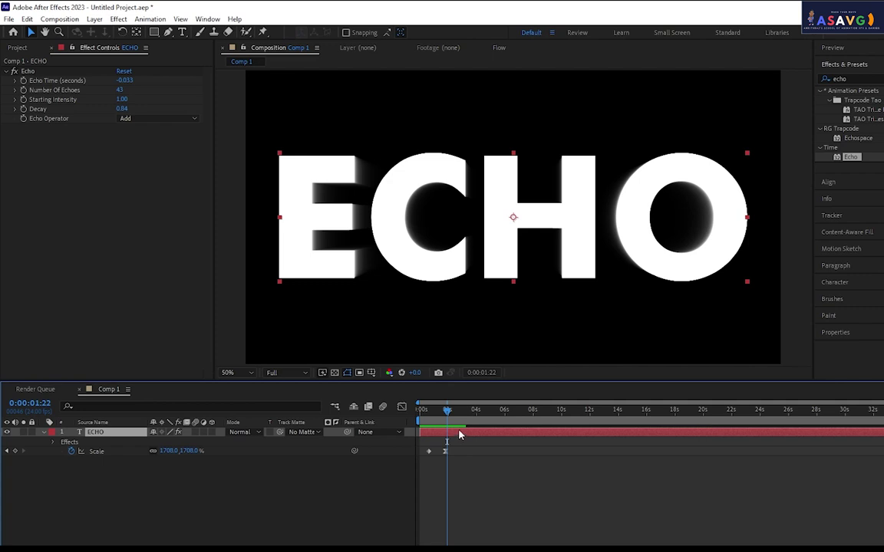
Duplicate ECHO as ECHO 2 beneath it and search Effects & Presets for 'cc pixel'.
key("ctrl+d")
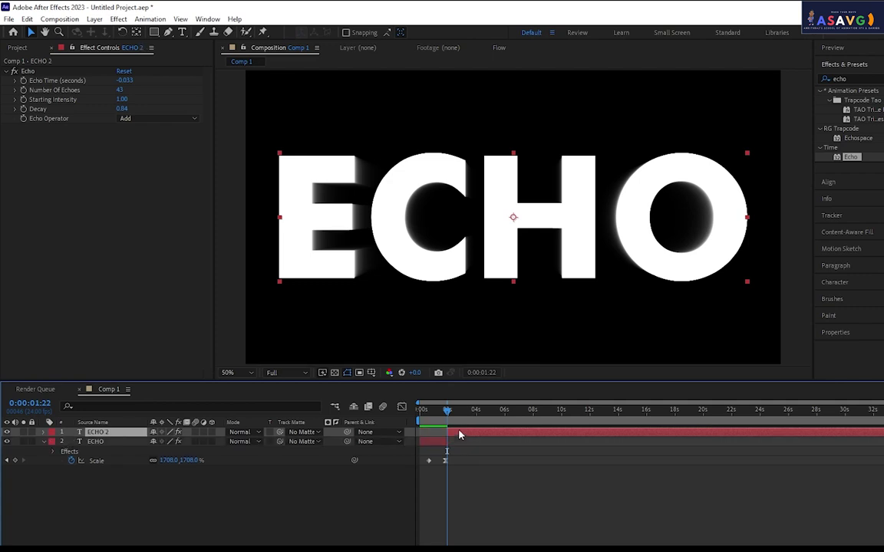
left_click_drag(113, 443, 115, 429)
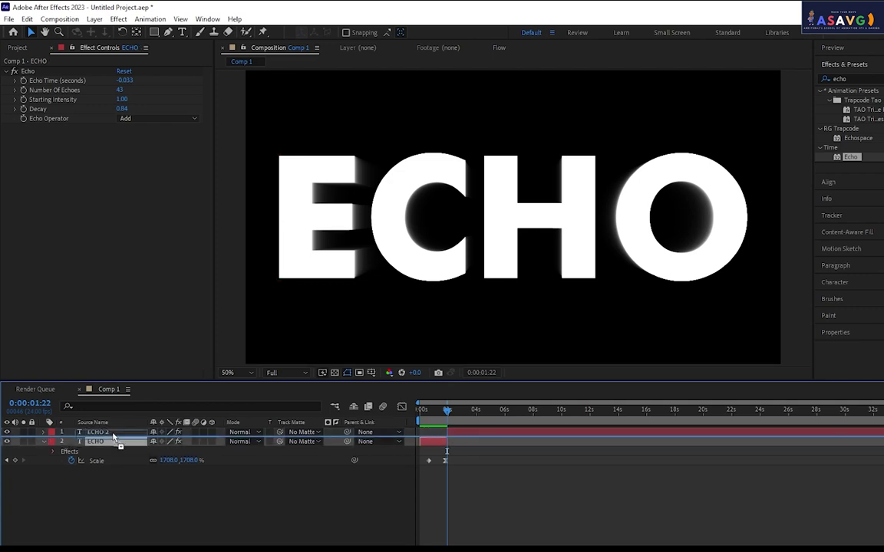
mouse_move(443, 417)
left_mouse_down()
mouse_move(481, 421)
mouse_move(452, 421)
left_mouse_up()
double_click(844, 79)
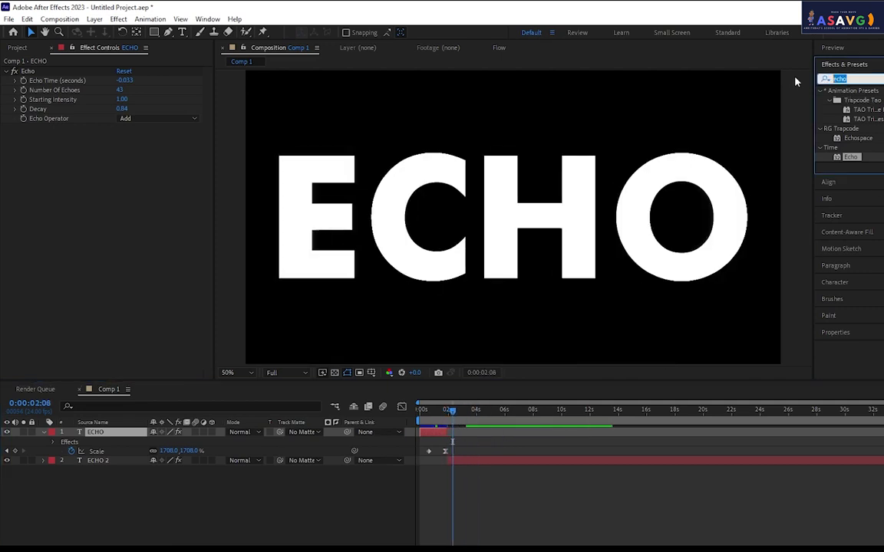
type("cc pi")
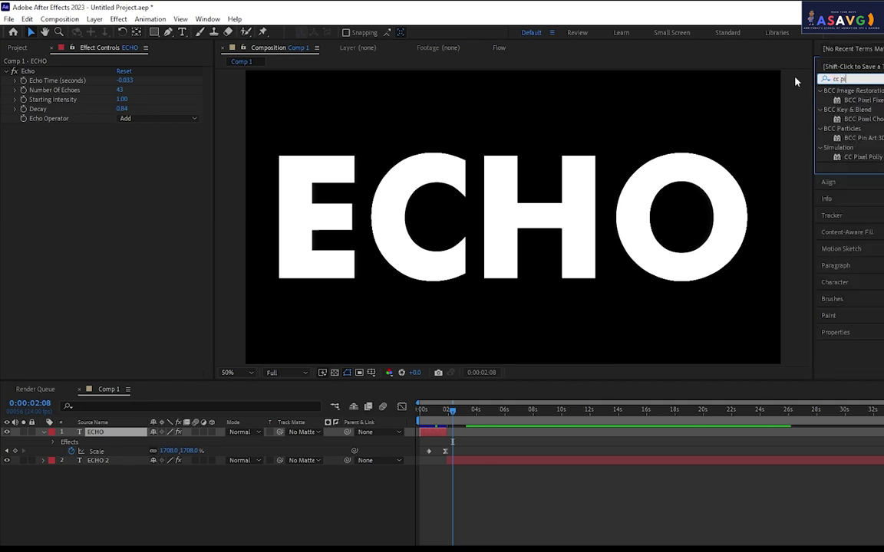
type("xel")
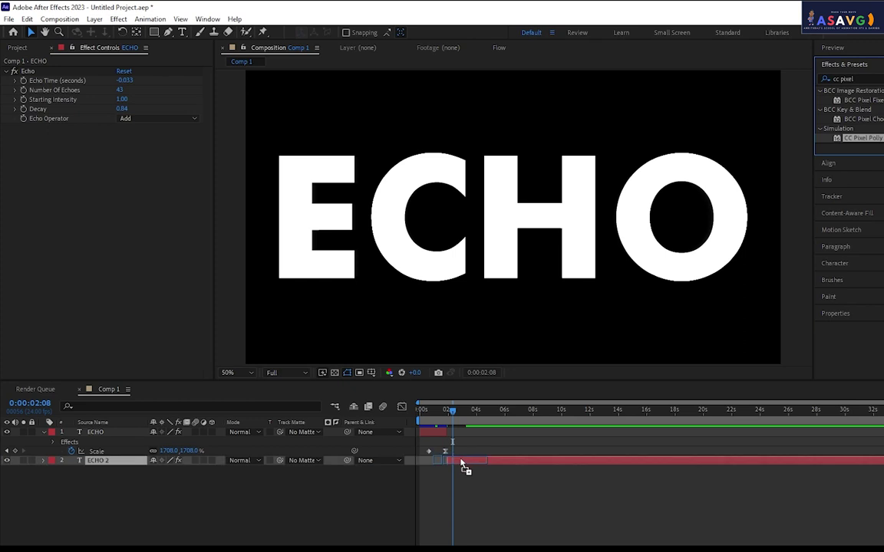
Apply CC Pixel Polly to ECHO 2 and set its Start Time to 0.50 seconds.
left_click_drag(861, 138, 460, 462)
left_click_drag(451, 421, 445, 421)
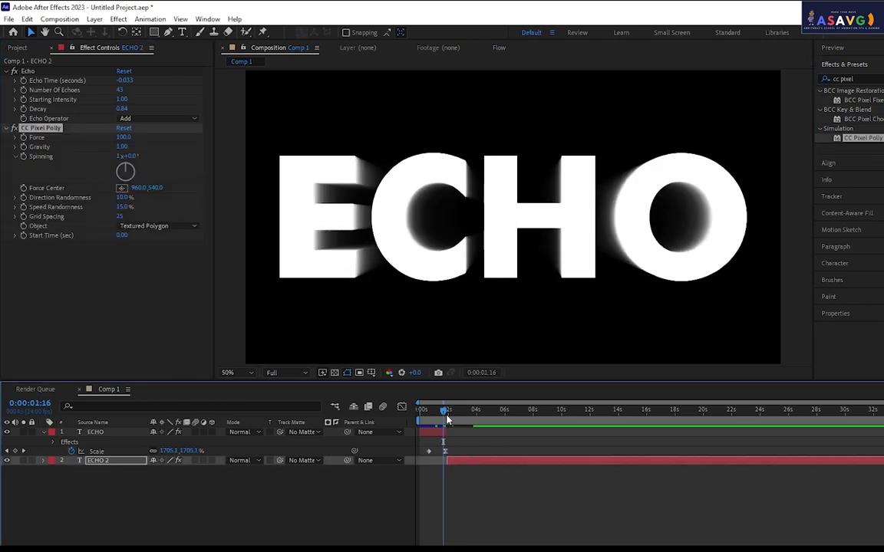
left_click(444, 418)
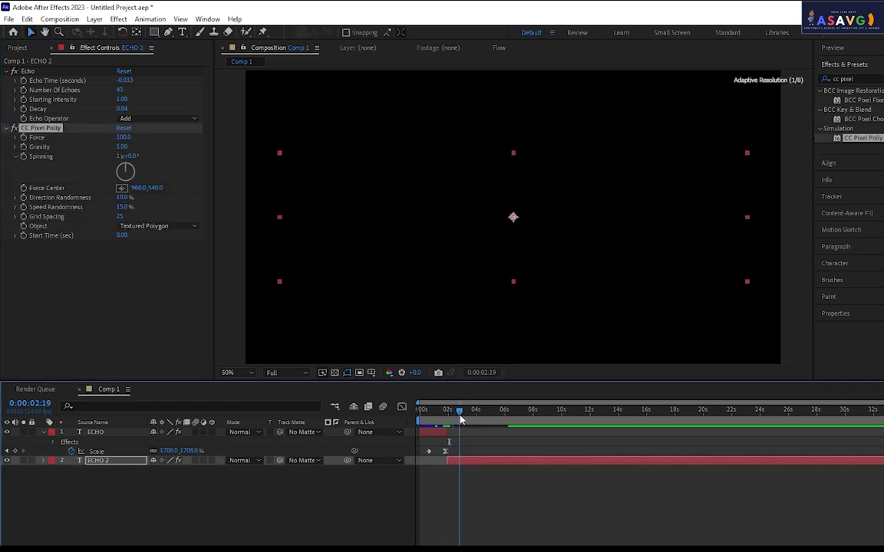
left_click_drag(443, 418, 452, 417)
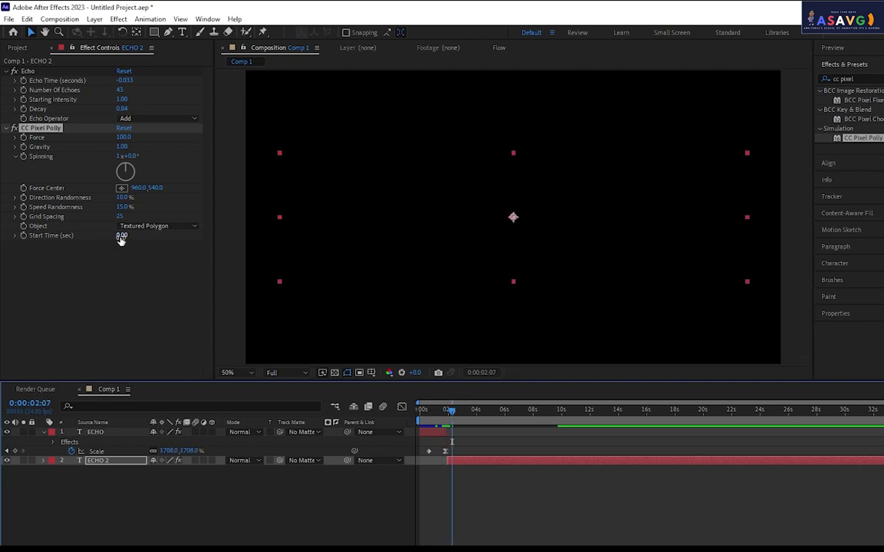
left_click(120, 237)
type("0.5")
key("Return")
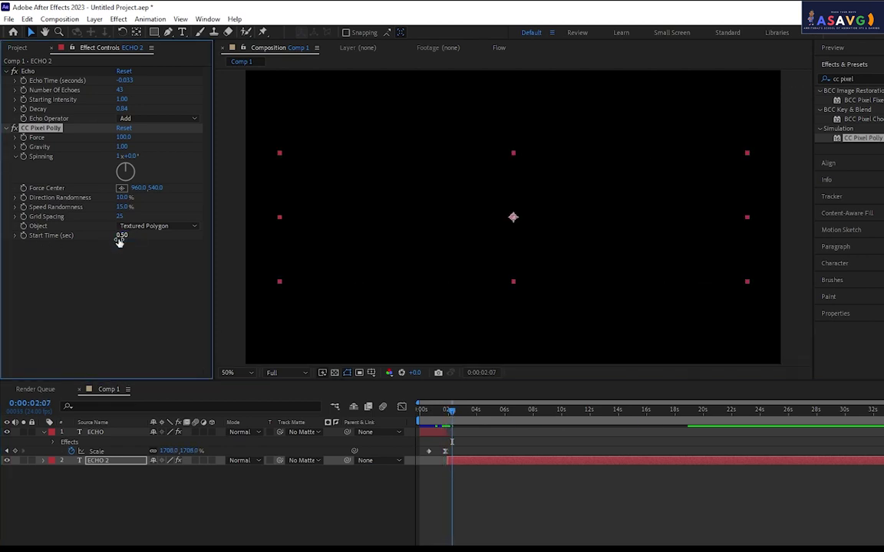
Scrub through the shatter, make the ECHO layer visible again, and play the comp.
left_click_drag(452, 412, 457, 414)
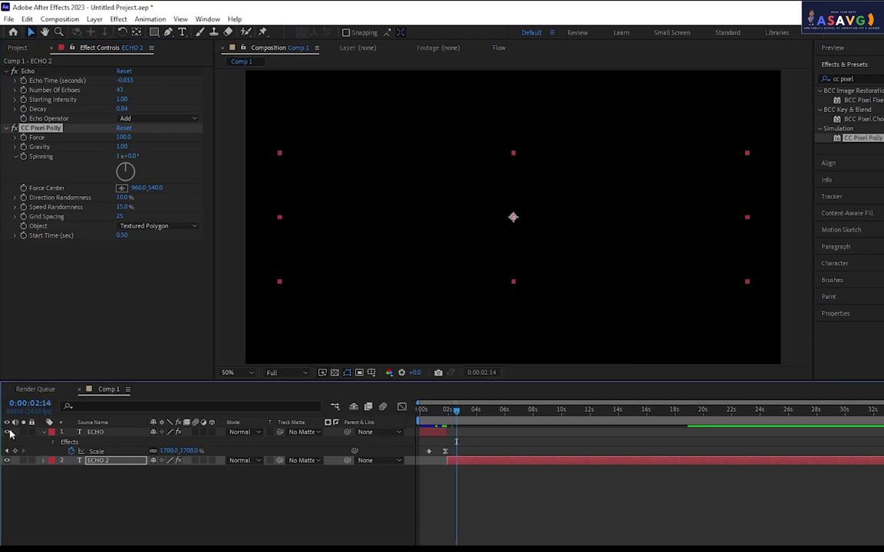
left_click_drag(462, 418, 429, 430)
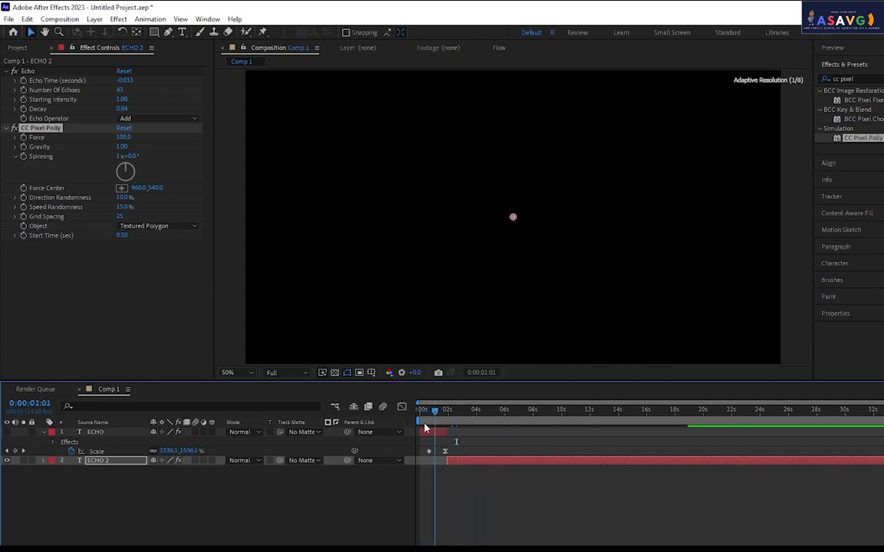
left_click_drag(429, 430, 433, 430)
left_click(7, 431)
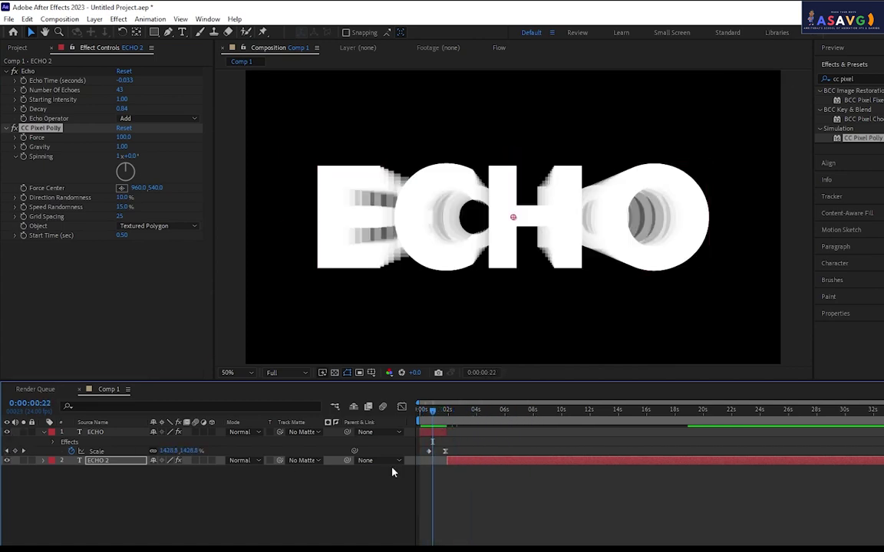
key("space")
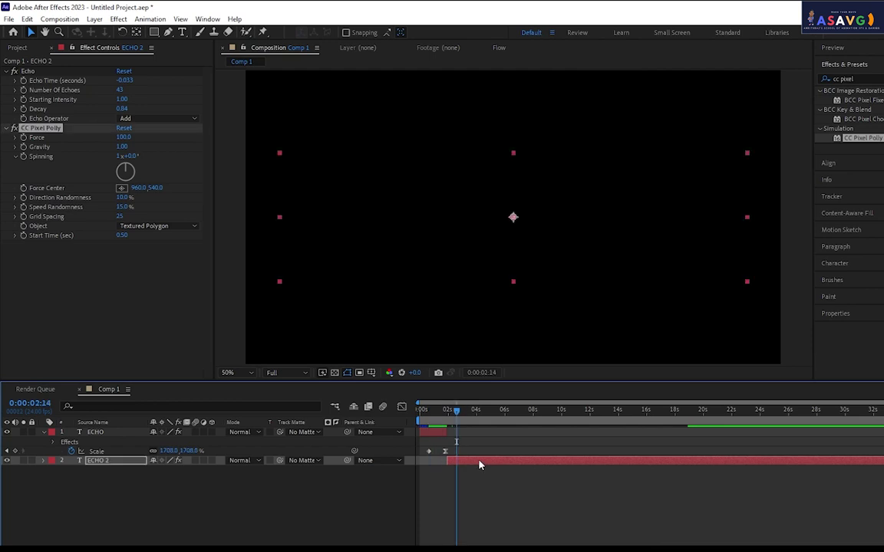
Delete ECHO 2, then duplicate ECHO again and place the new ECHO 2 below it.
key("Delete")
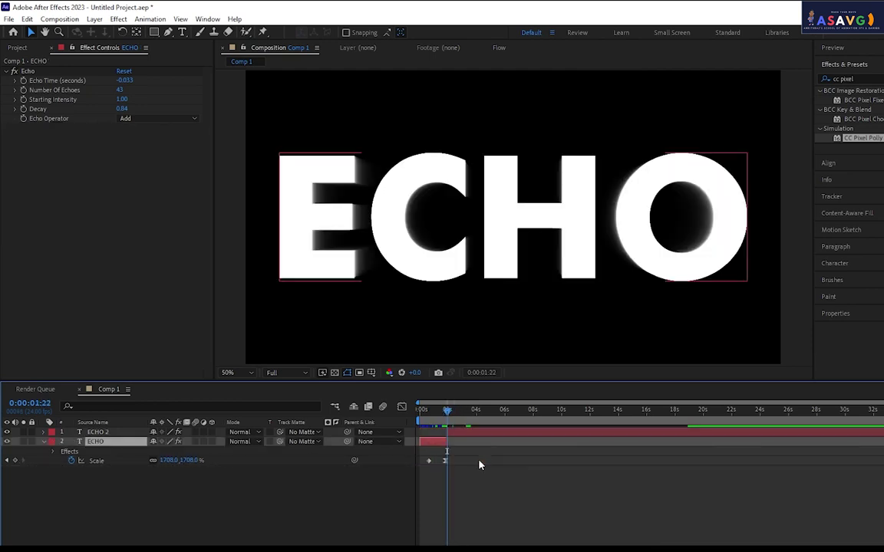
left_click_drag(447, 410, 461, 414)
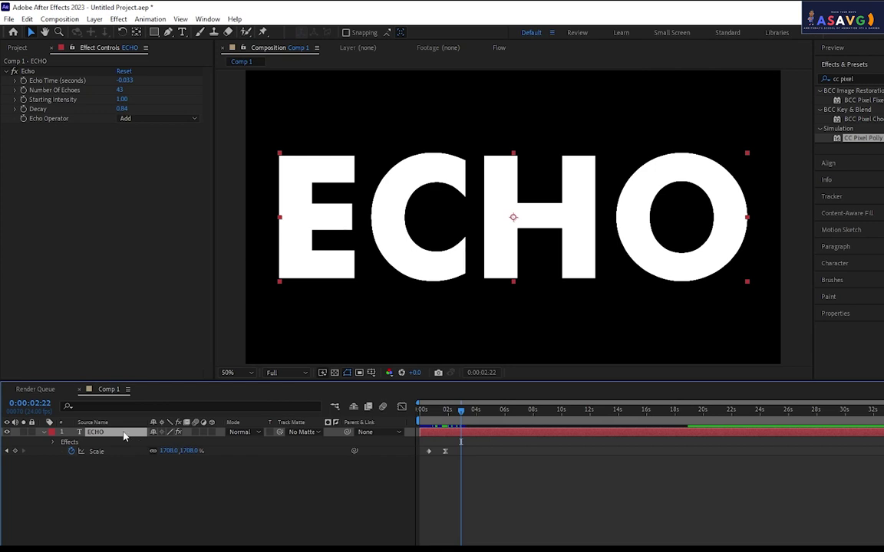
key("ctrl+d")
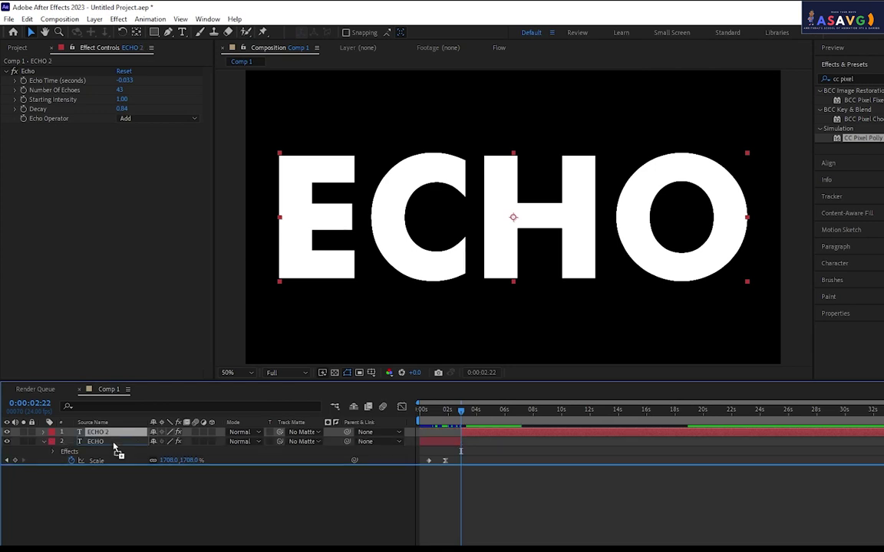
left_click_drag(113, 434, 116, 465)
Apply CC Pixel Polly to ECHO 2 and start that layer a little later, around three seconds.
mouse_move(462, 417)
left_mouse_down()
mouse_move(477, 415)
mouse_move(484, 428)
left_mouse_up()
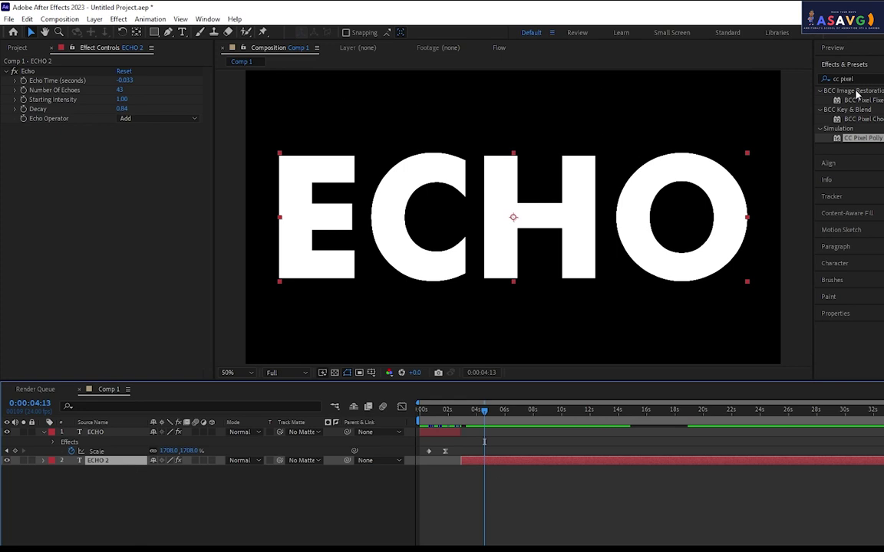
left_click_drag(853, 140, 96, 460)
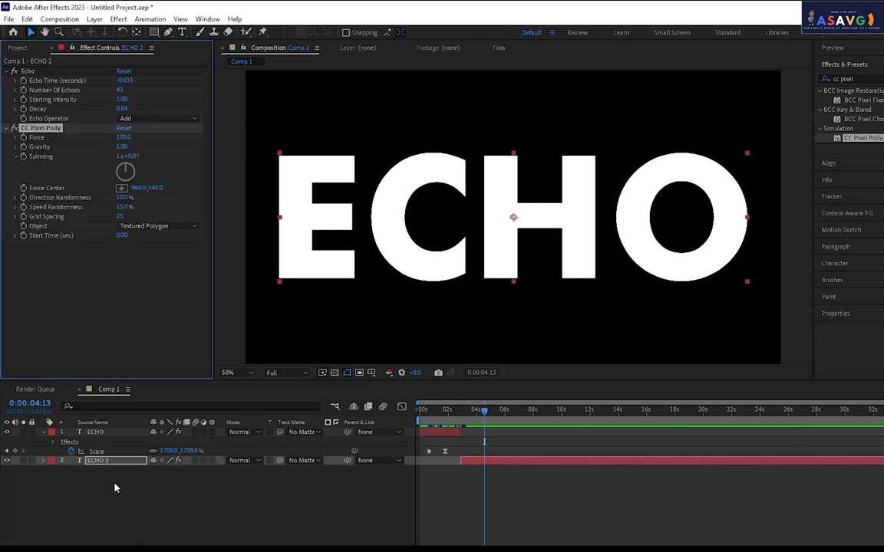
left_click_drag(485, 412, 470, 419)
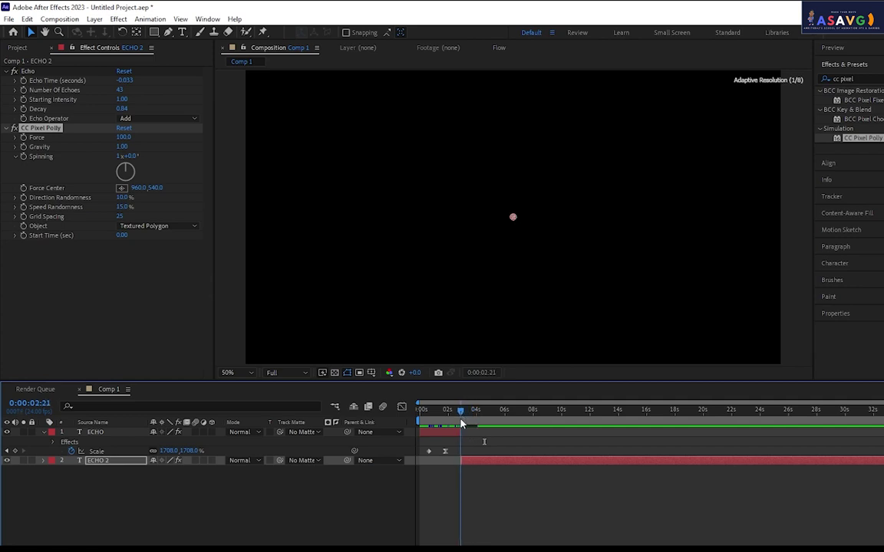
left_click_drag(470, 419, 463, 421)
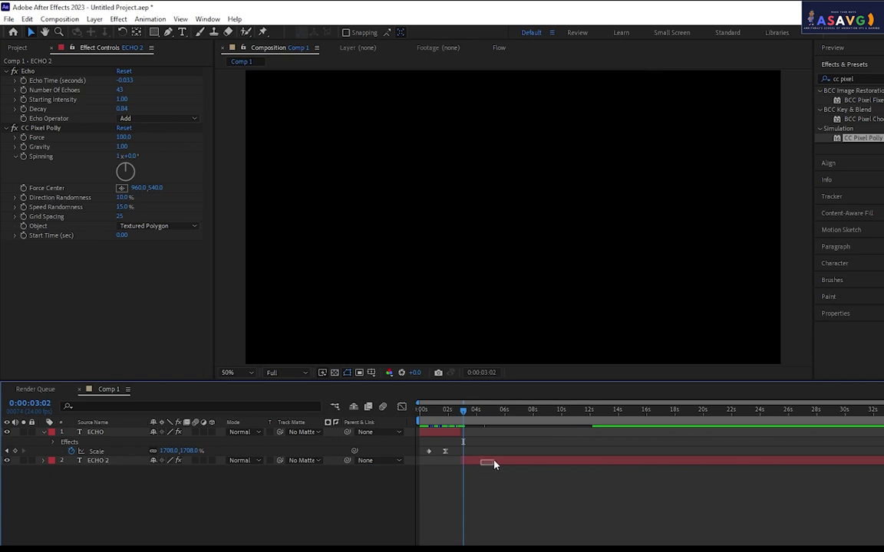
left_click_drag(484, 467, 475, 465)
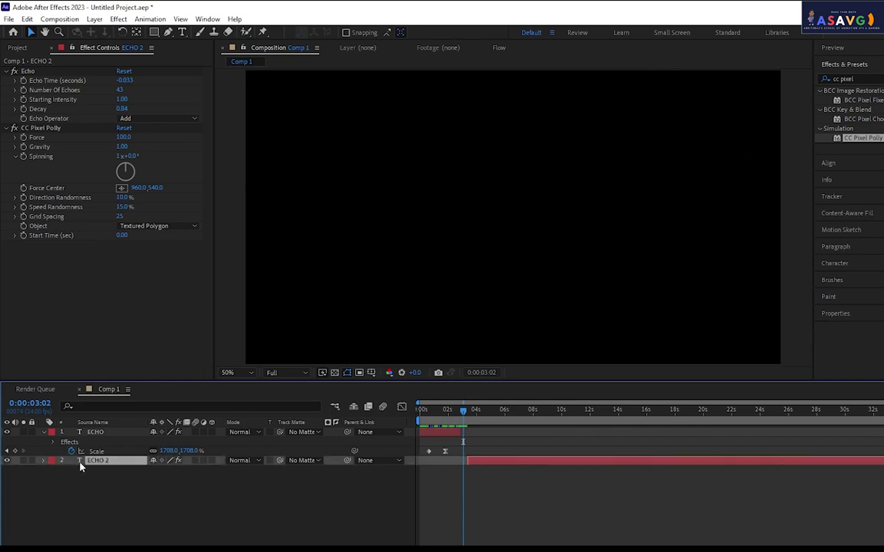
Expand ECHO 2's CC Pixel Polly properties in the timeline and park at 0:00:03:08.
left_click(43, 461)
left_click(53, 479)
left_click(63, 499)
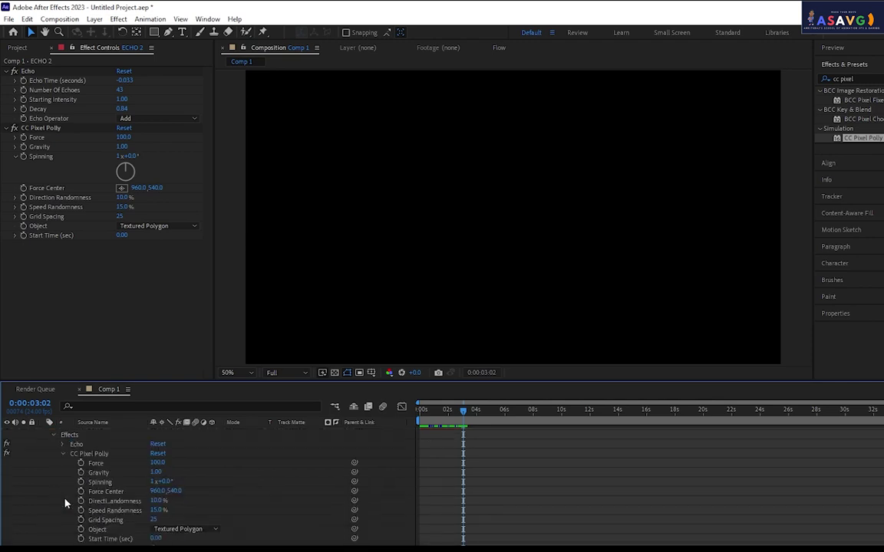
scroll(277, 513, "down", 1)
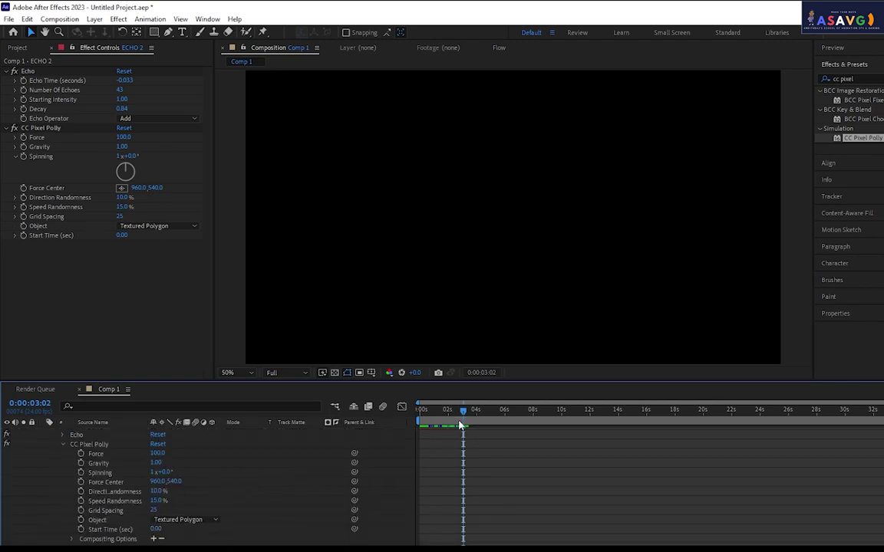
scroll(274, 485, "up", 5)
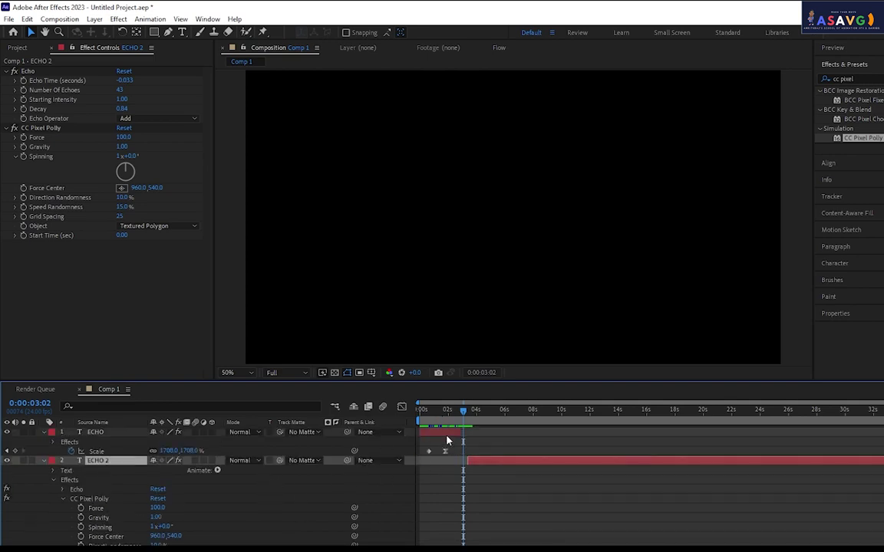
left_click(44, 434)
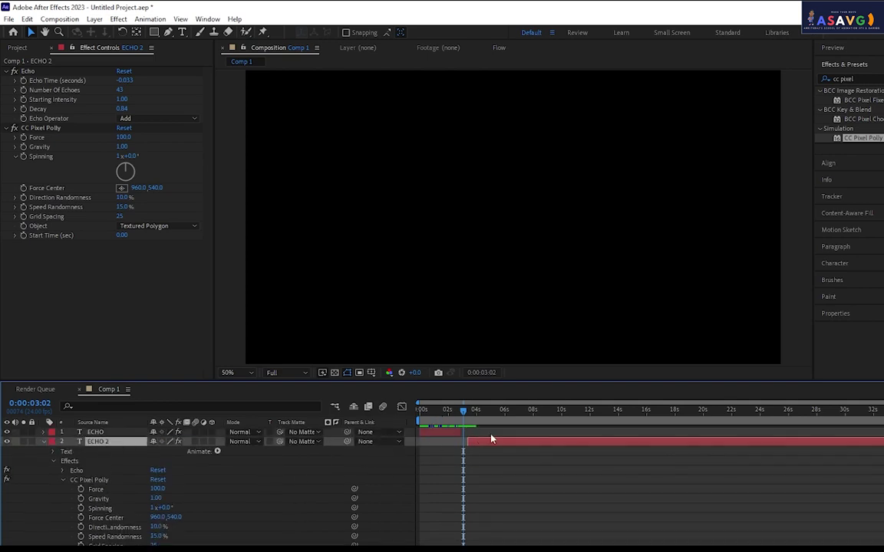
left_click(470, 412)
left_click_drag(469, 413, 467, 414)
Try CC Pixel Polly Start Time values of 4.00 and 0.40, previewing each.
left_click(122, 236)
type("4")
key("Return")
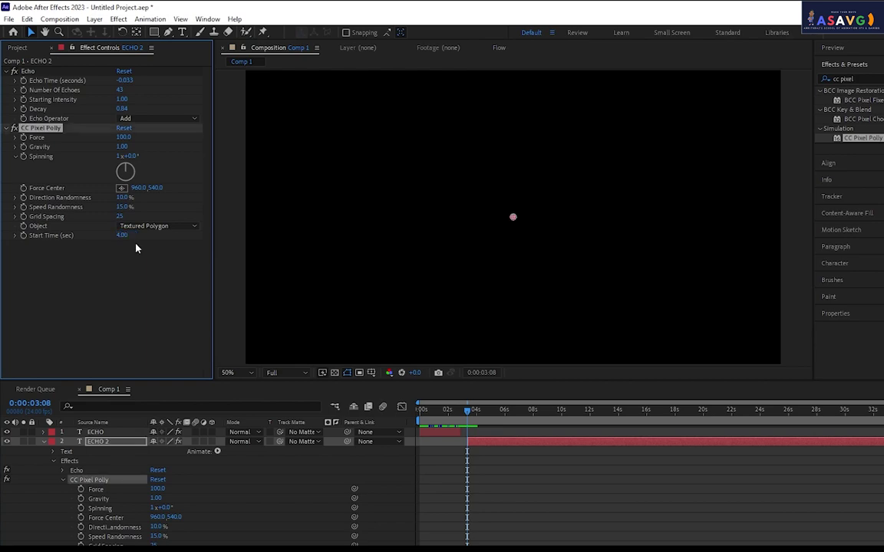
left_click_drag(469, 412, 472, 424)
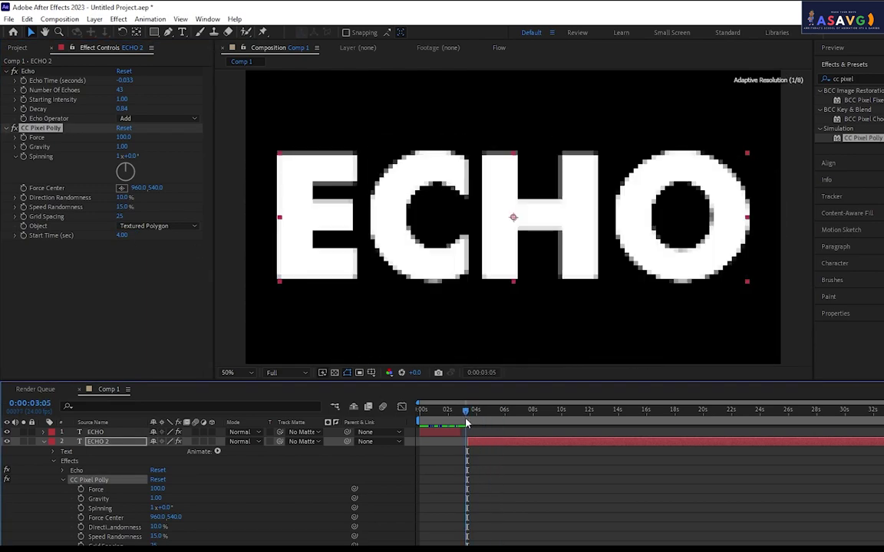
key("space")
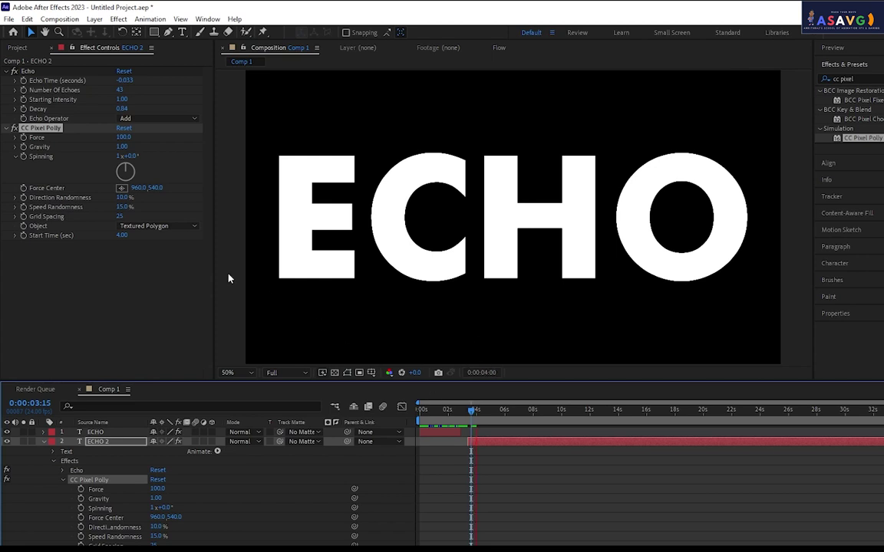
left_click(122, 236)
type("0.4")
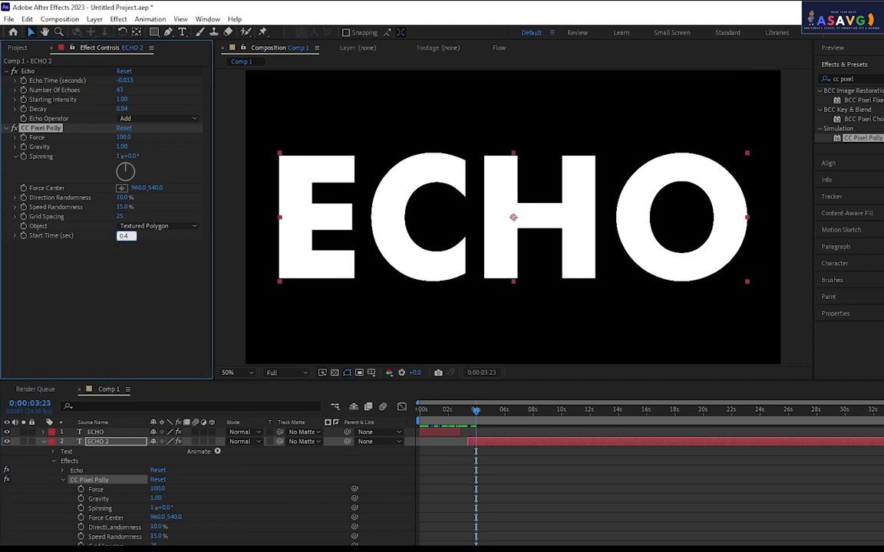
key("Return")
key("space")
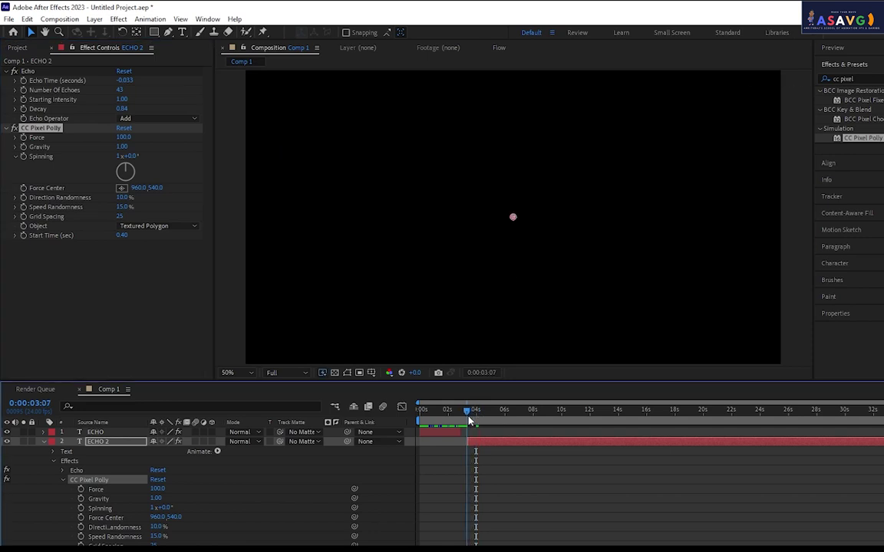
Settle the Start Time at 3.00 and preview ECHO breaking into shards around 0:00:03:10.
left_click(122, 236)
type("3")
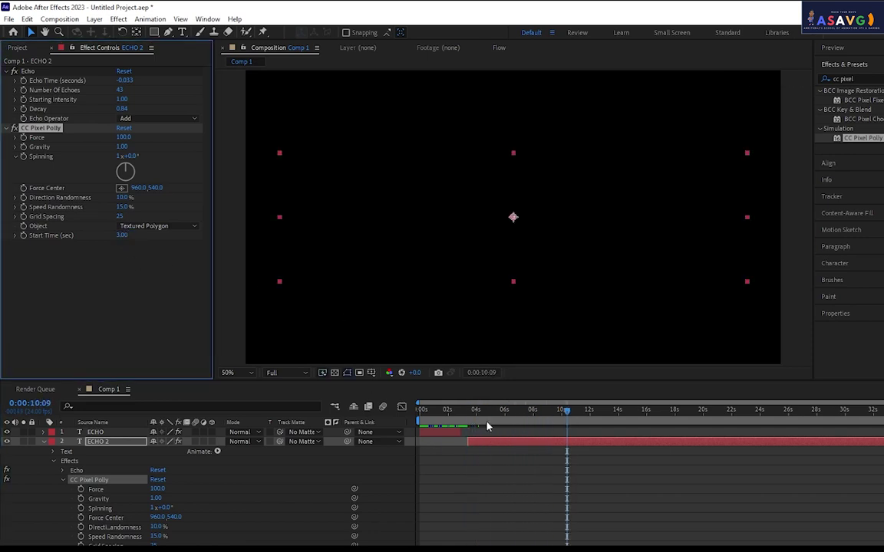
mouse_move(466, 410)
left_mouse_down()
mouse_move(470, 420)
mouse_move(452, 427)
left_mouse_up()
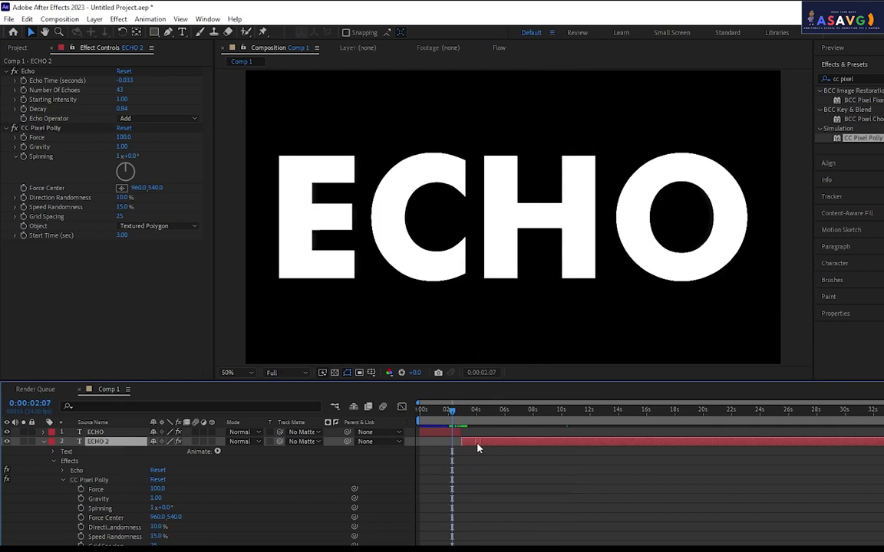
left_click(461, 414)
key("space")
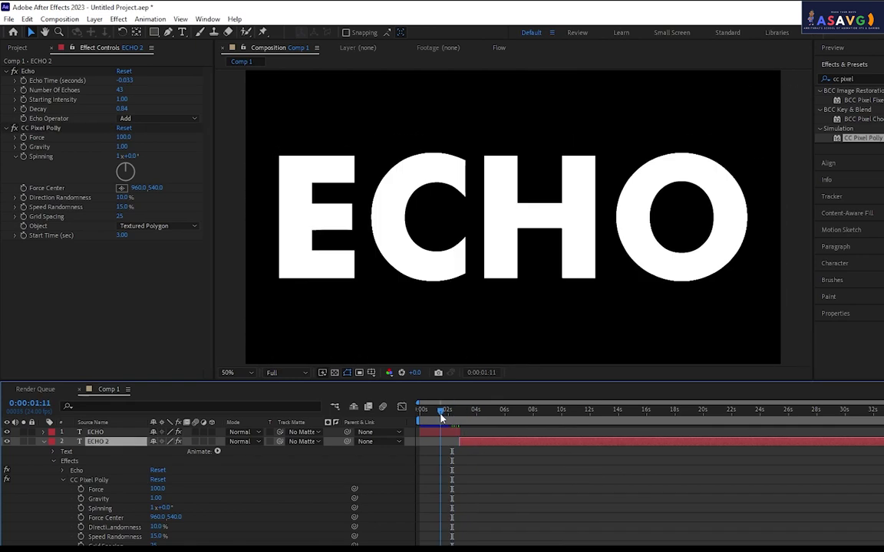
scroll(465, 257, "down", 2)
left_click_drag(450, 407, 420, 409)
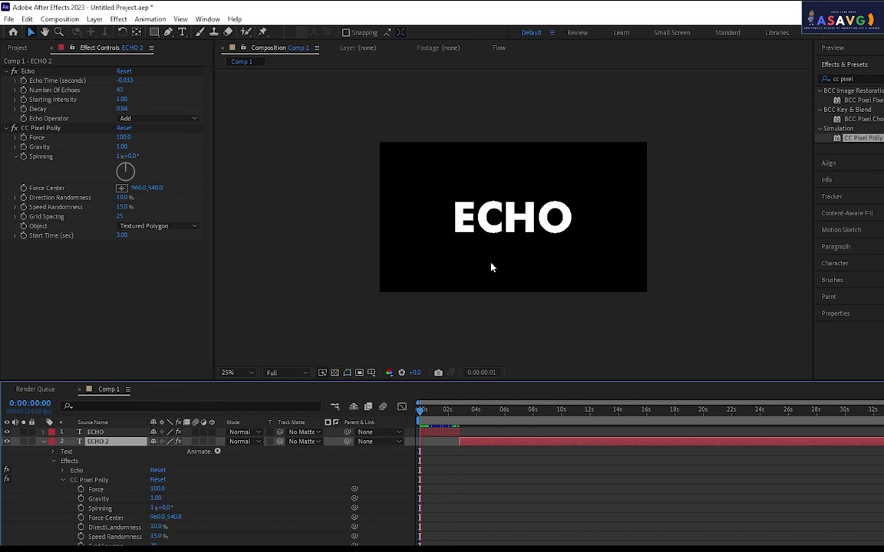
key("space")
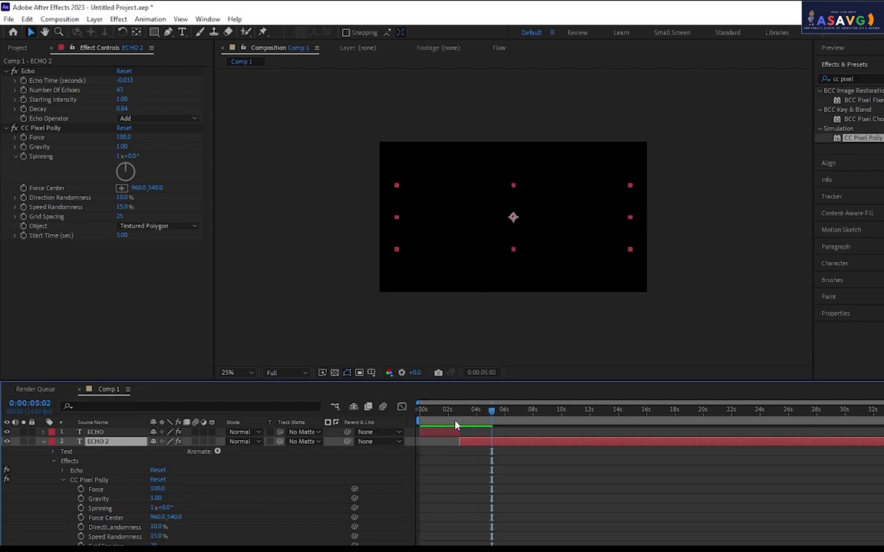
left_click_drag(422, 412, 462, 422)
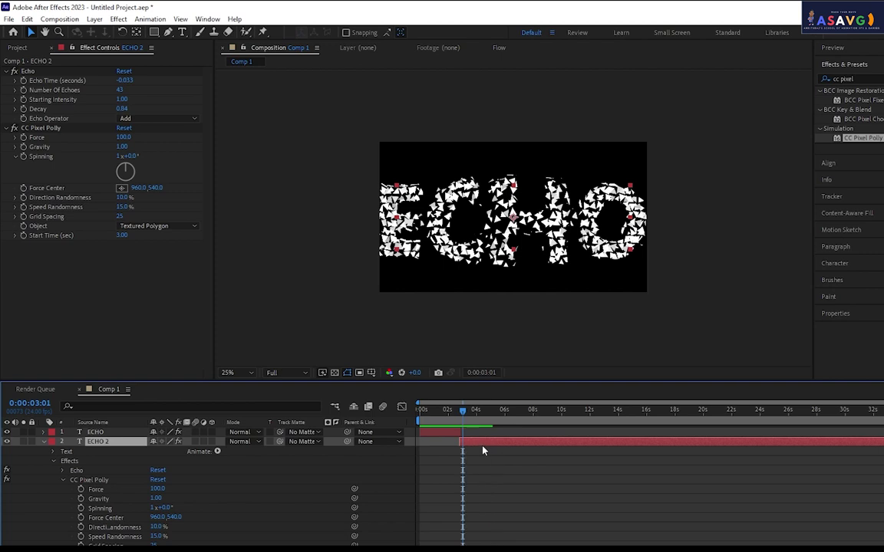
left_click(469, 411)
left_click_drag(469, 414, 470, 414)
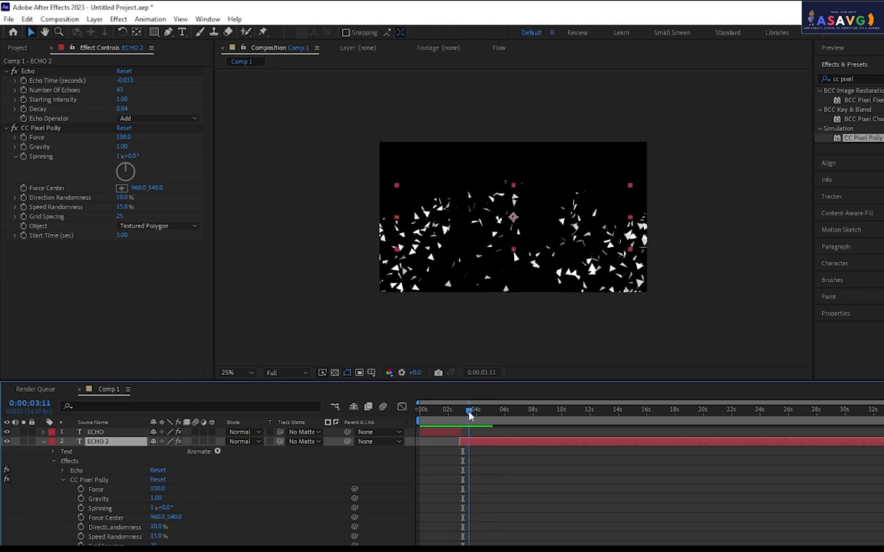
Draw a rectangular mask on ECHO 2 over the falling fragments.
left_click(153, 32)
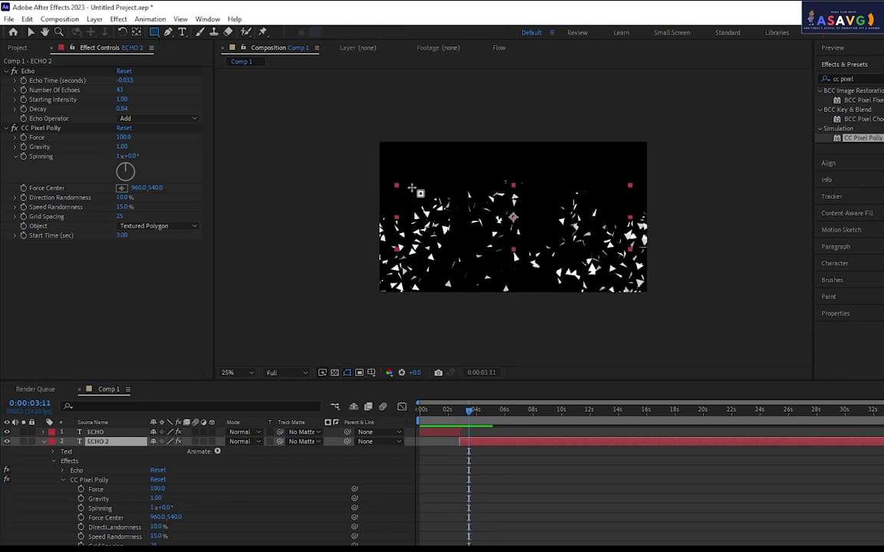
left_click_drag(405, 184, 614, 290)
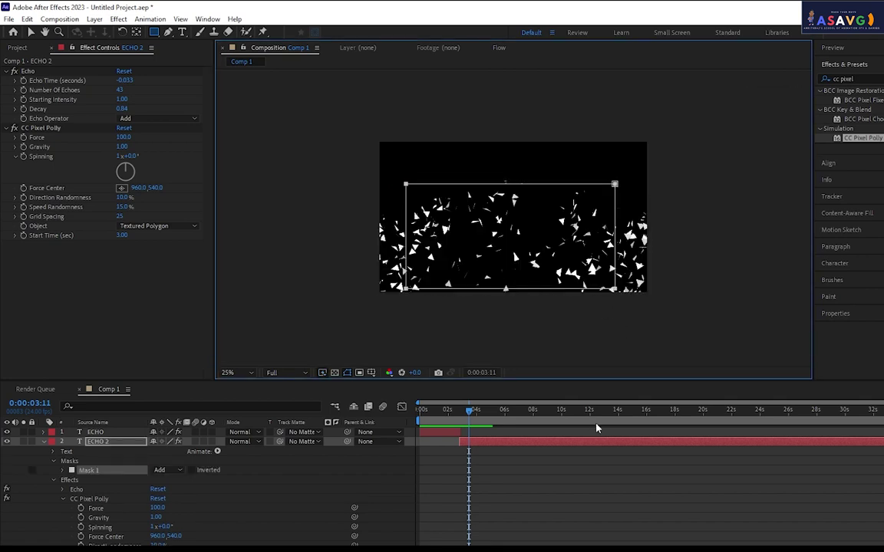
scroll(240, 502, "down", 1)
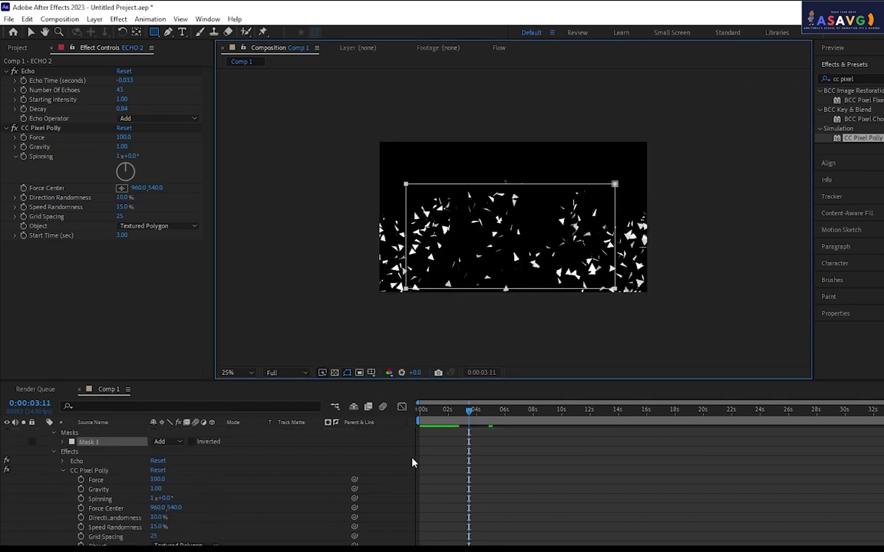
scroll(157, 465, "up", 1)
left_click(115, 444)
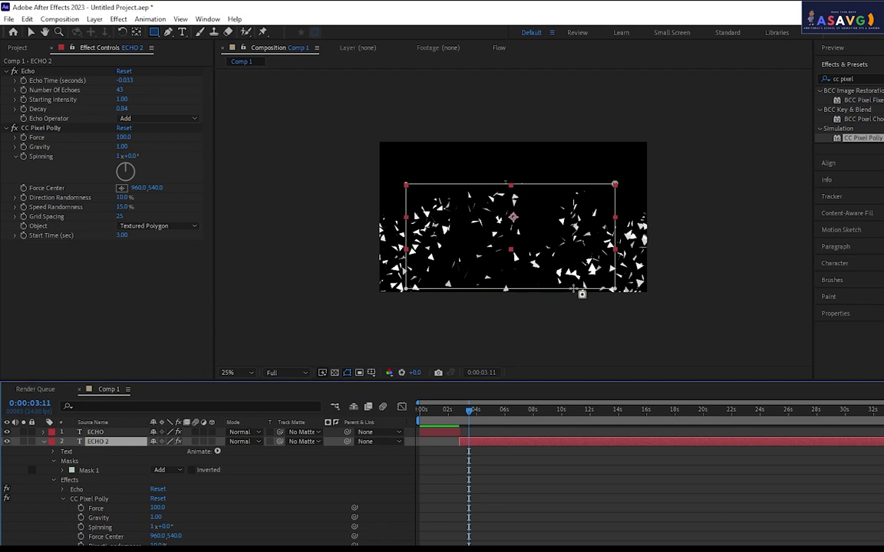
left_click(32, 32)
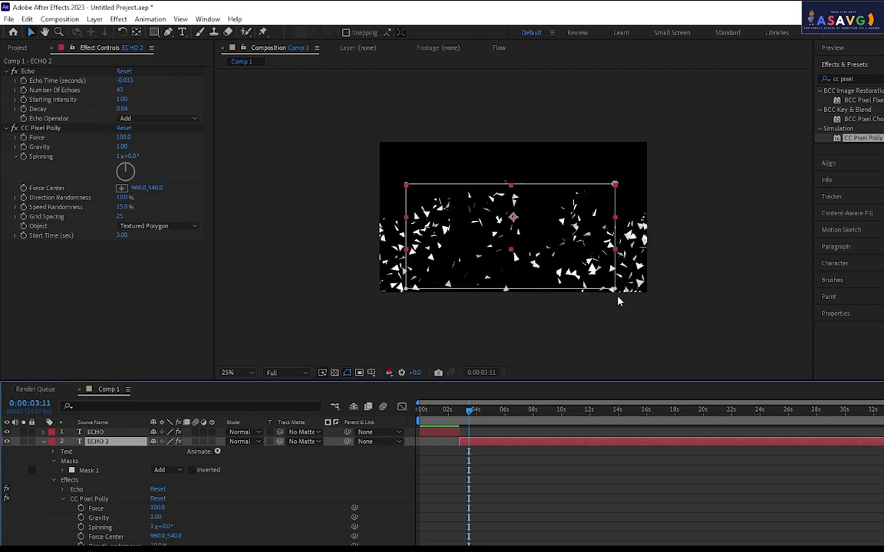
Squeeze the mask into a thin strip along the frame's left edge and scrub to where shattering begins.
left_click(614, 291)
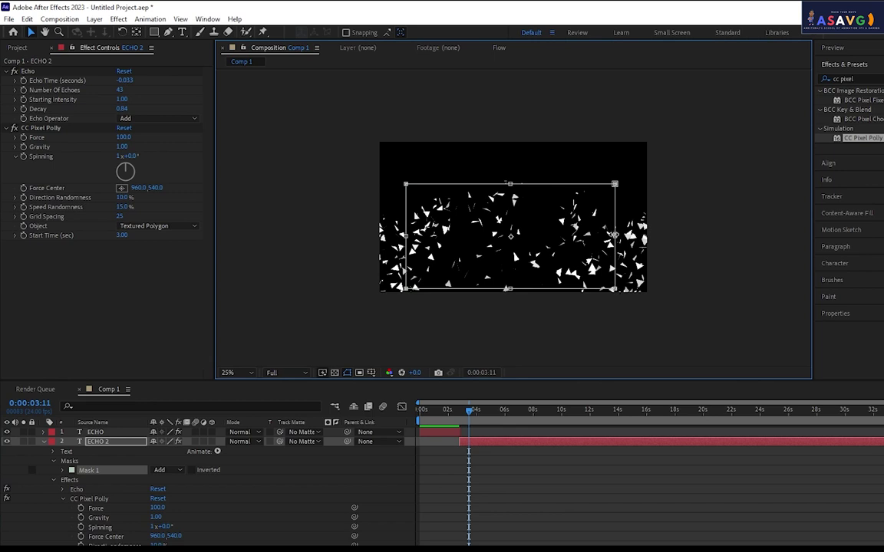
left_click_drag(615, 235, 444, 236)
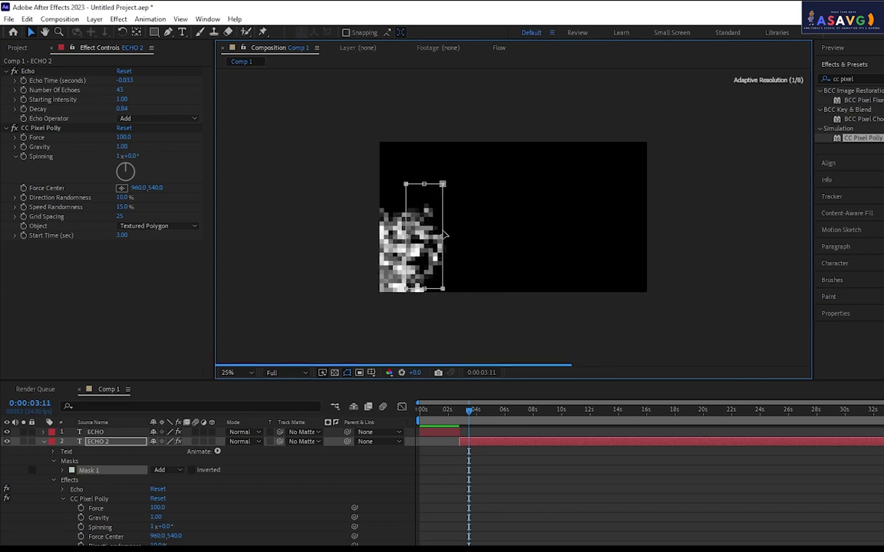
key("ctrl+z")
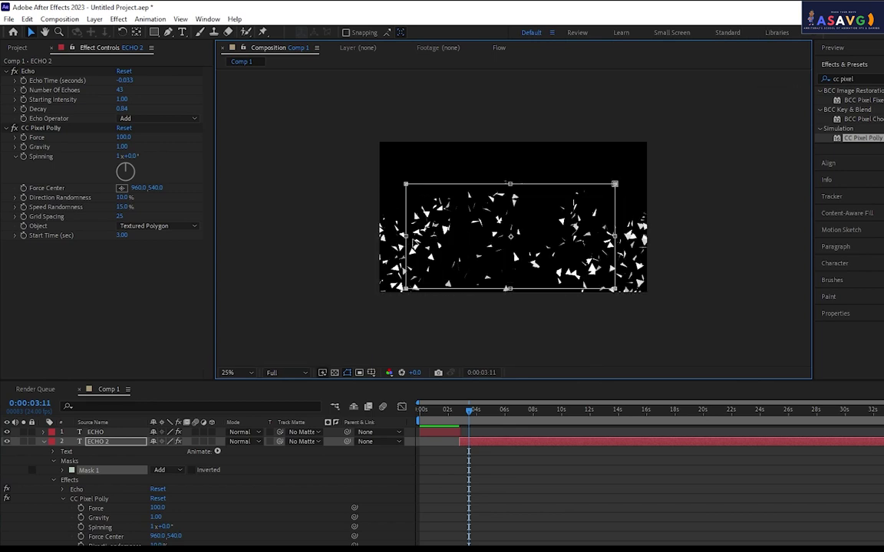
left_click_drag(406, 235, 368, 235)
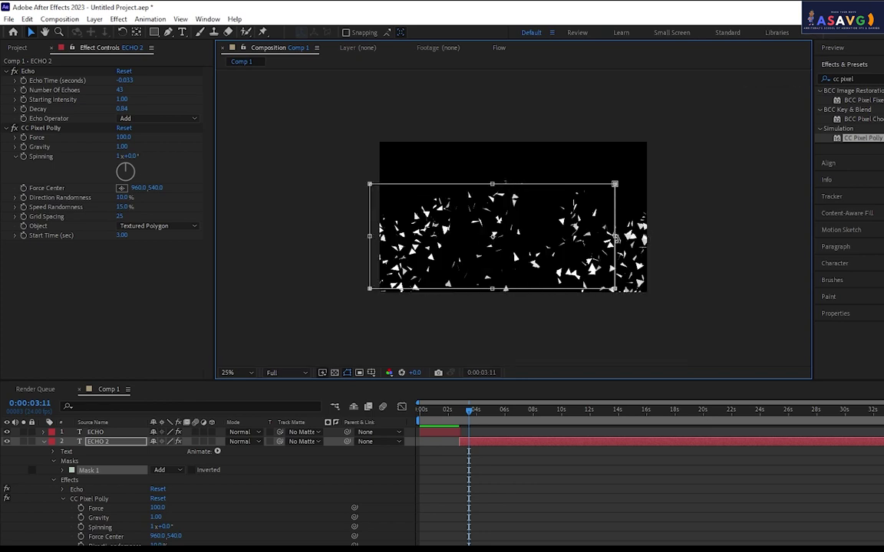
left_click_drag(615, 235, 392, 235)
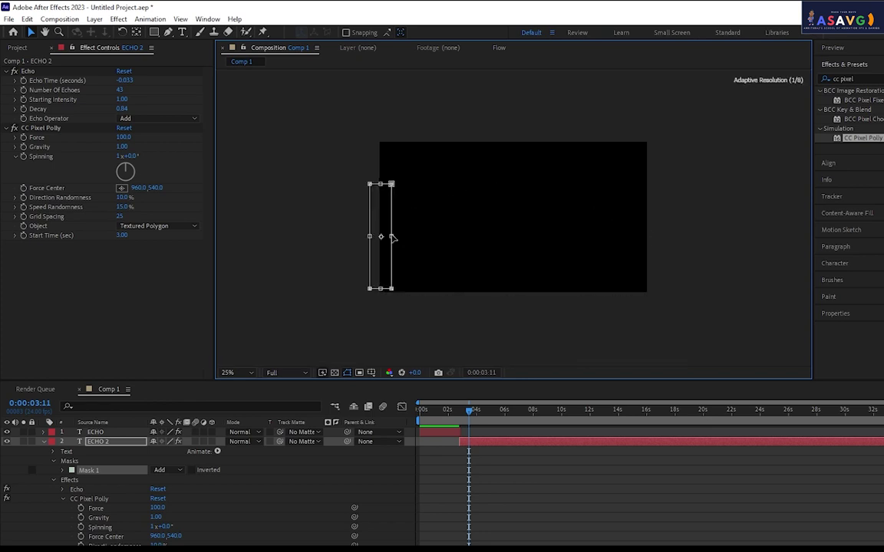
left_click(439, 425)
left_click_drag(440, 424, 475, 425)
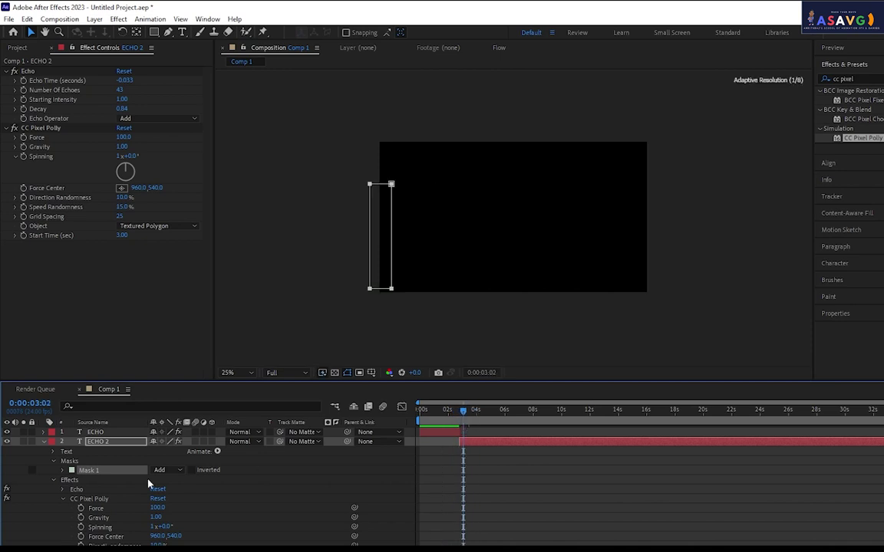
Keyframe Mask Path at 3:02, then widen the mask at about 4 and 7 seconds past the right edge.
left_click(62, 470)
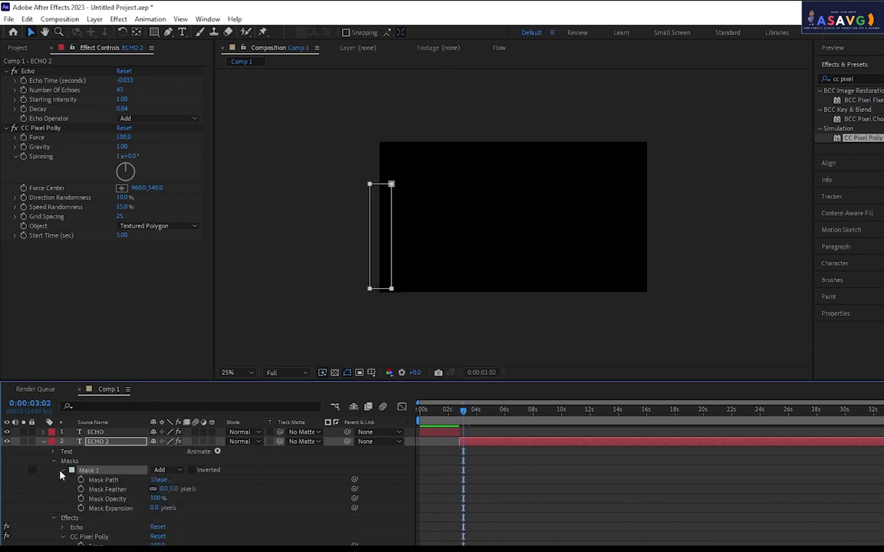
left_click(81, 479)
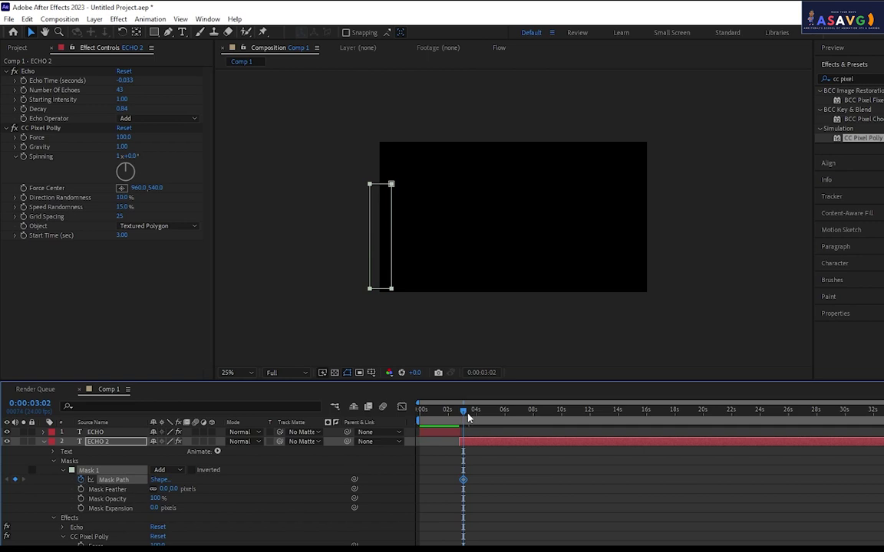
left_click_drag(468, 416, 476, 411)
double_click(391, 291)
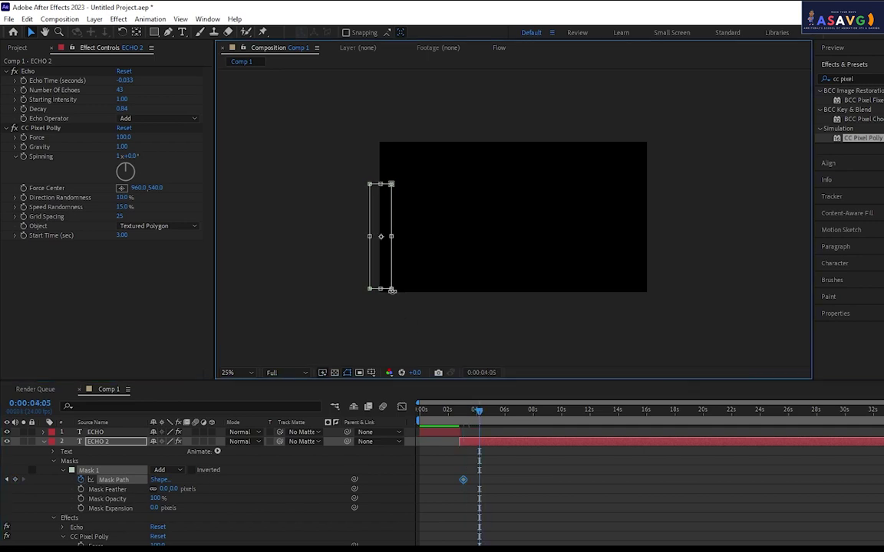
left_click_drag(392, 237, 545, 237)
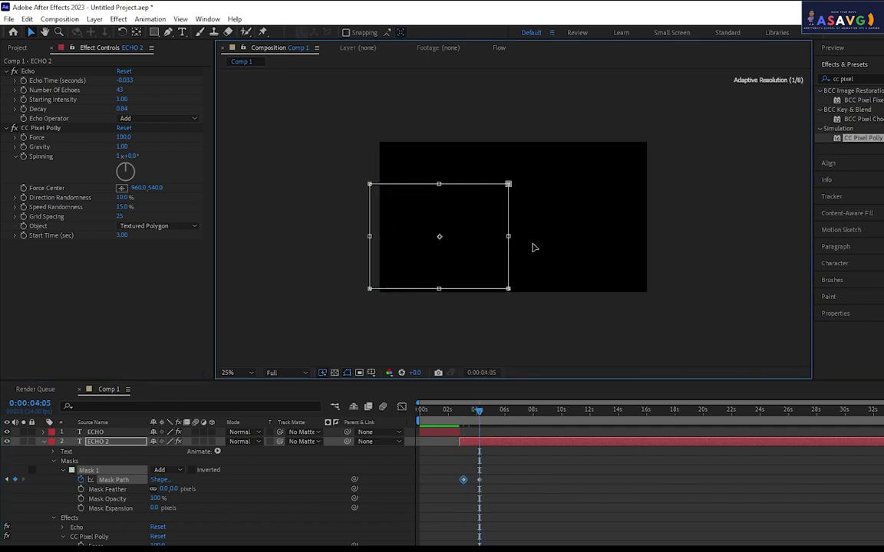
left_click_drag(490, 422, 519, 413)
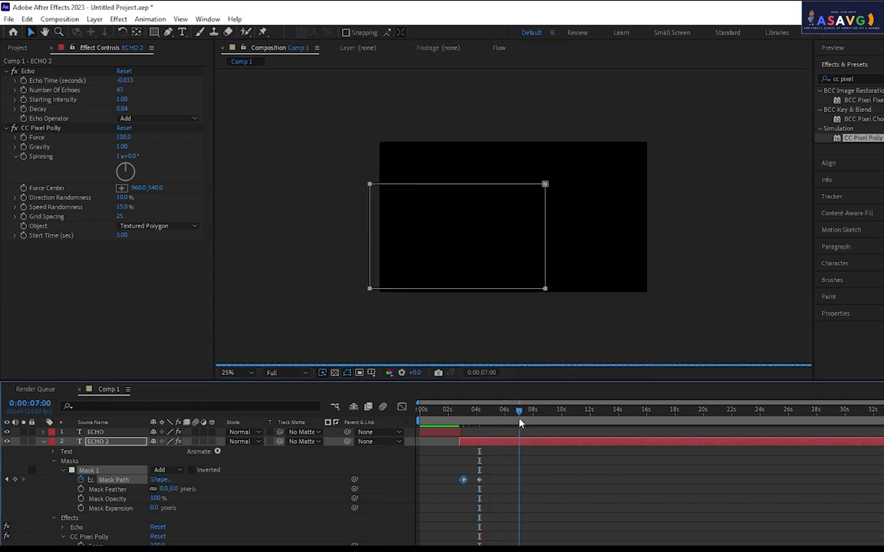
double_click(545, 291)
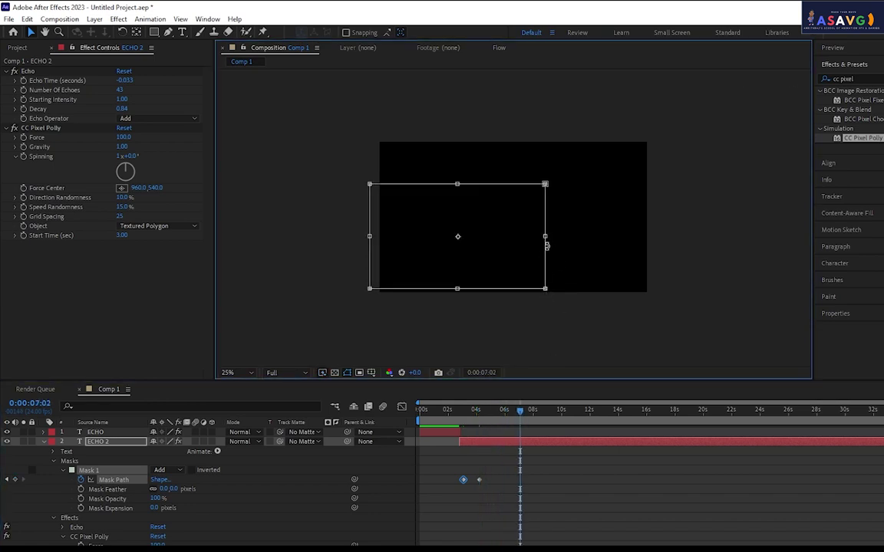
left_click_drag(546, 236, 742, 236)
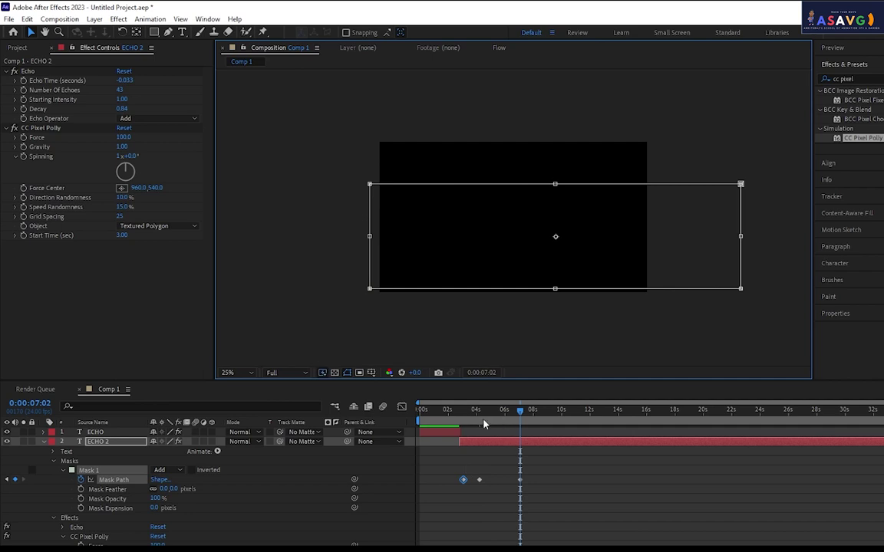
Widen the mask further at the reveal's start, pull the last keyframe earlier, and preview.
mouse_move(519, 410)
left_mouse_down()
mouse_move(462, 429)
mouse_move(472, 431)
left_mouse_up()
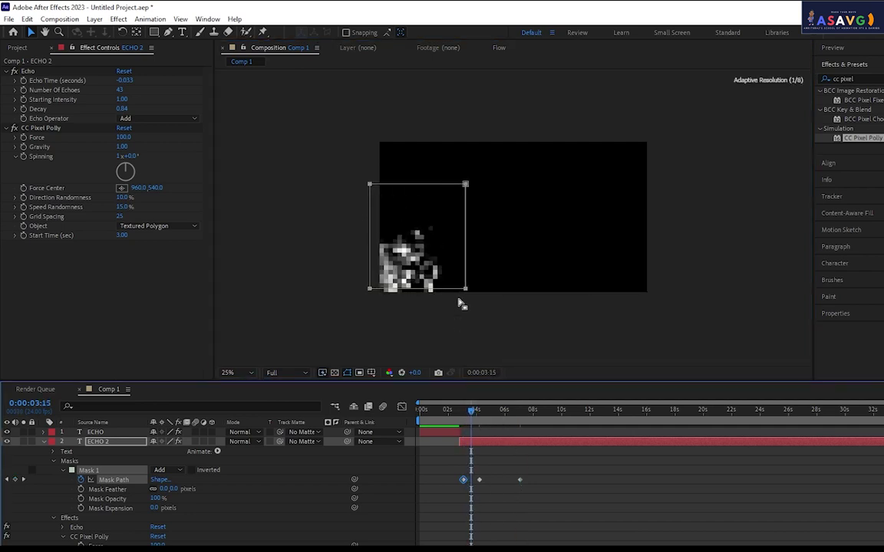
left_click_drag(467, 291, 512, 291)
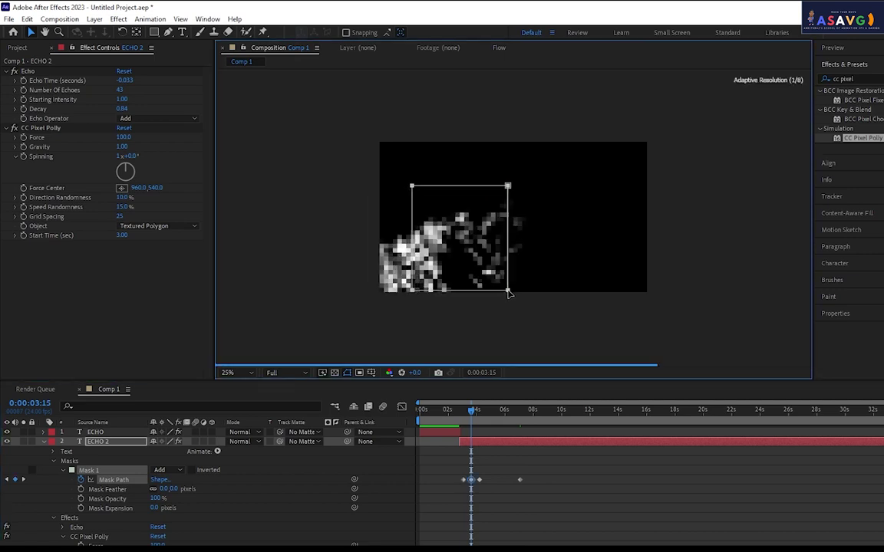
key("ctrl+z")
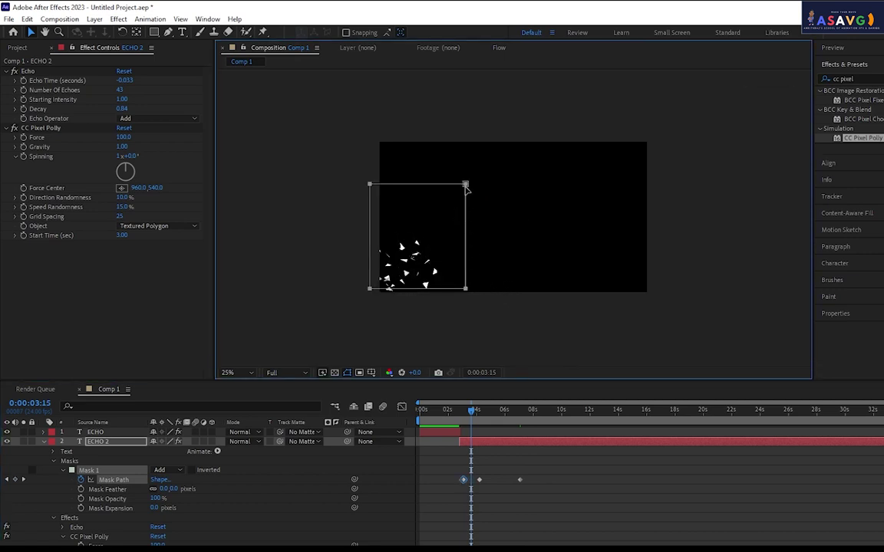
double_click(466, 187)
left_click_drag(466, 237, 591, 237)
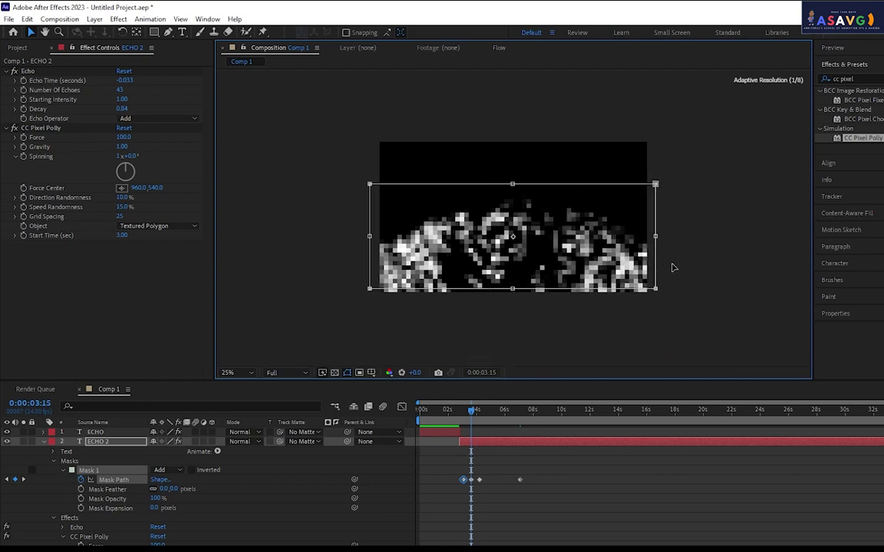
left_click_drag(596, 252, 681, 254)
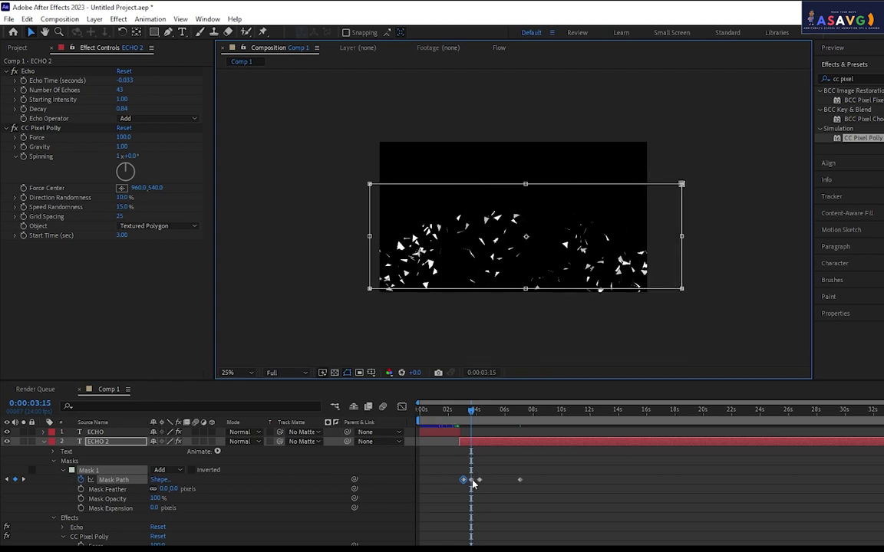
left_click(473, 481)
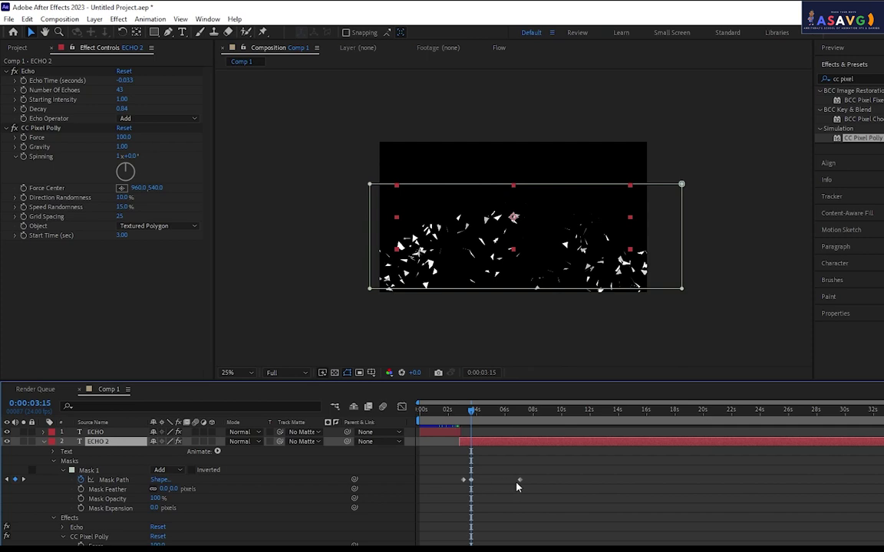
left_click_drag(520, 480, 476, 479)
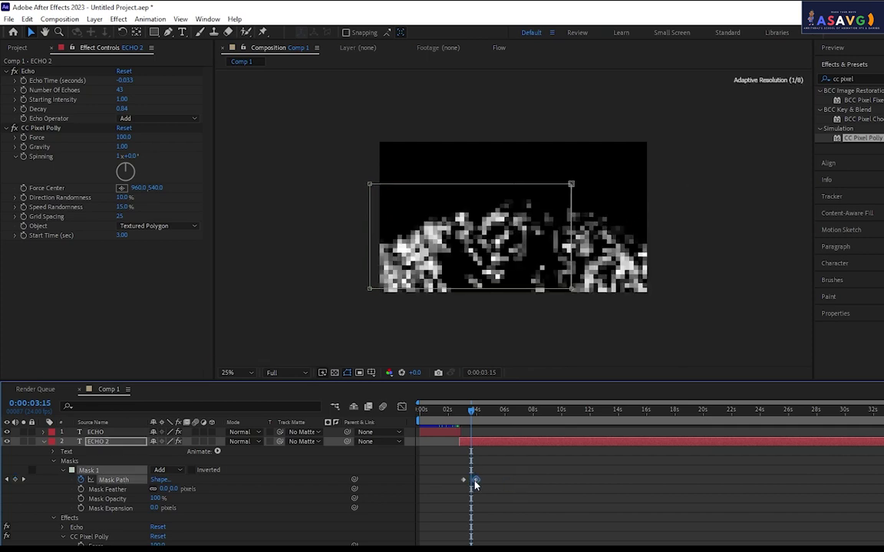
key("space")
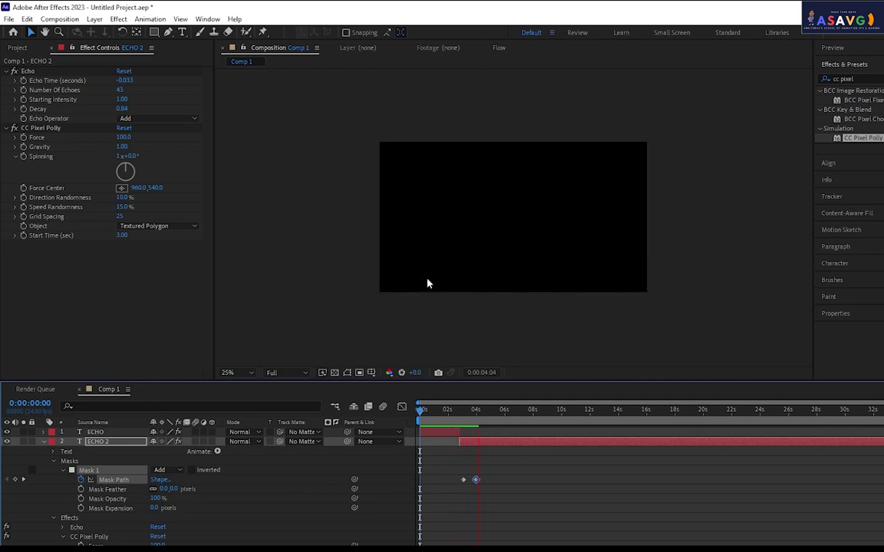
left_click(457, 430)
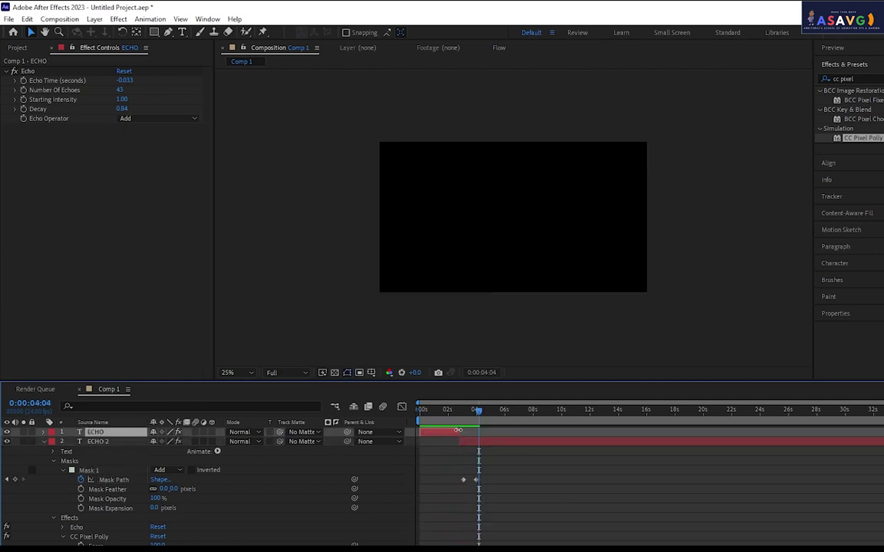
left_click_drag(462, 418, 465, 421)
left_click(112, 480)
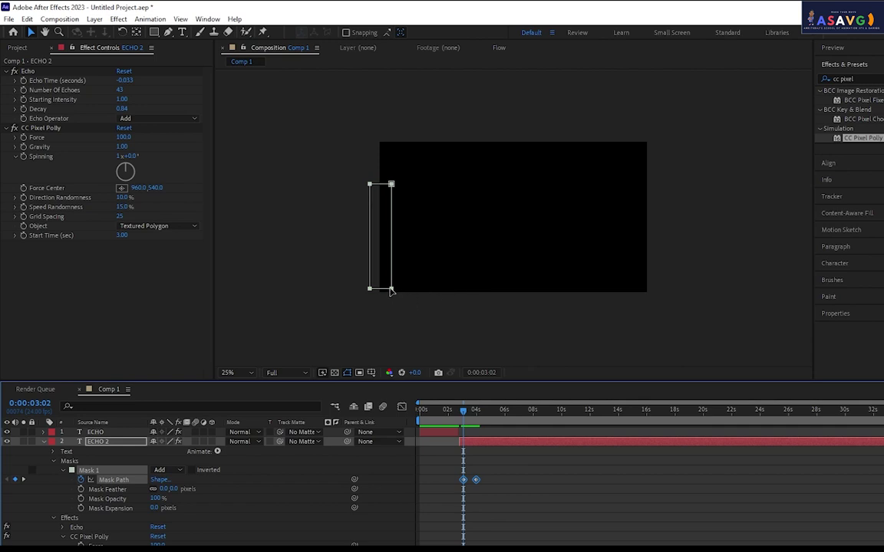
left_click_drag(391, 290, 390, 289)
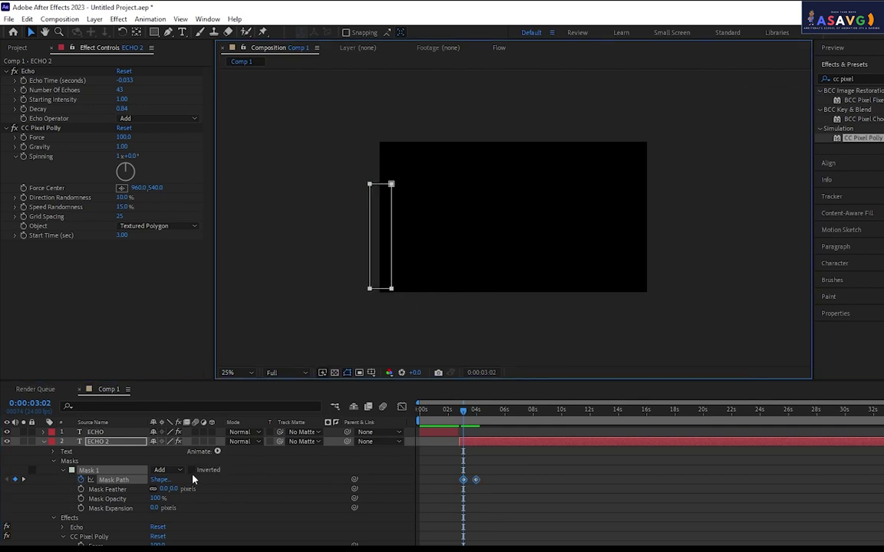
left_click(282, 480)
key("space")
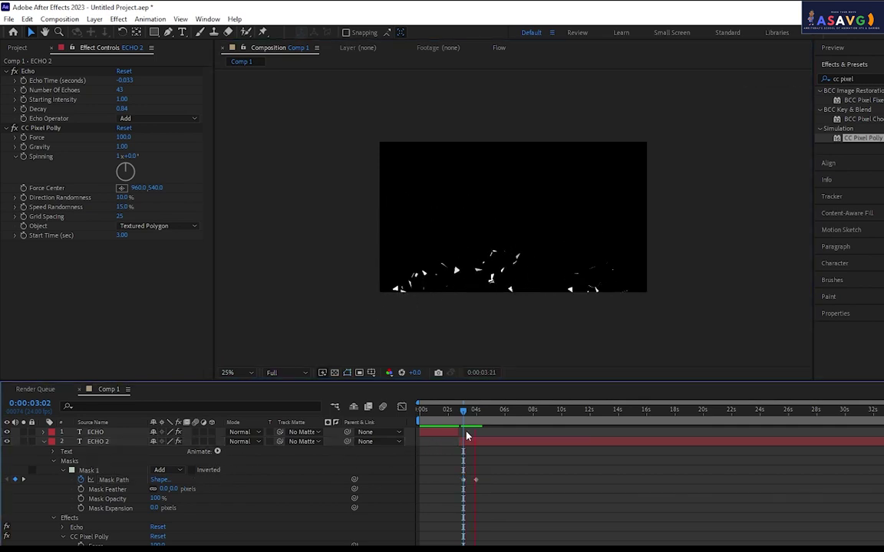
left_click(441, 415)
key("space")
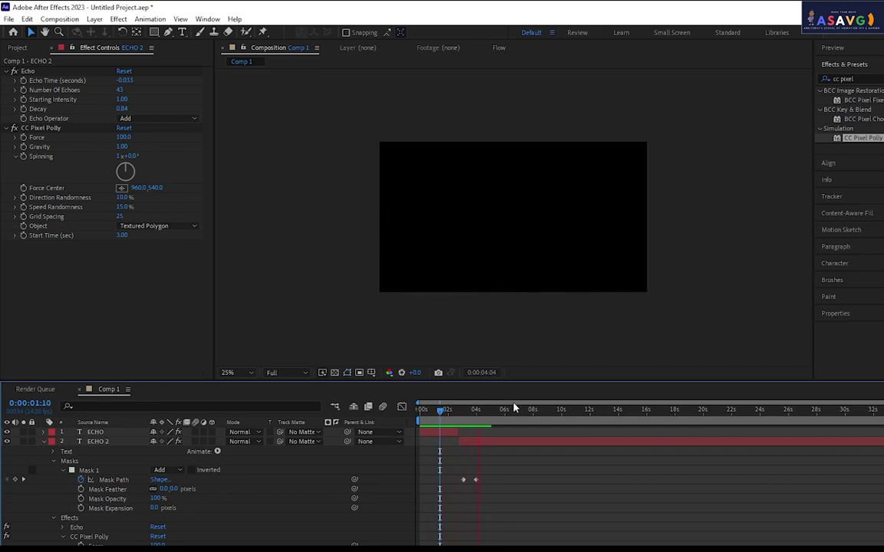
key("space")
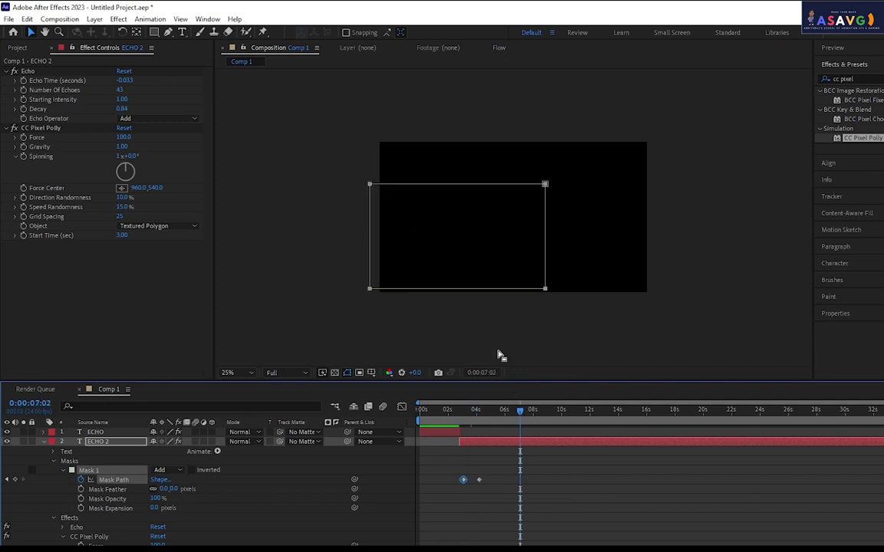
key("space")
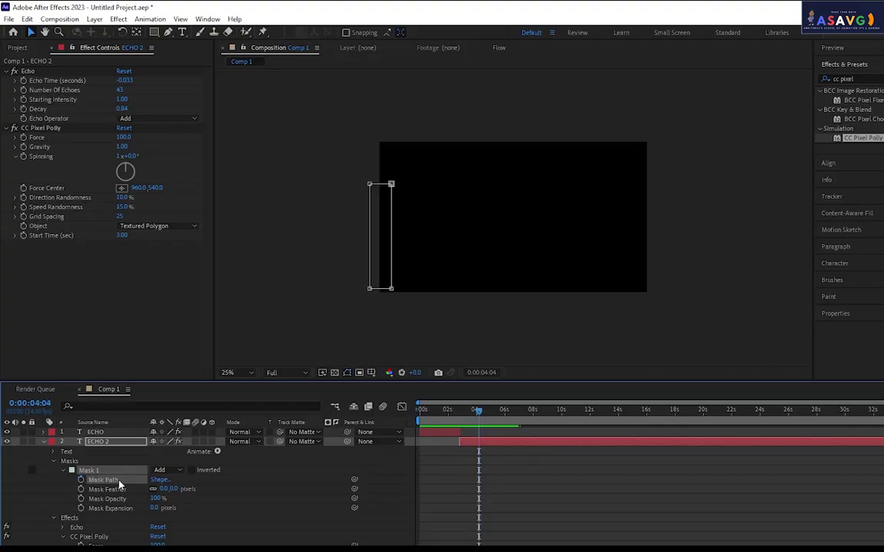
key("Delete")
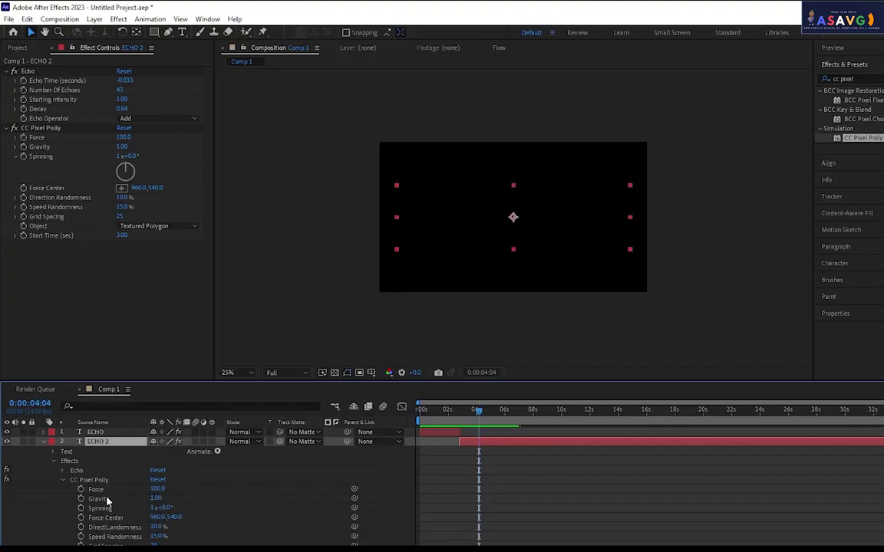
left_click_drag(451, 421, 466, 423)
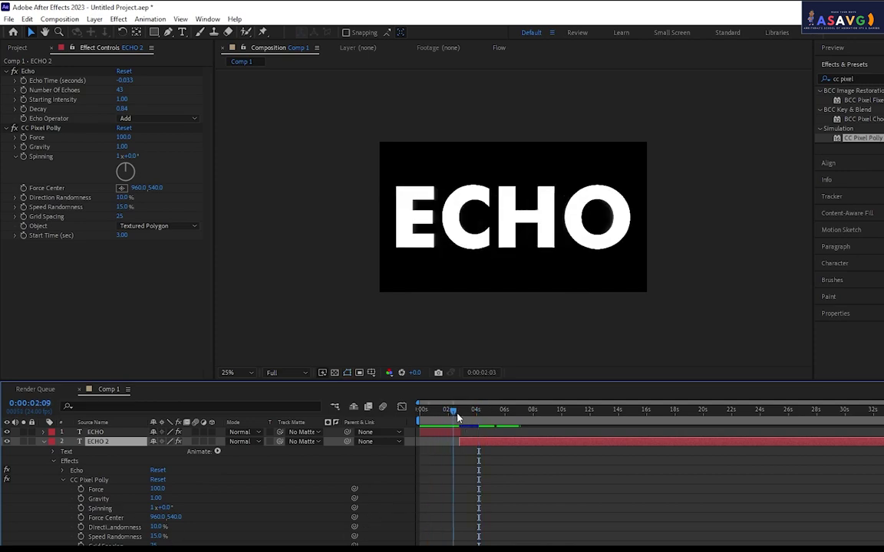
key("space")
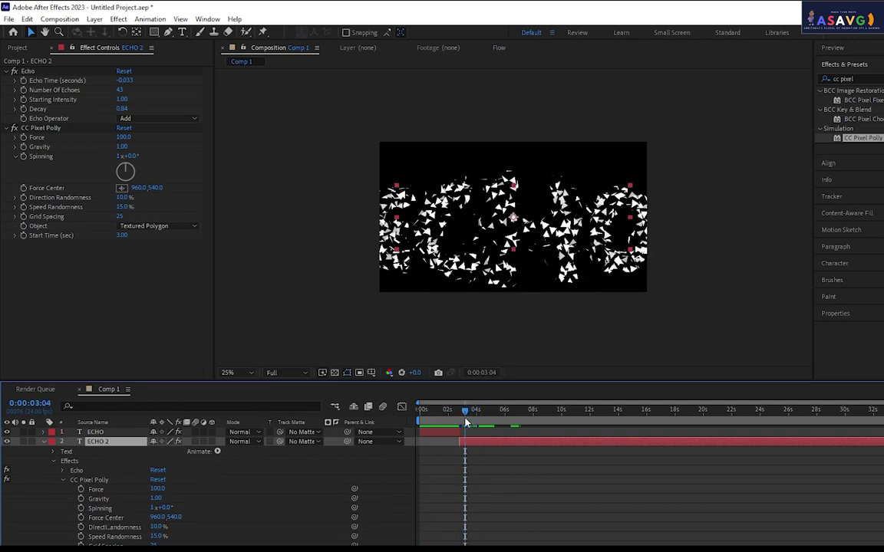
left_click_drag(464, 418, 471, 421)
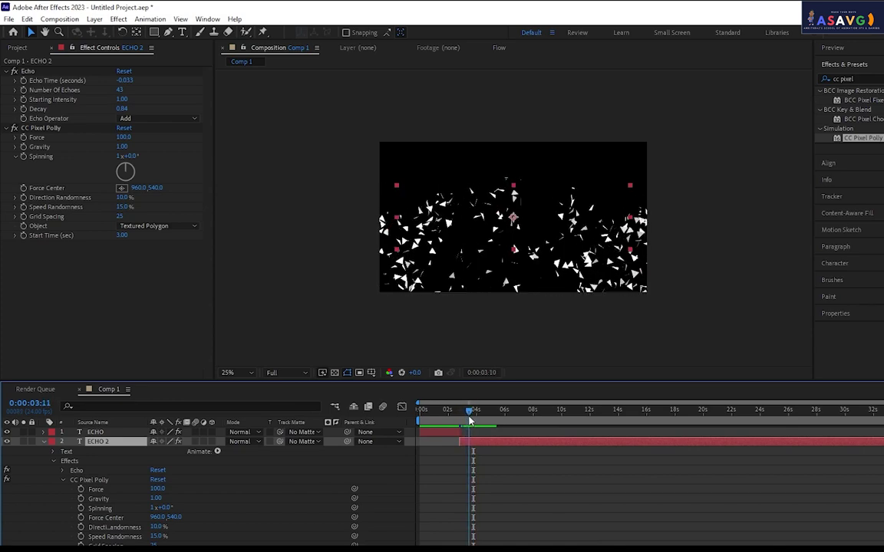
Keyframe Spinning, setting 1x+265° at 3:20, and shift a Spinning keyframe later.
left_click(24, 157)
left_click_drag(470, 412, 474, 415)
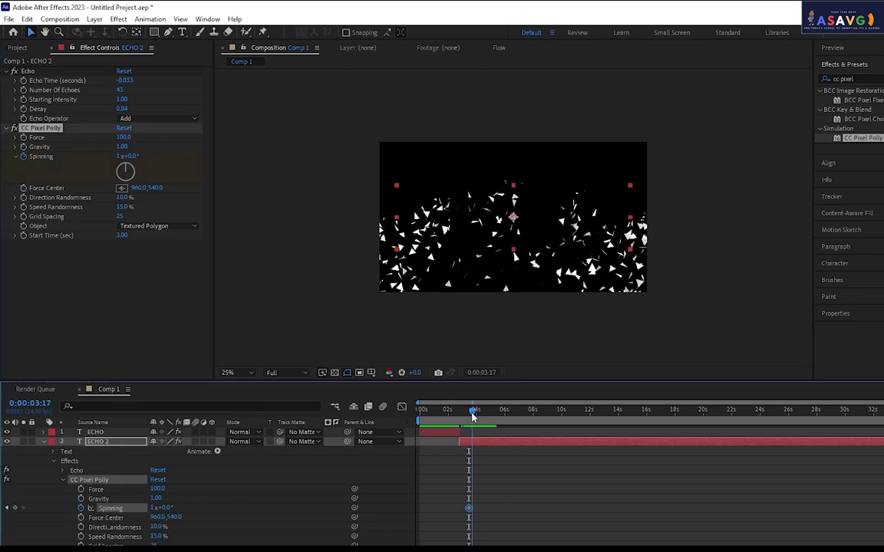
left_click_drag(127, 173, 123, 175)
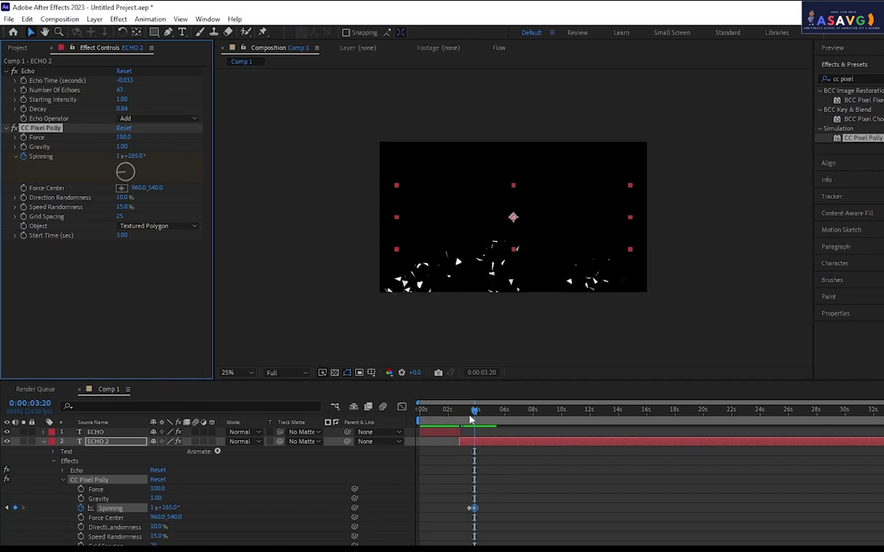
left_click_drag(471, 414, 469, 415)
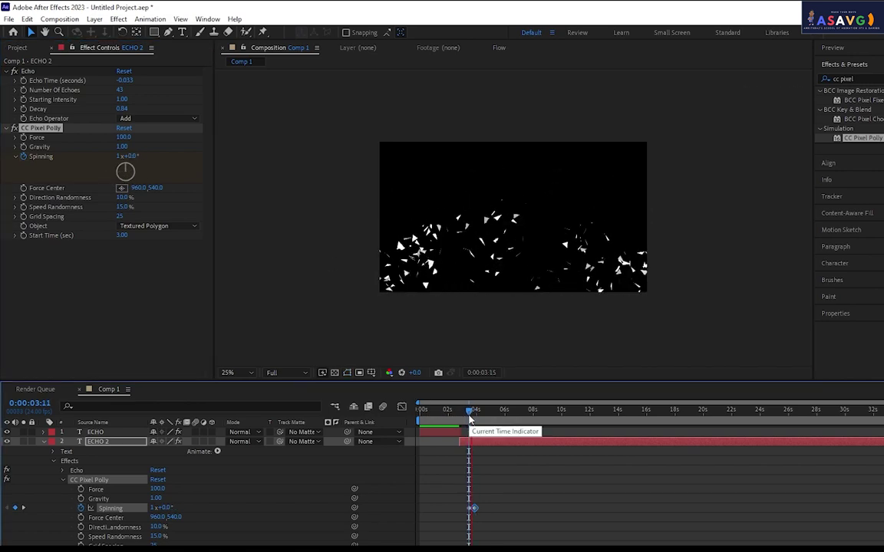
left_click_drag(470, 414, 464, 415)
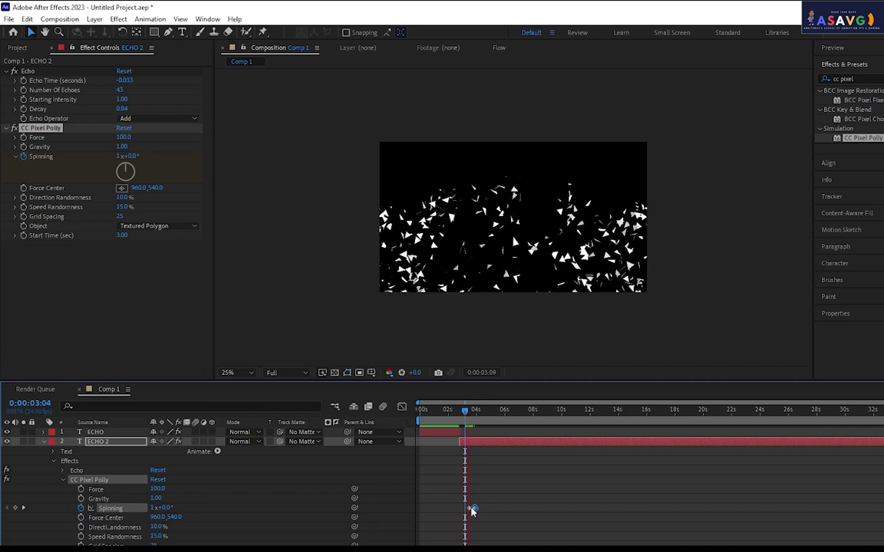
left_click_drag(470, 509, 485, 508)
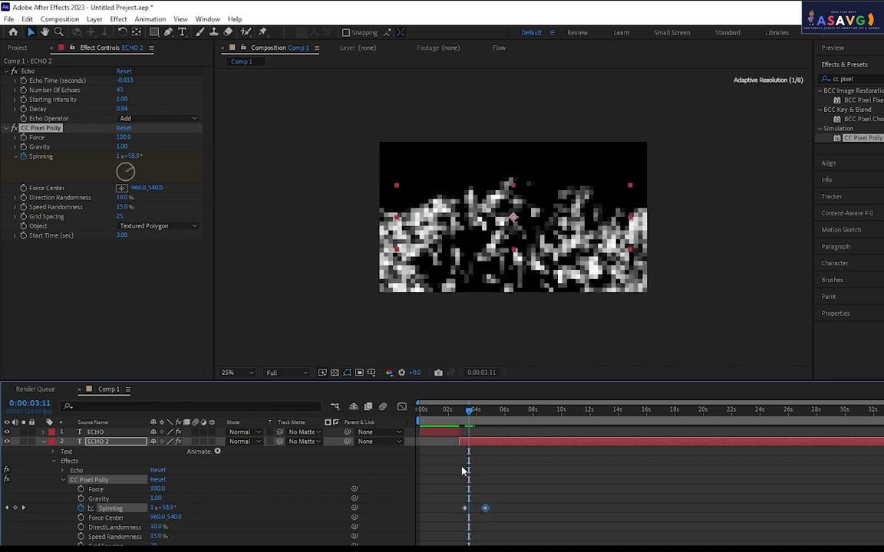
Raise Spinning to 4x+277.2° at 3:09 and retime a Spinning keyframe slightly earlier.
left_click(469, 420)
left_click_drag(470, 421, 467, 421)
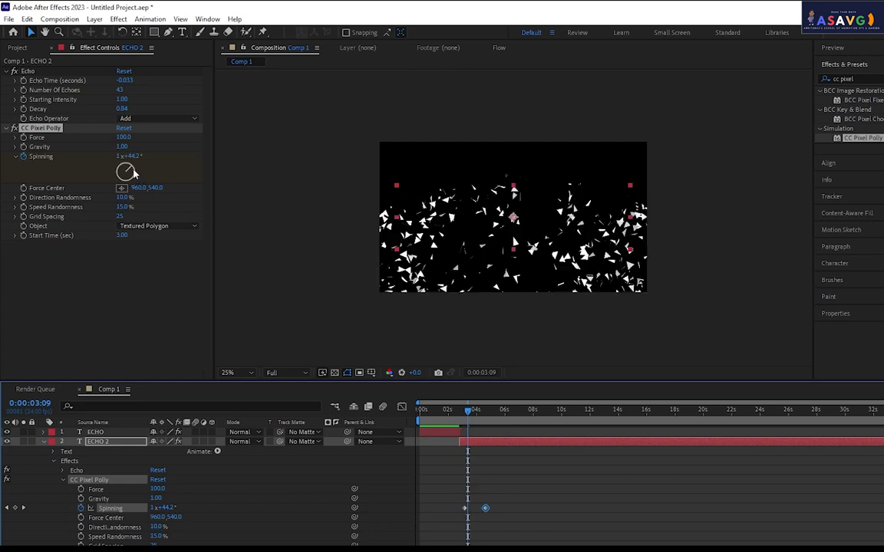
left_click_drag(130, 156, 346, 161)
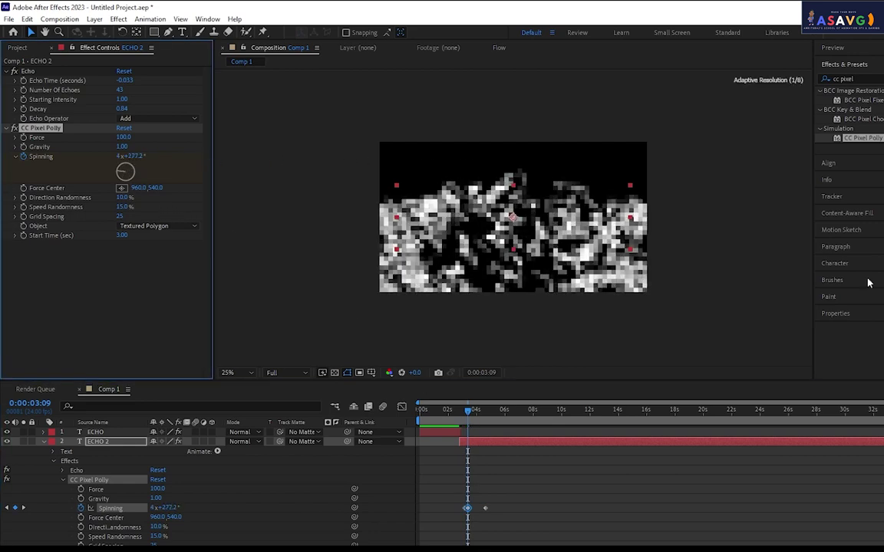
left_click(470, 421)
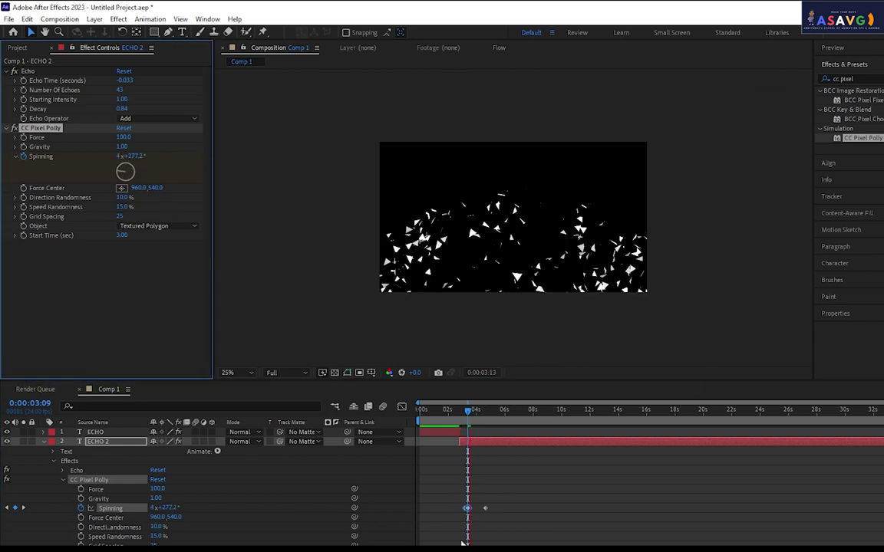
left_click_drag(470, 507, 475, 508)
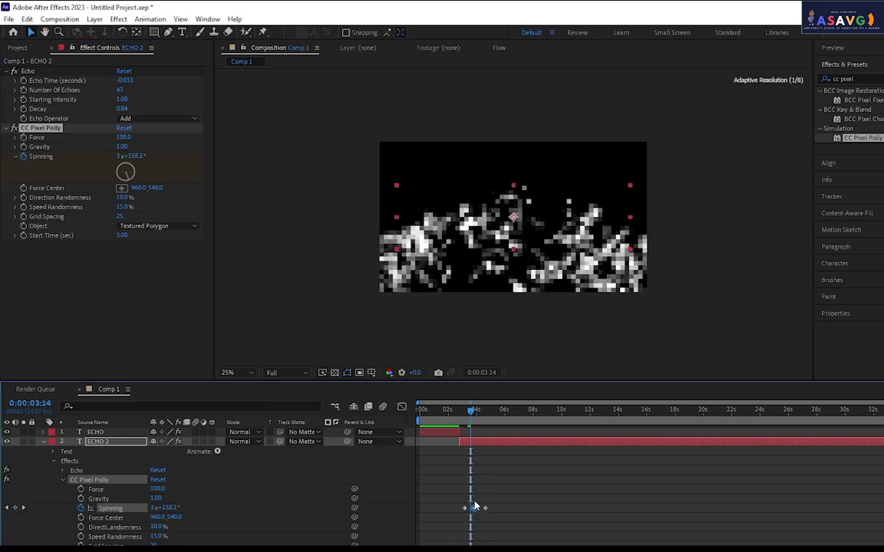
left_click(466, 415)
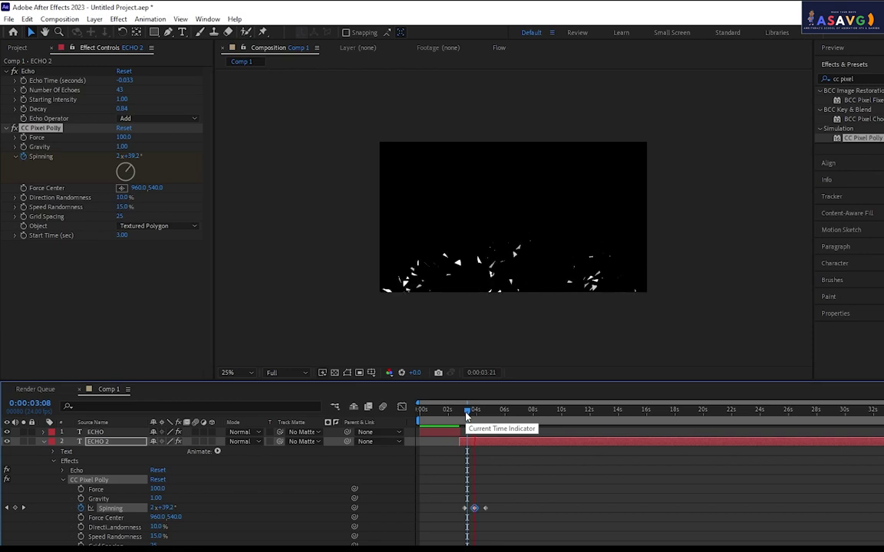
Set preview resolution to Quarter, increase Spinning to 6x+67.7°, and preview the spinning shards.
left_click(288, 373)
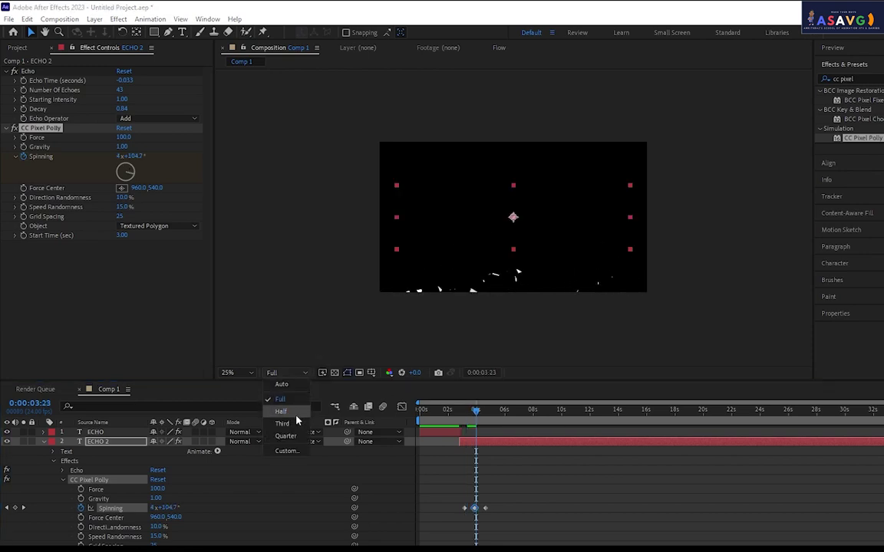
left_click(286, 436)
key("space")
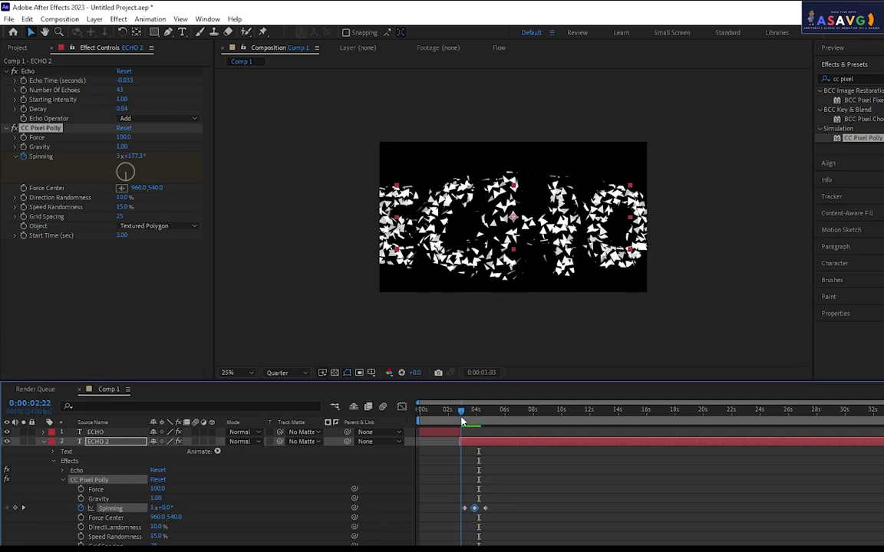
left_click_drag(462, 420, 469, 417)
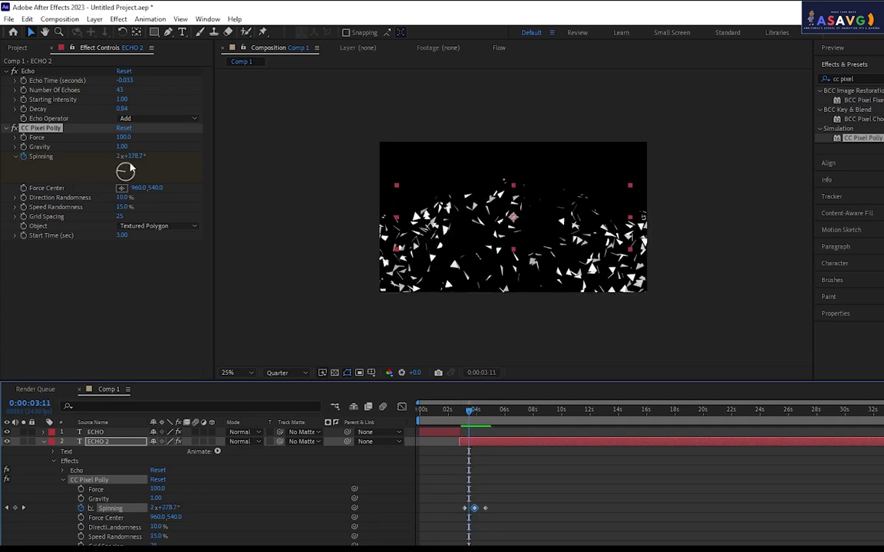
left_click_drag(132, 156, 161, 156)
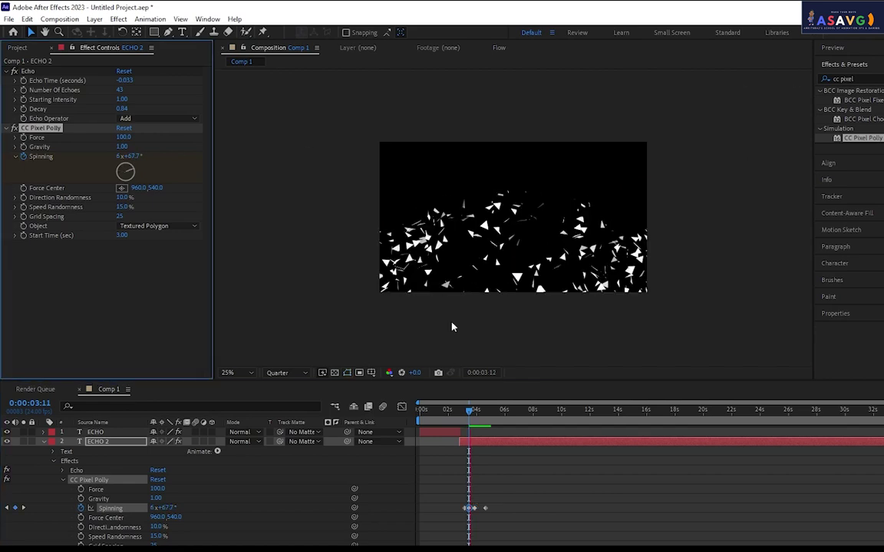
left_click_drag(464, 410, 452, 411)
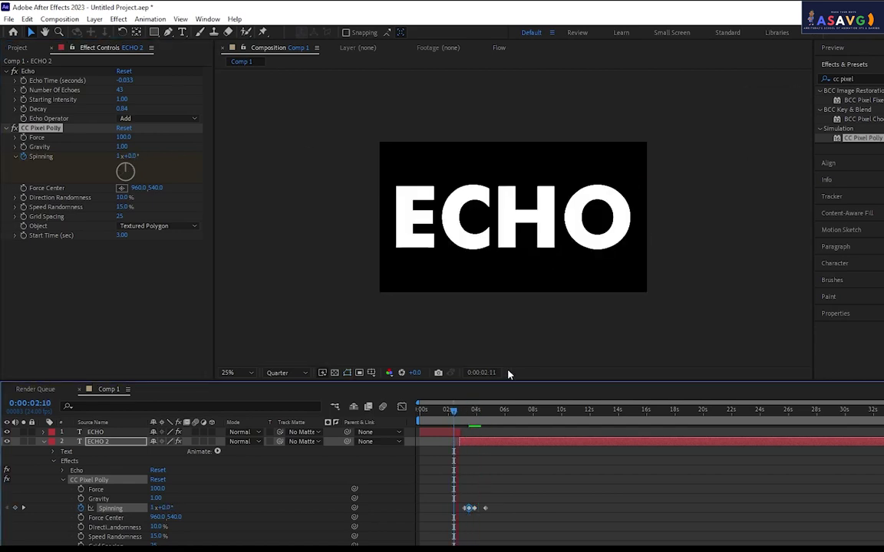
key("space")
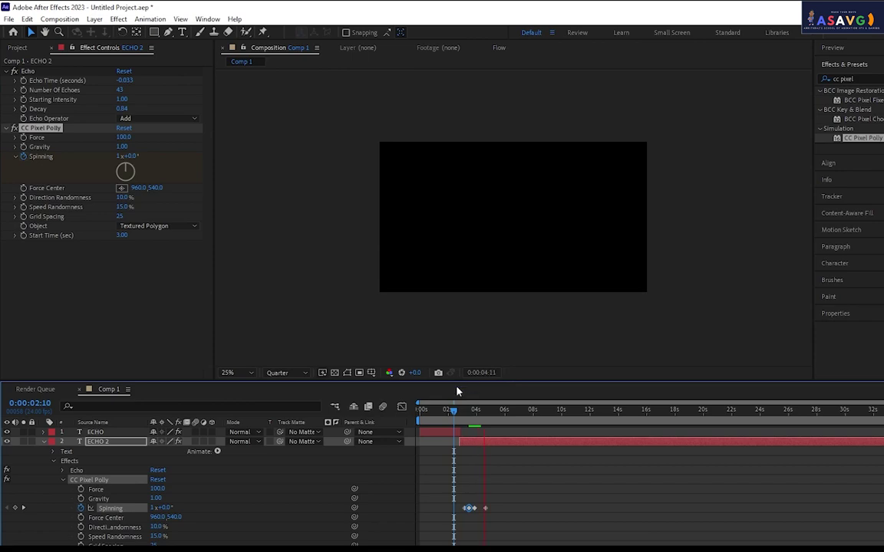
left_click(468, 423)
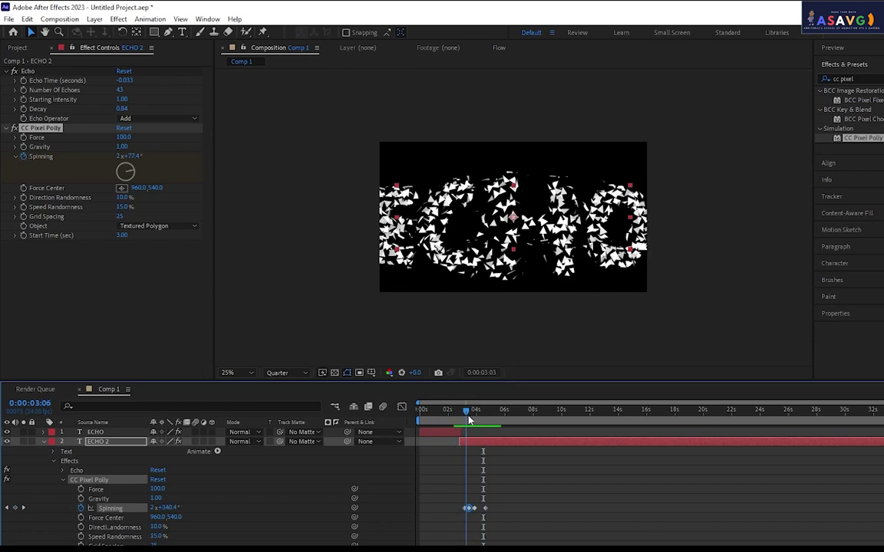
Try a CC Pixel Polly Gravity of -90, check the shards at 3:11, then undo it.
left_click(123, 147)
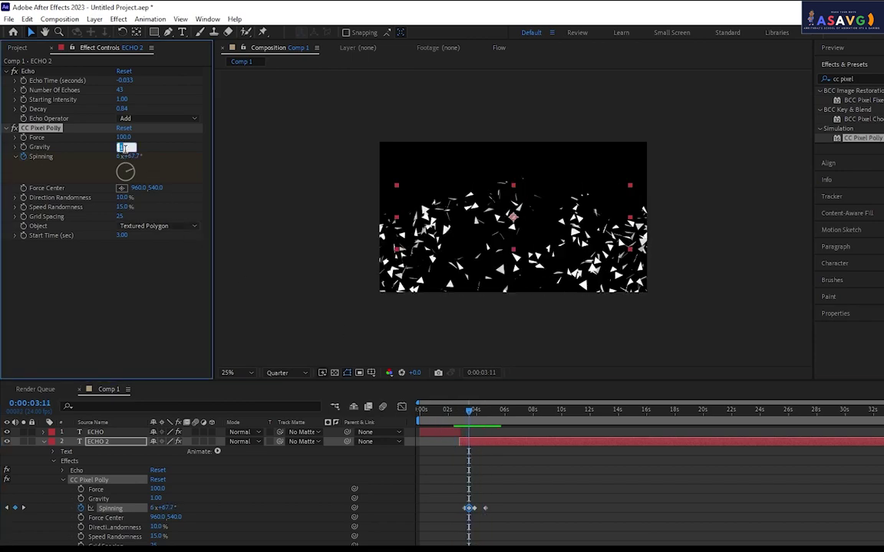
type("-90")
key("Return")
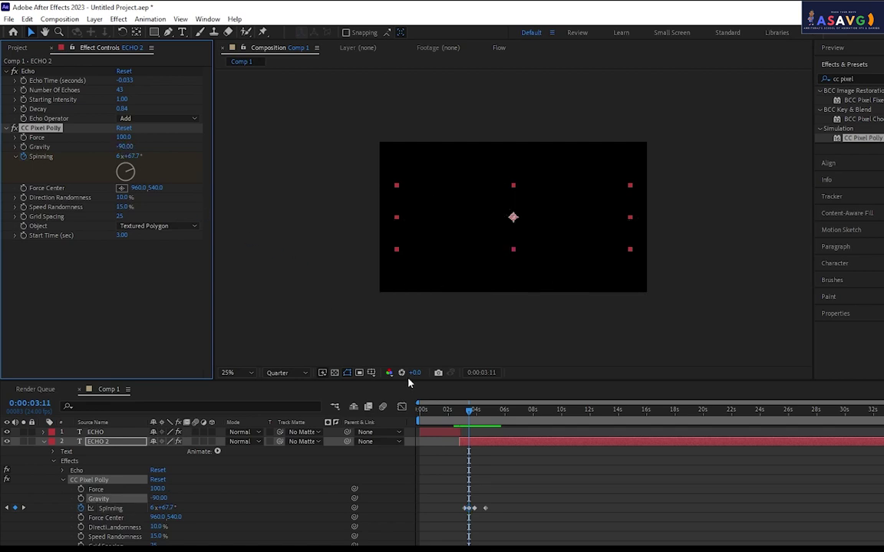
left_click(447, 409)
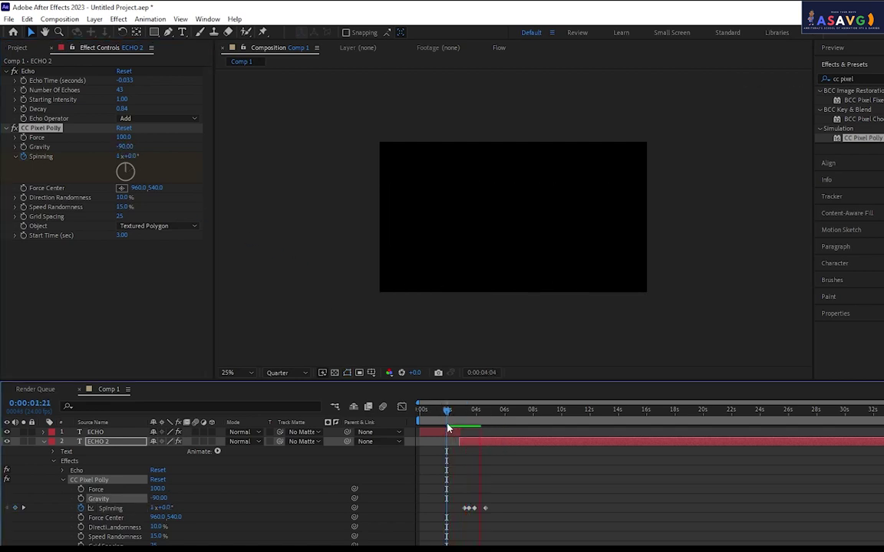
left_click(465, 410)
key("ctrl+z")
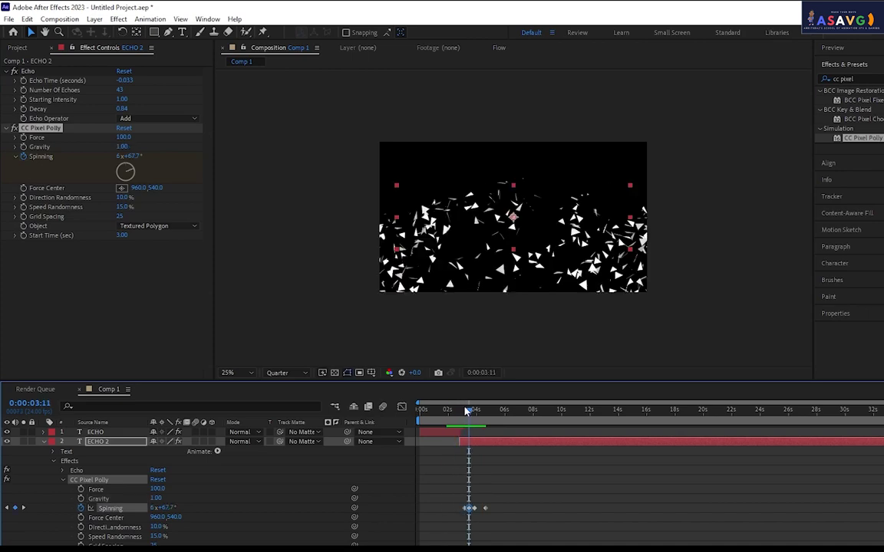
key("space")
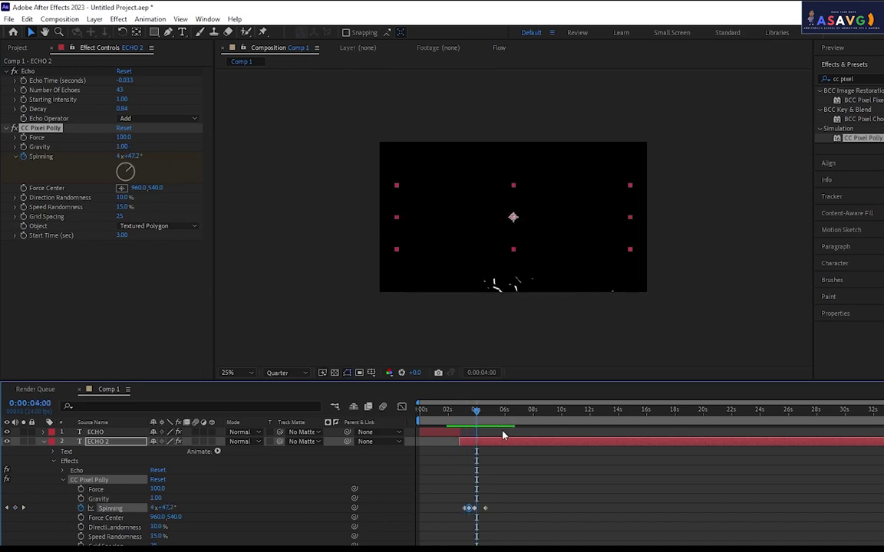
Set Gravity to -1 and preview the ECHO 2 shards rising toward the top.
left_click(120, 147)
type("-1")
key("Return")
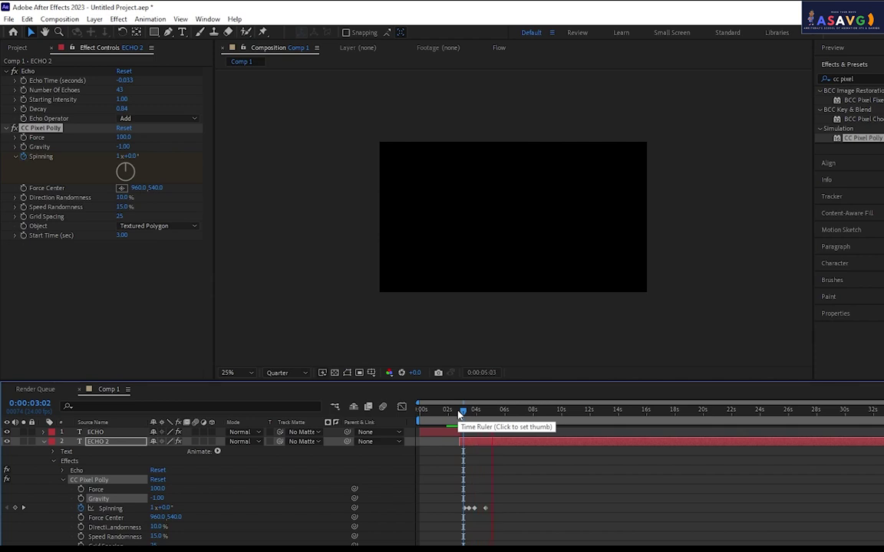
left_click_drag(459, 414, 422, 413)
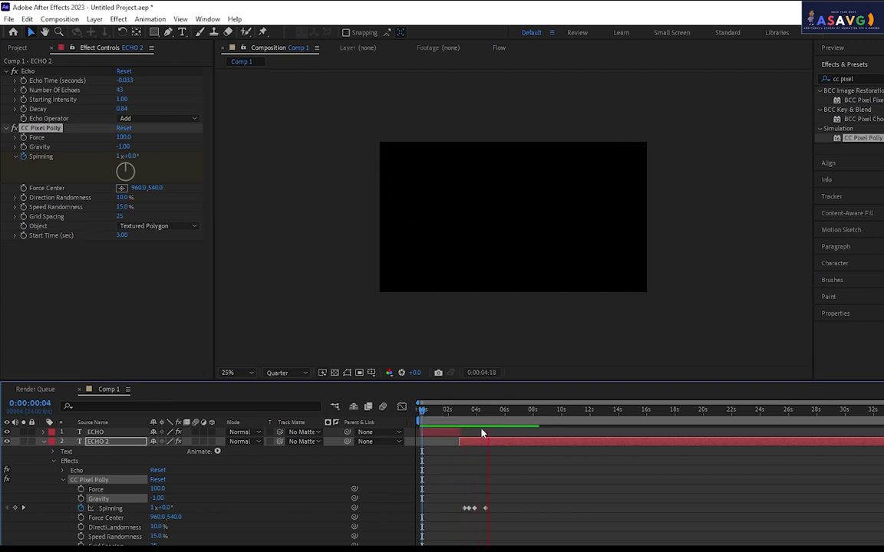
key("space")
left_click_drag(475, 421, 451, 419)
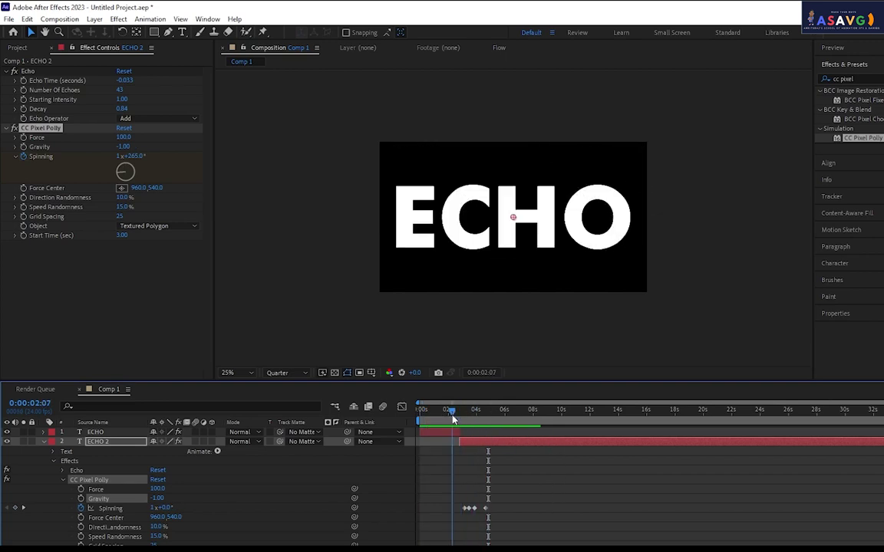
key("space")
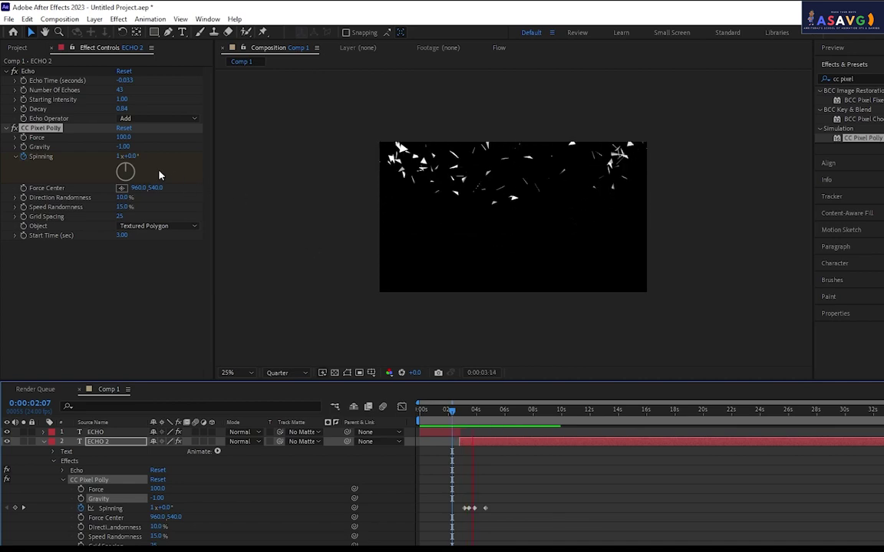
left_click(123, 137)
Set CC Pixel Polly Force to 50 and preview the shatter from before 2:09.
type("50")
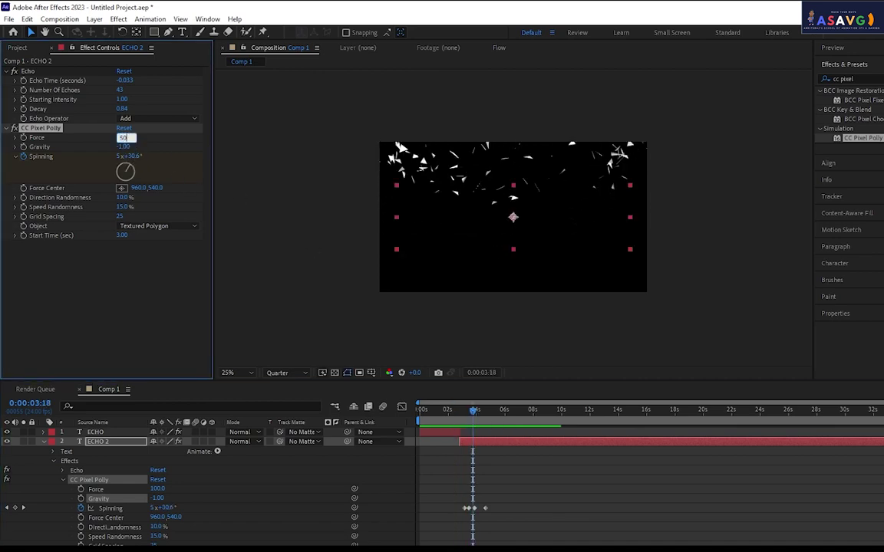
key("Return")
left_click_drag(472, 414, 453, 412)
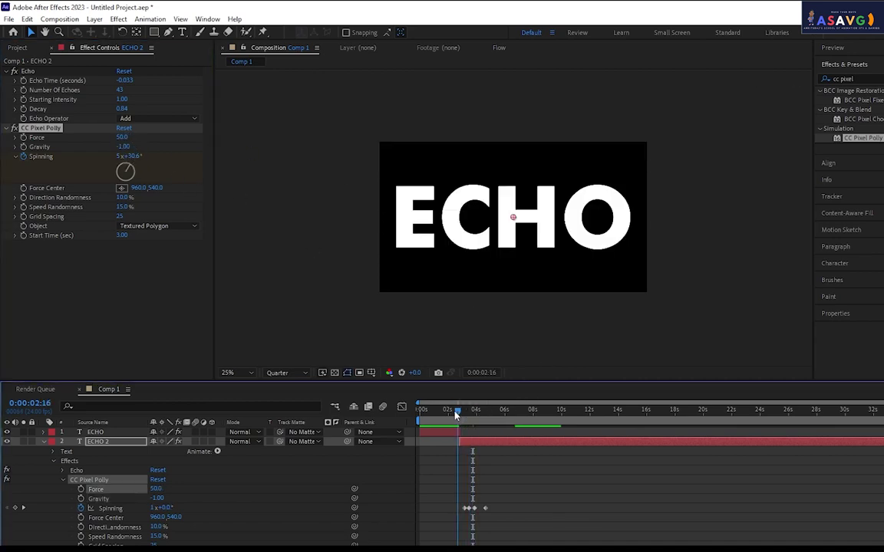
key("space")
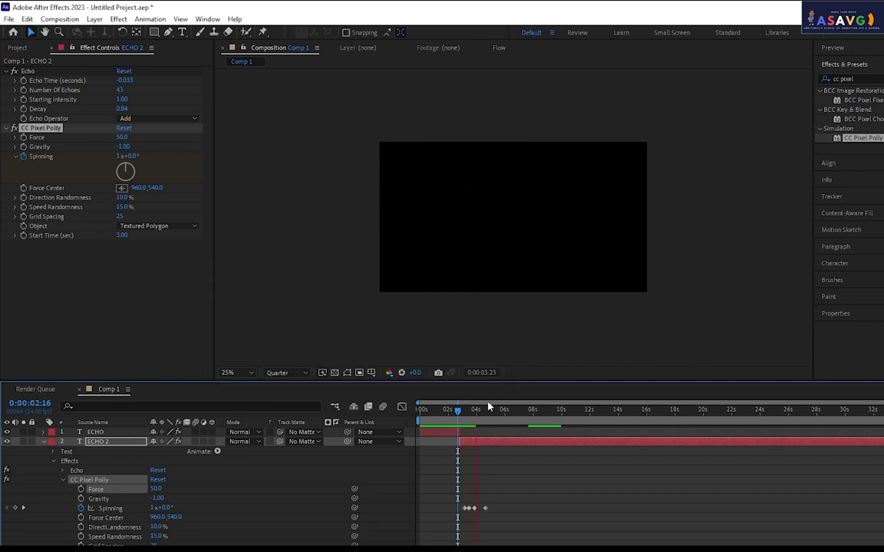
left_click(452, 414)
key("space")
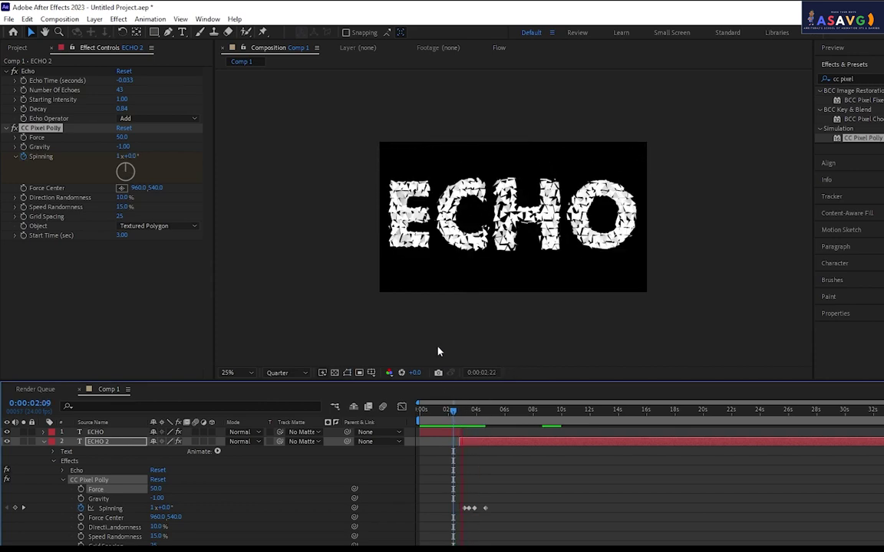
Raise Force to 150 and preview the wider shatter.
left_click(122, 137)
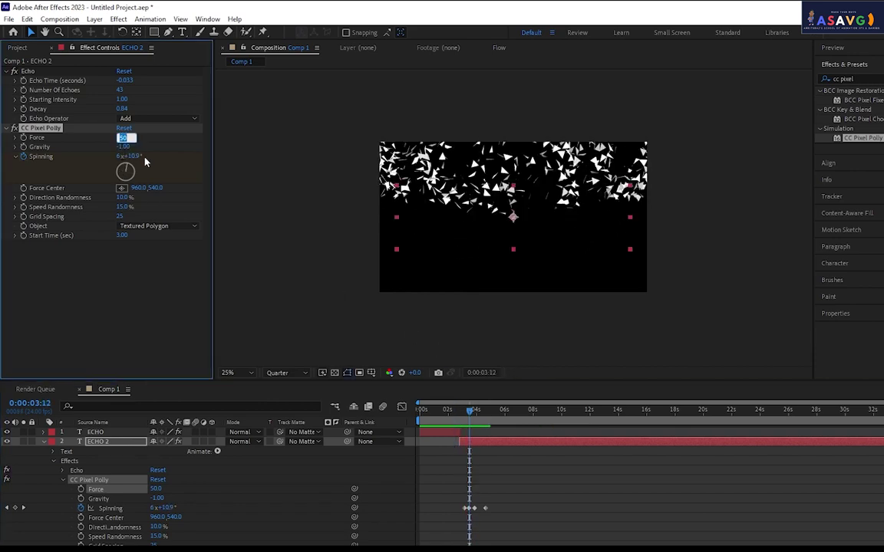
type("150")
key("Return")
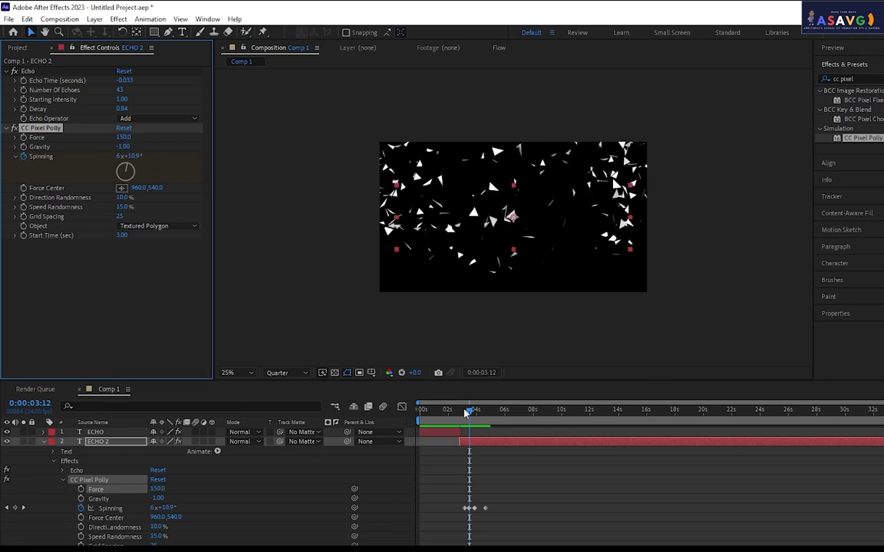
left_click_drag(466, 412, 460, 412)
key("space")
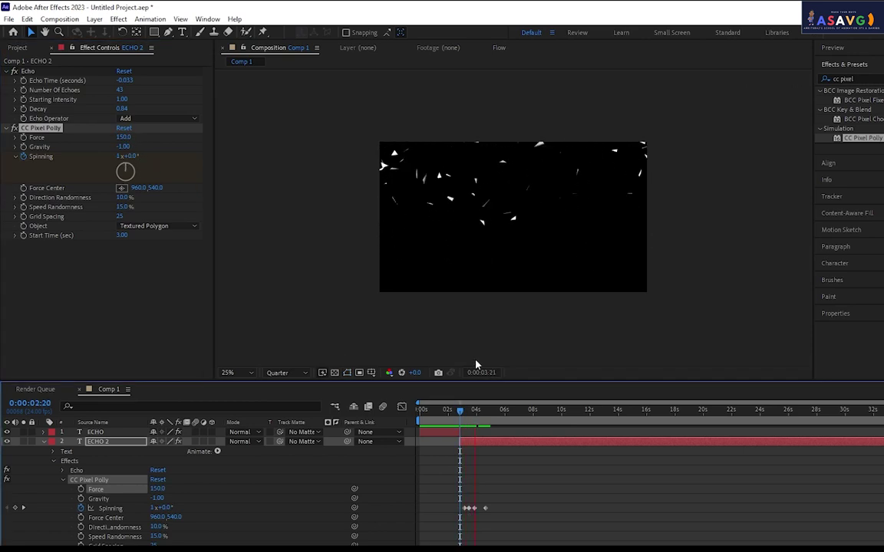
Raise Force to 200 and scrub to where the shatter begins.
left_click(464, 409)
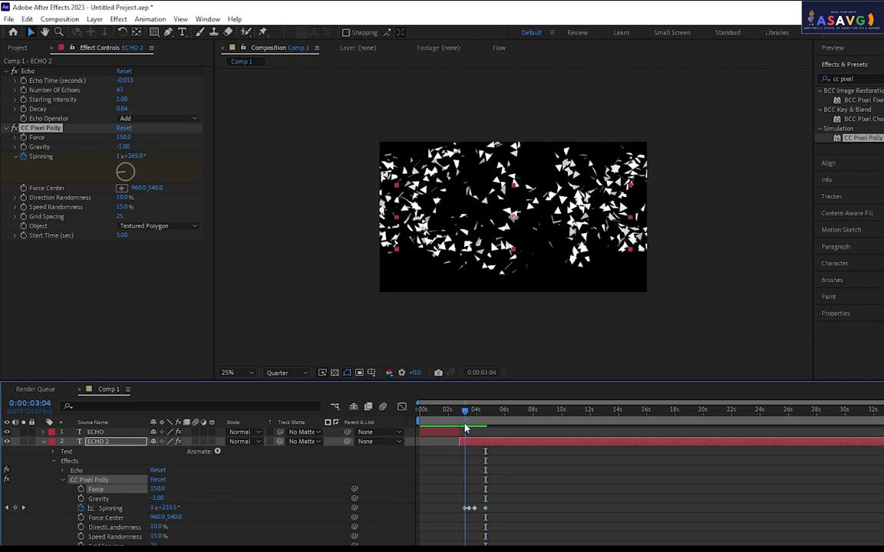
left_click(125, 137)
type("200")
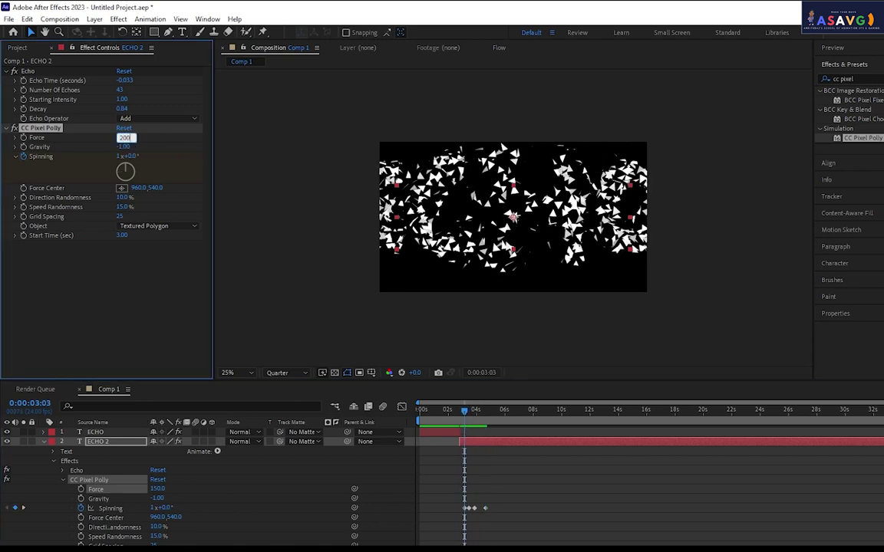
key("Return")
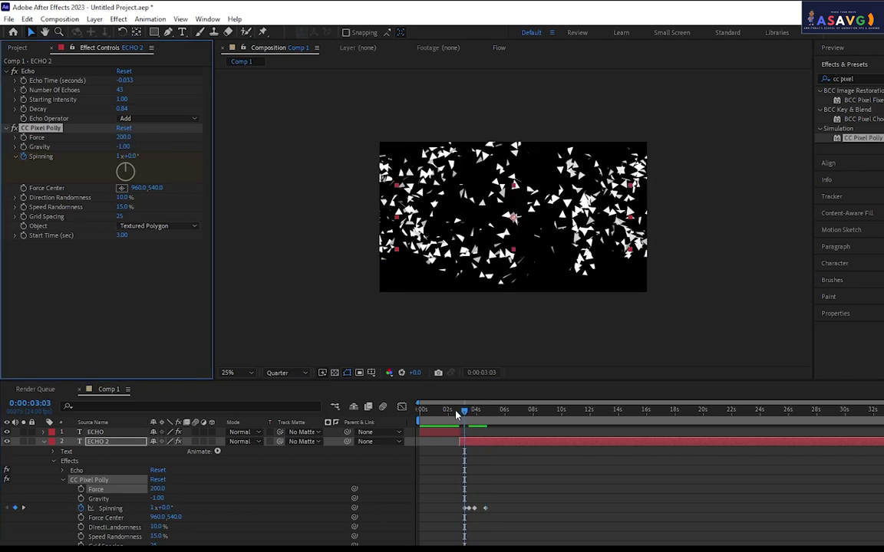
left_click(450, 410)
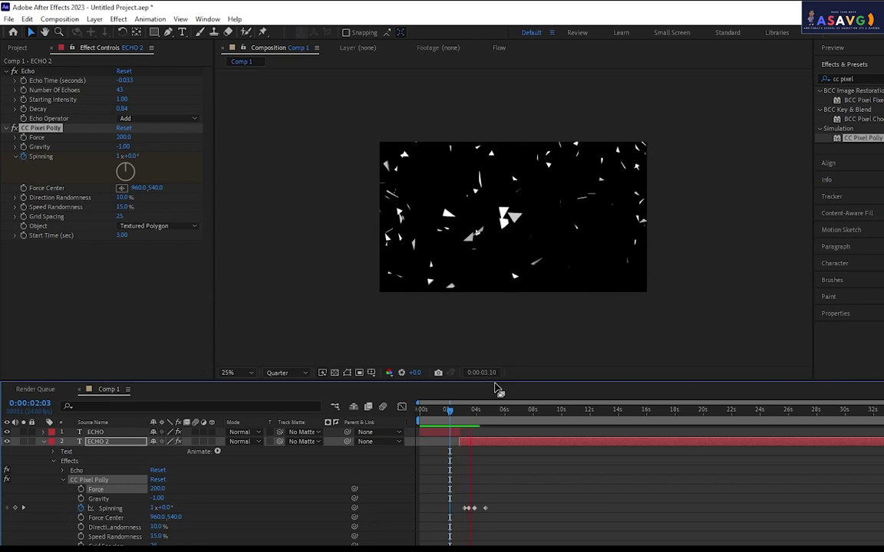
left_click_drag(467, 411, 464, 420)
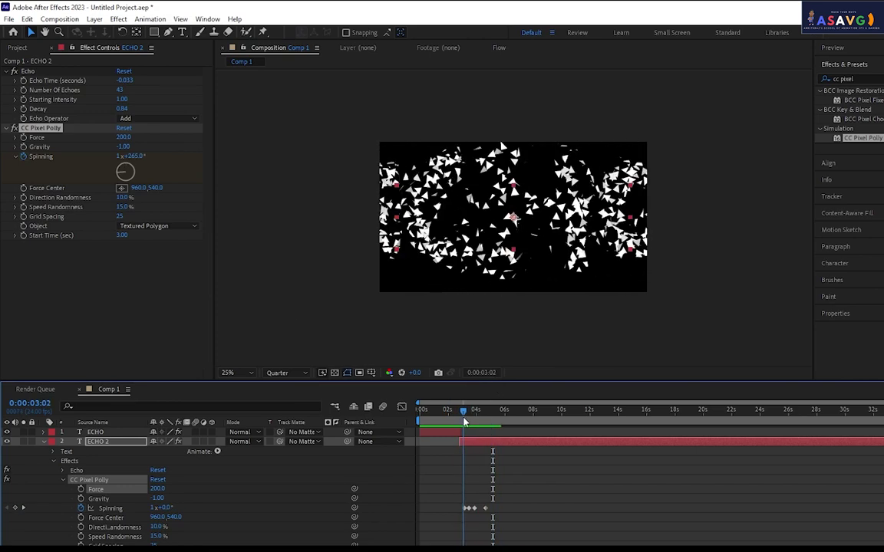
Set a Force keyframe at 200 and show ECHO 2's keyframed properties with U.
left_click(23, 137)
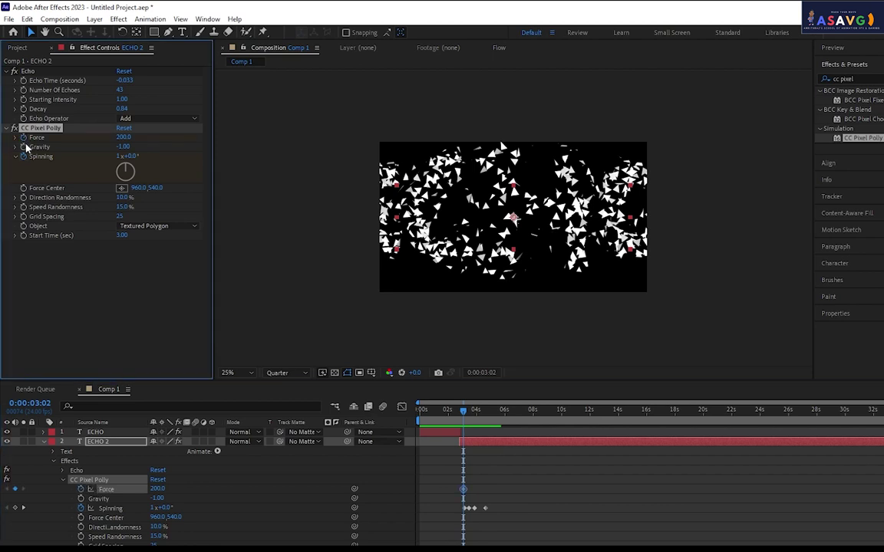
left_click(108, 443)
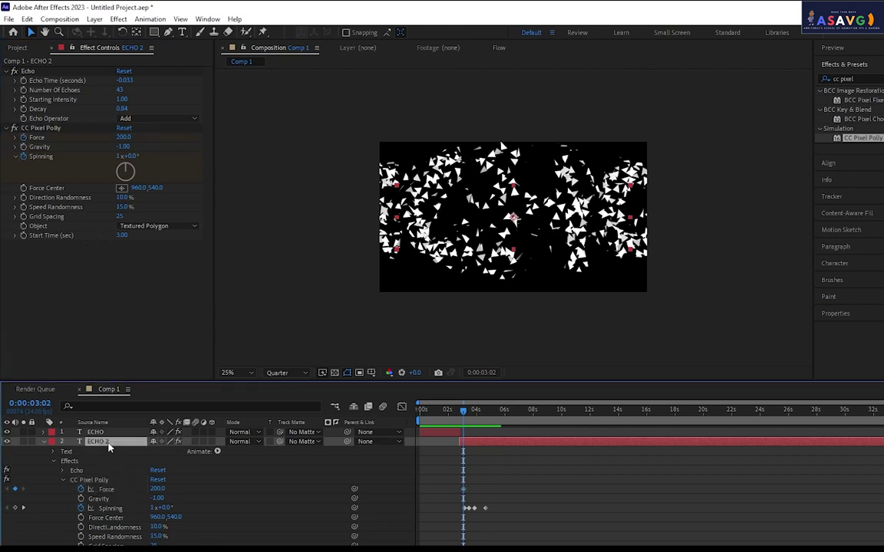
key("u")
key("u")
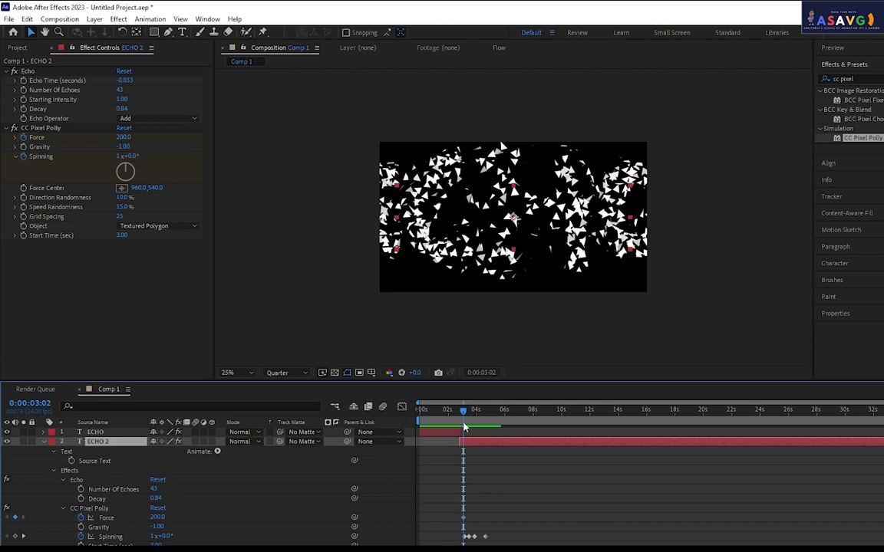
Add a second Force keyframe of 2355 at 0:00:03:13, then rewind to the start.
left_click(470, 415)
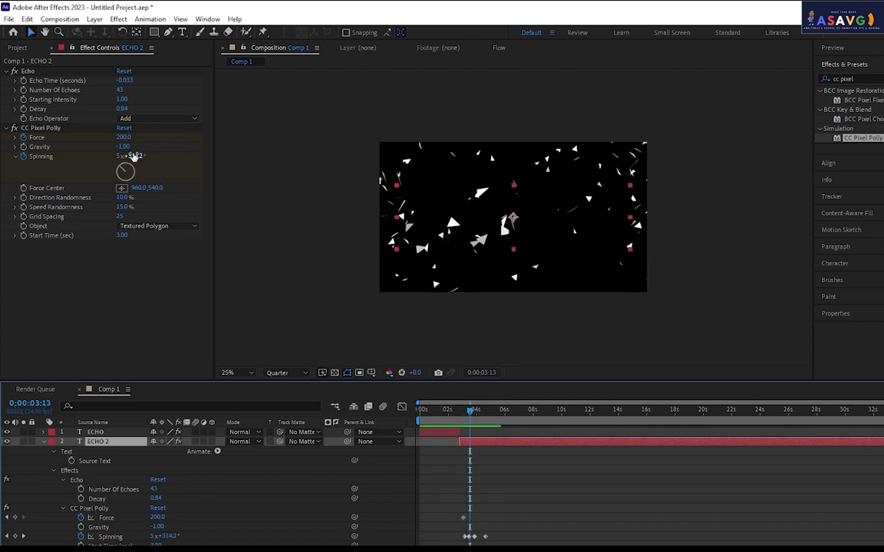
mouse_move(123, 137)
left_mouse_down()
mouse_move(419, 184)
mouse_move(393, 230)
left_mouse_up()
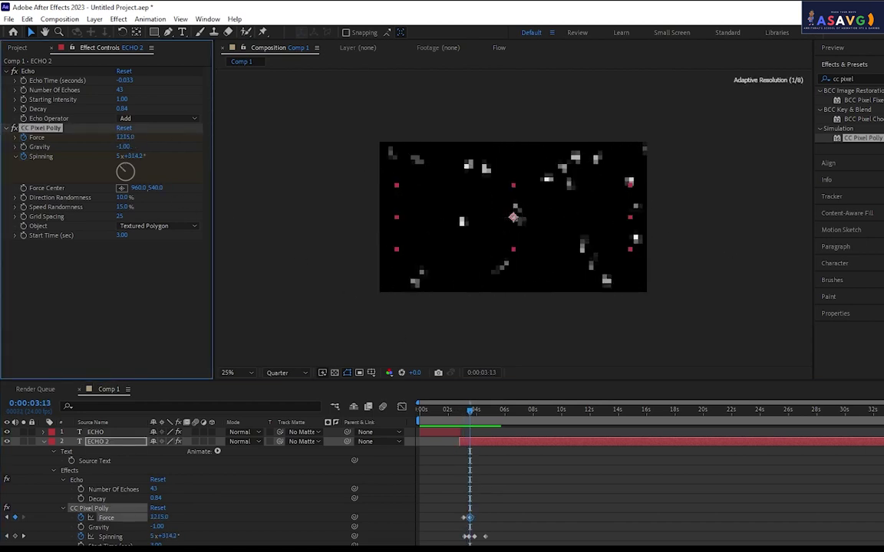
left_click_drag(125, 137, 651, 435)
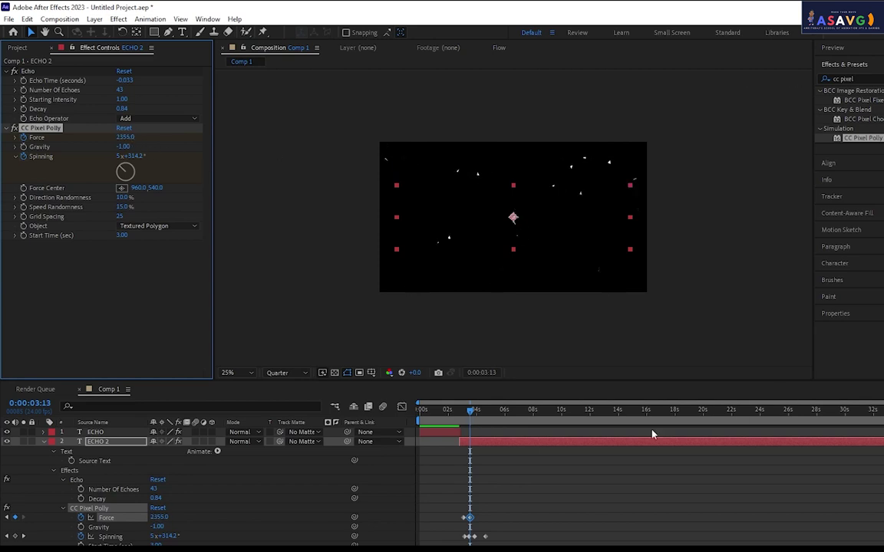
left_click_drag(465, 418, 464, 417)
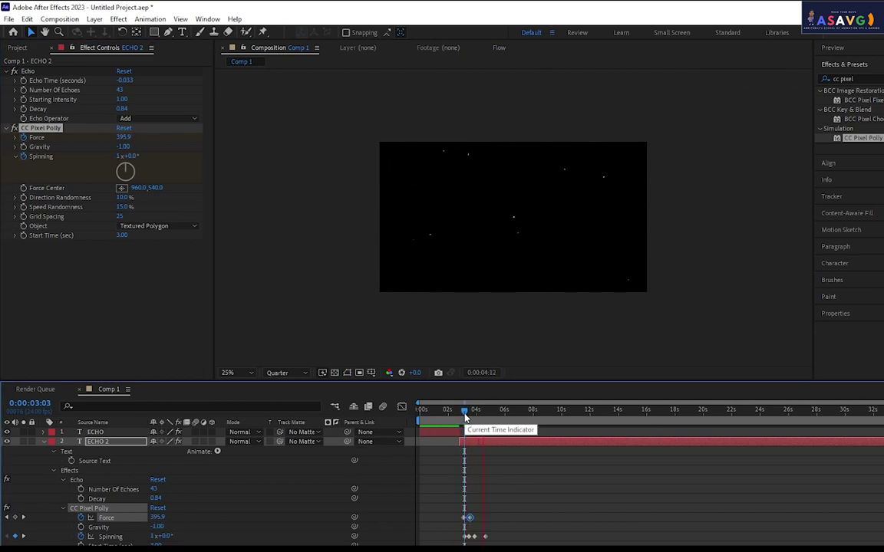
left_click_drag(464, 417, 401, 417)
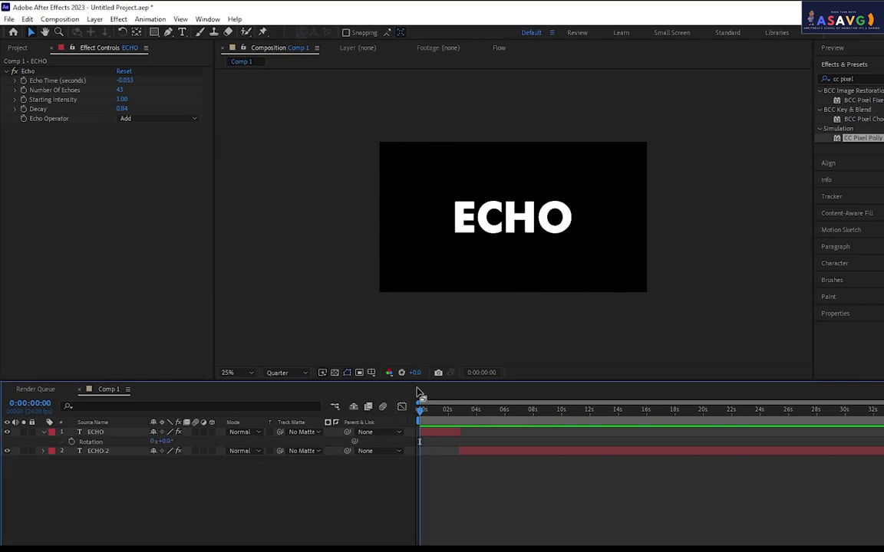
Give the ECHO layer's Rotation the expression time*250 and preview the spin.
left_click(177, 440)
left_click(88, 433)
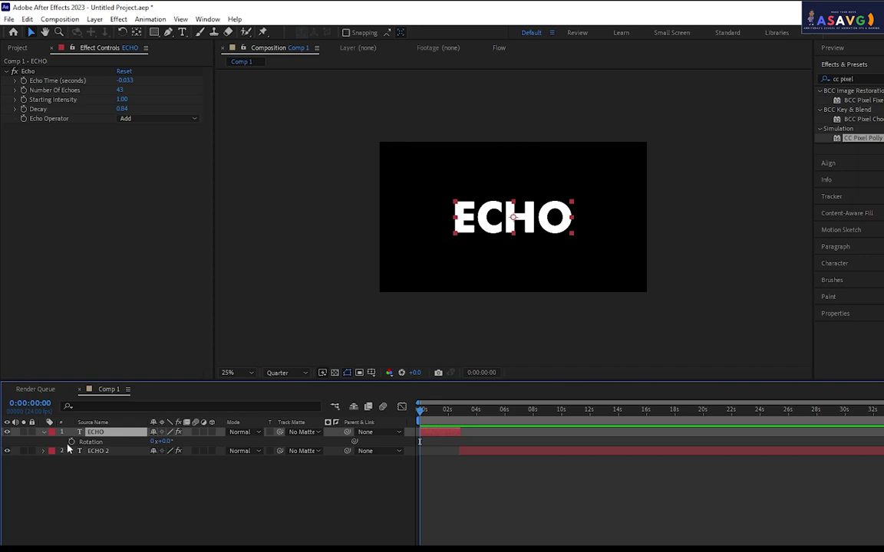
left_click(72, 442, "alt")
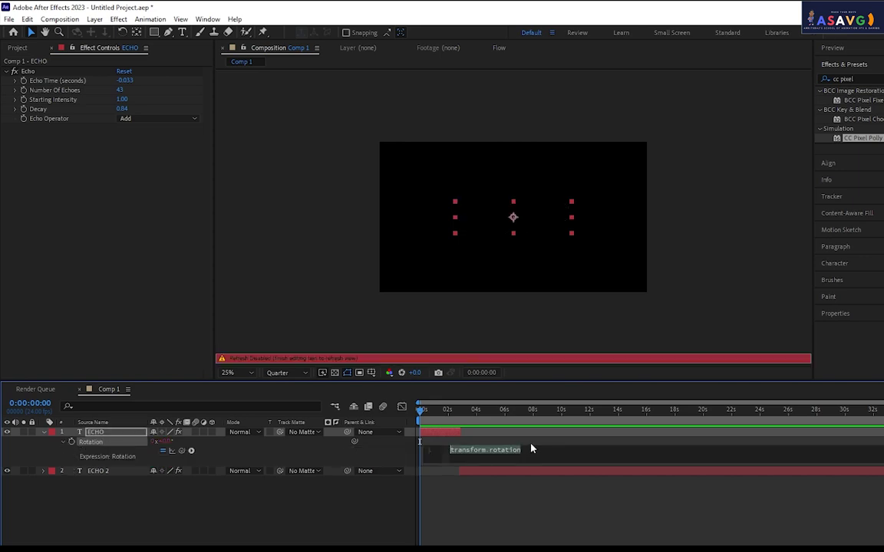
type("time")
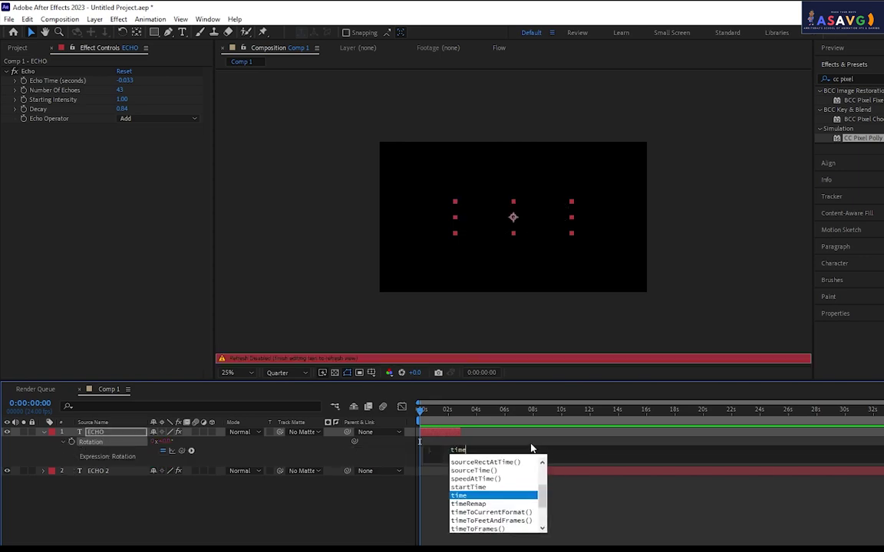
type("*250")
key("KP_Enter")
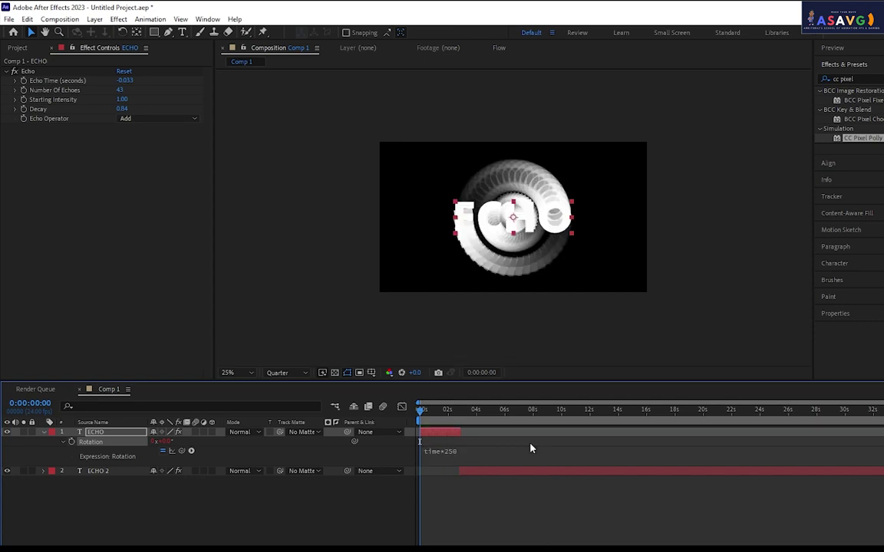
key("space")
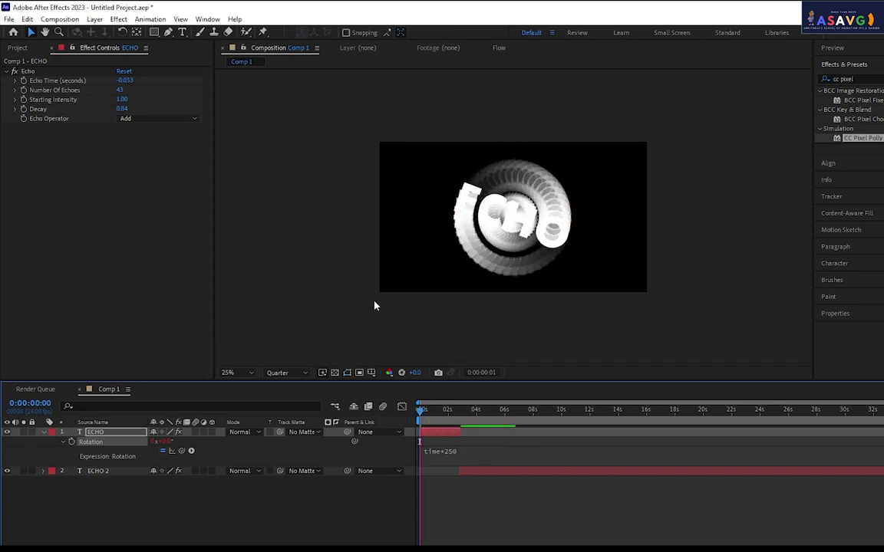
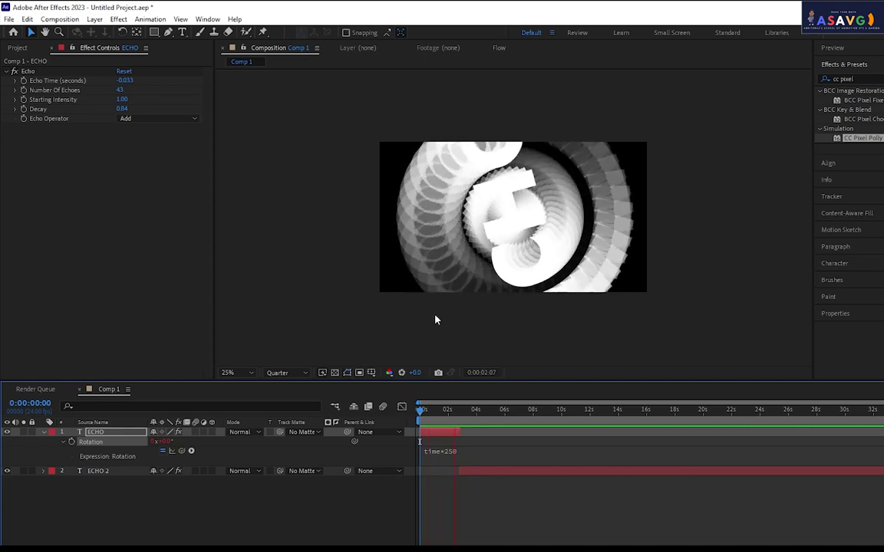
Stop the preview and delete the time*250 Rotation expression from the ECHO layer.
left_click(435, 432)
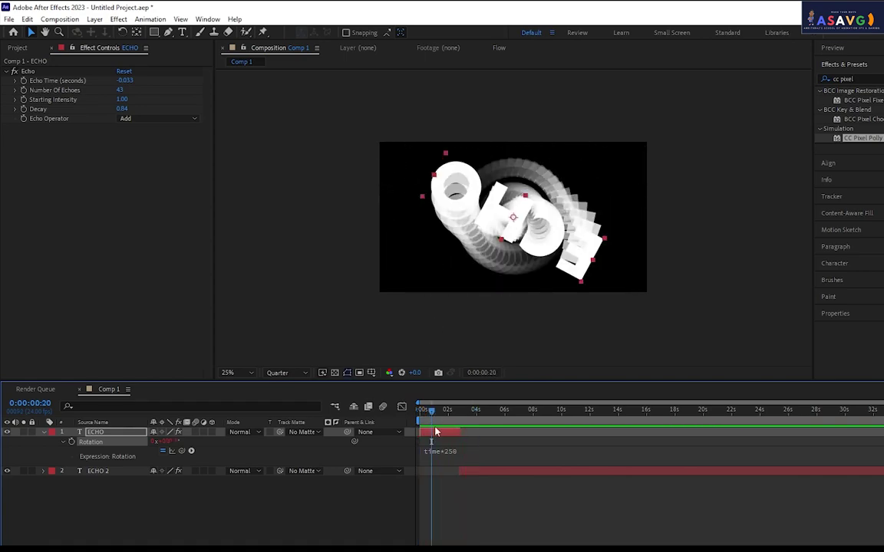
left_click(443, 456)
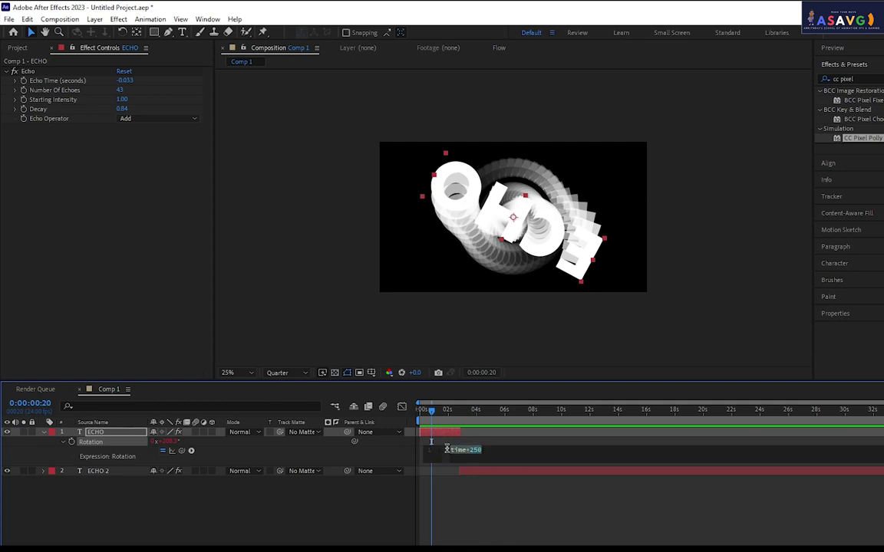
key("BackSpace")
left_click(468, 527)
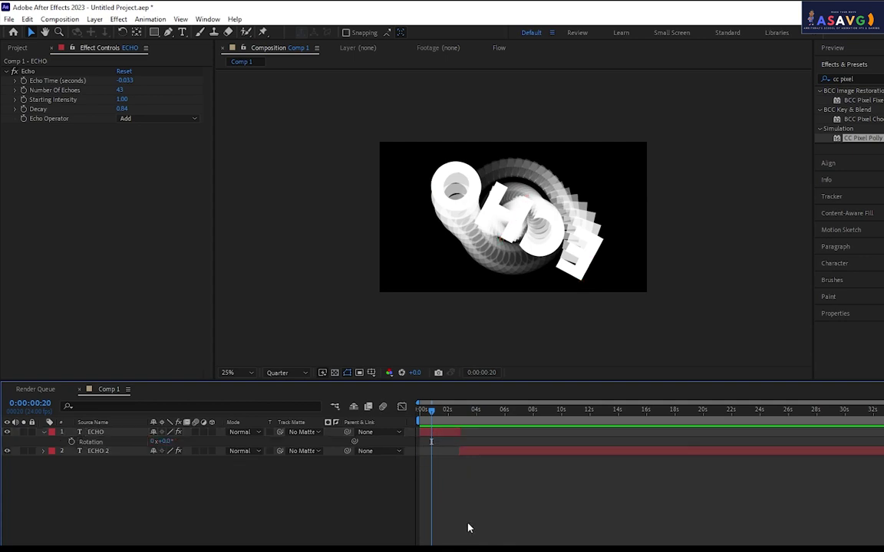
Give ECHO 2's Rotation a time*250 expression and preview from the start.
left_click(114, 454)
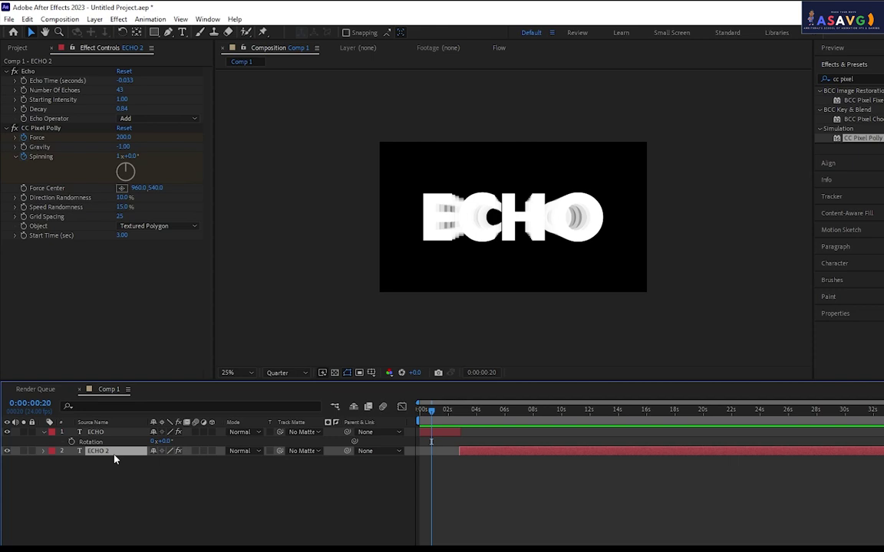
key("r")
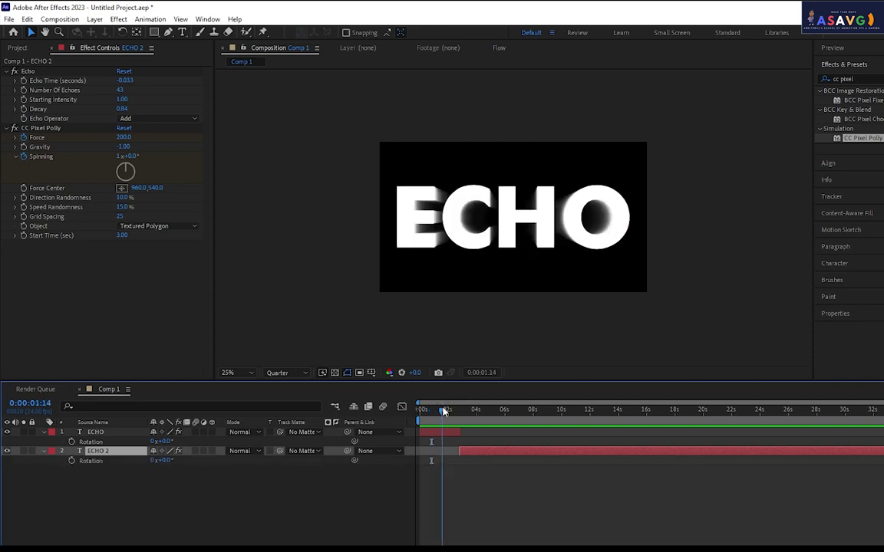
left_click(72, 461, "alt")
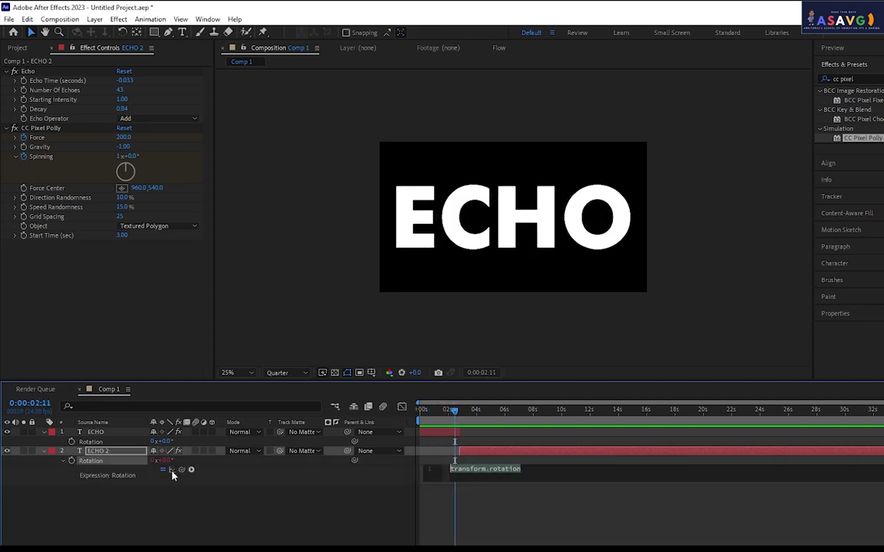
type("time*250")
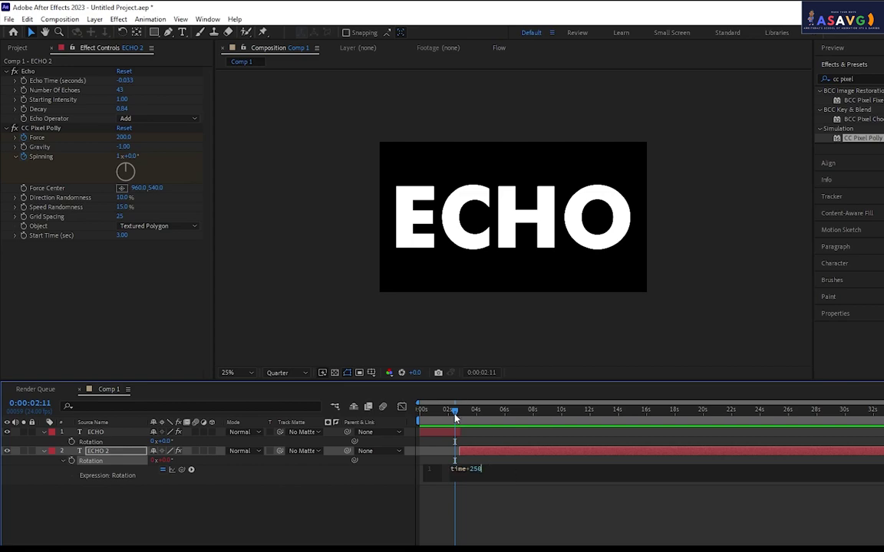
key("KP_Enter")
key("Home")
key("space")
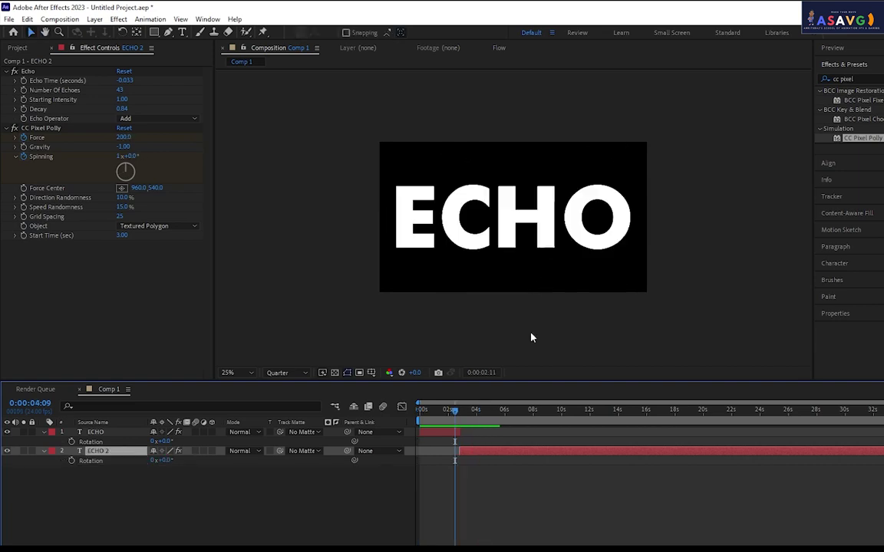
Try a time*250 Position expression on ECHO, preview it, then remove the erroring expression.
left_click(115, 451)
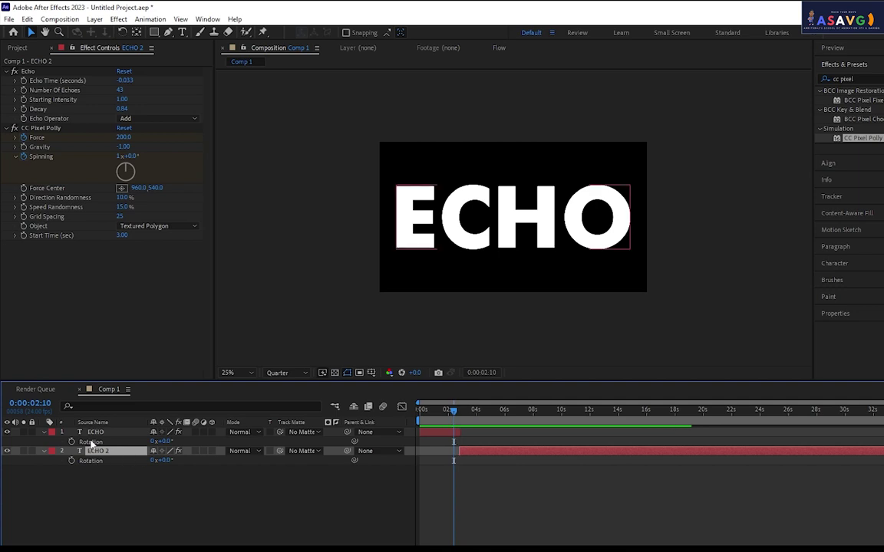
left_click(97, 431)
key("p")
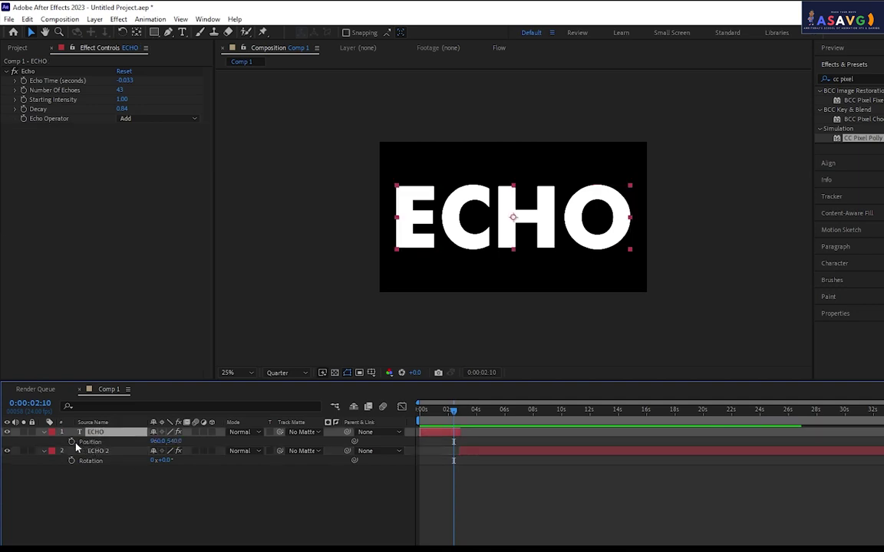
left_click(71, 441, "alt")
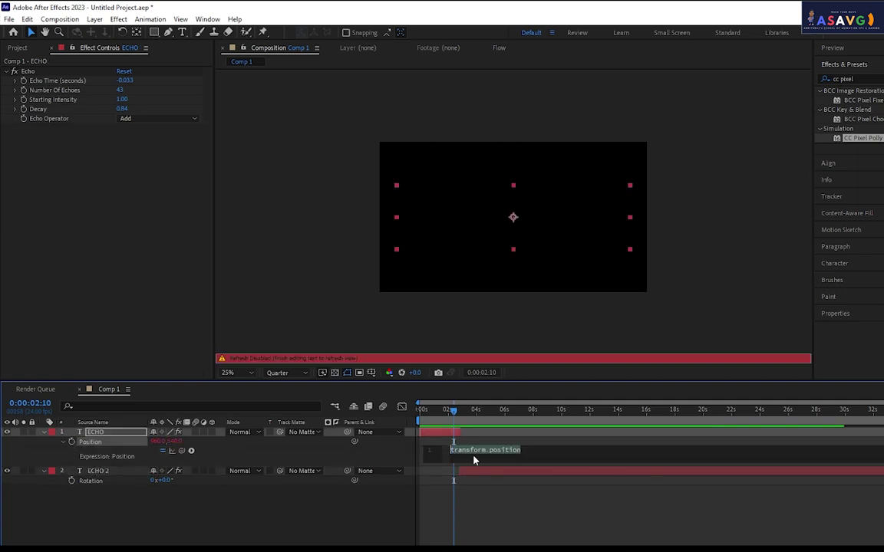
type("time*250")
left_click(420, 415)
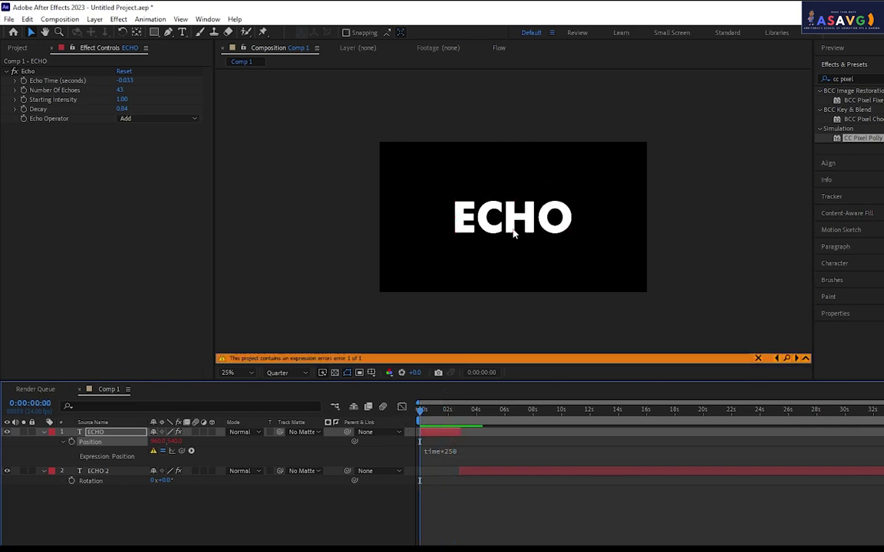
key("space")
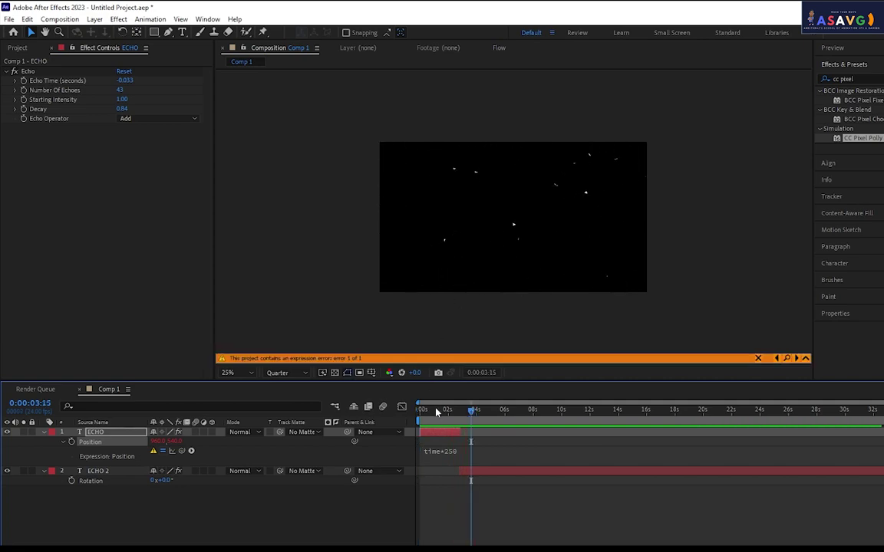
left_click(422, 412)
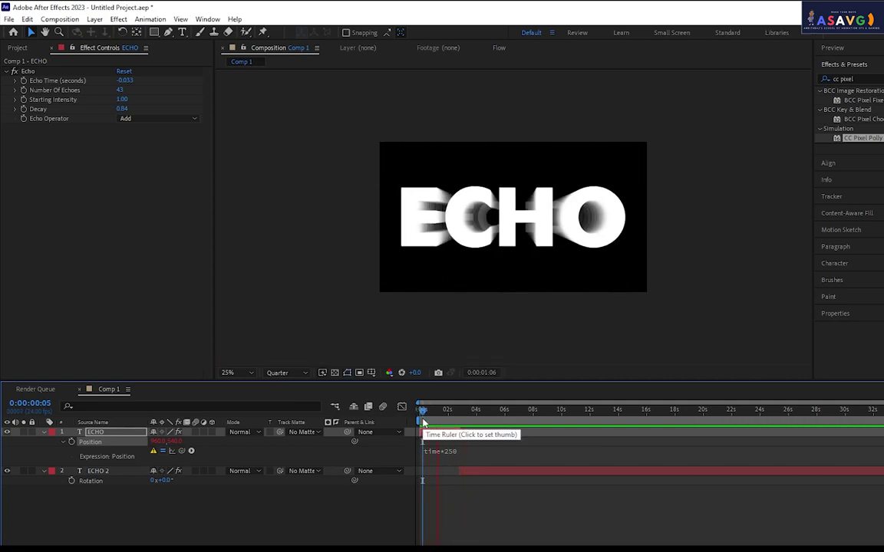
left_click(71, 441, "alt")
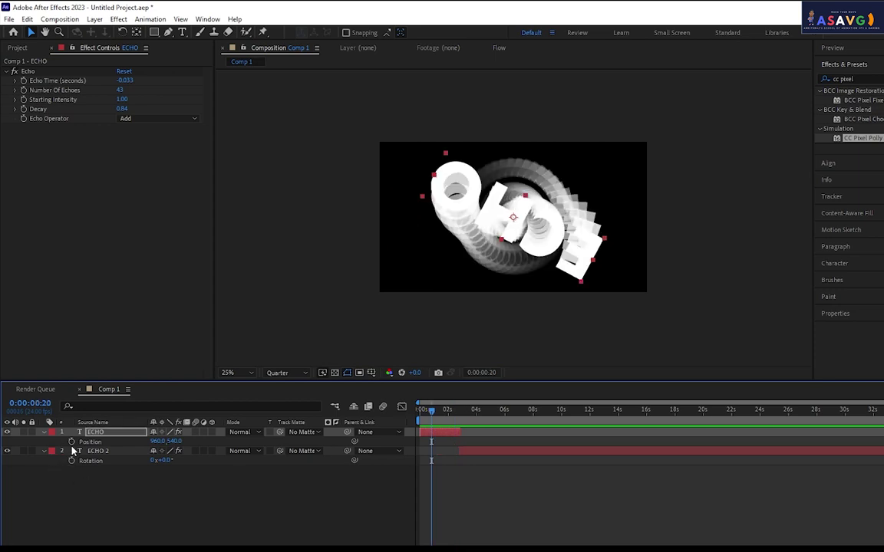
Try a time*250 Scale expression on ECHO, preview the error, then drop it and replay to 0:00:01:20.
key("space")
key("space")
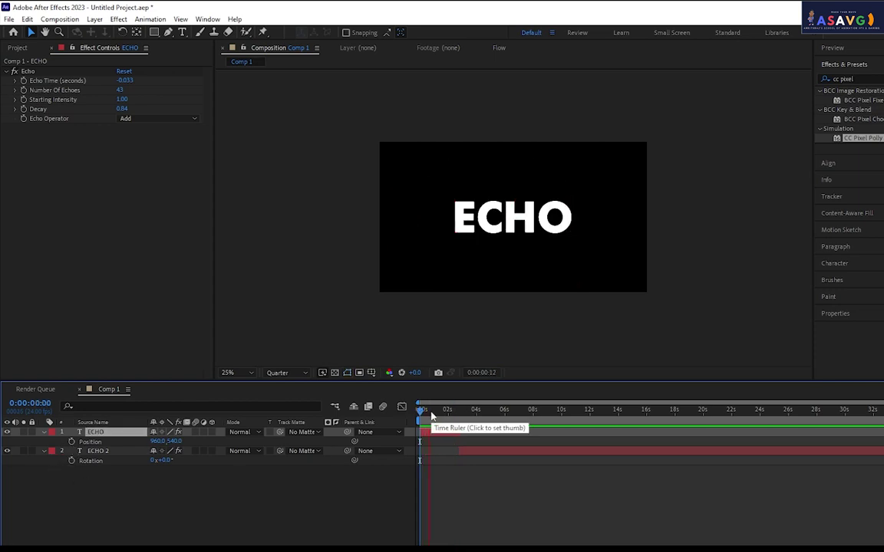
key("space")
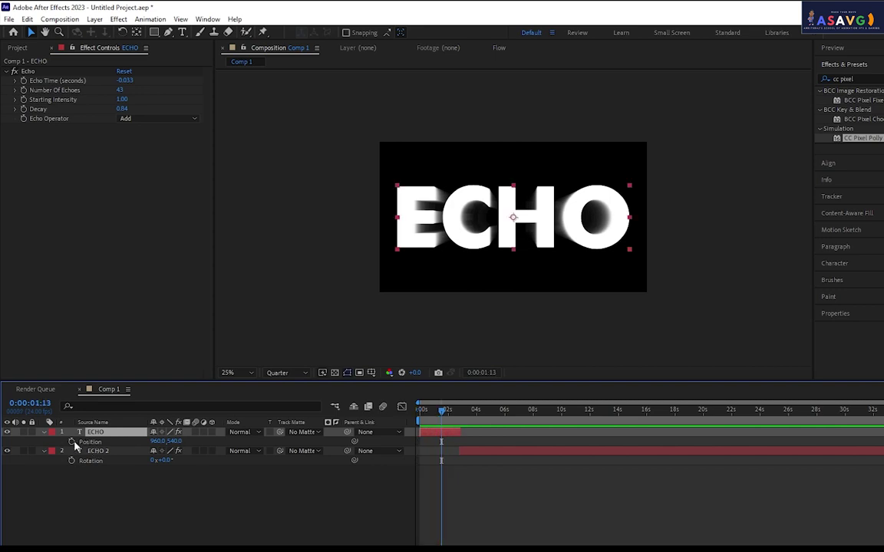
key("s")
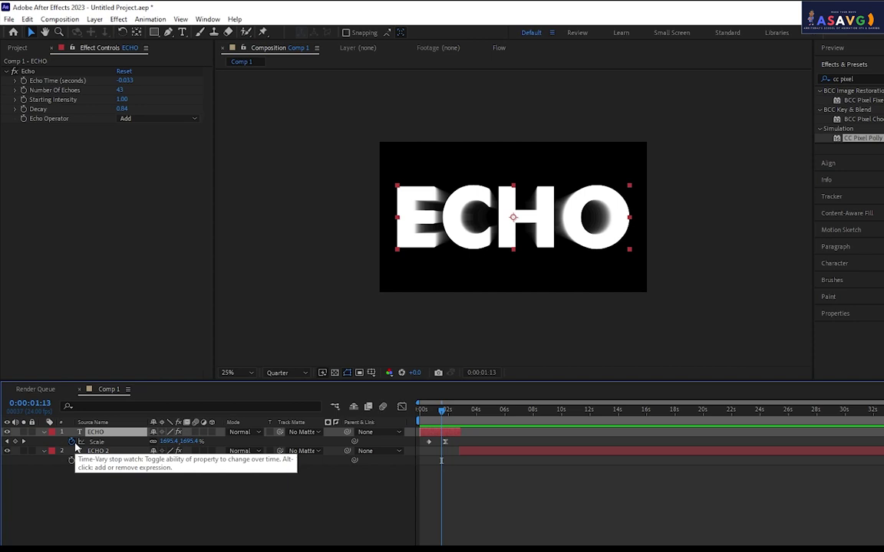
left_click(73, 443, "alt")
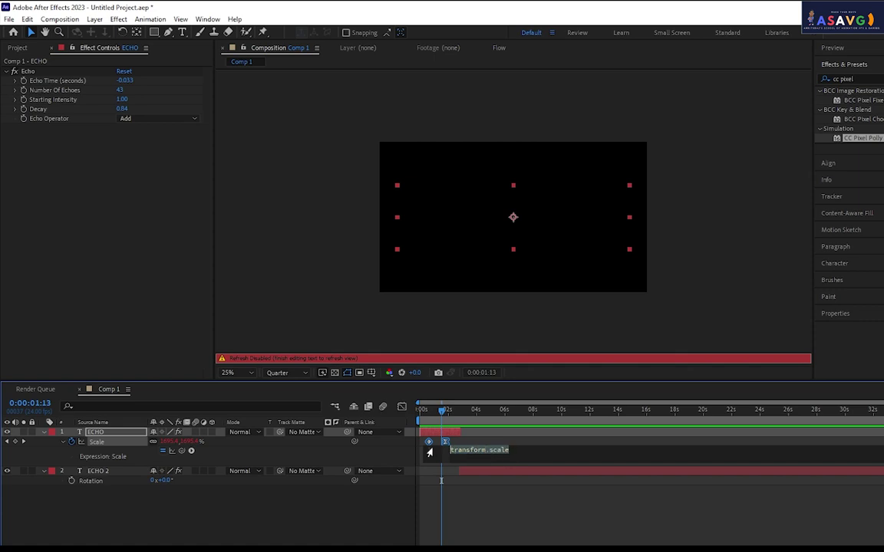
type("time")
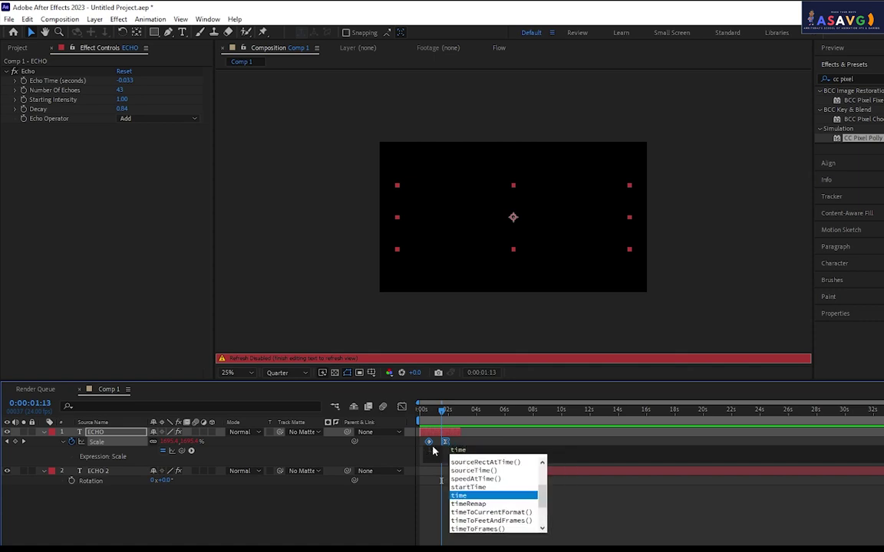
type("*")
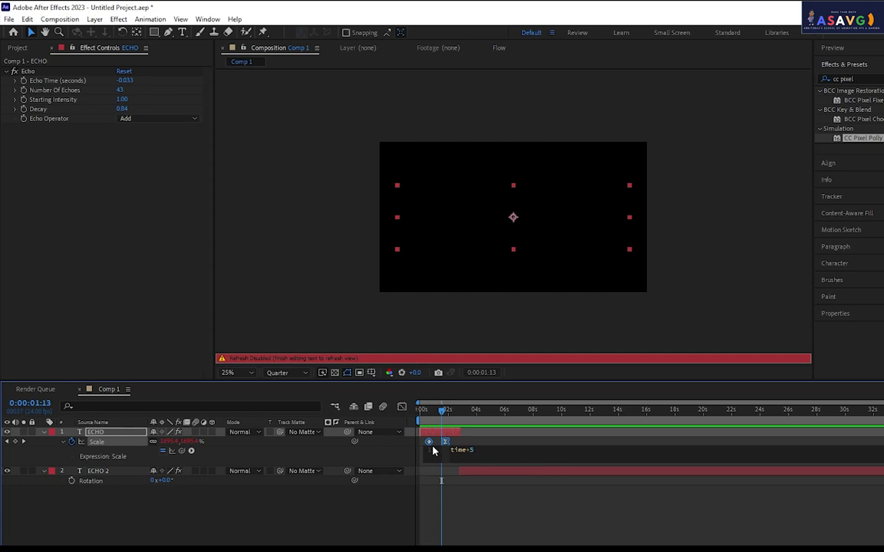
type("250")
left_click(433, 451)
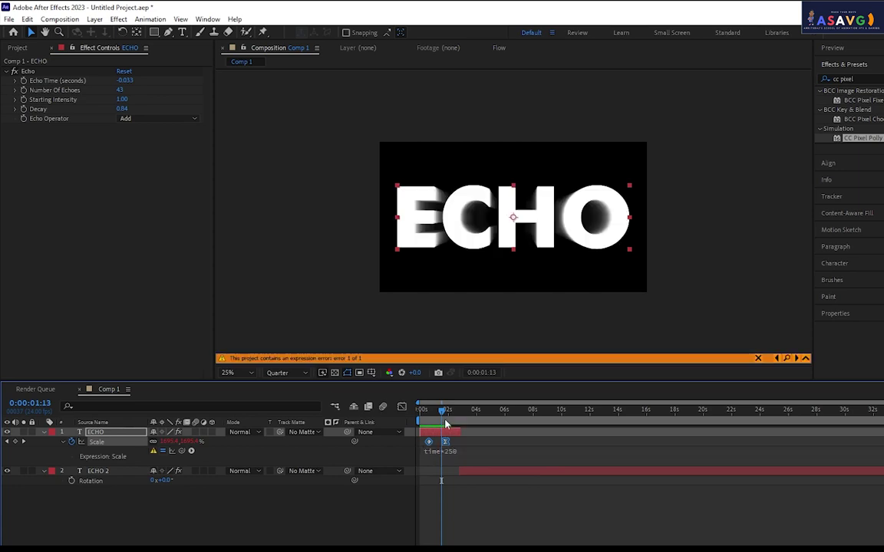
key("space")
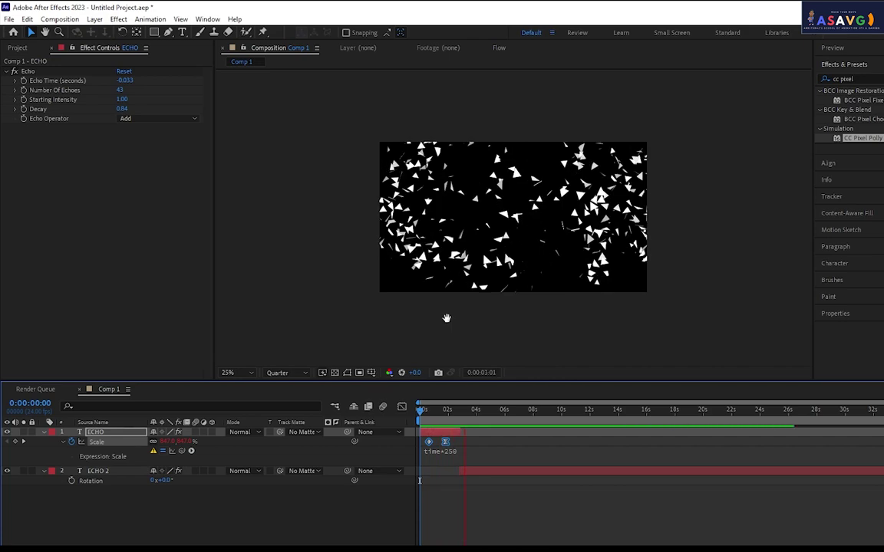
key("space")
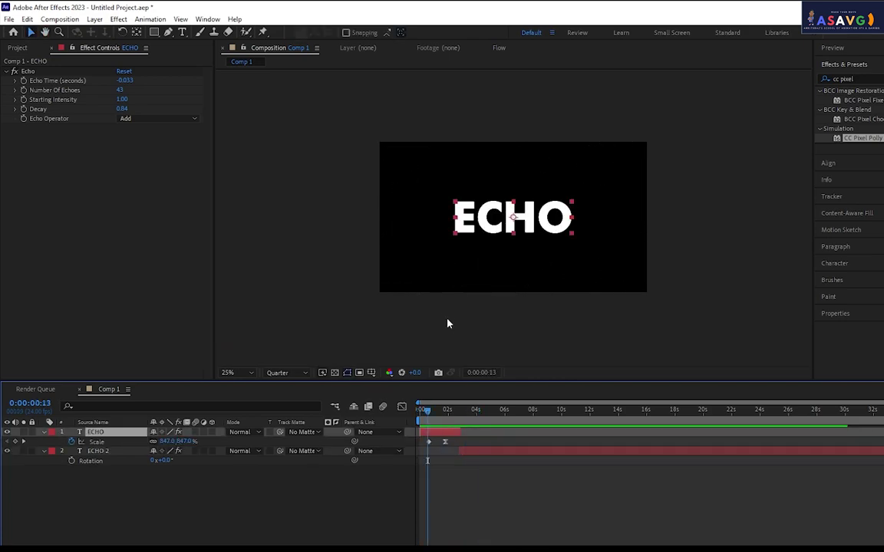
key("space")
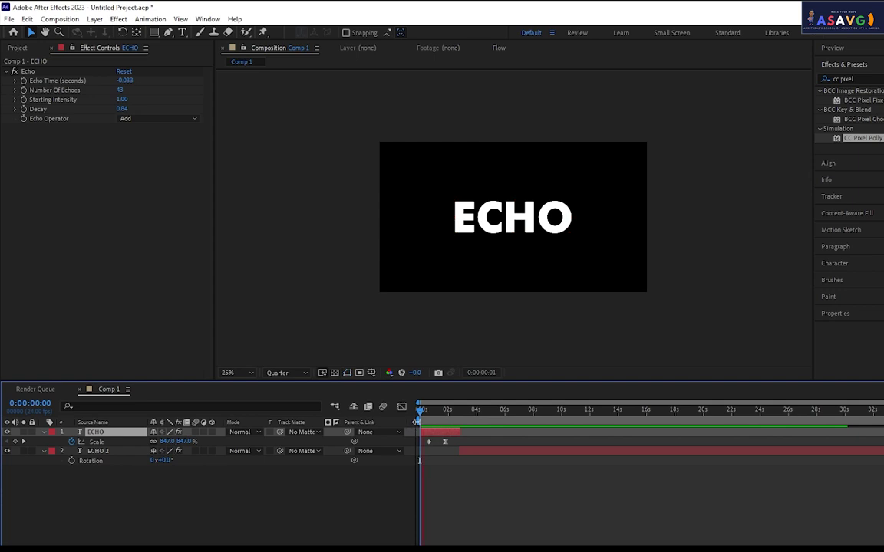
key("space")
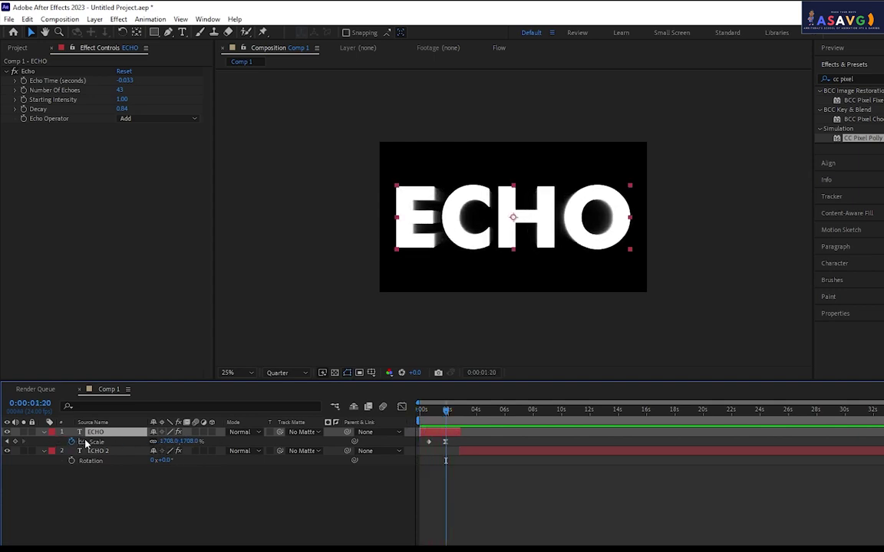
Give ECHO's Rotation a time*-150 expression and preview the backward spin up to about 3 seconds.
key("r")
left_click(72, 442, "alt")
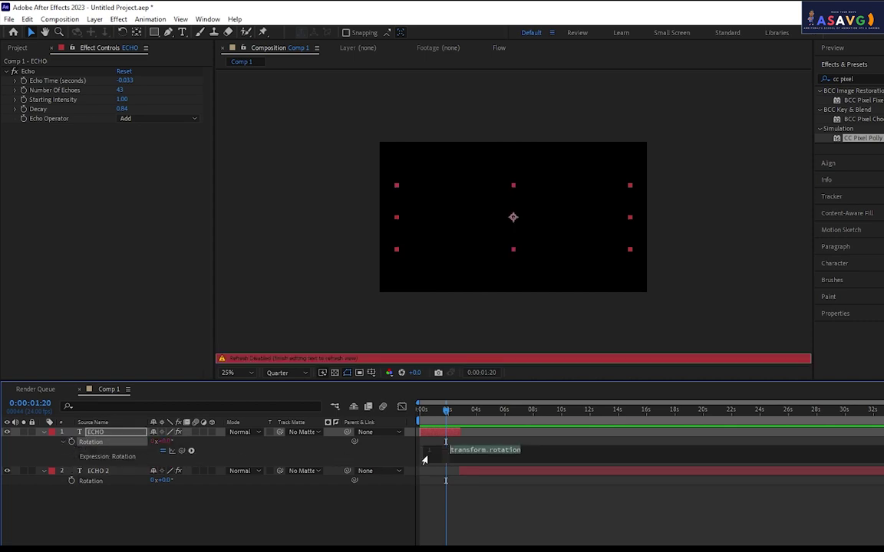
type("time")
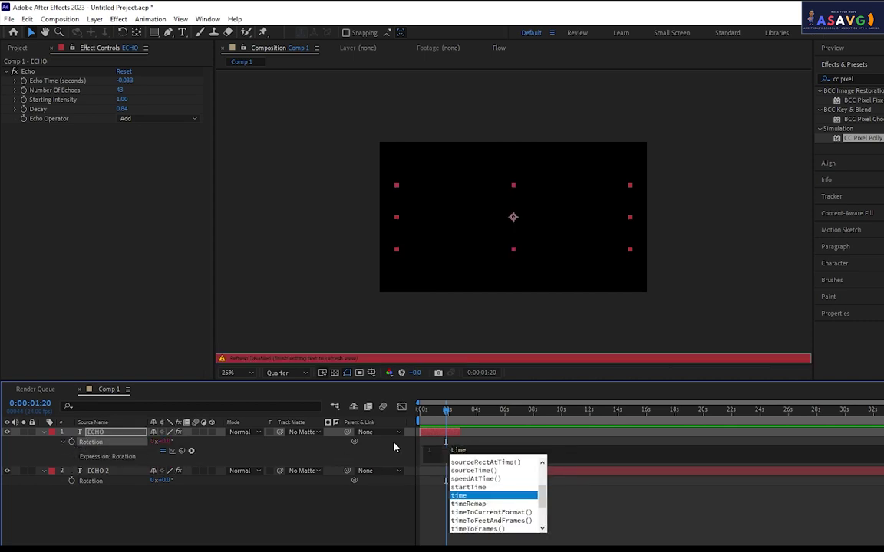
type("*-")
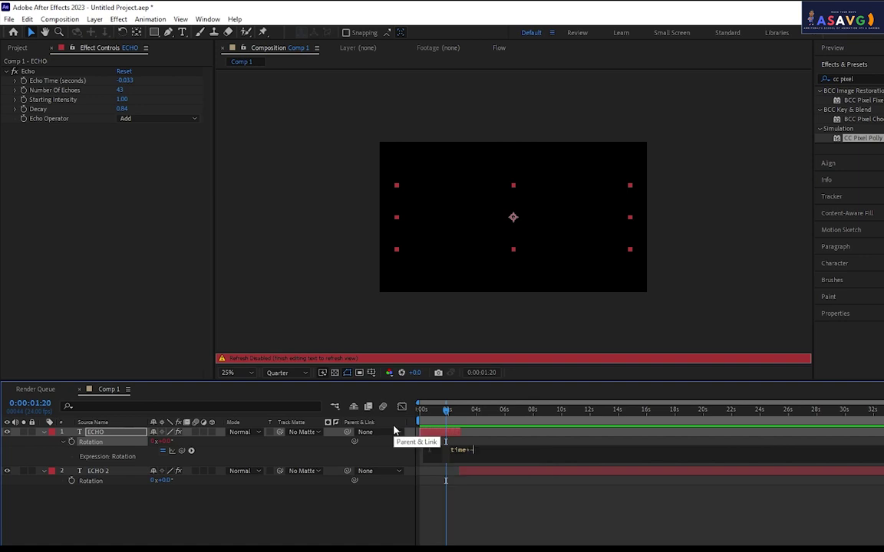
type("150")
key("KP_Enter")
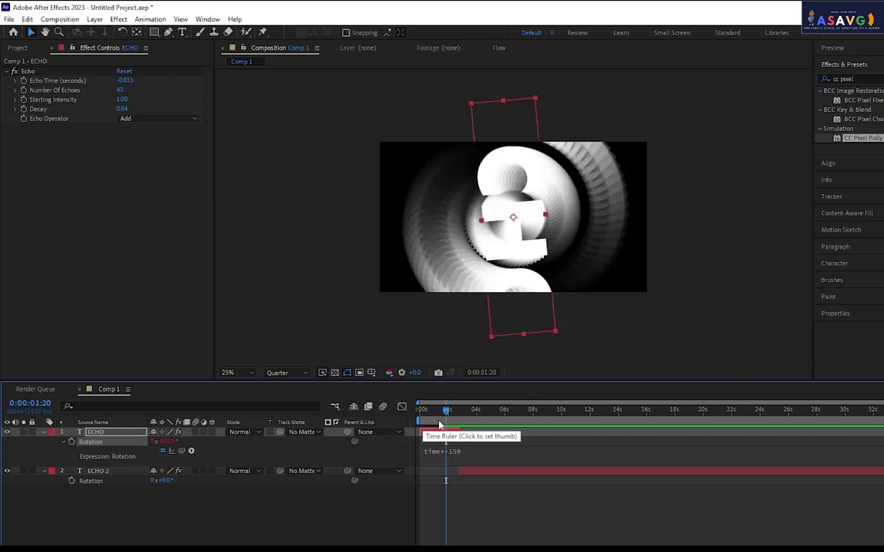
left_click(420, 414)
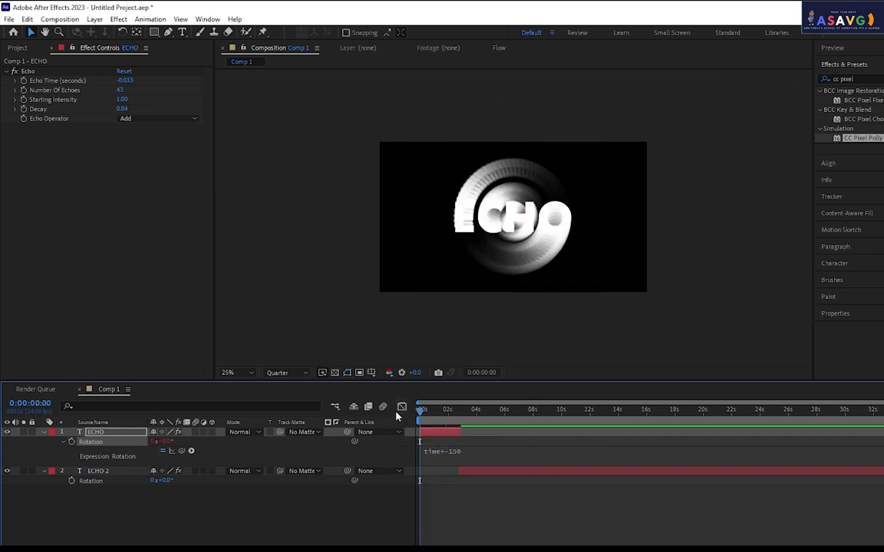
key("space")
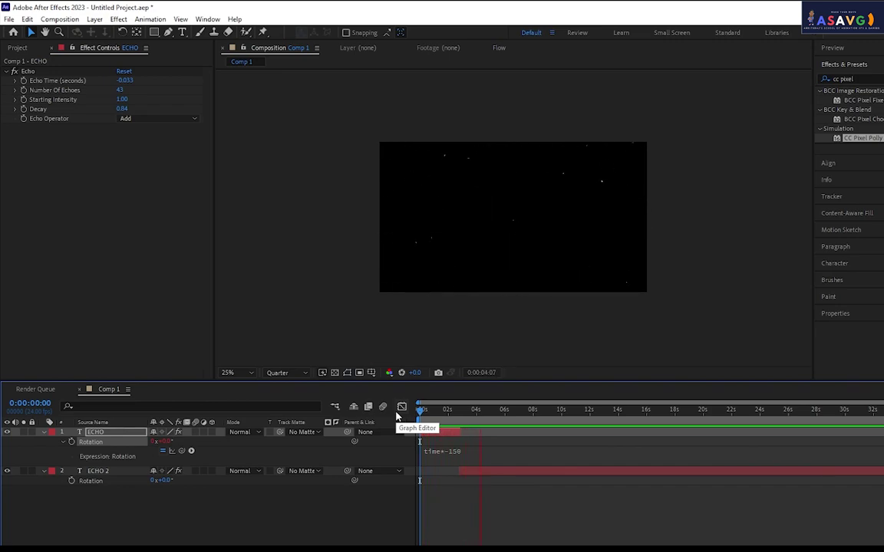
left_click_drag(458, 410, 464, 421)
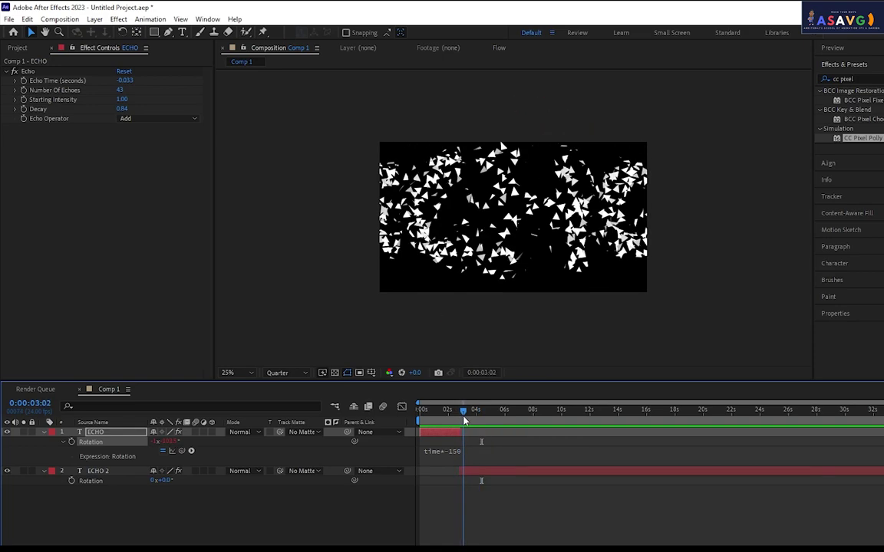
left_click(473, 474)
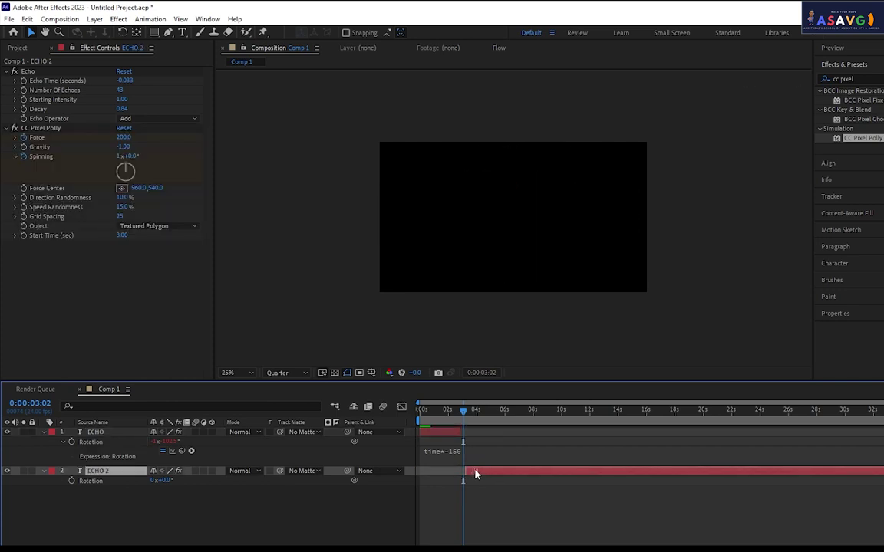
Set ECHO 2's CC Pixel Polly Start Time to 3.50 seconds and scrub back to check the shatter.
left_click_drag(466, 419, 463, 420)
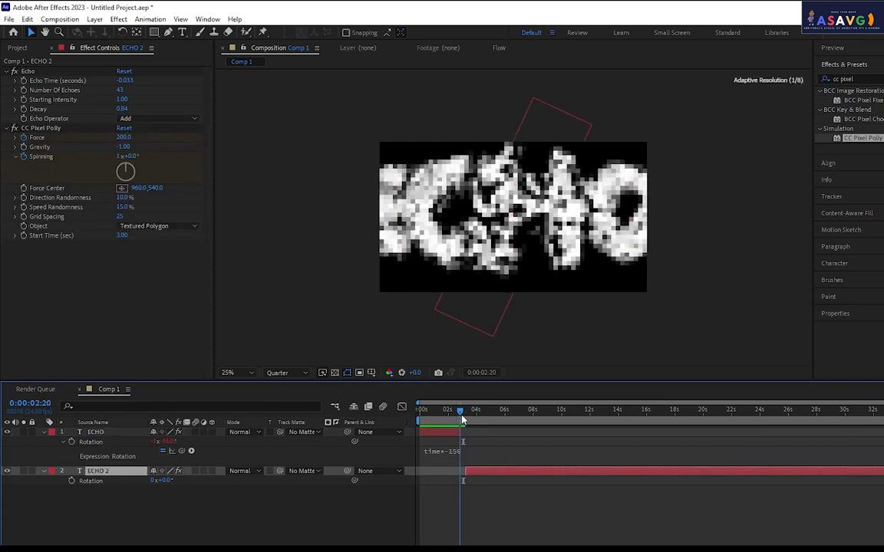
left_click(124, 235)
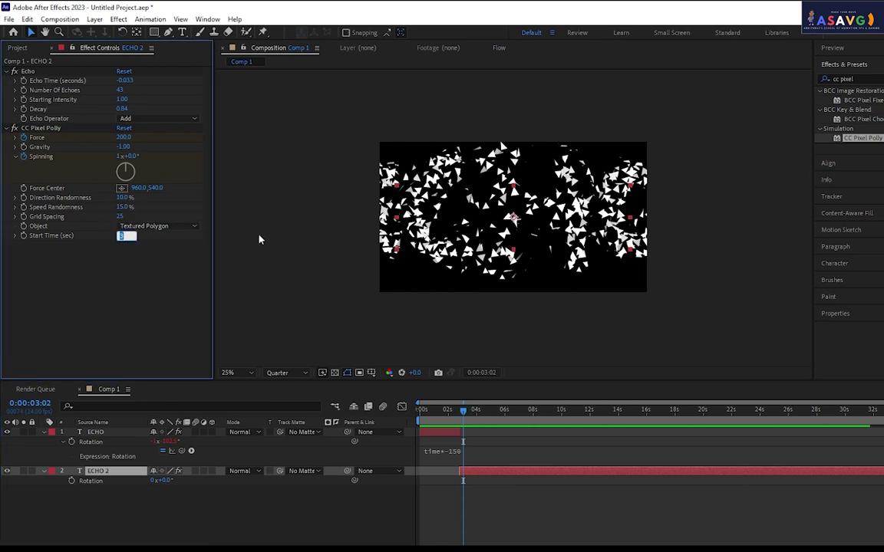
type("3.5")
key("Return")
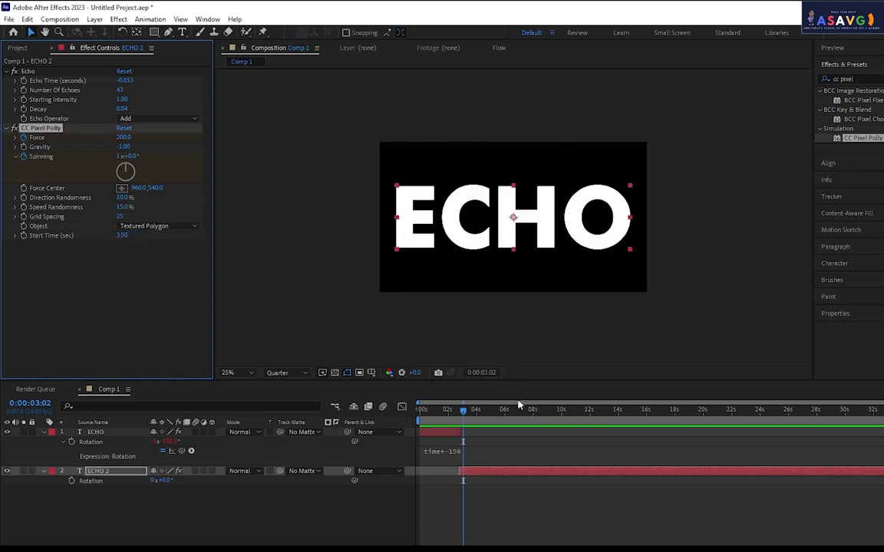
left_click_drag(459, 418, 449, 420)
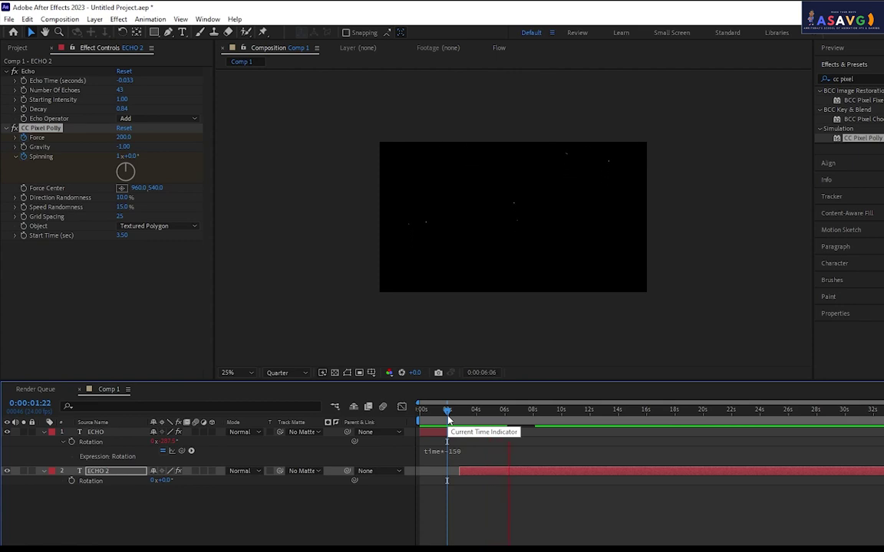
Change ECHO's Rotation expression from time*-150 to time*250 and preview the forward spin.
left_click(451, 432)
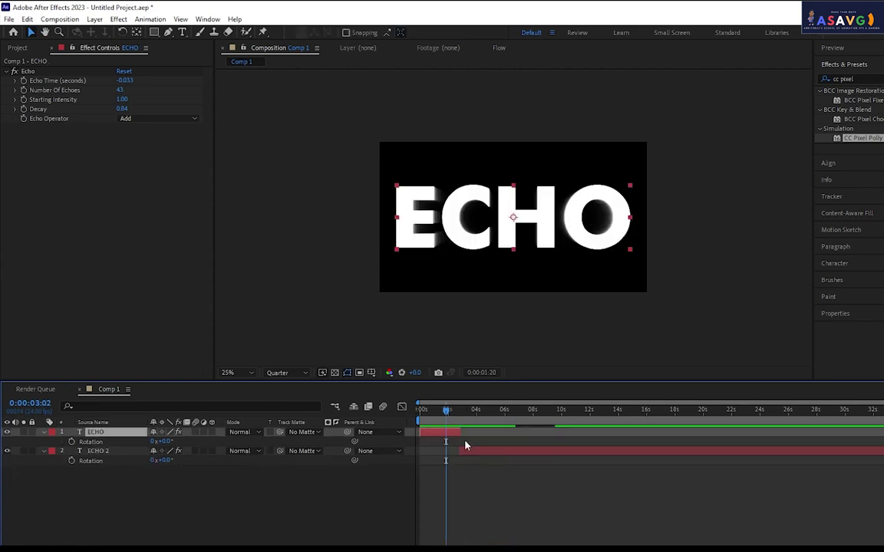
left_click_drag(447, 411, 443, 414)
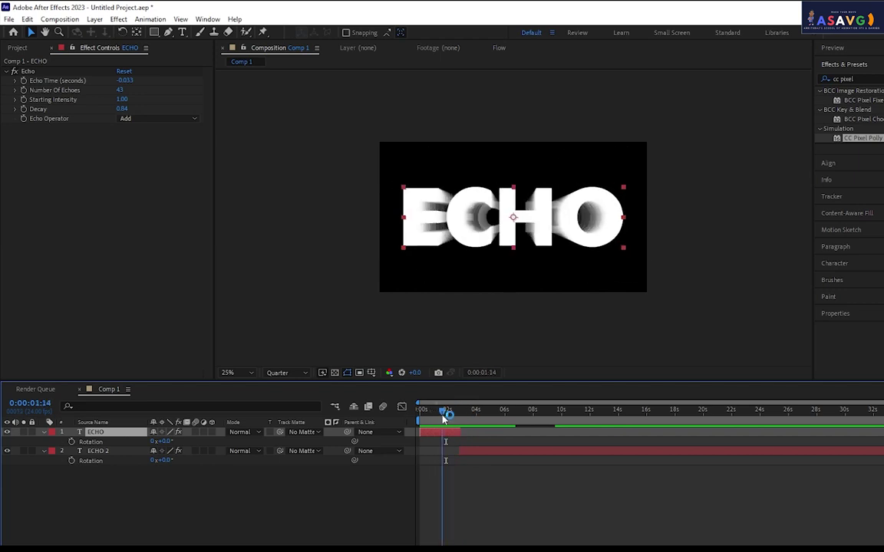
left_click(72, 442, "alt")
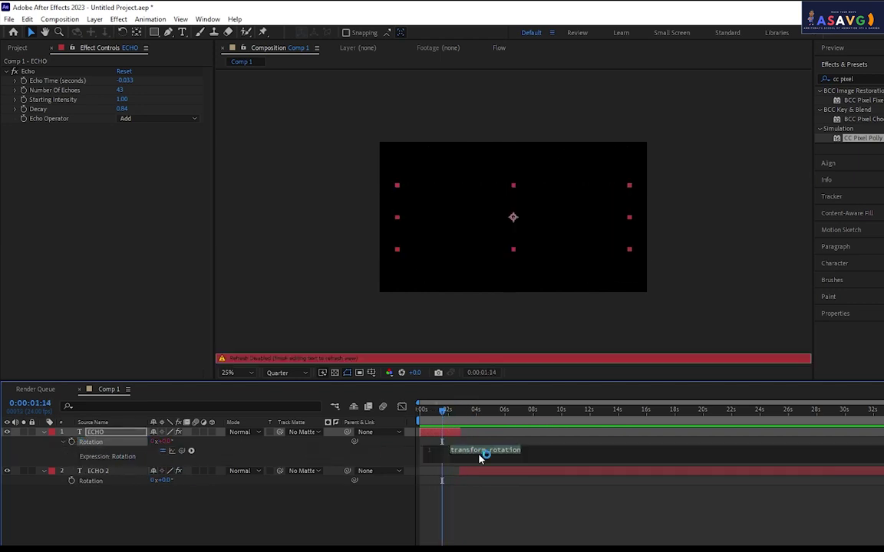
type("time")
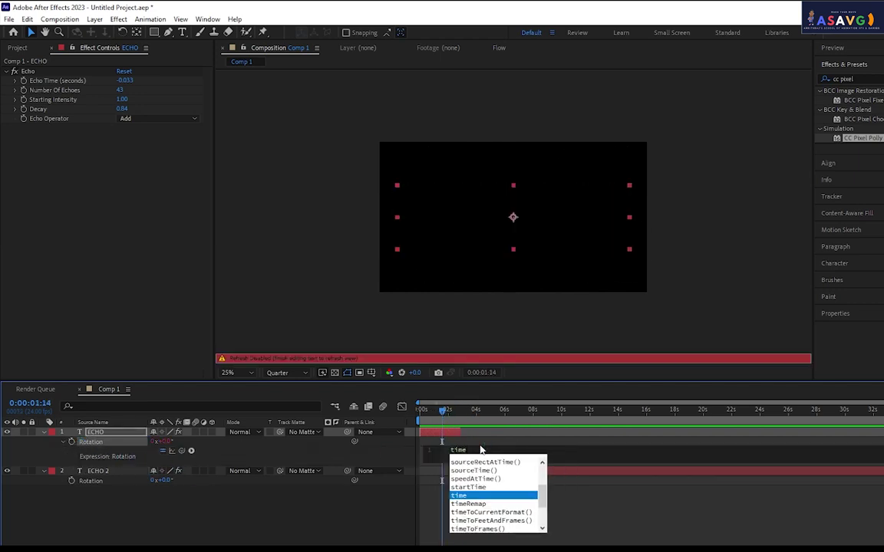
type("*")
key("KP_Enter")
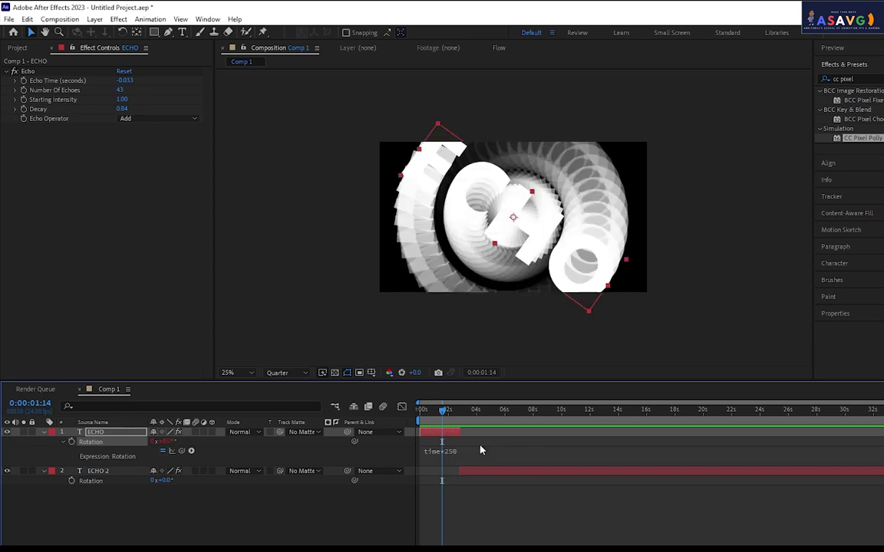
key("space")
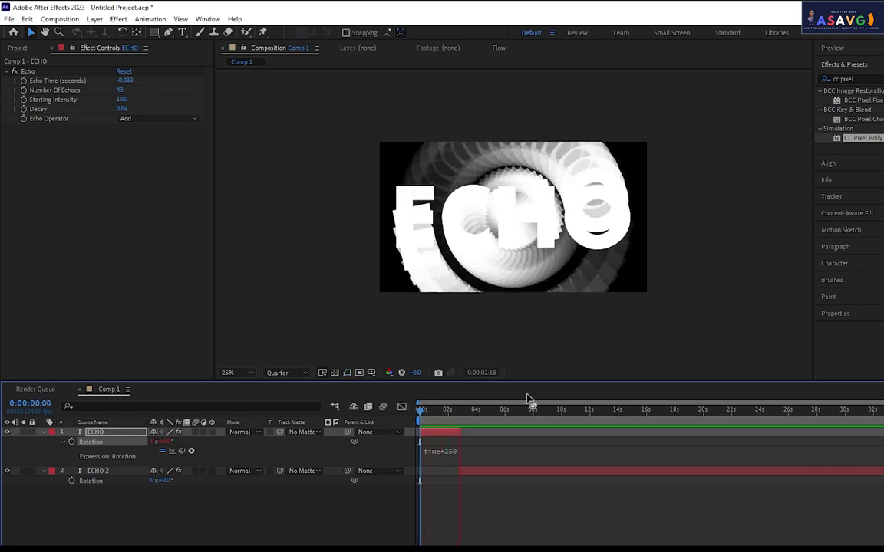
left_click_drag(472, 424, 520, 424)
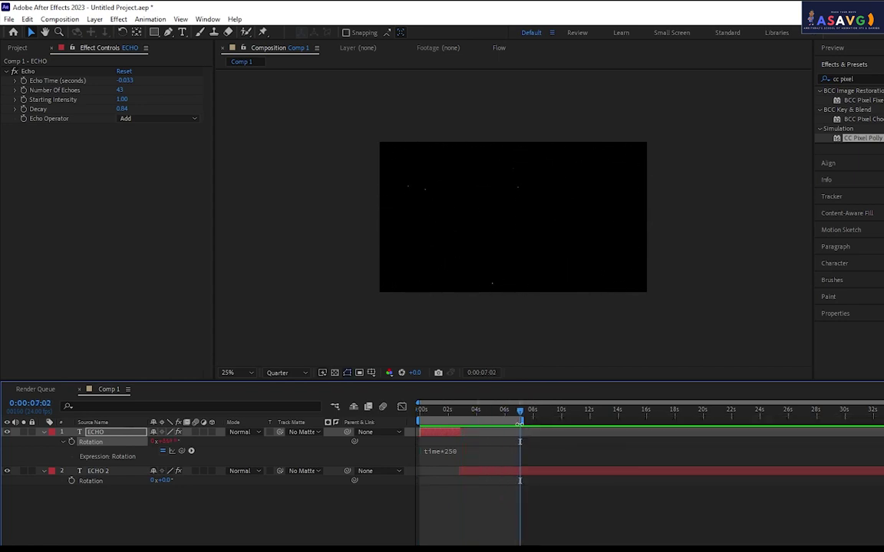
Trim Comp 1 to its roughly 7-second work area and preview the result.
right_click(518, 425)
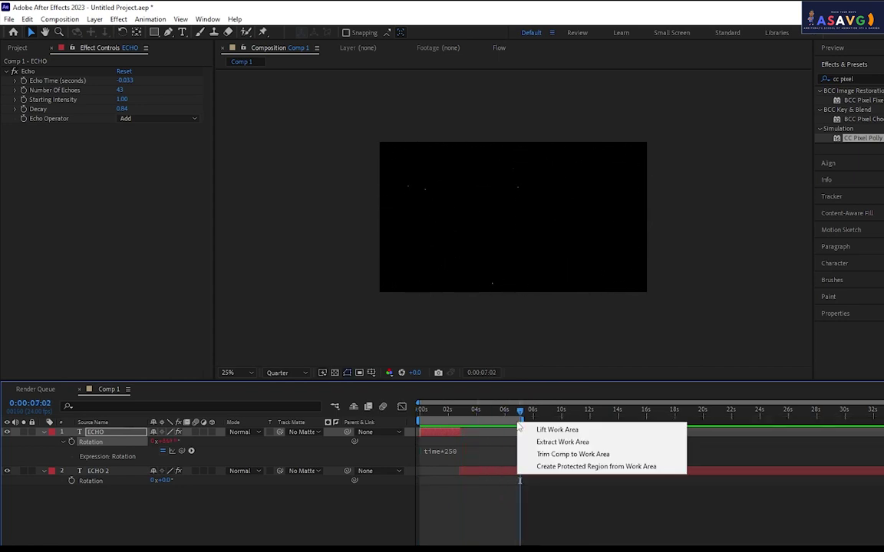
left_click(549, 454)
key("space")
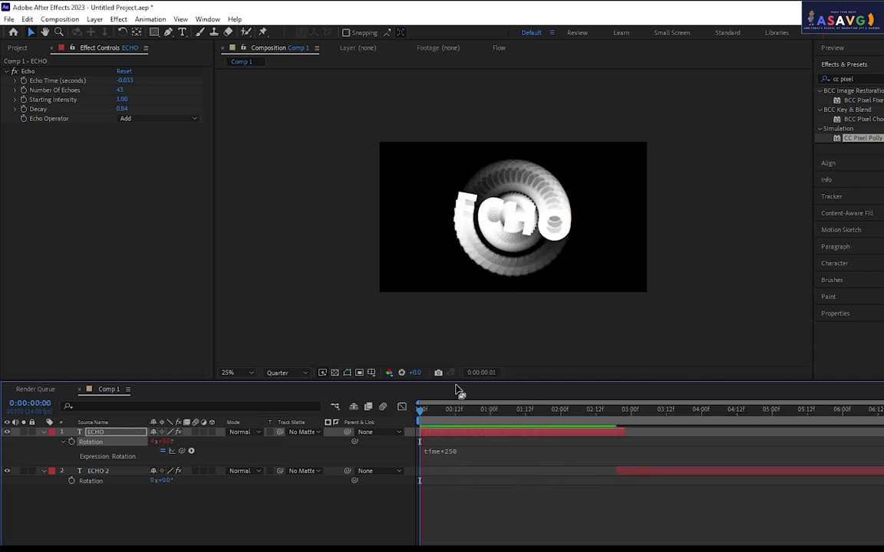
Add Comp 1 to the Render Queue and confirm its Render Settings and H.264 Output Module.
left_click(8, 19)
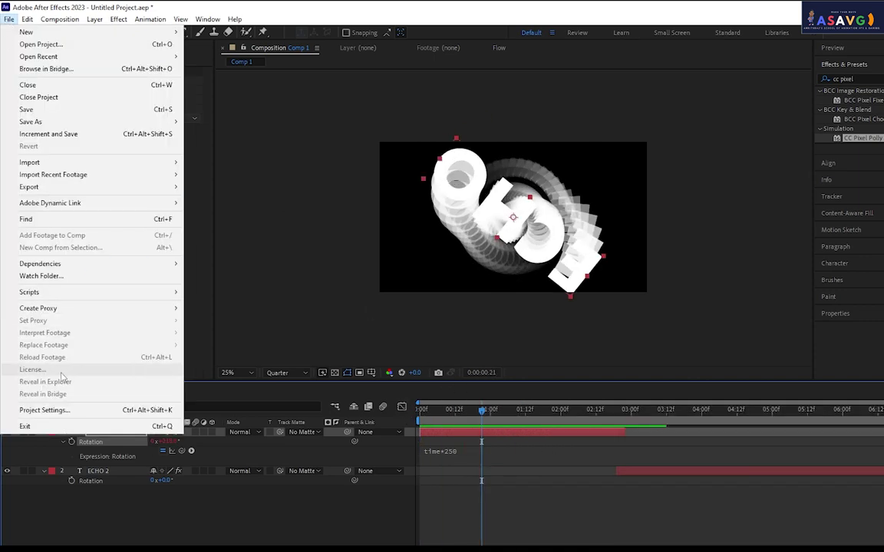
mouse_move(153, 187)
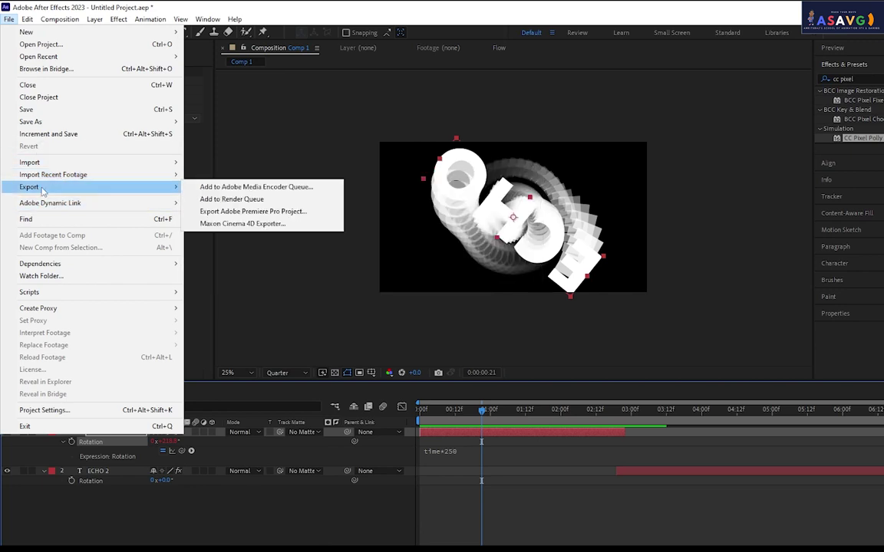
left_click(242, 201)
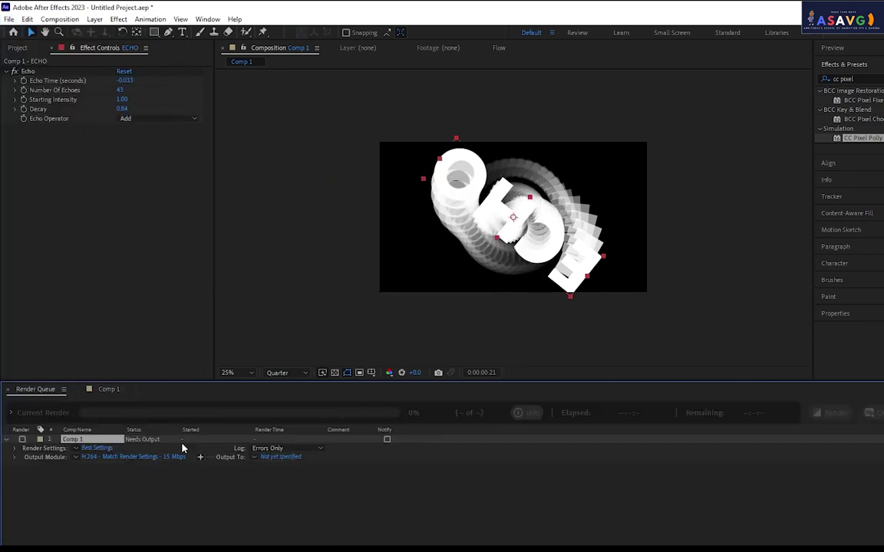
left_click(106, 449)
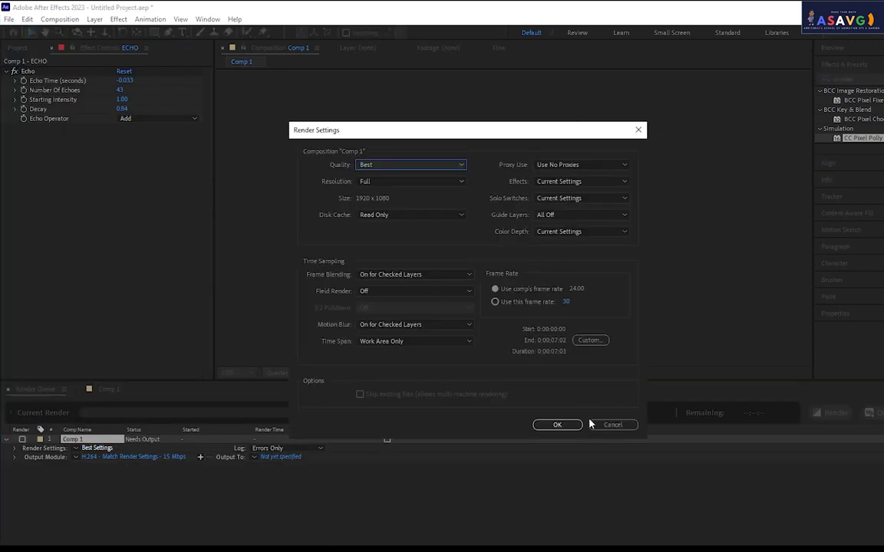
left_click(558, 426)
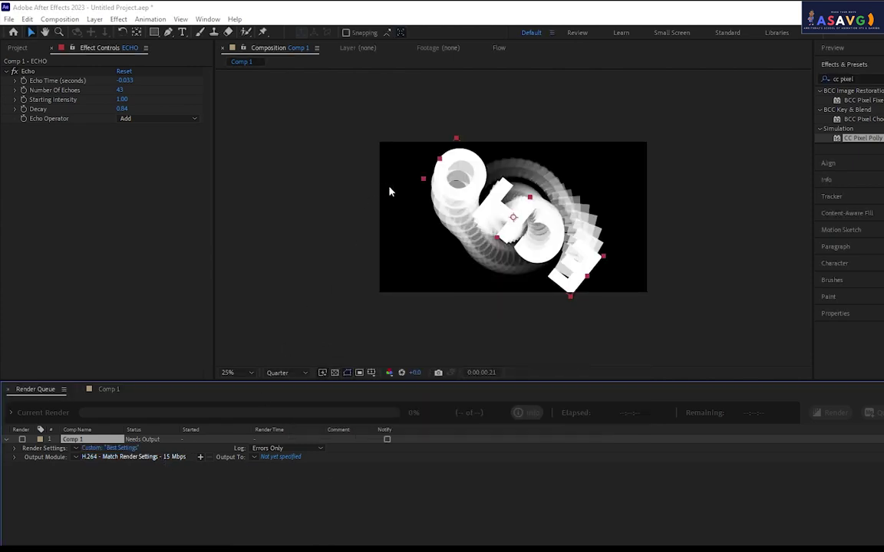
left_click(115, 457)
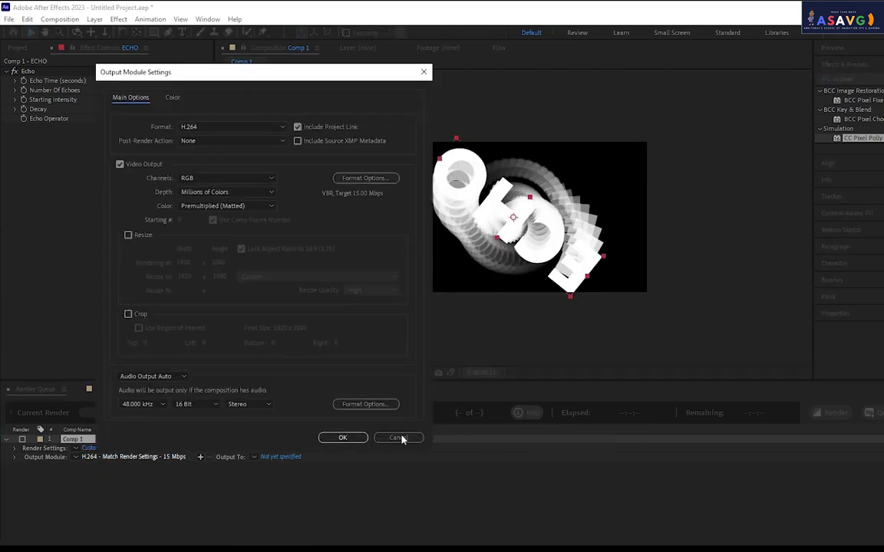
left_click(343, 438)
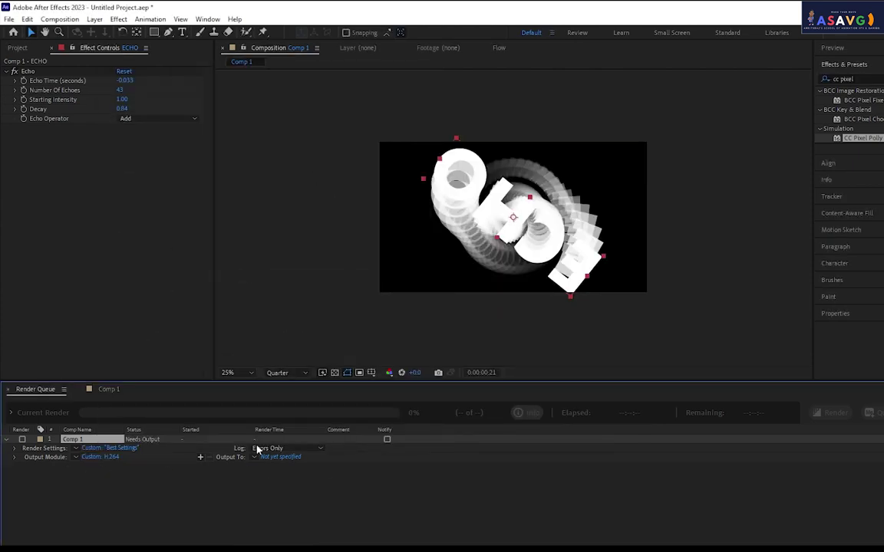
left_click(109, 456)
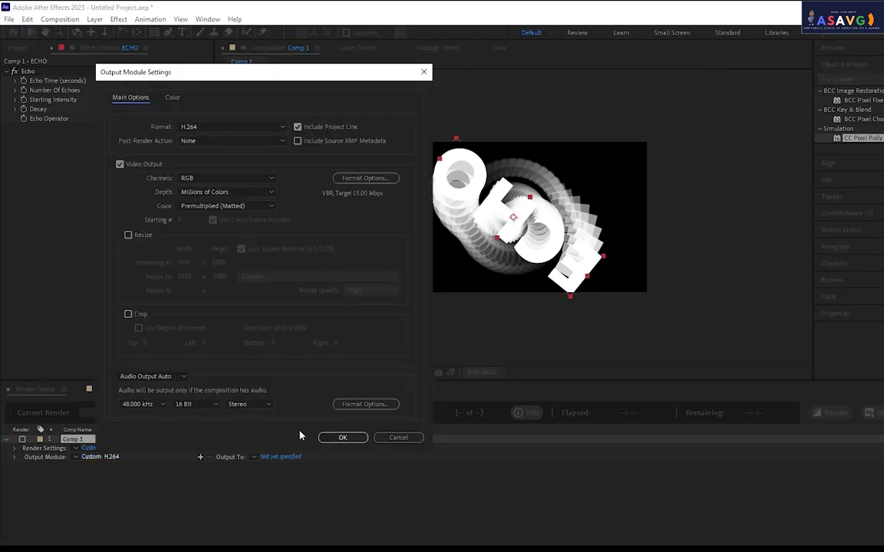
left_click(343, 437)
left_click(90, 448)
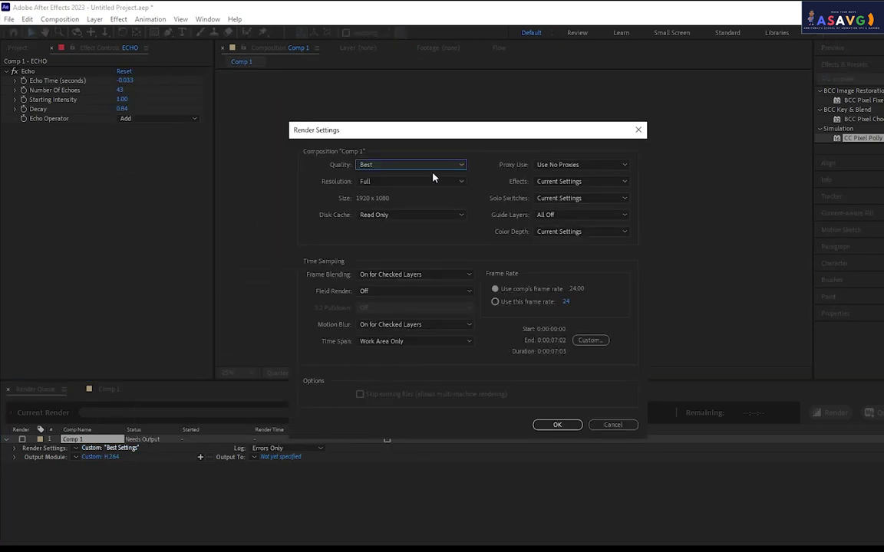
left_click(557, 424)
Set the output file to TEXT_ANIM.mp4 and start the render.
left_click(290, 459)
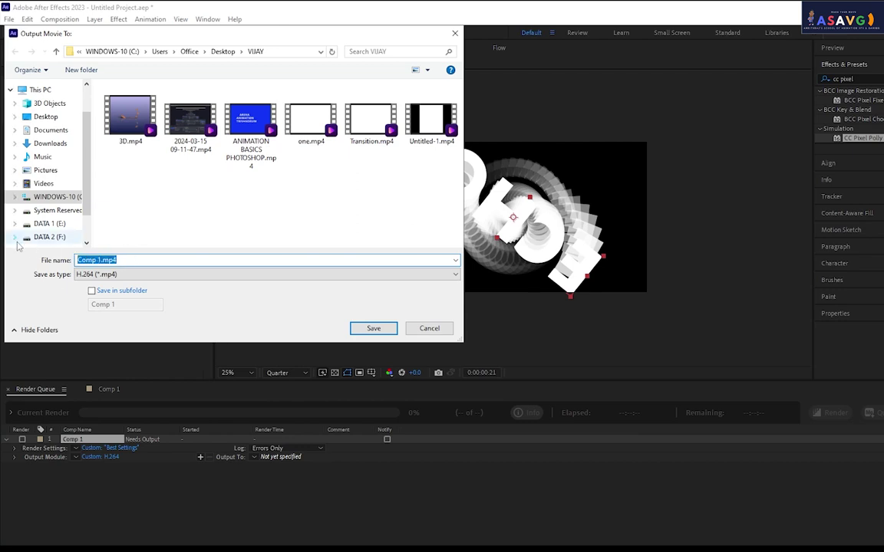
type("TEX")
type("M")
key("Return")
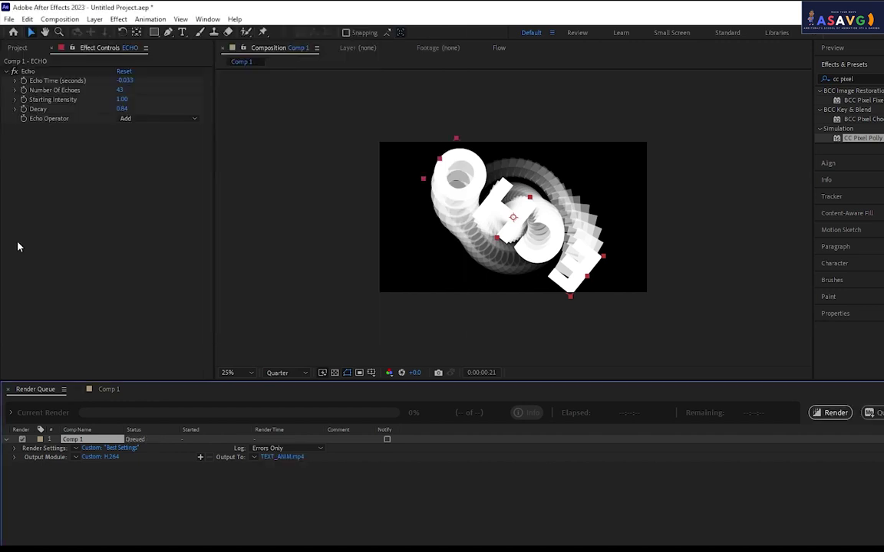
left_click(835, 413)
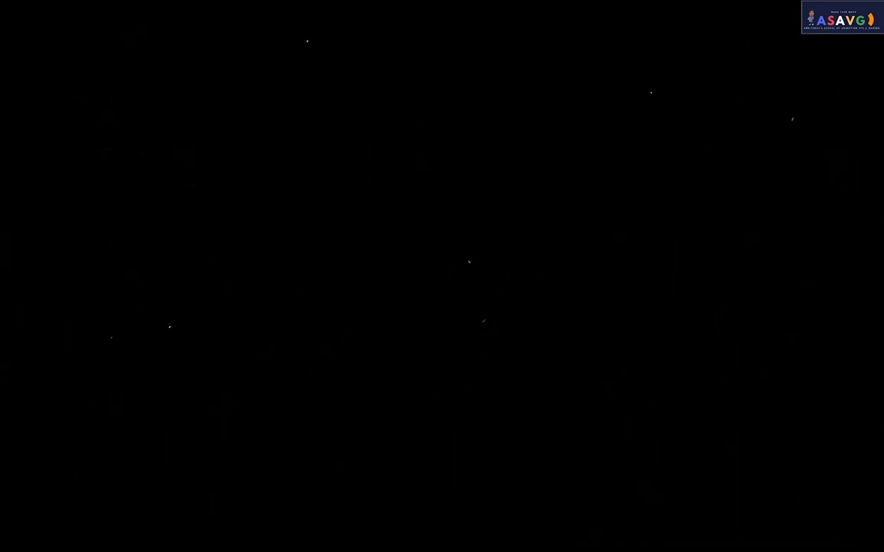
Pause the rendered video, exit full-screen playback, and close Windows Media Player.
left_click(193, 438)
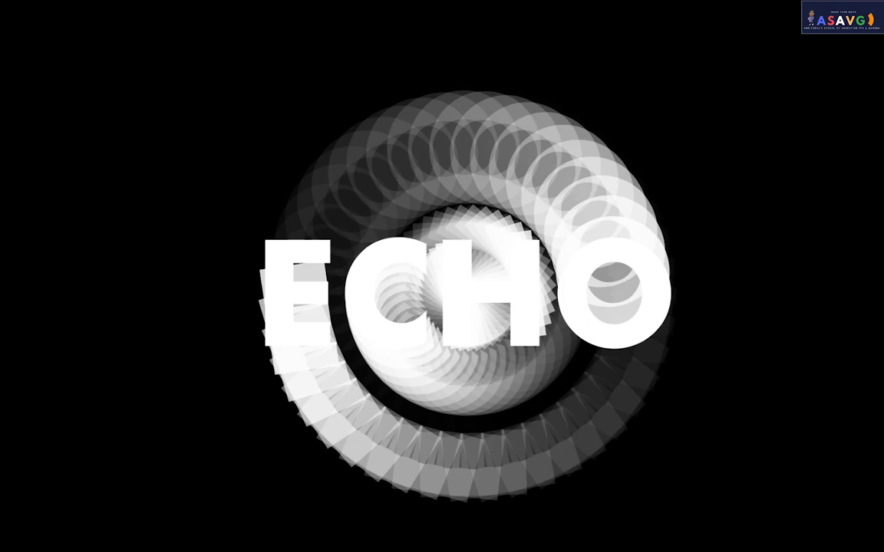
key("Escape")
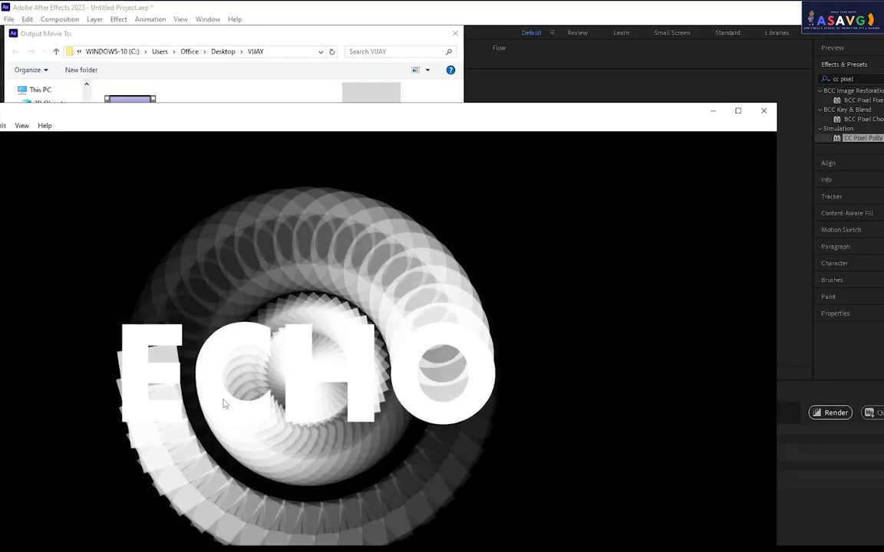
key("alt+F4")
Dismiss the output dialog, close the Render Queue, and return the playhead to frame 0.
left_click(414, 330)
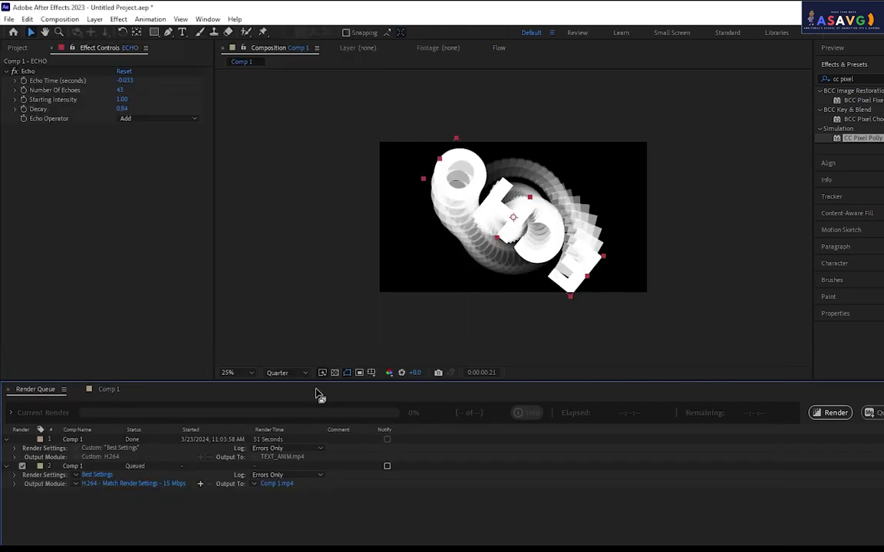
left_click(10, 389)
left_click_drag(480, 409, 399, 443)
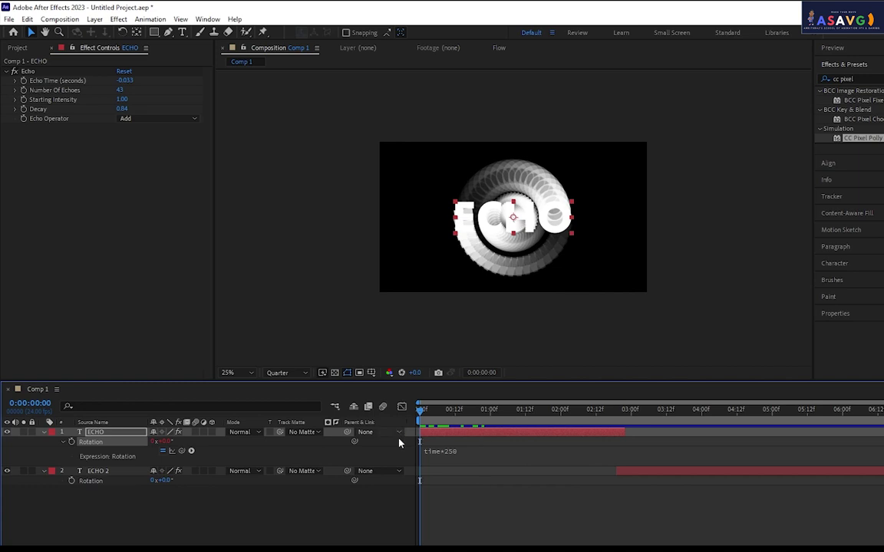
Duplicate the ECHO layer with Ctrl+D to create ECHO 3 on top.
left_click(107, 471)
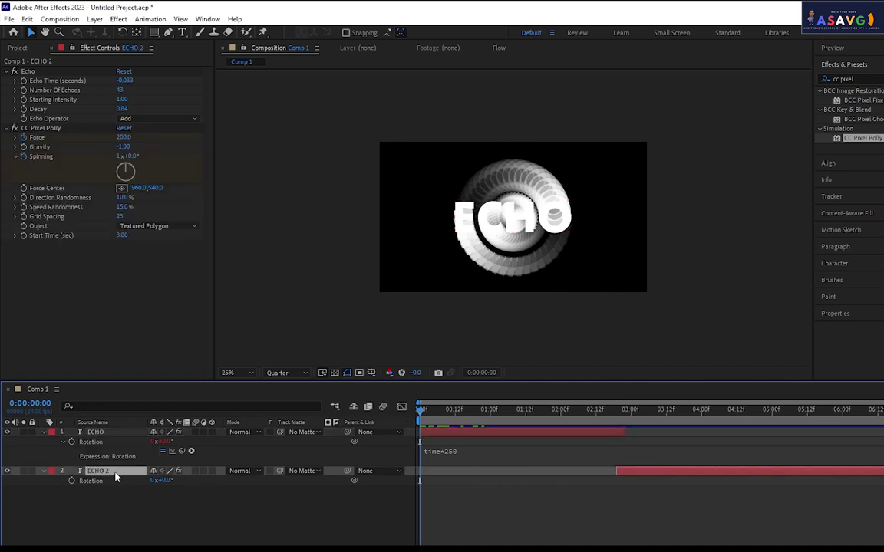
left_click(110, 433)
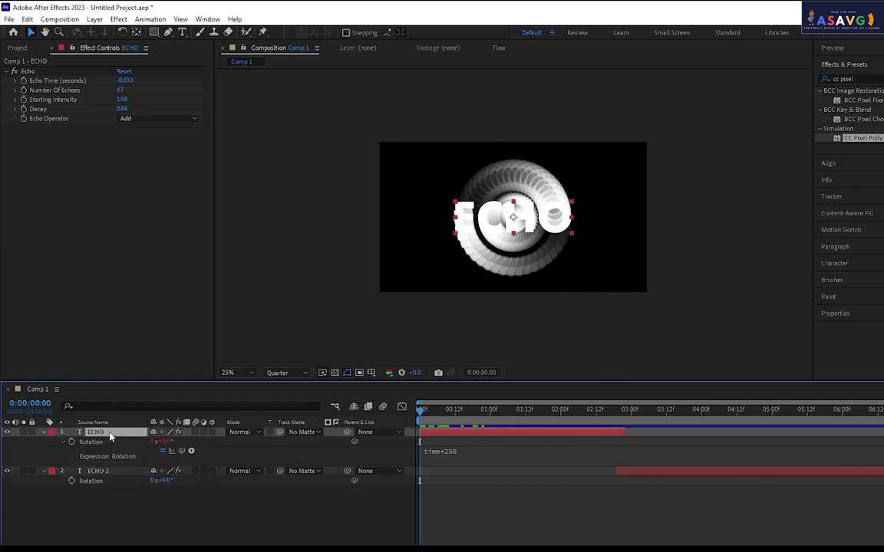
key("ctrl+d")
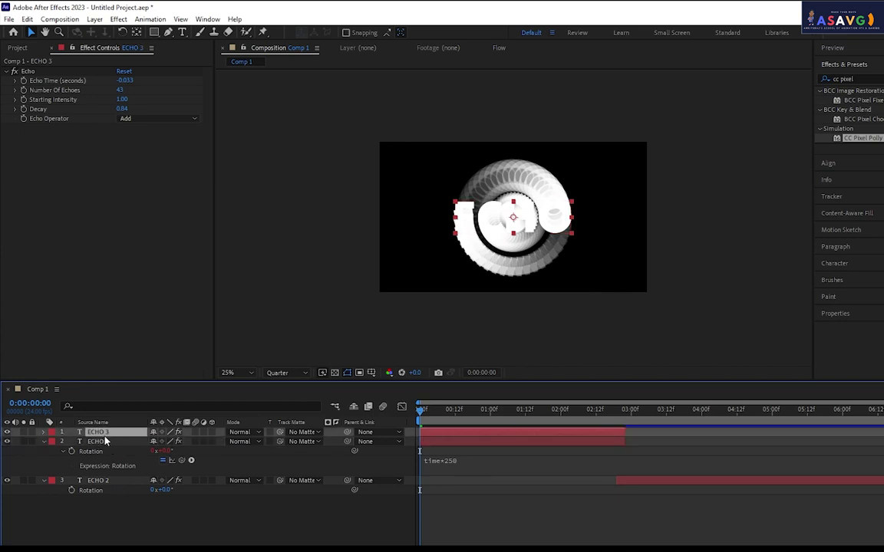
Delete the Echo effect from the ECHO 3 layer.
left_click(43, 433)
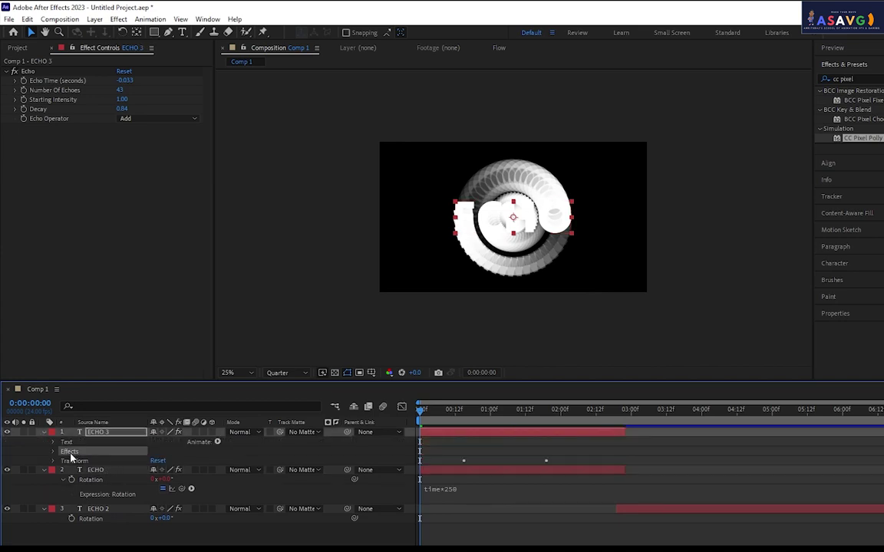
key("Delete")
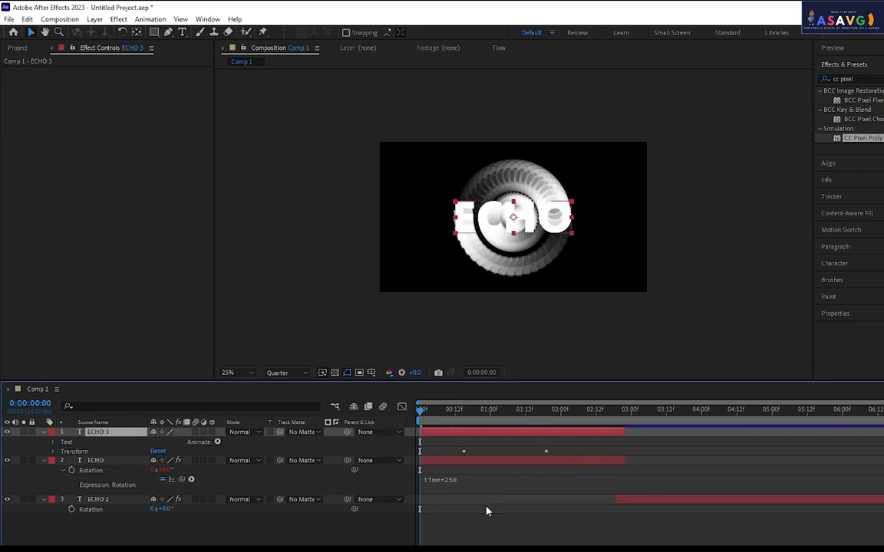
left_click_drag(678, 517, 460, 461)
Shift the ECHO and ECHO 2 layers later in the timeline and preview the result.
left_click(463, 463)
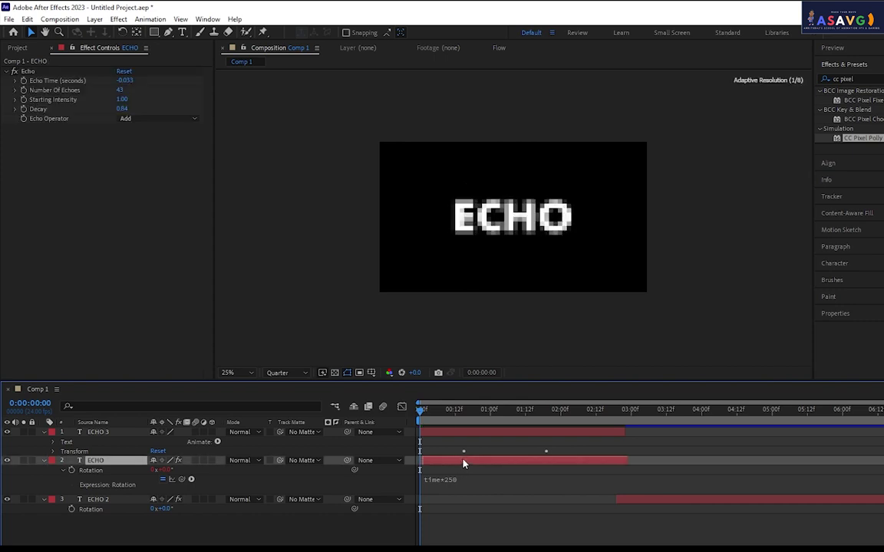
left_click(624, 505, "shift")
mouse_move(529, 462)
left_mouse_down()
mouse_move(597, 461)
mouse_move(492, 433)
left_mouse_up()
key("space")
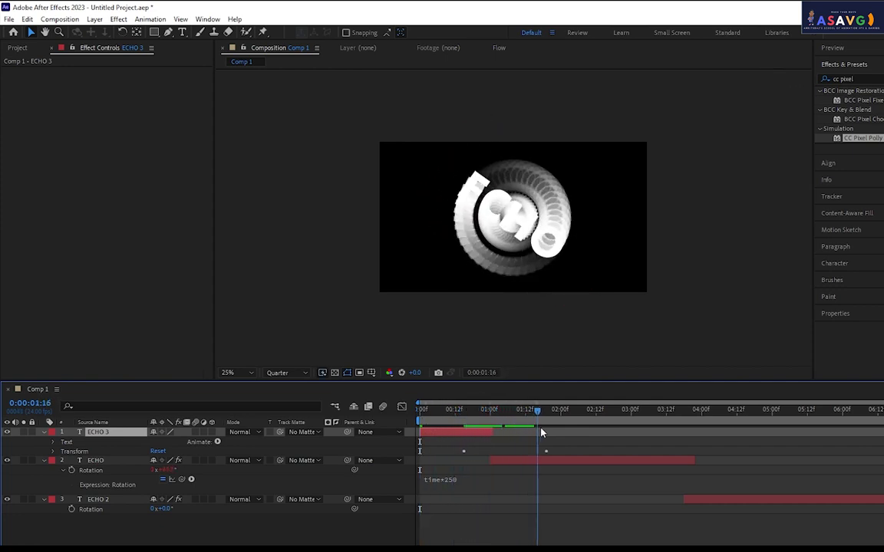
left_click(487, 409)
Align ECHO's start at about one second, where ECHO 3 ends, and show ECHO 3's Opacity.
left_click_drag(491, 459, 502, 460)
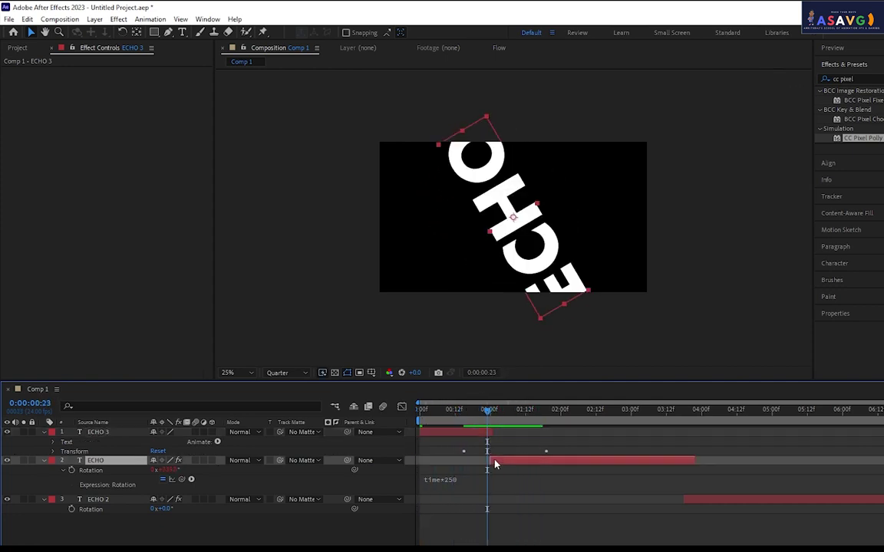
mouse_move(489, 418)
left_mouse_down()
mouse_move(503, 417)
mouse_move(475, 417)
left_mouse_up()
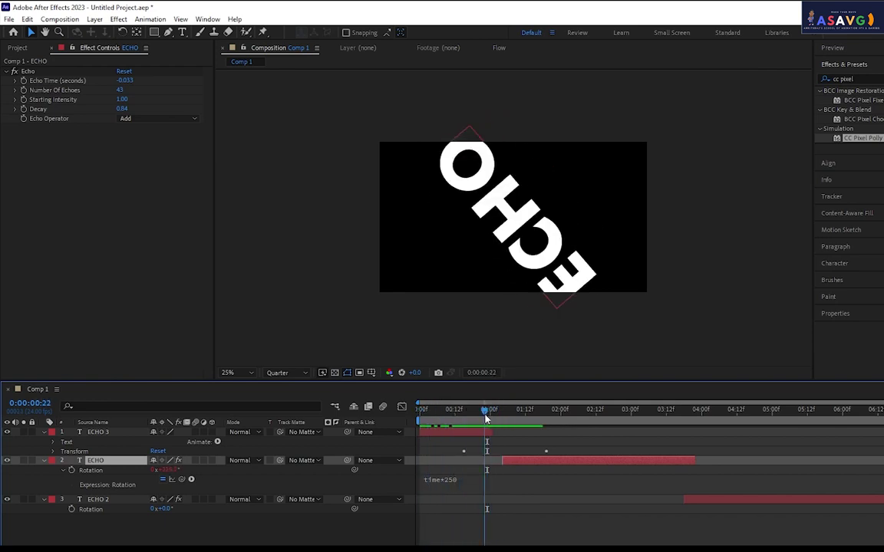
left_click(129, 434)
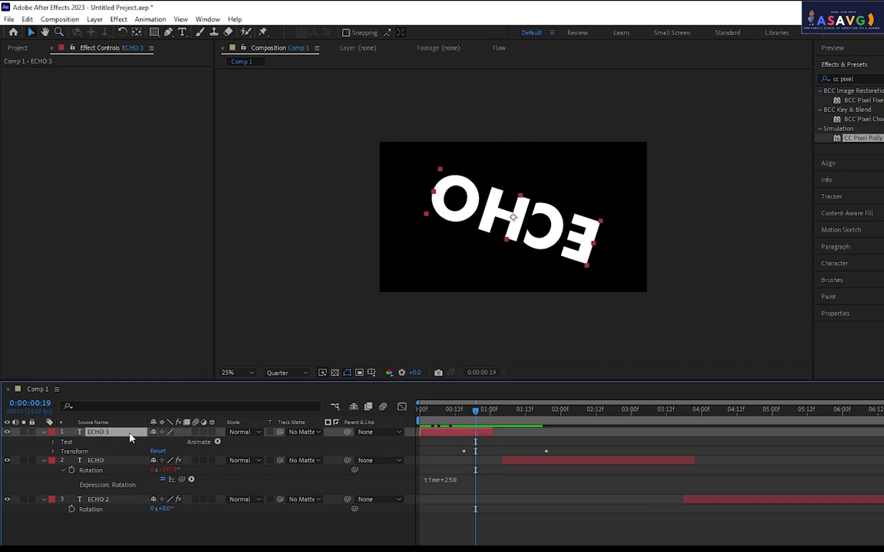
key("t")
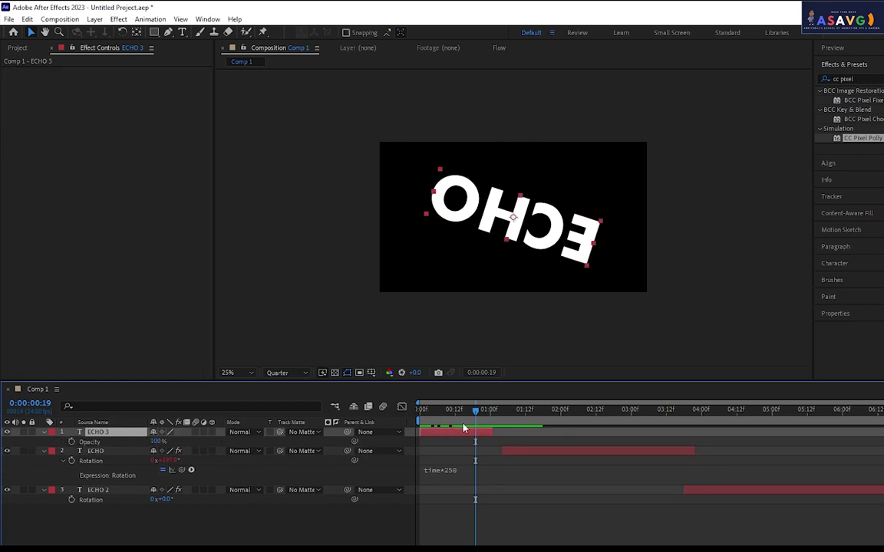
left_click_drag(476, 412, 496, 412)
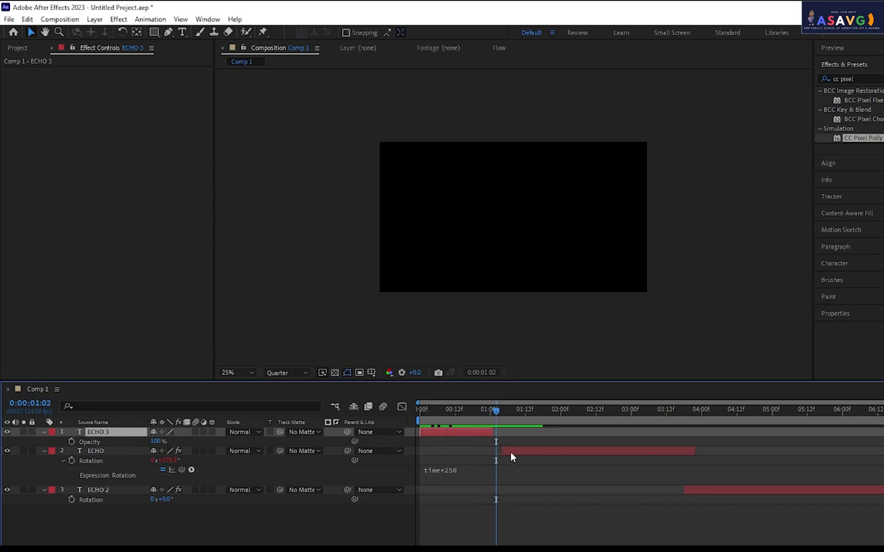
left_click_drag(511, 458, 503, 456)
left_click(486, 413)
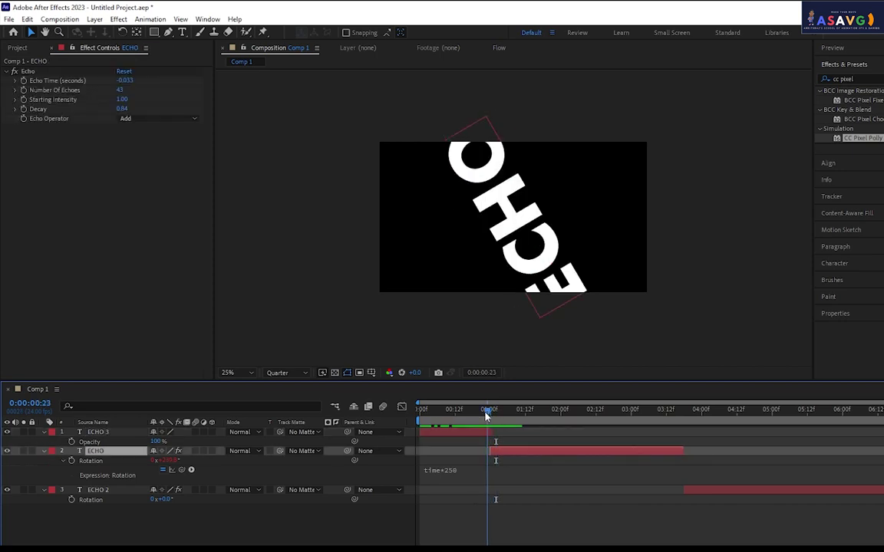
left_click_drag(486, 414, 484, 419)
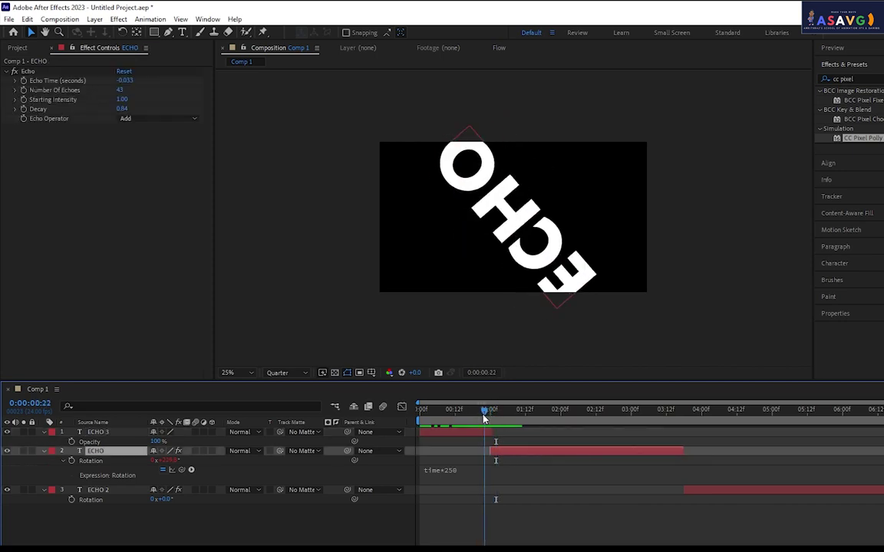
Keyframe ECHO 3's Opacity at 100% at 0:18 and 24% at 0:22.
left_click(71, 442)
left_click(474, 413)
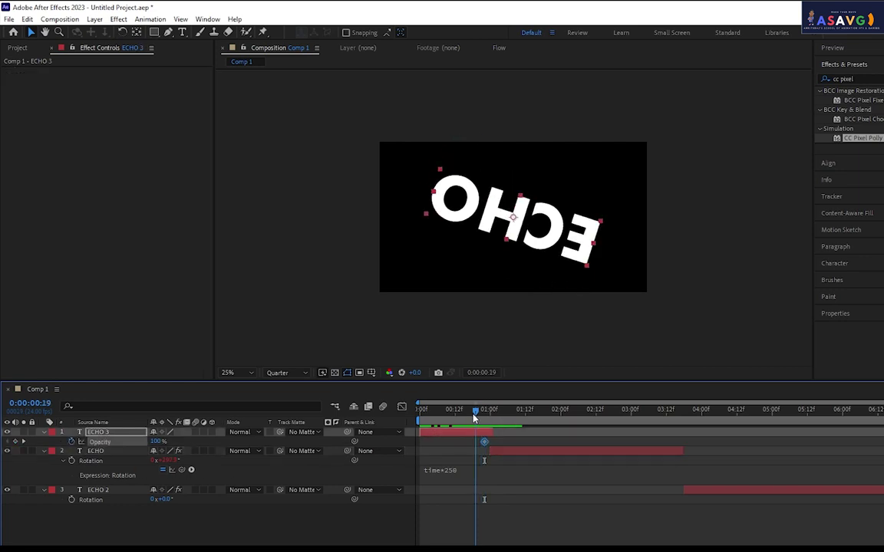
left_click(472, 413)
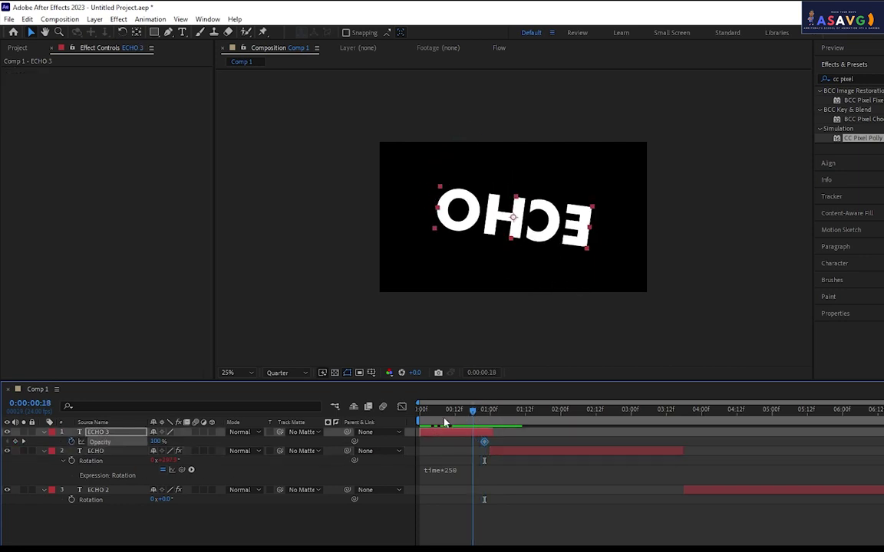
right_click(137, 445)
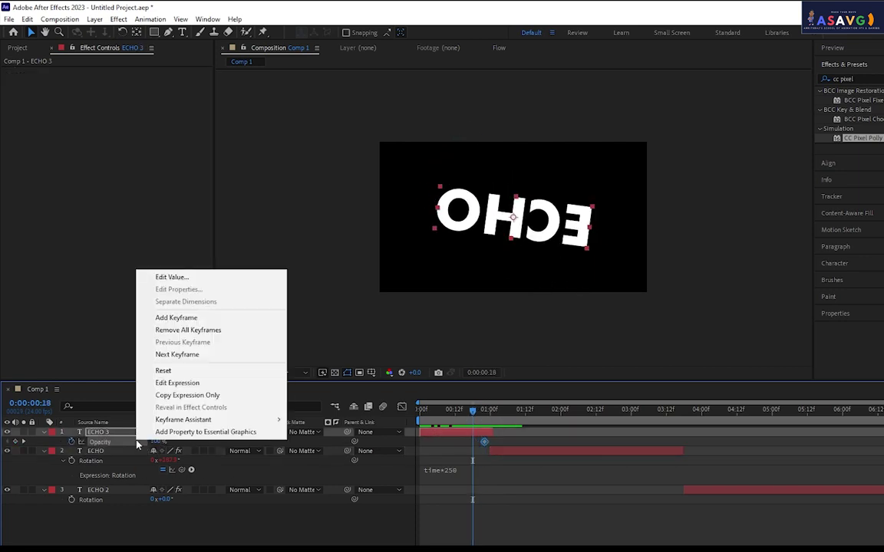
left_click(177, 314)
left_click_drag(474, 411, 484, 410)
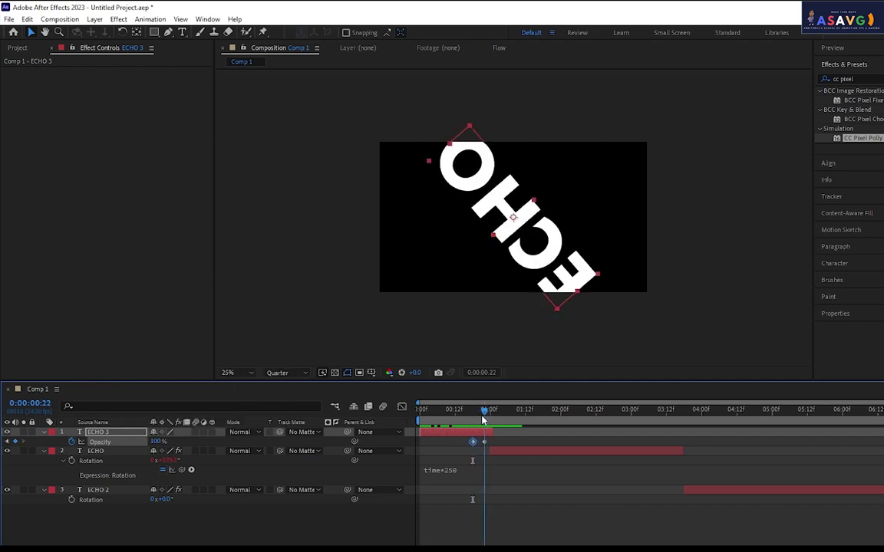
left_click_drag(156, 442, 115, 444)
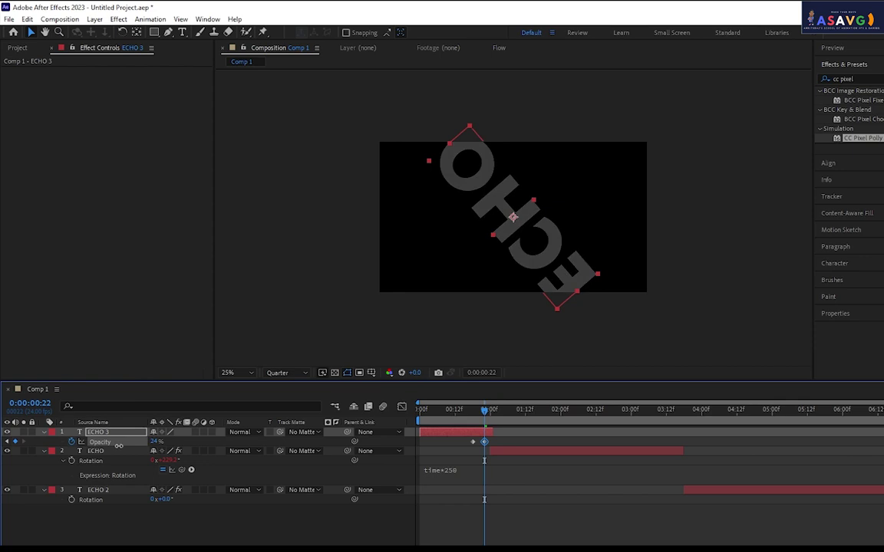
Preview the ECHO 3 opacity fade into the ECHO layer from the beginning.
left_click(494, 455)
left_click_drag(485, 410, 461, 412)
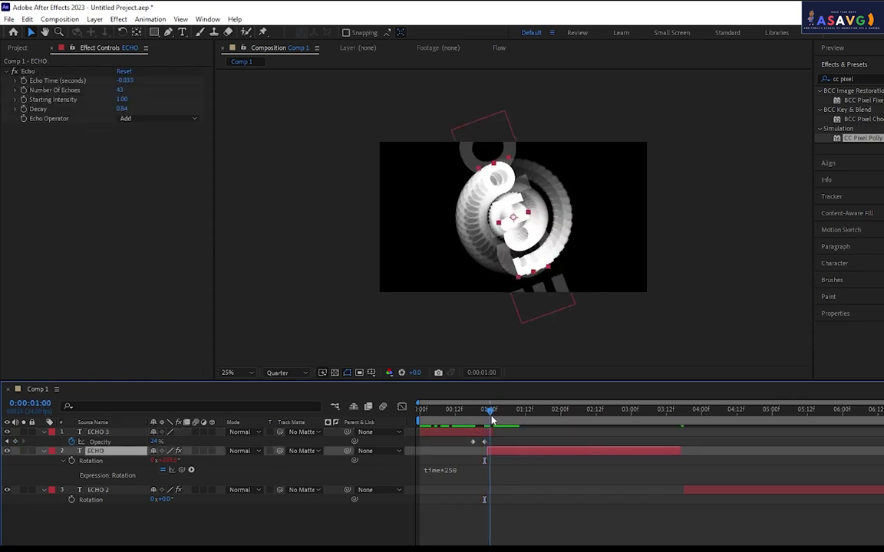
key("space")
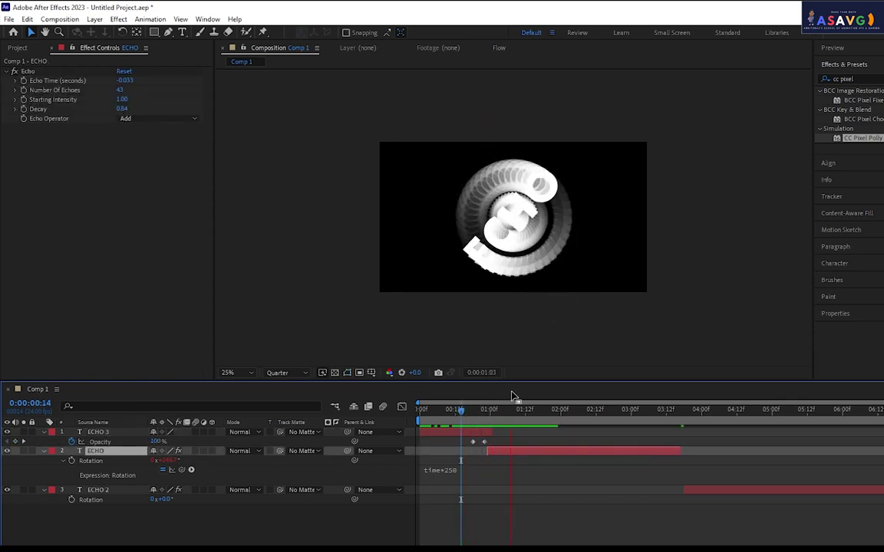
key("space")
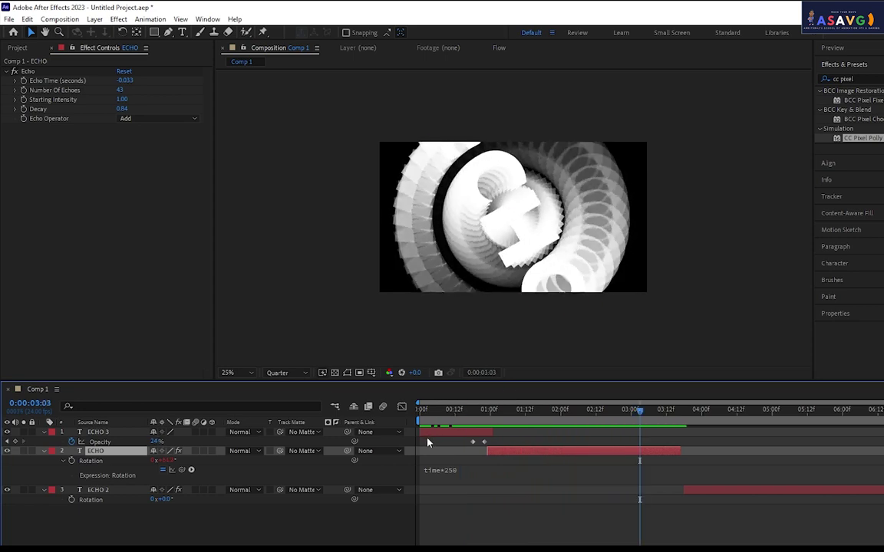
key("Home")
key("space")
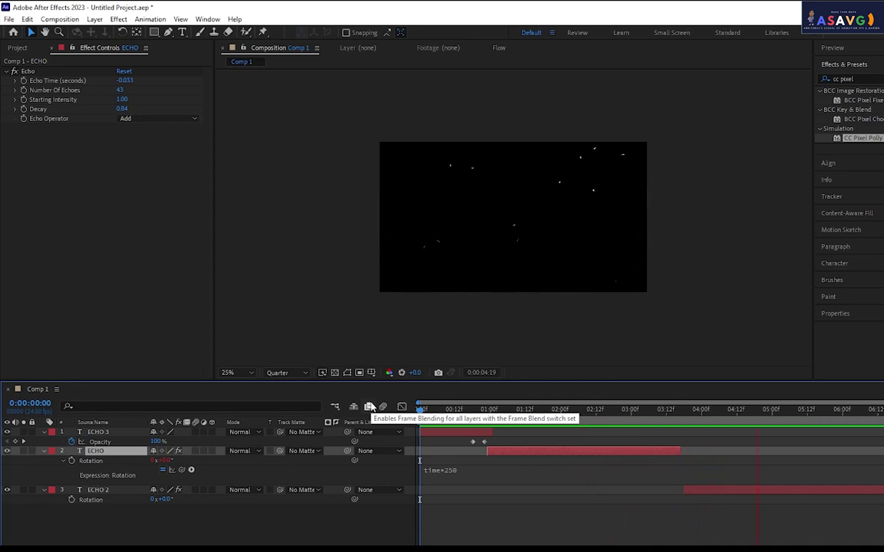
key("space")
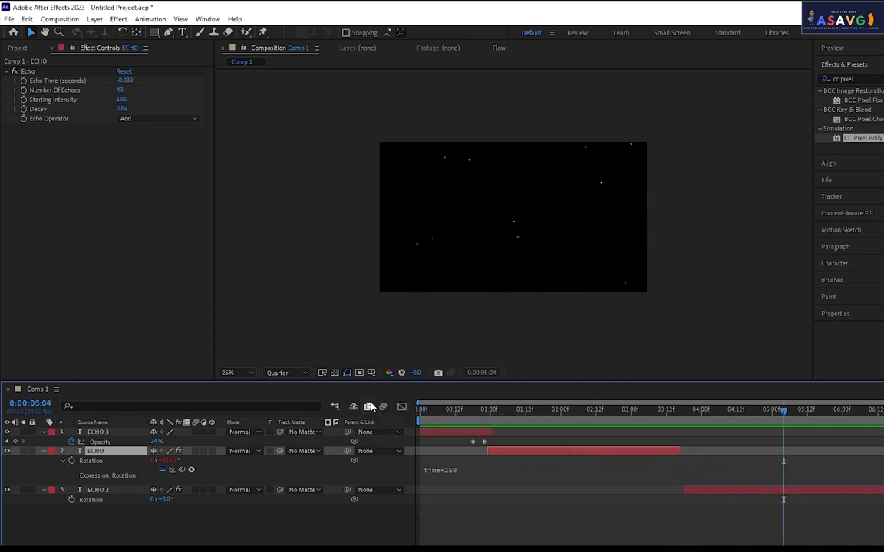